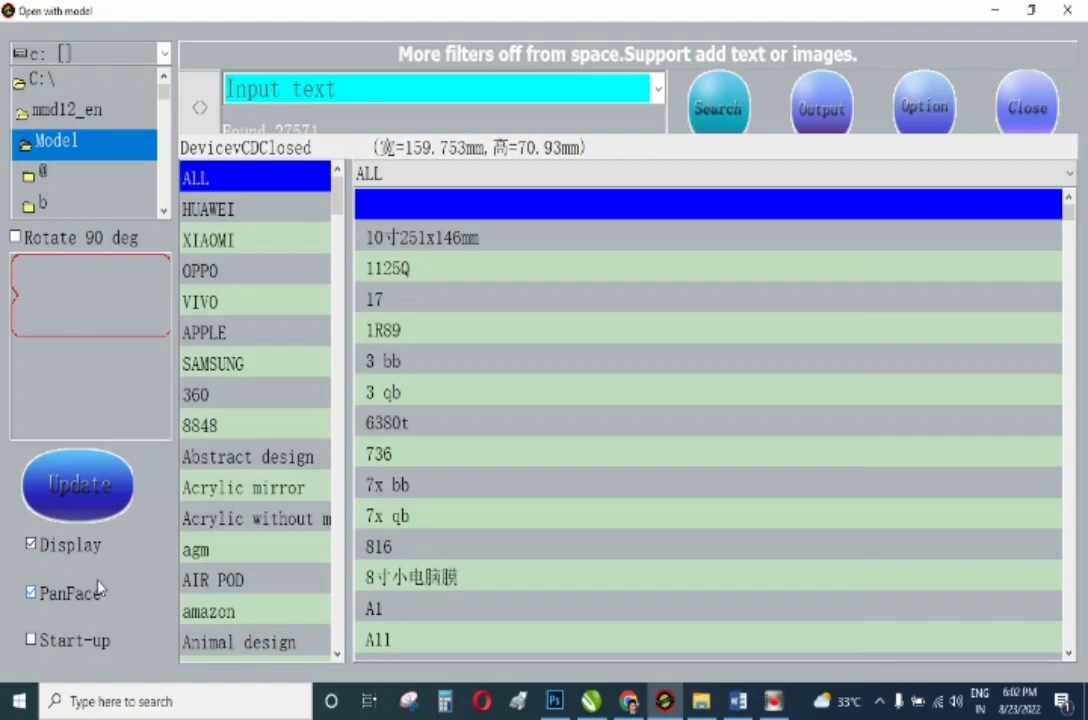
Open the data update window, look over its user, code and download options, and close it.
click(103, 502)
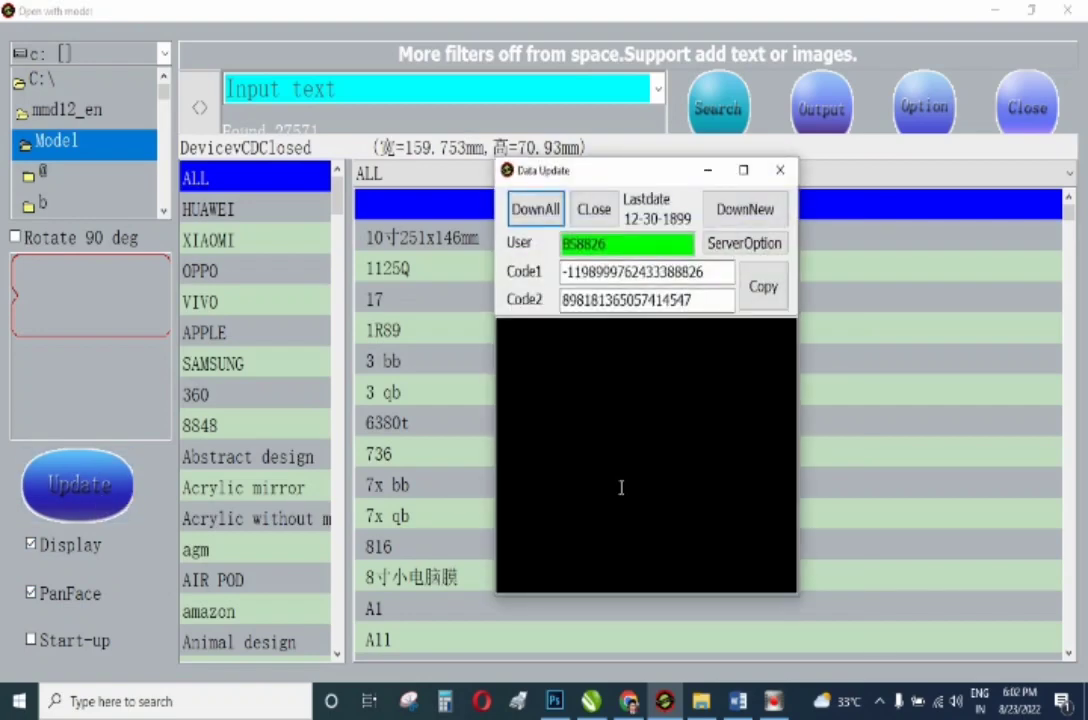
click(611, 246)
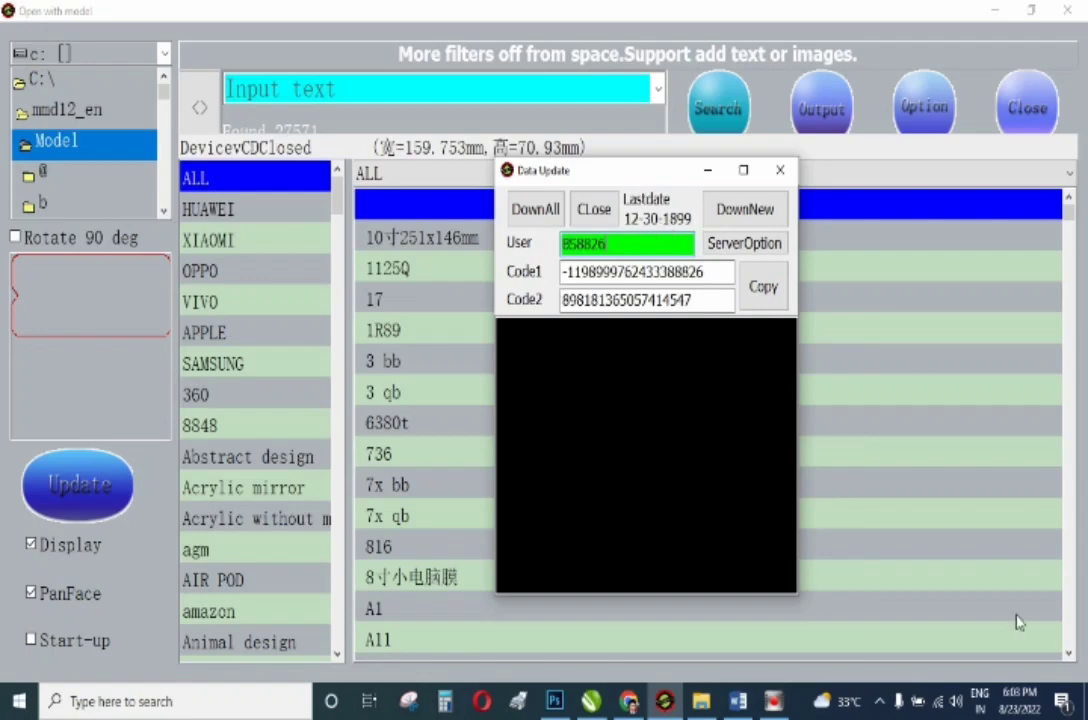
mouse_move(1036, 708)
click(779, 170)
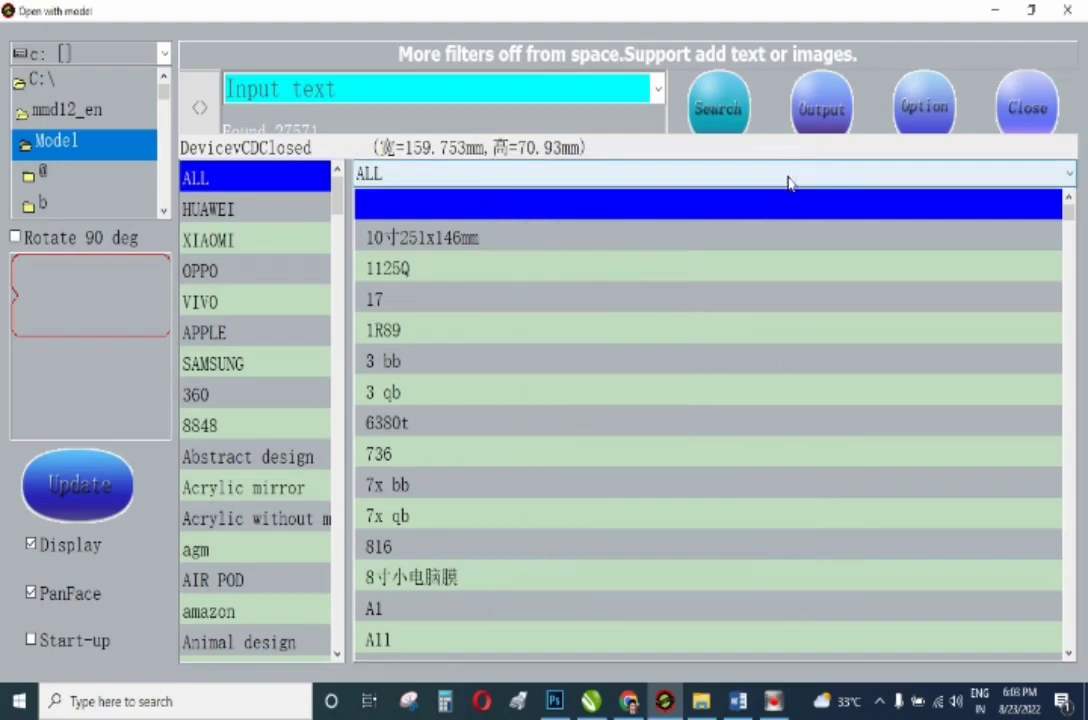
Turn off the PanFace option and reposition the model library window over the work area.
click(66, 598)
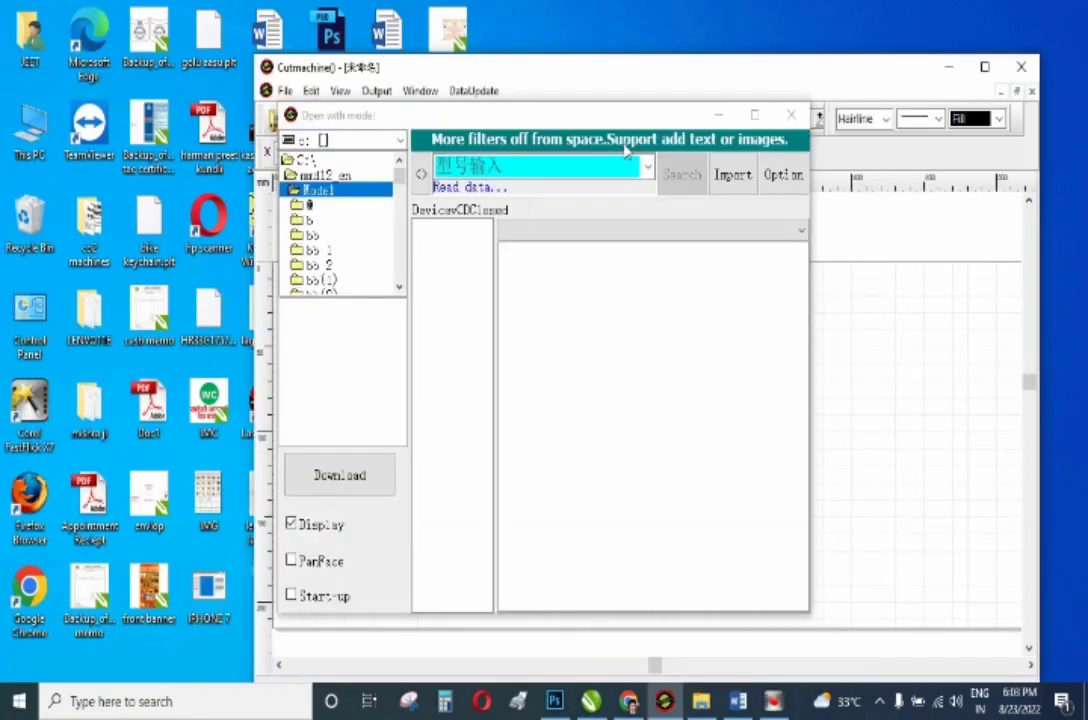
drag(554, 117, 729, 122)
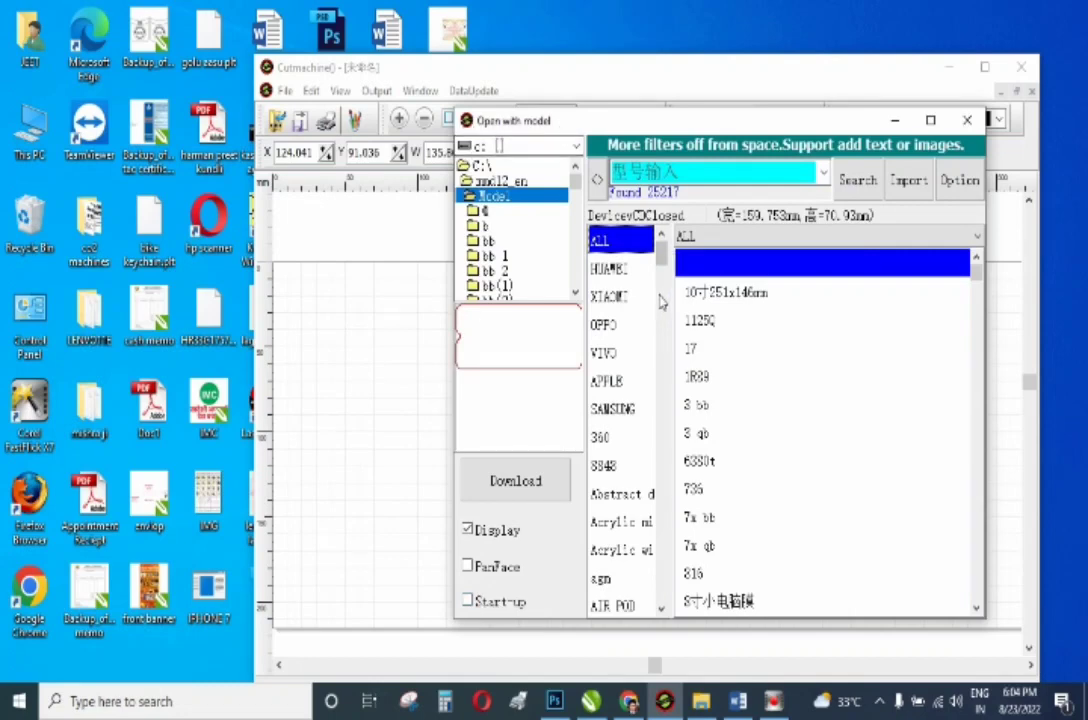
Search the model library for "k50i", look over the matching models and close the library window.
click(797, 172)
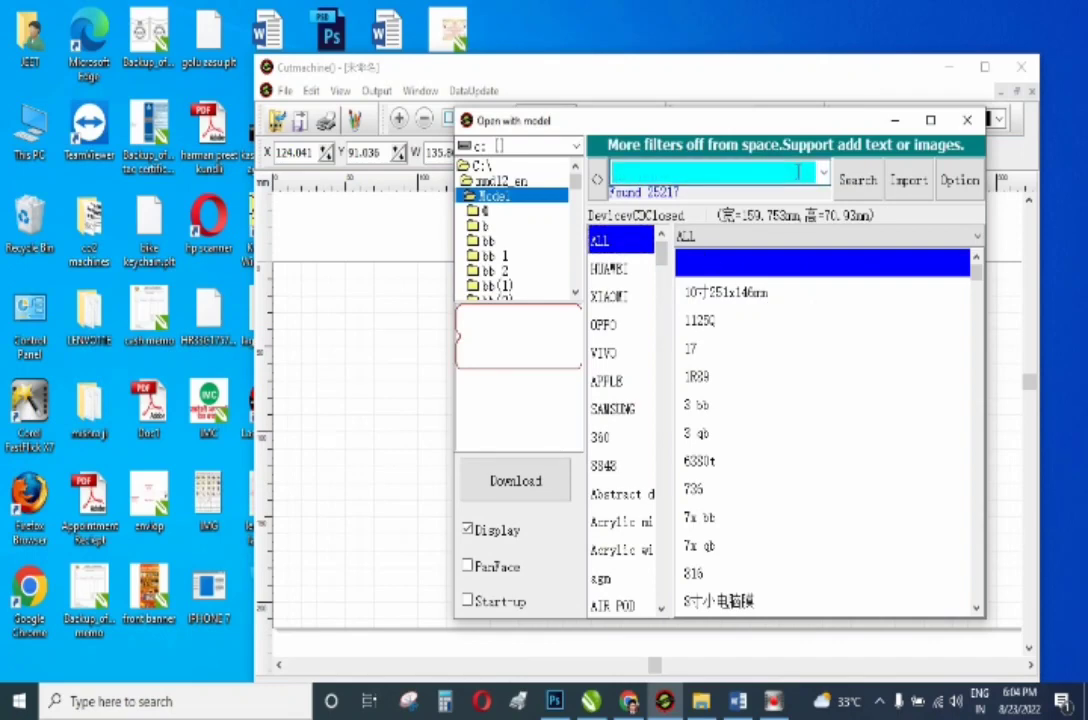
text(k)
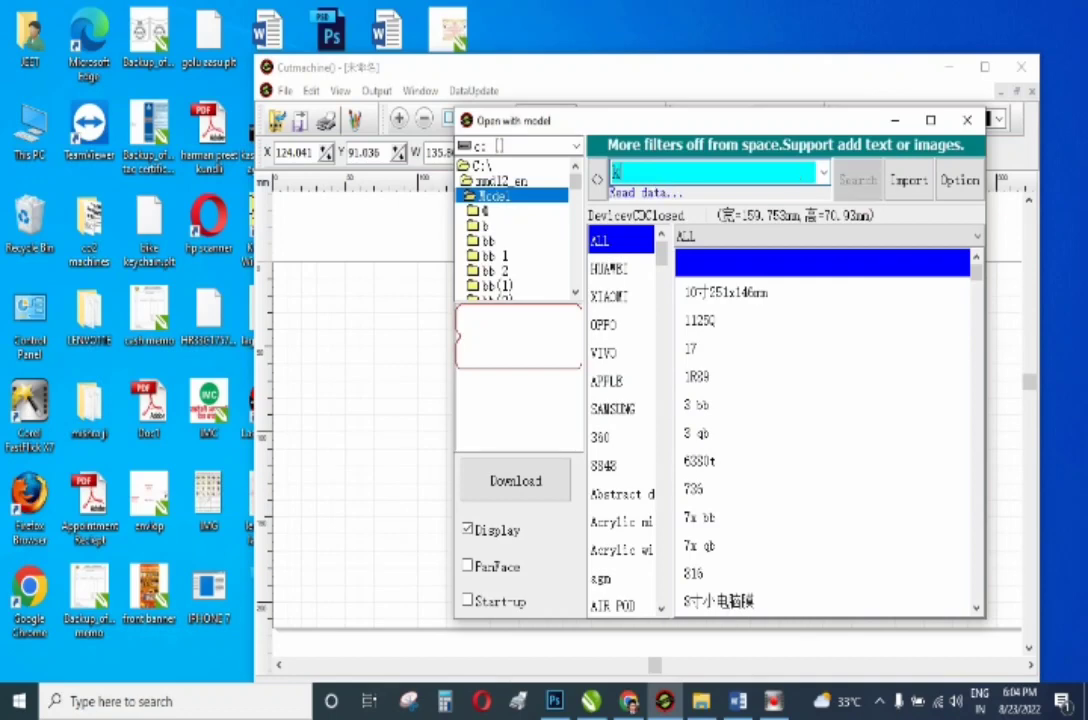
text(501)
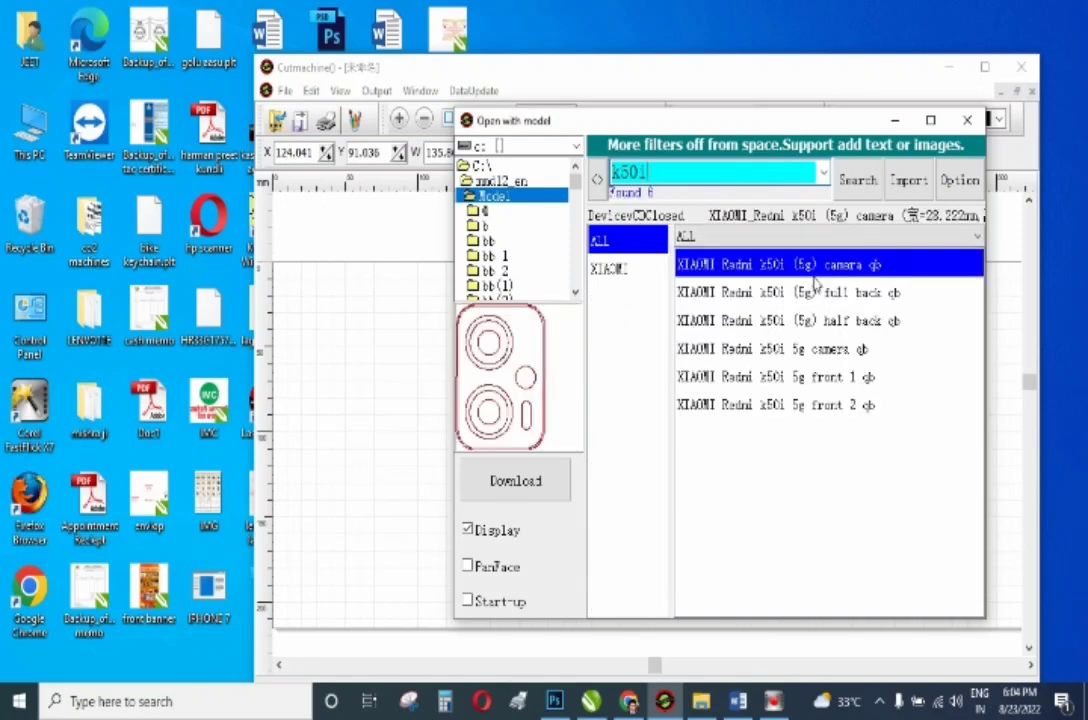
drag(770, 121, 739, 136)
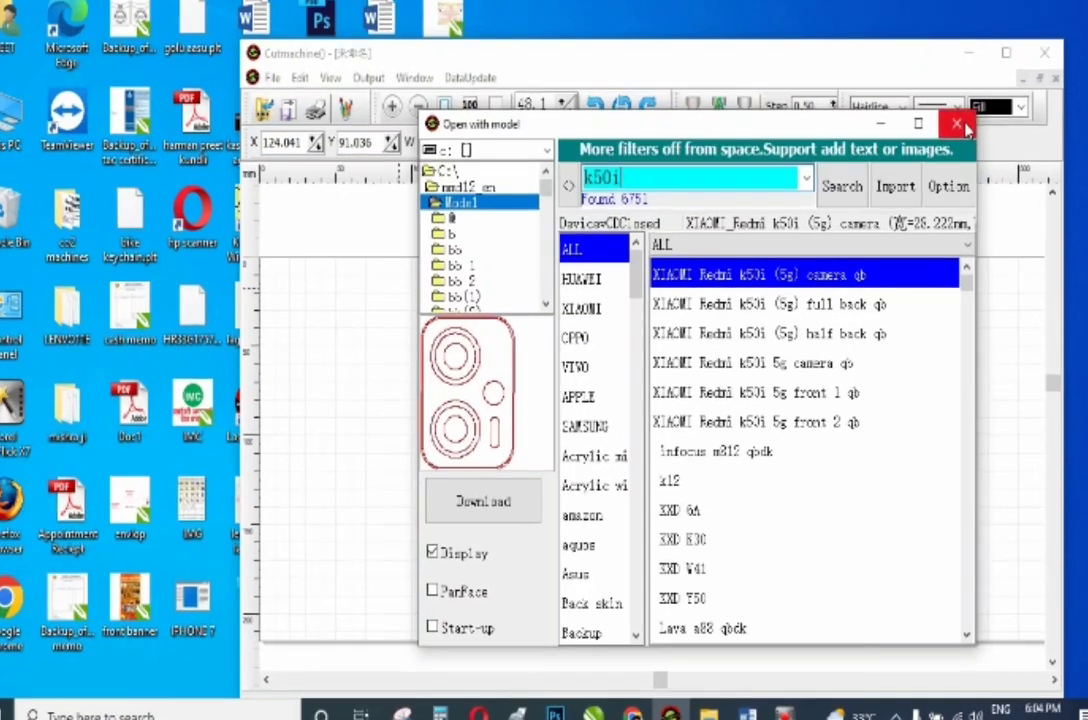
click(937, 134)
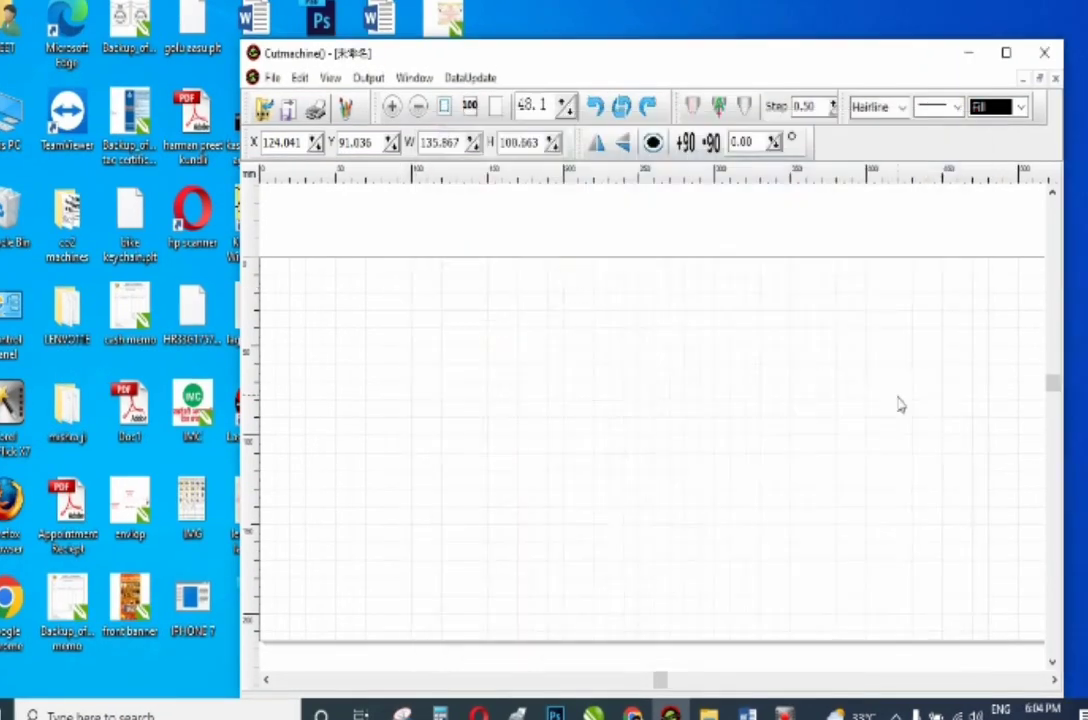
Maximize and restore the Cutmachine main window, and reposition it on the desktop.
click(1006, 52)
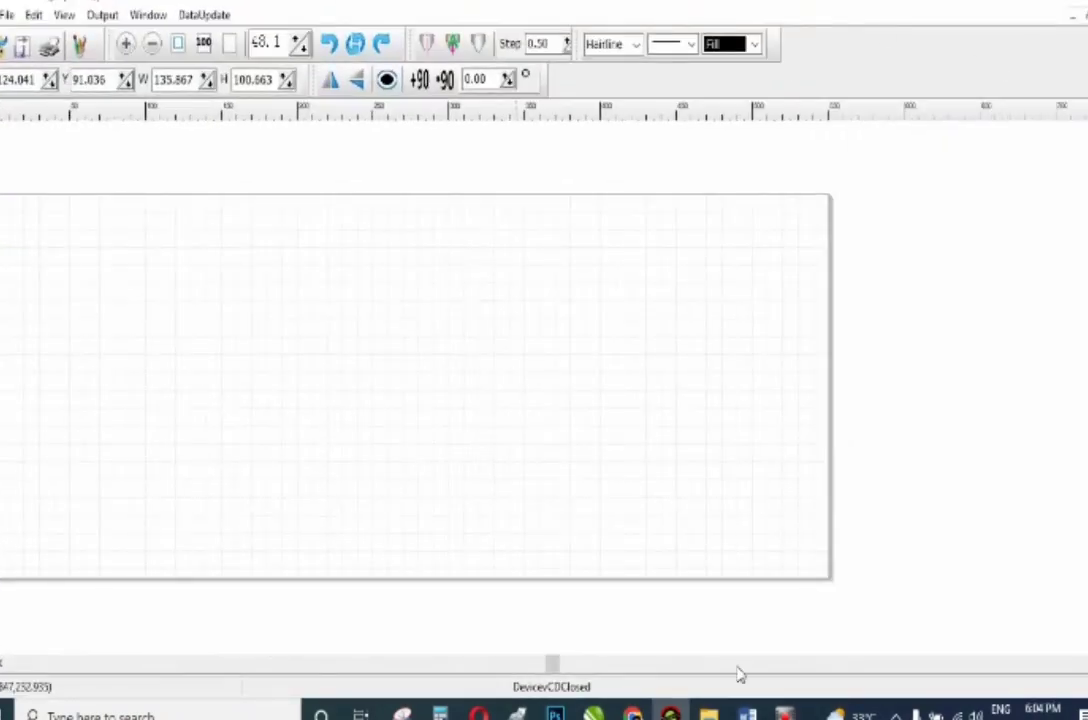
click(1055, 5)
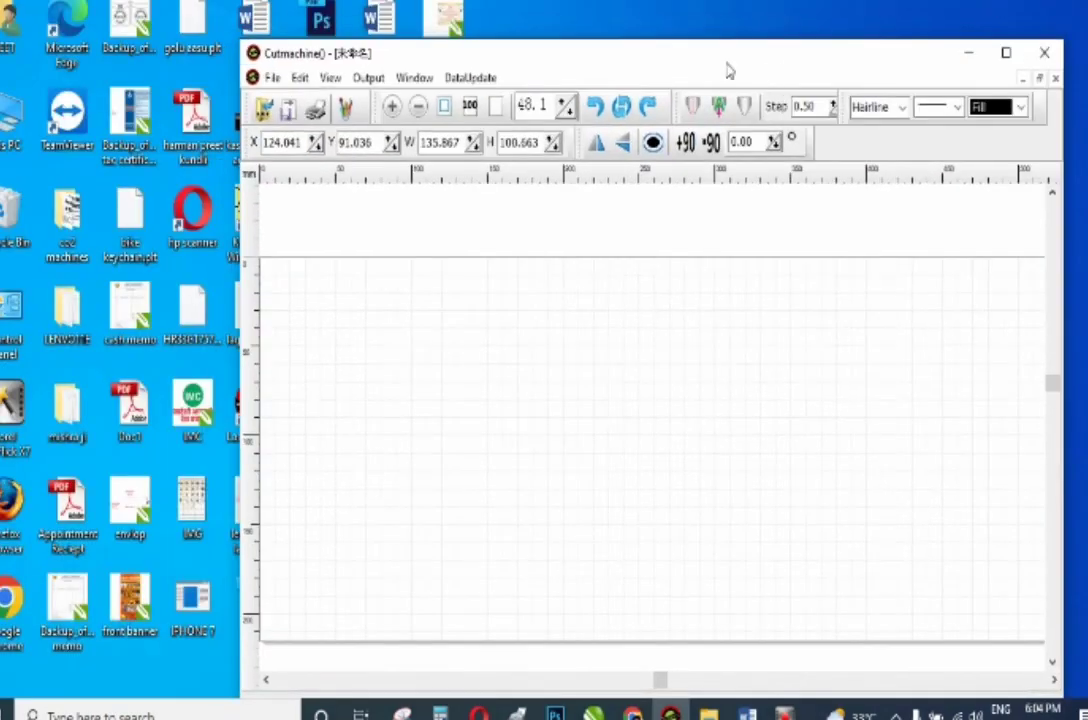
drag(726, 66, 612, 37)
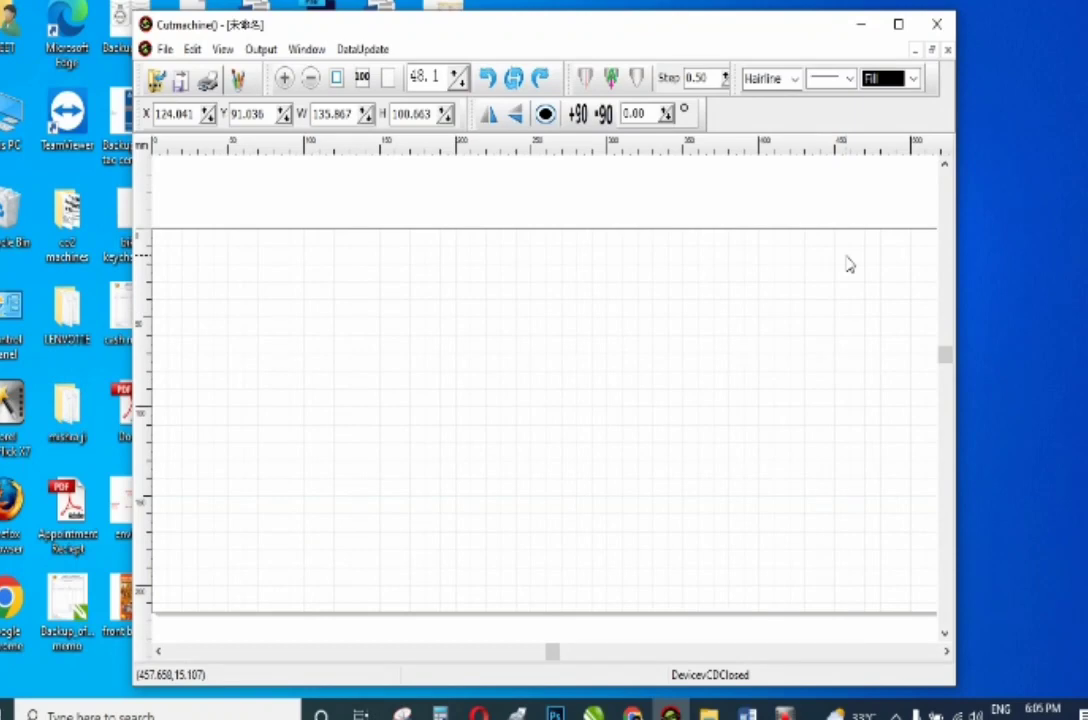
Show and hide the drawing tools and object manager, and take a brief look at the model library window.
click(239, 82)
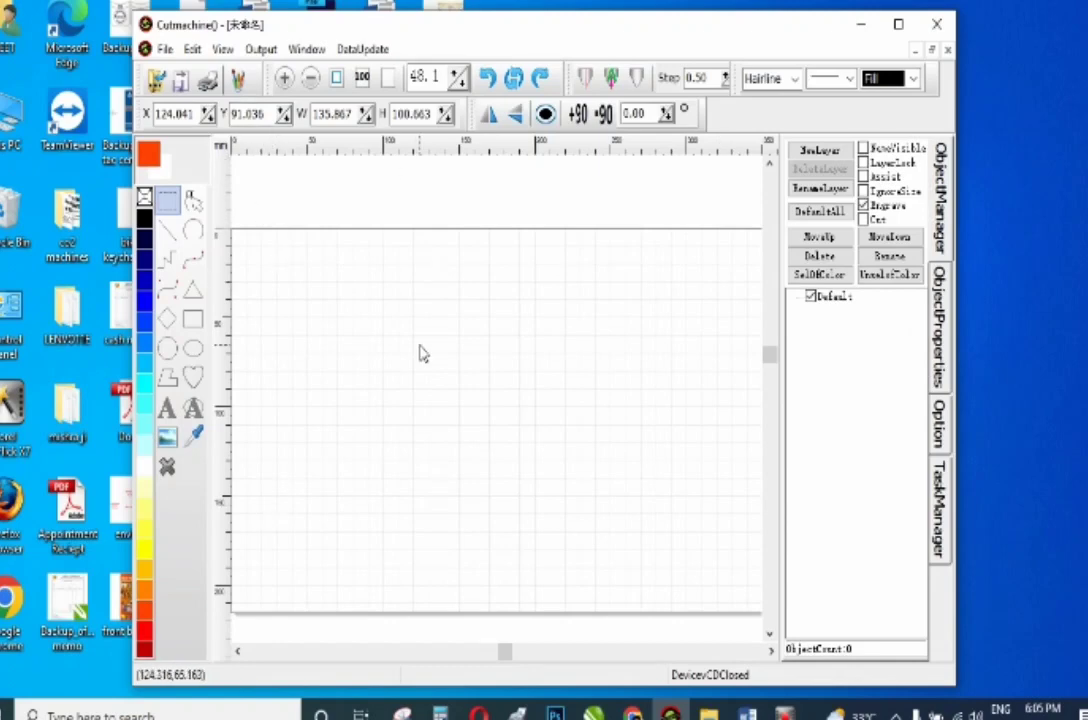
click(238, 82)
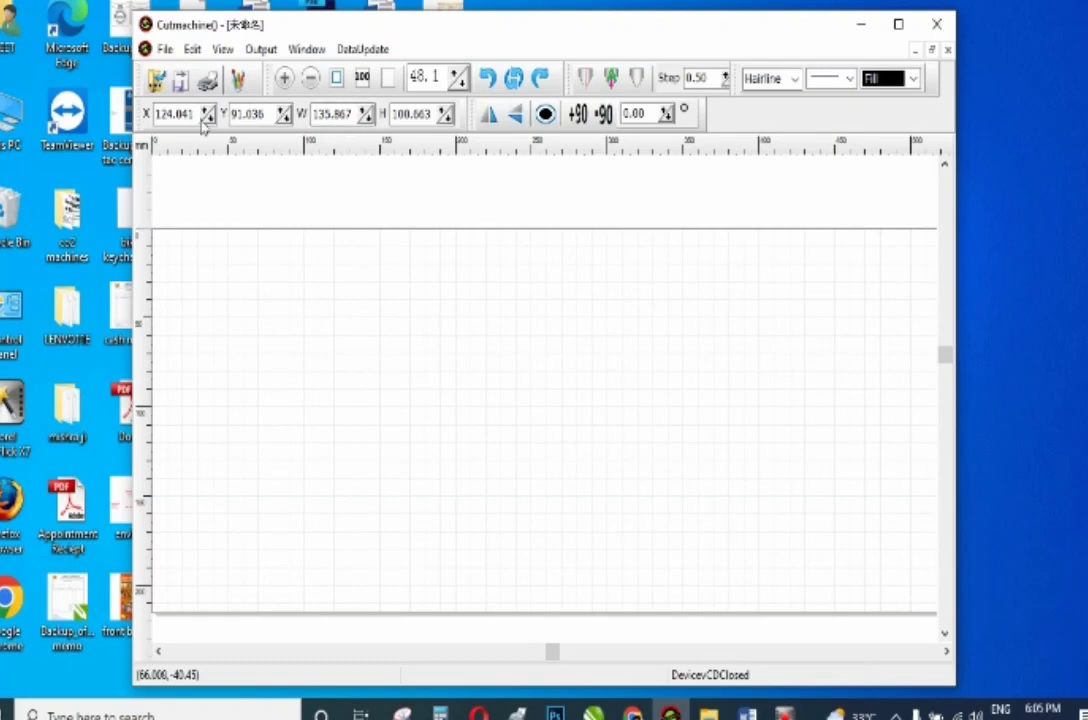
click(156, 82)
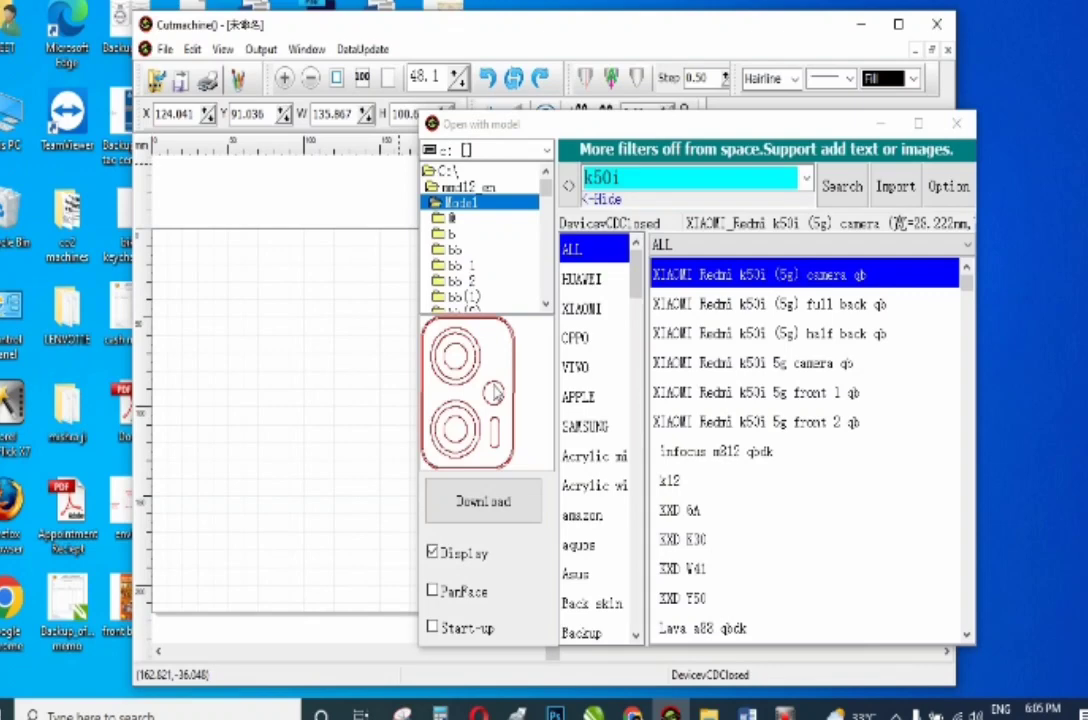
click(964, 132)
Preview the "kashyap sales agenciews" image among the importable desktop files and cancel the import.
click(180, 79)
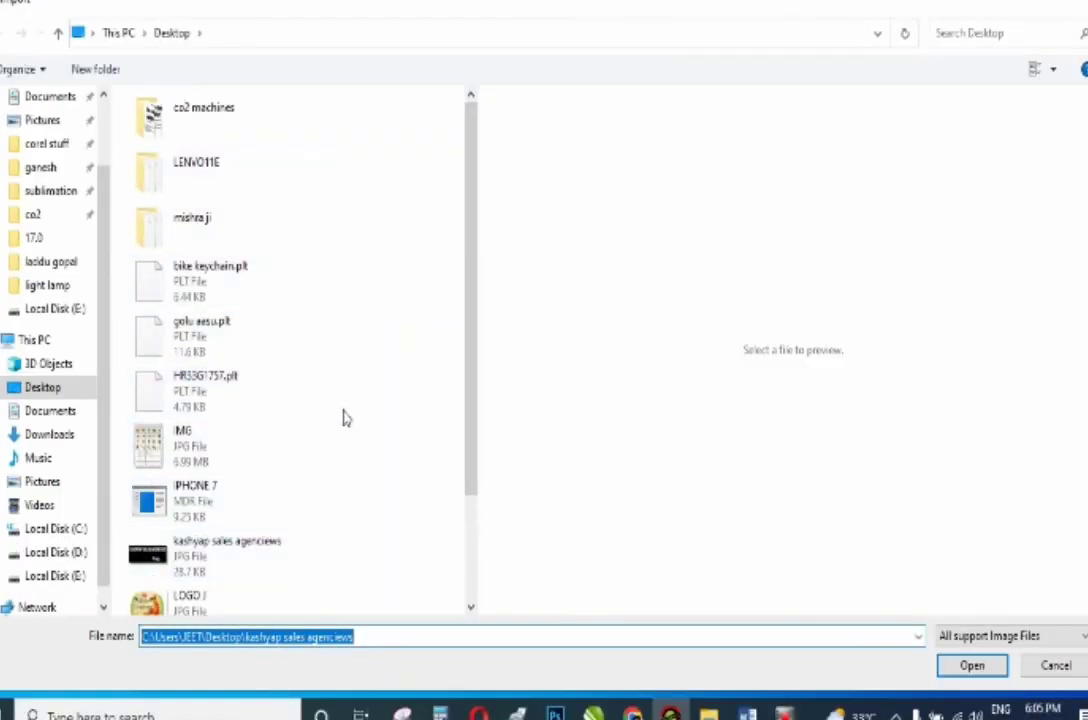
click(253, 548)
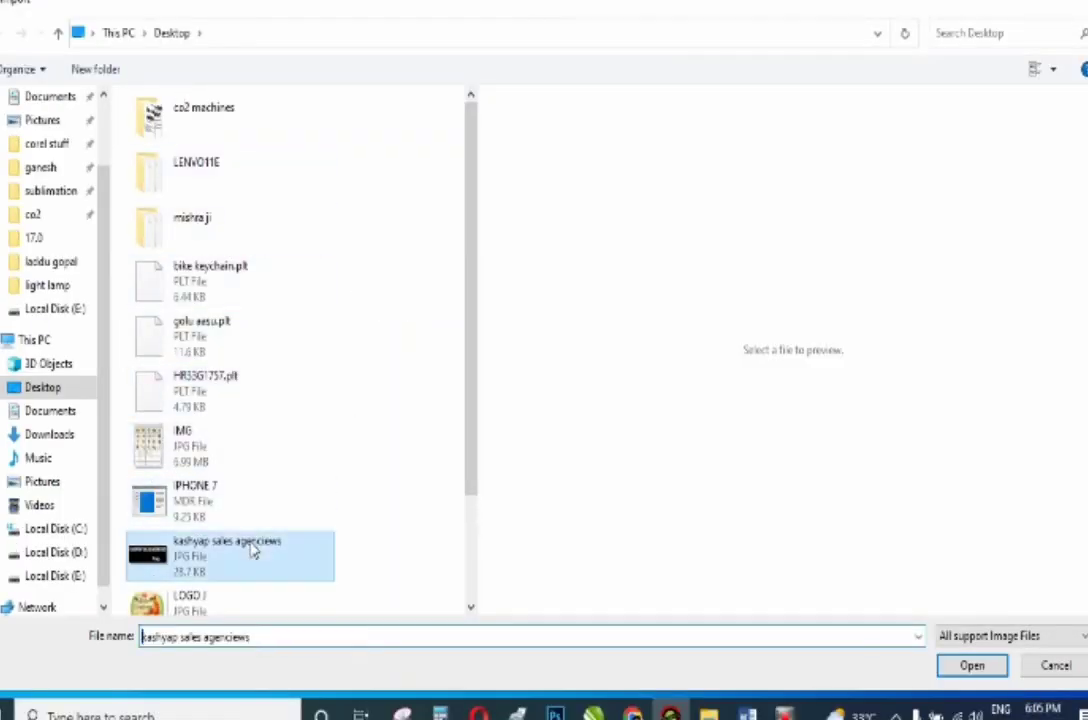
scroll(290, 402, down, 3)
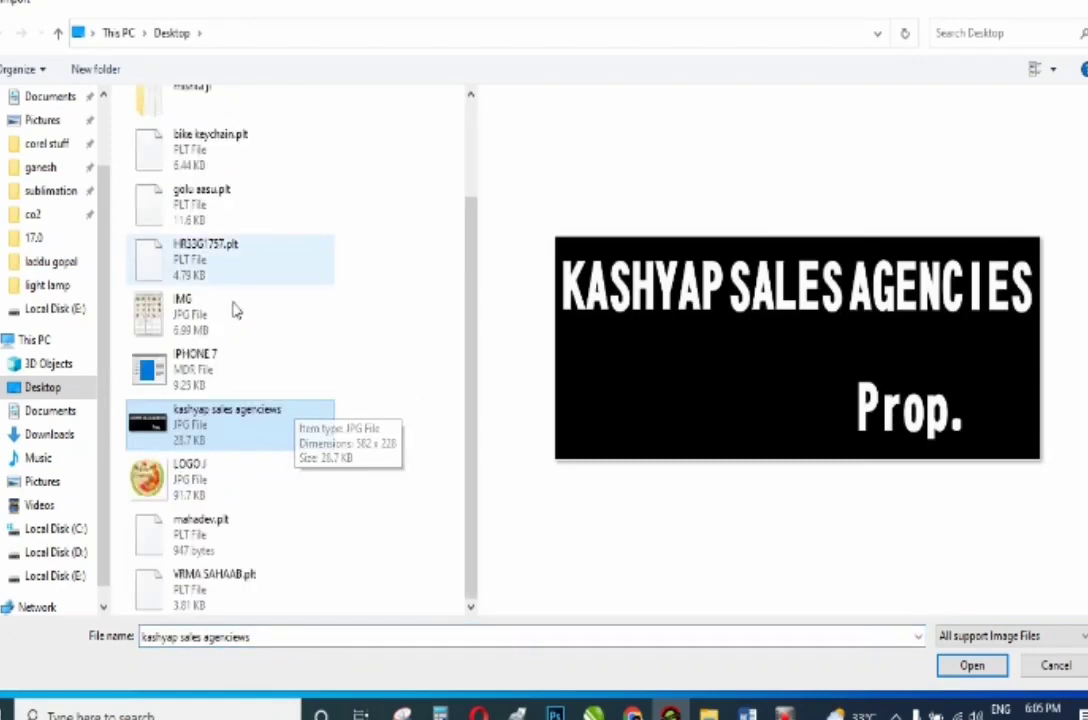
click(1040, 668)
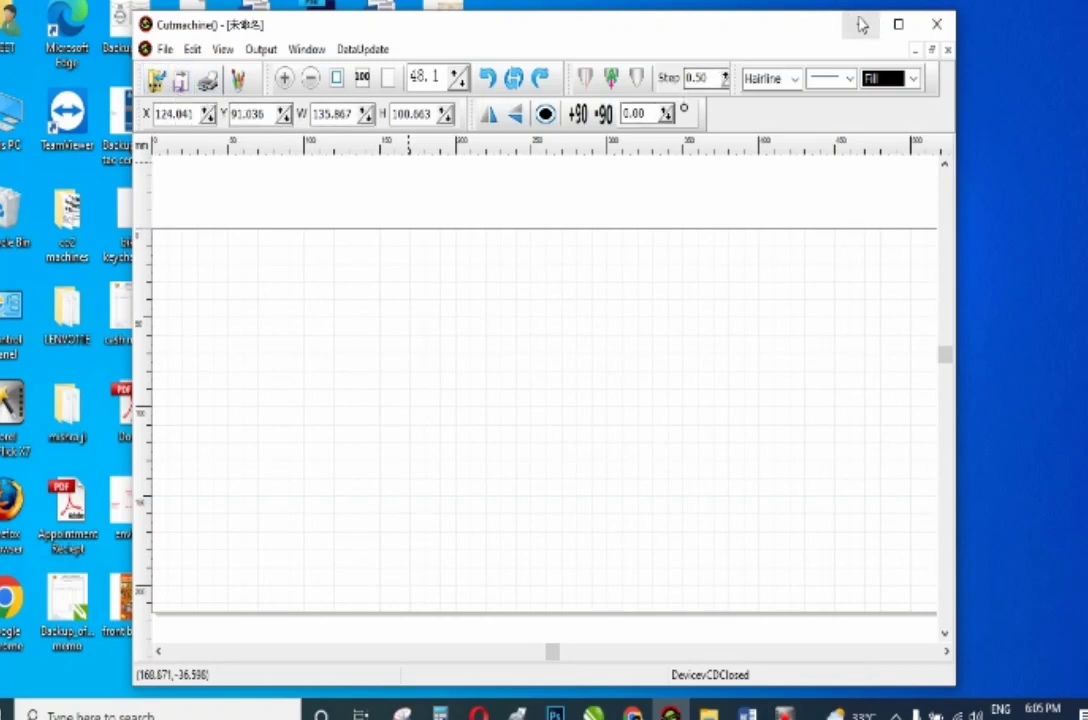
Examine the full extent of the blank work page with the main window maximized, and restore the window.
click(897, 27)
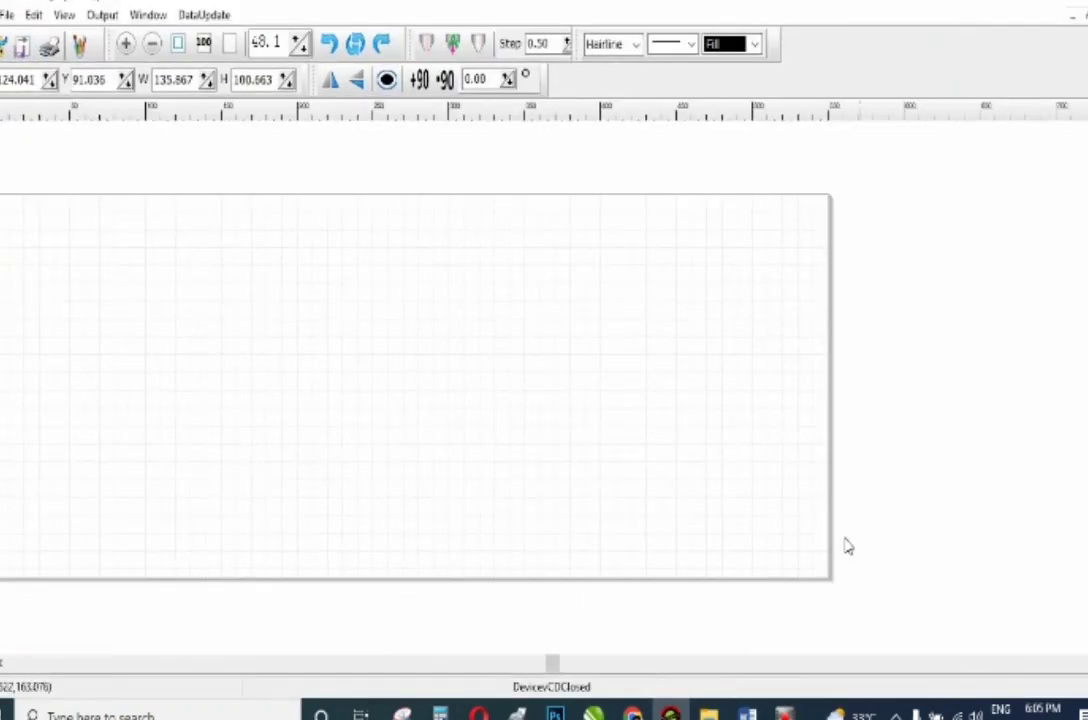
drag(554, 664, 455, 666)
drag(96, 156, 1044, 619)
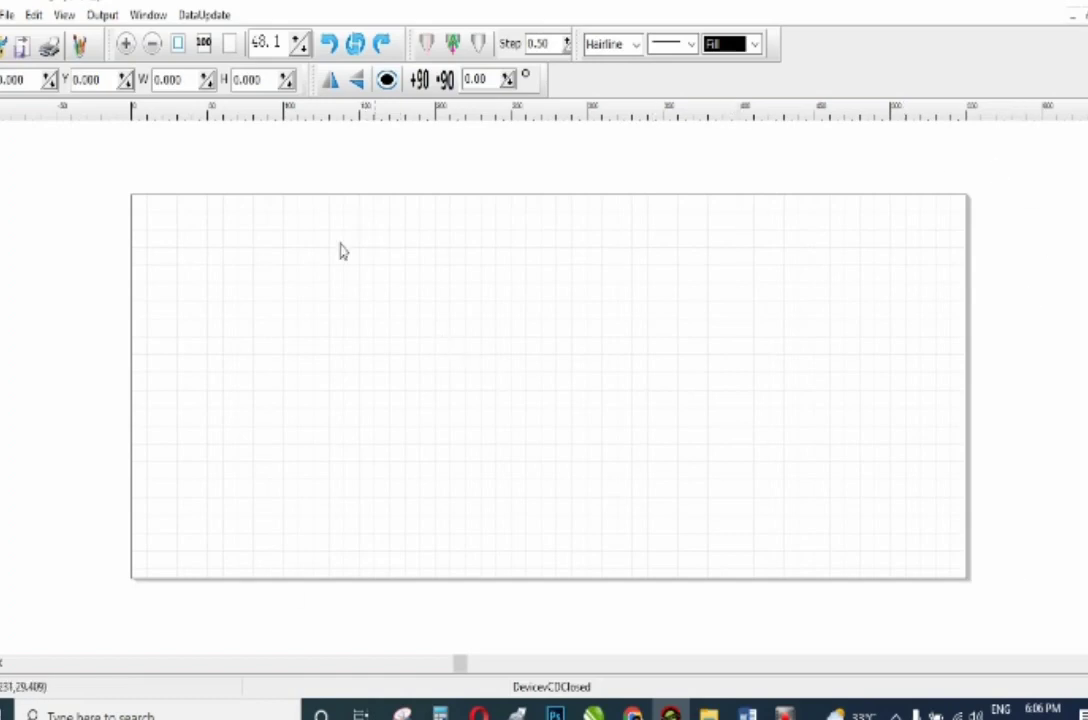
drag(91, 177, 1043, 623)
click(1053, 2)
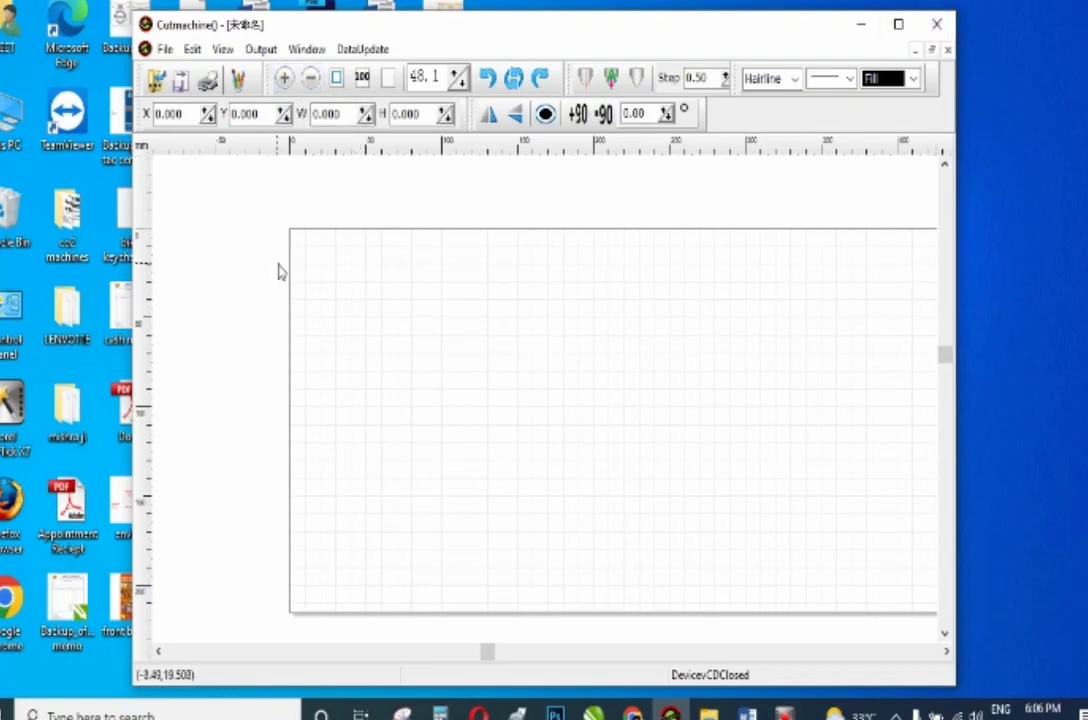
click(897, 24)
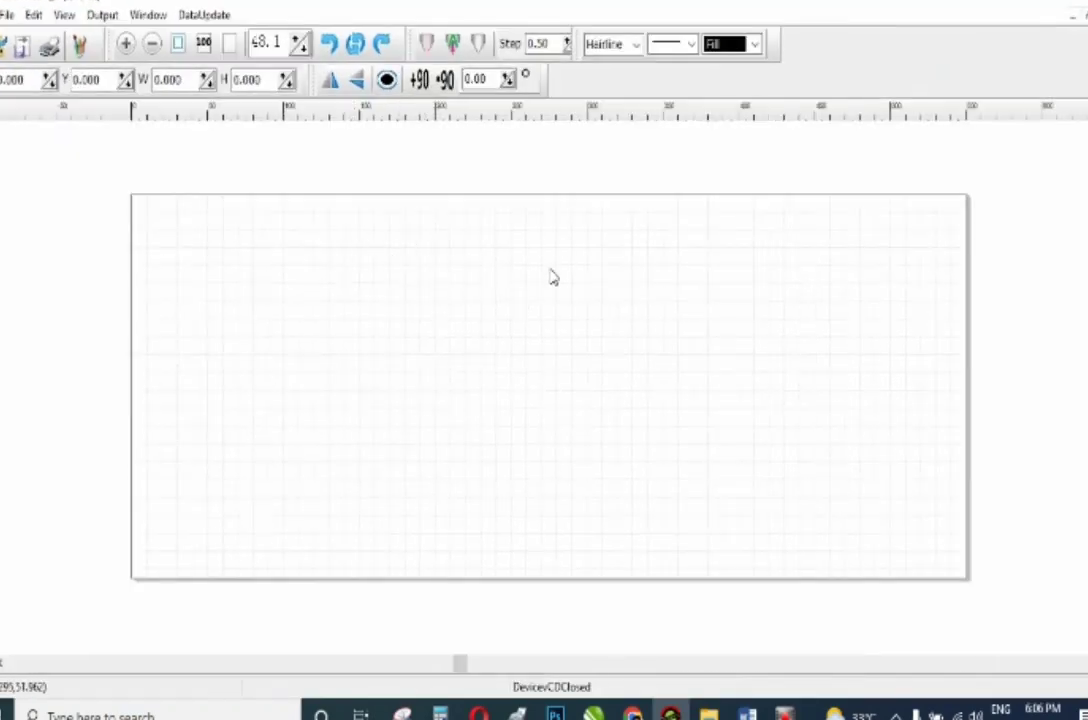
drag(542, 238, 780, 350)
click(1061, 4)
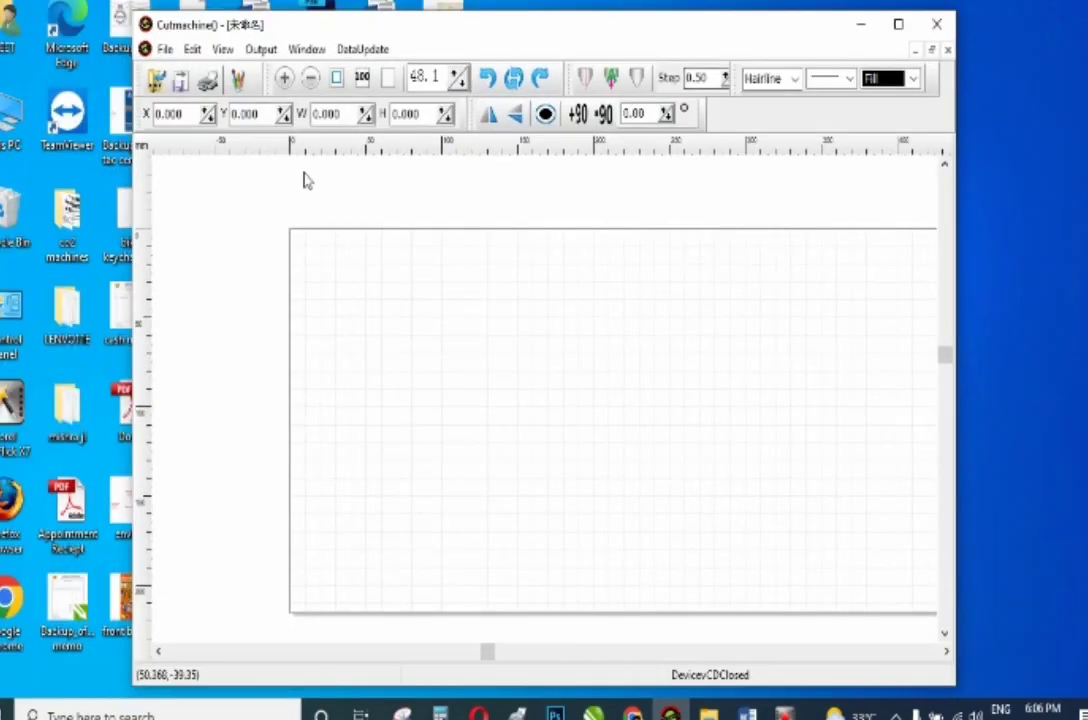
Show the drawing tools and draw a circle about 32 mm in diameter on the work page.
click(238, 80)
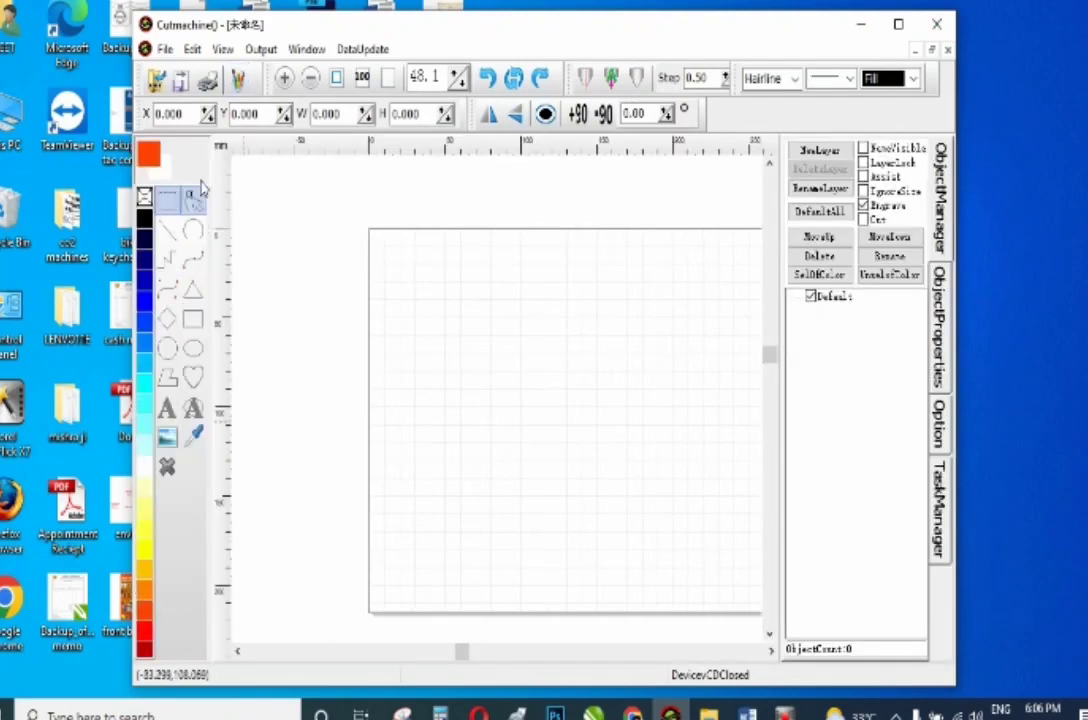
click(167, 350)
drag(566, 340, 589, 368)
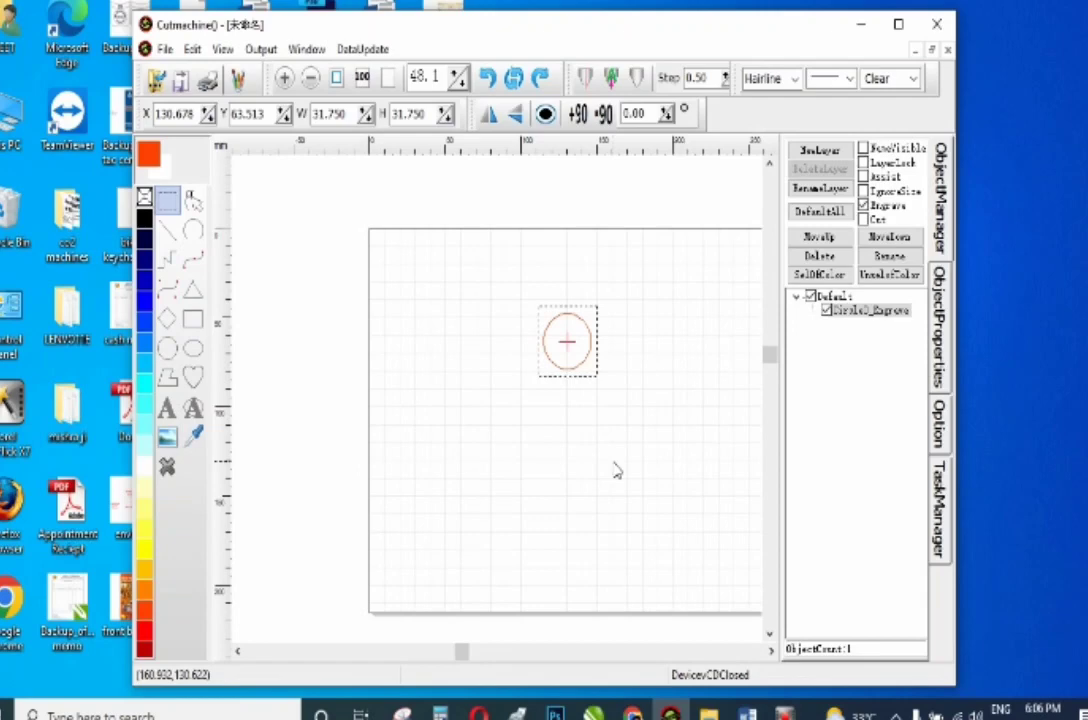
Maximize the main window, shrink the circle to about 10 mm in diameter and place it at about X 223, Y 80.
click(898, 24)
drag(440, 270, 553, 344)
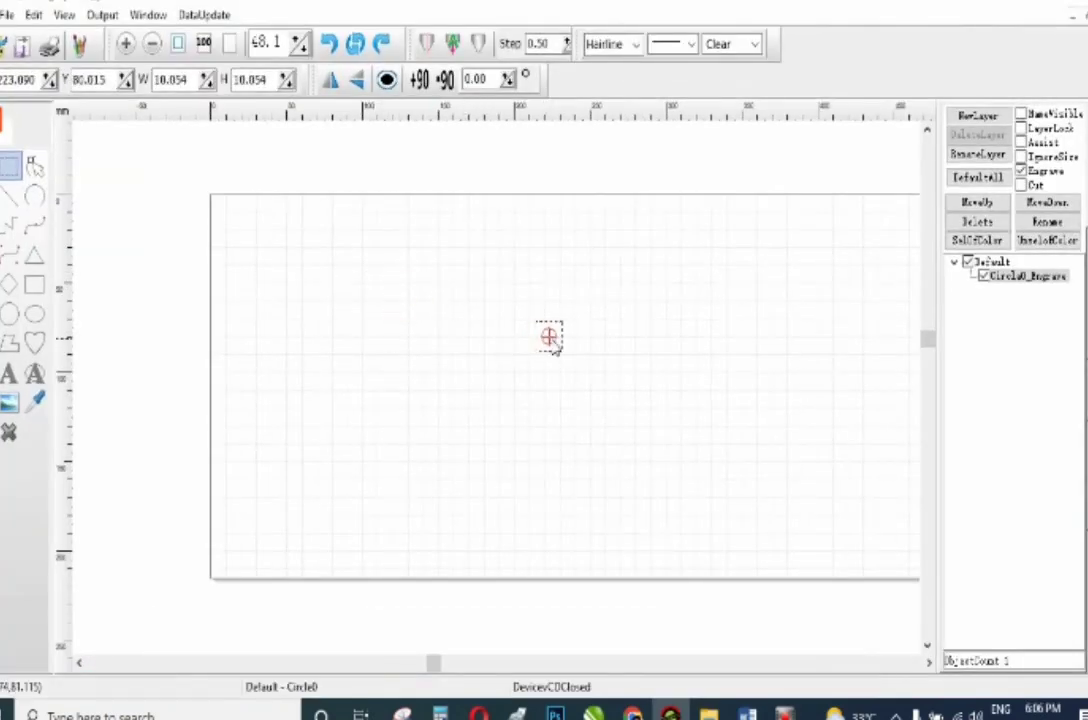
Examine the circle at several zoom levels, both enlarged and reduced, and fit it to the view.
click(126, 44)
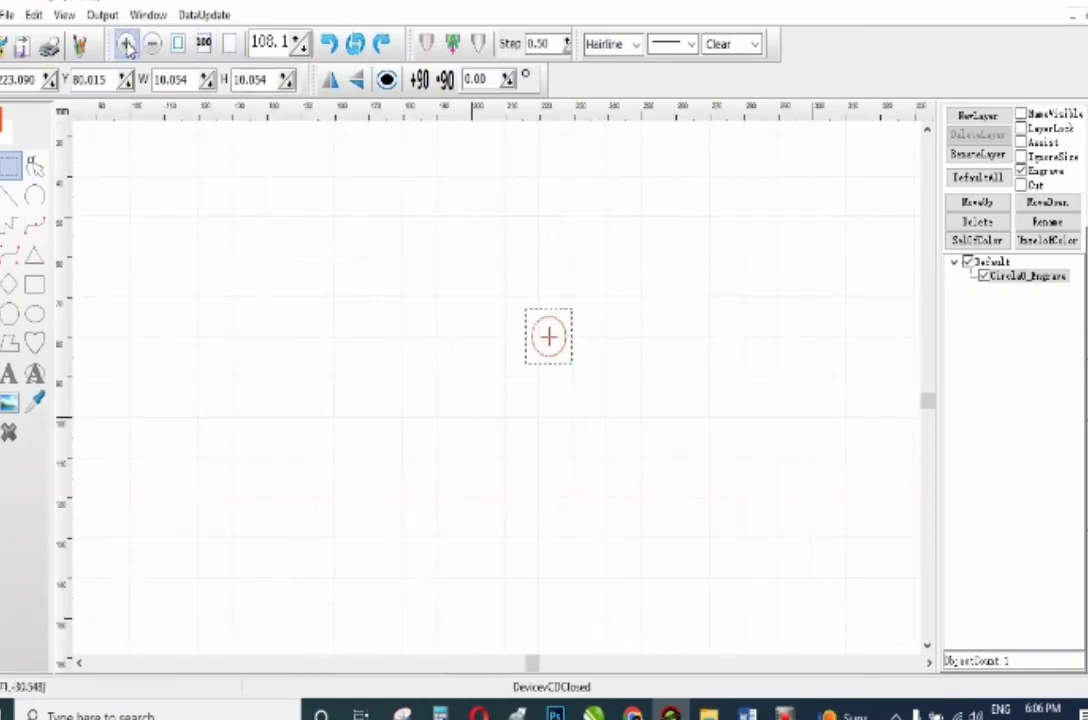
click(126, 44)
click(126, 44)
click(126, 44)
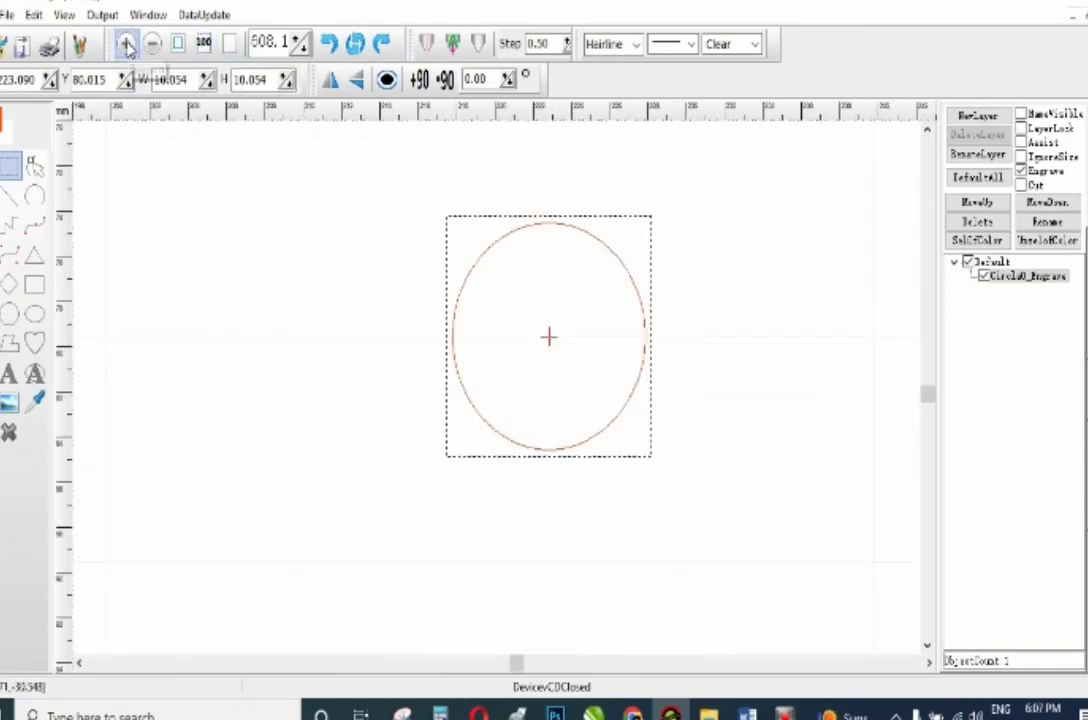
click(151, 44)
click(151, 44)
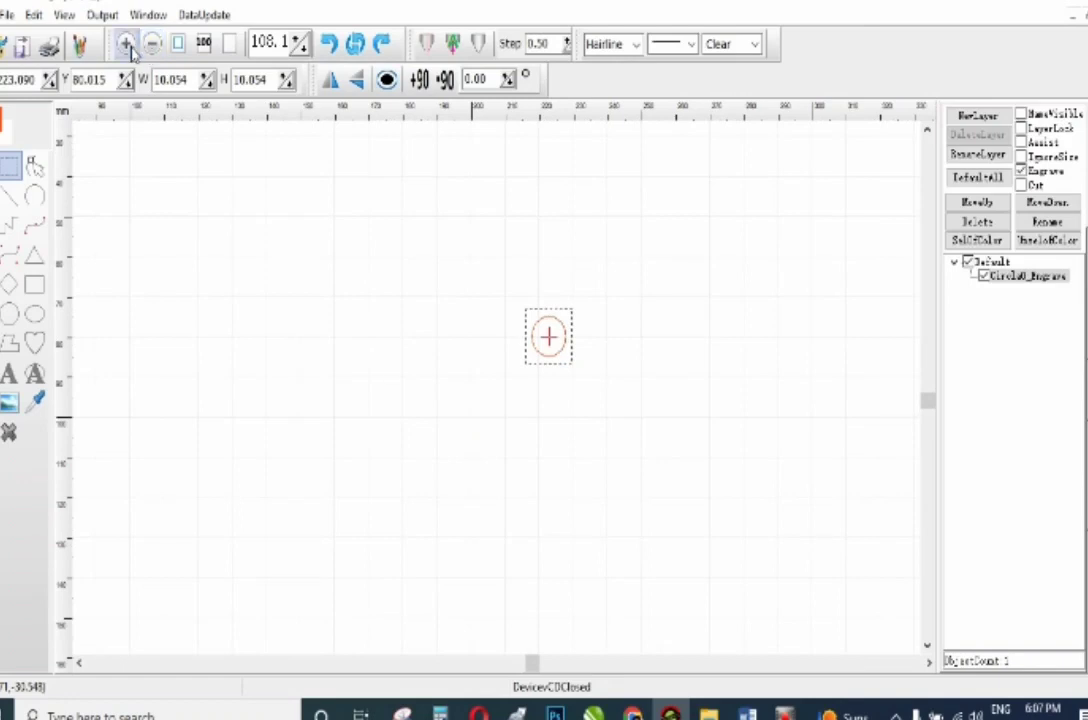
click(126, 44)
click(126, 44)
click(126, 44)
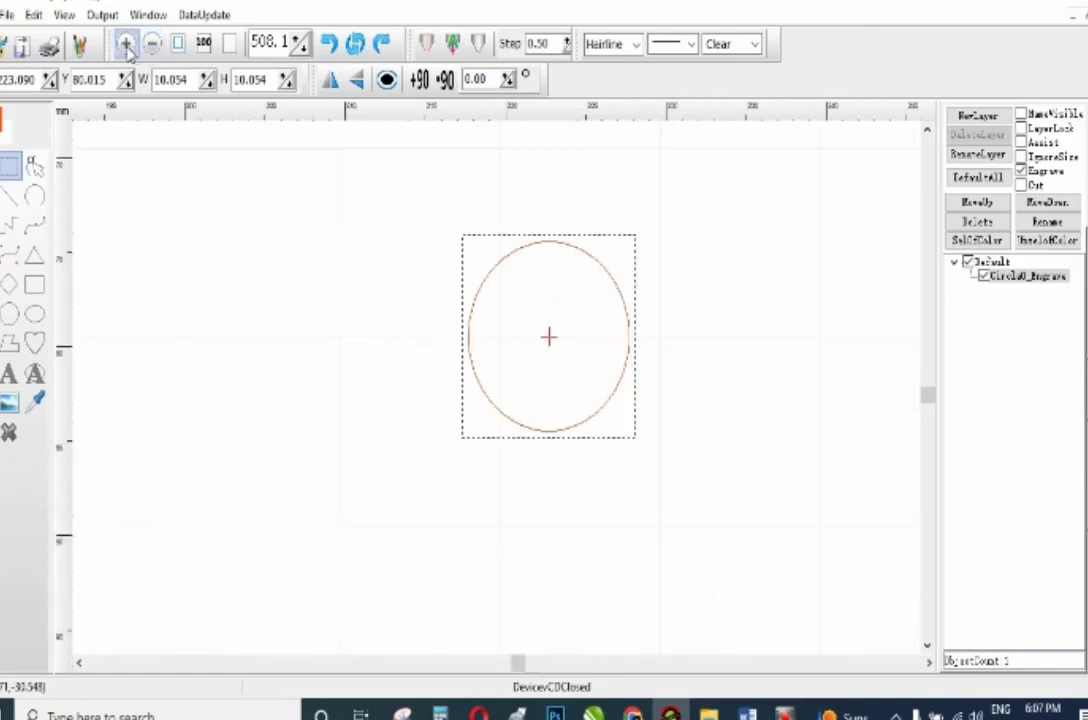
click(178, 45)
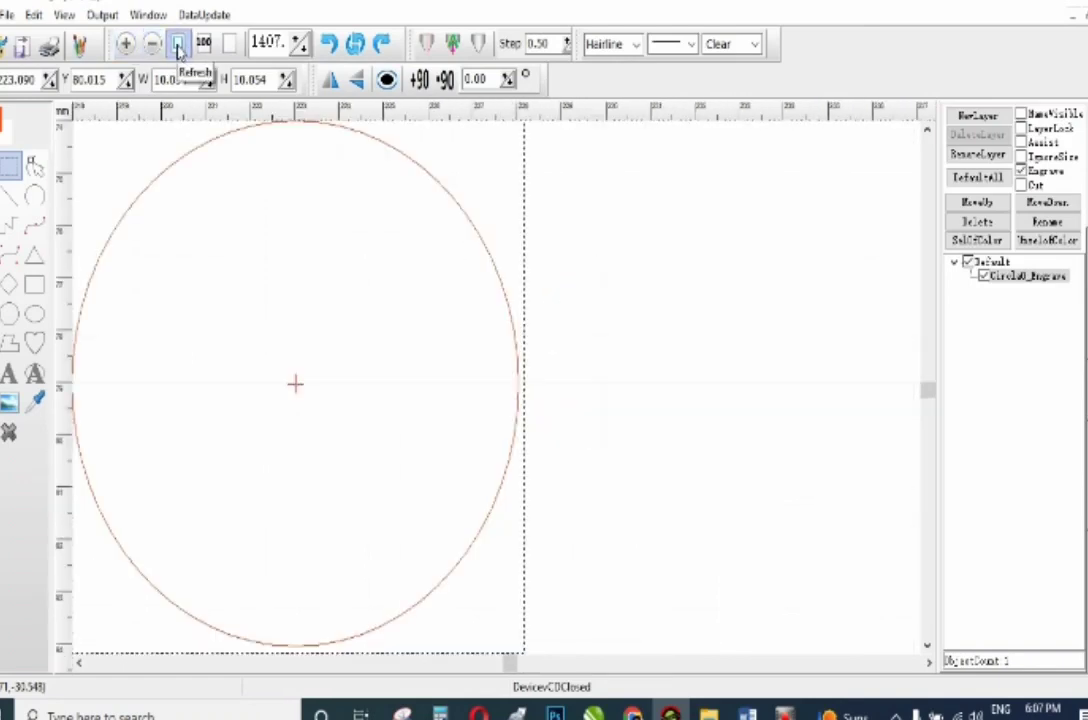
Move the circle to about X 229.4, Y 80.1 and set the view zoom to 100%.
drag(283, 343, 565, 350)
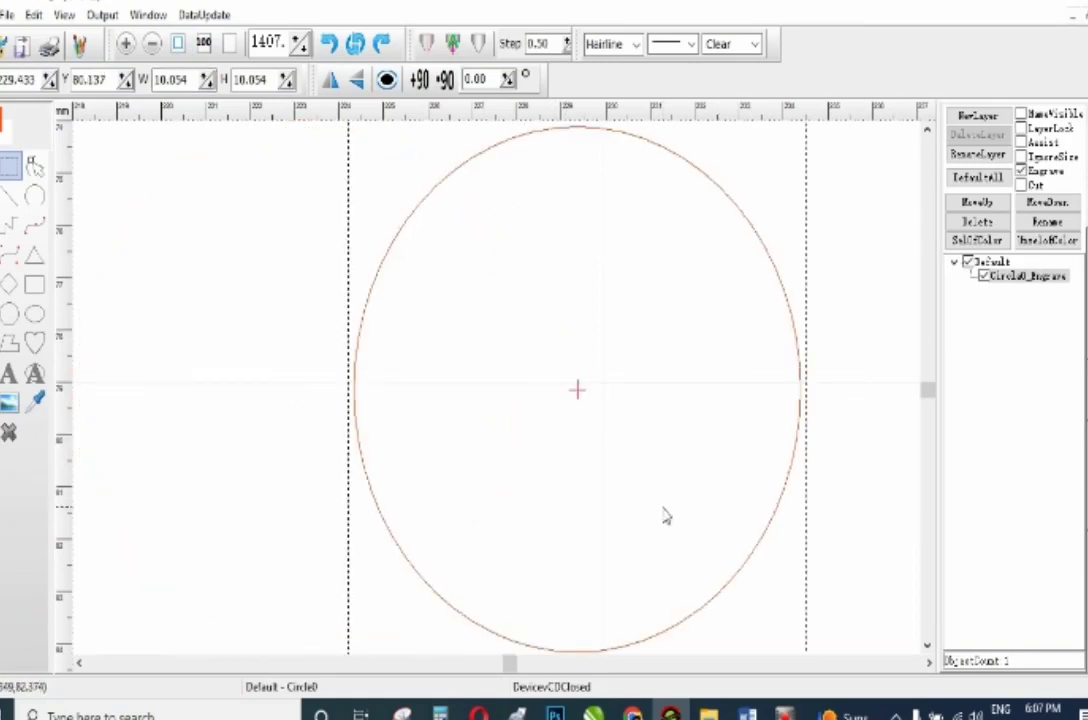
click(207, 47)
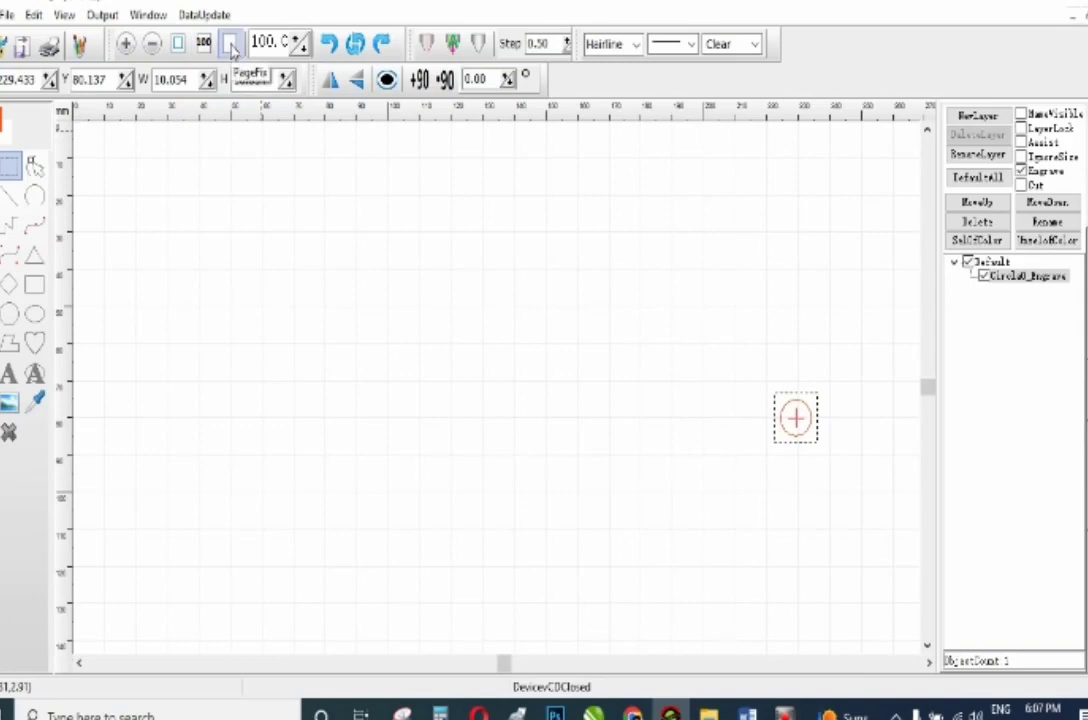
Examine the work page at several zoom levels, from the full-page fit down to 10%, and enlarge and reduce it again.
click(231, 45)
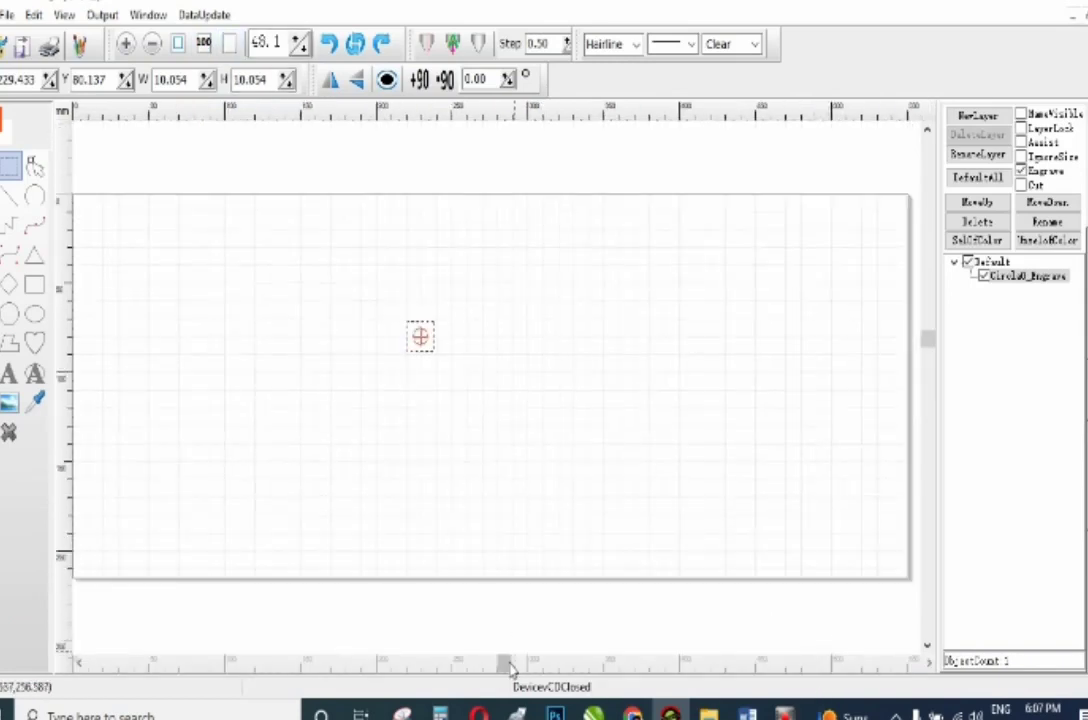
mouse_move(505, 663)
mouse_down()
mouse_move(493, 665)
mouse_move(512, 670)
mouse_move(493, 672)
mouse_up()
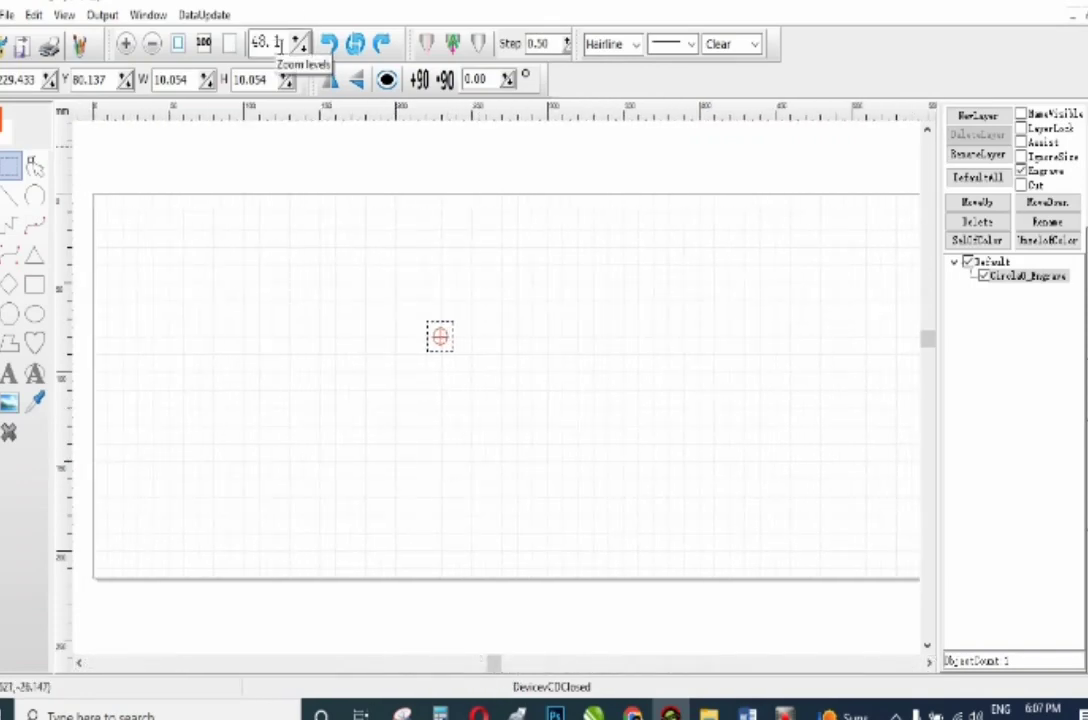
click(300, 52)
click(300, 52)
click(300, 52)
click(300, 52)
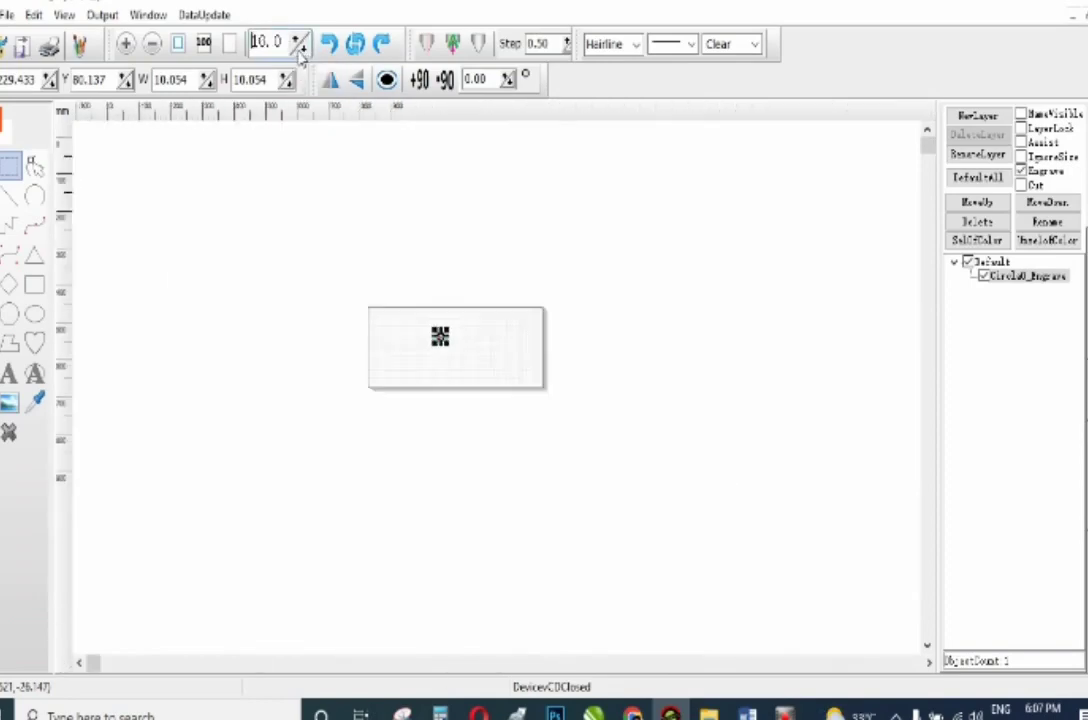
click(299, 41)
click(299, 41)
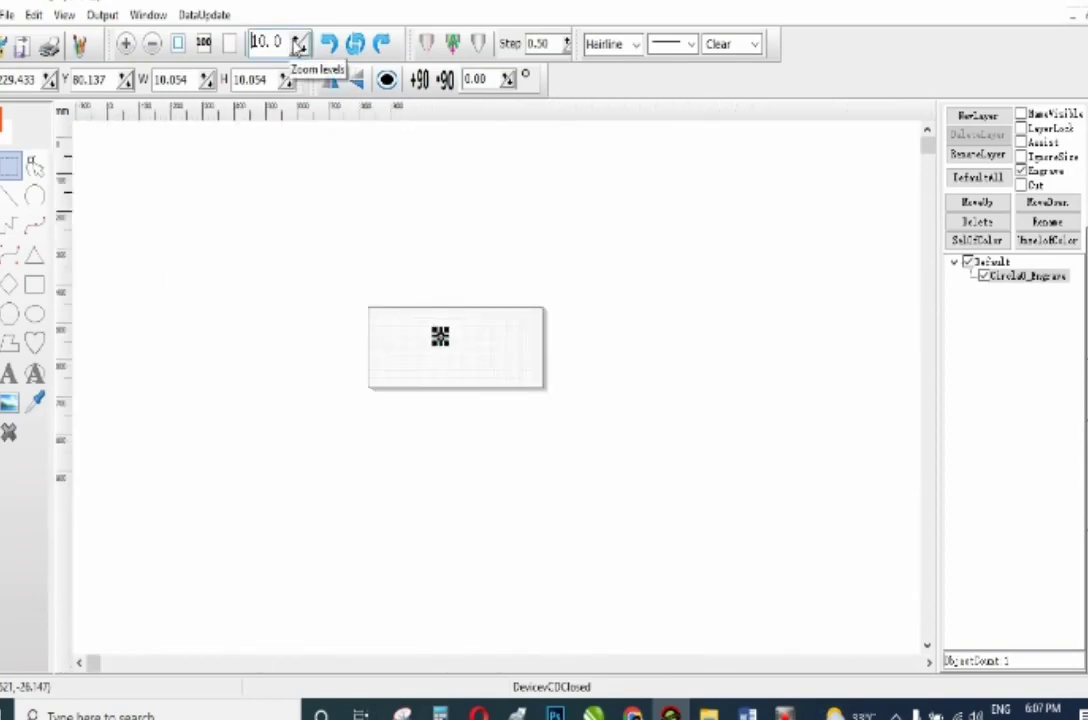
click(126, 44)
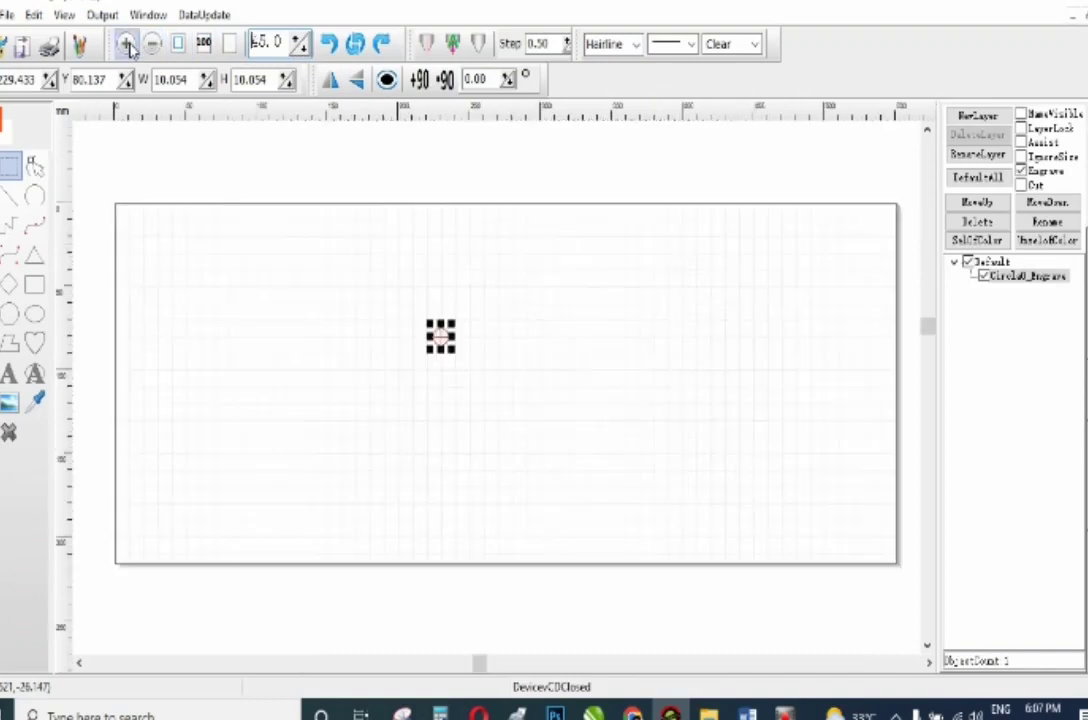
click(127, 45)
click(152, 44)
click(152, 44)
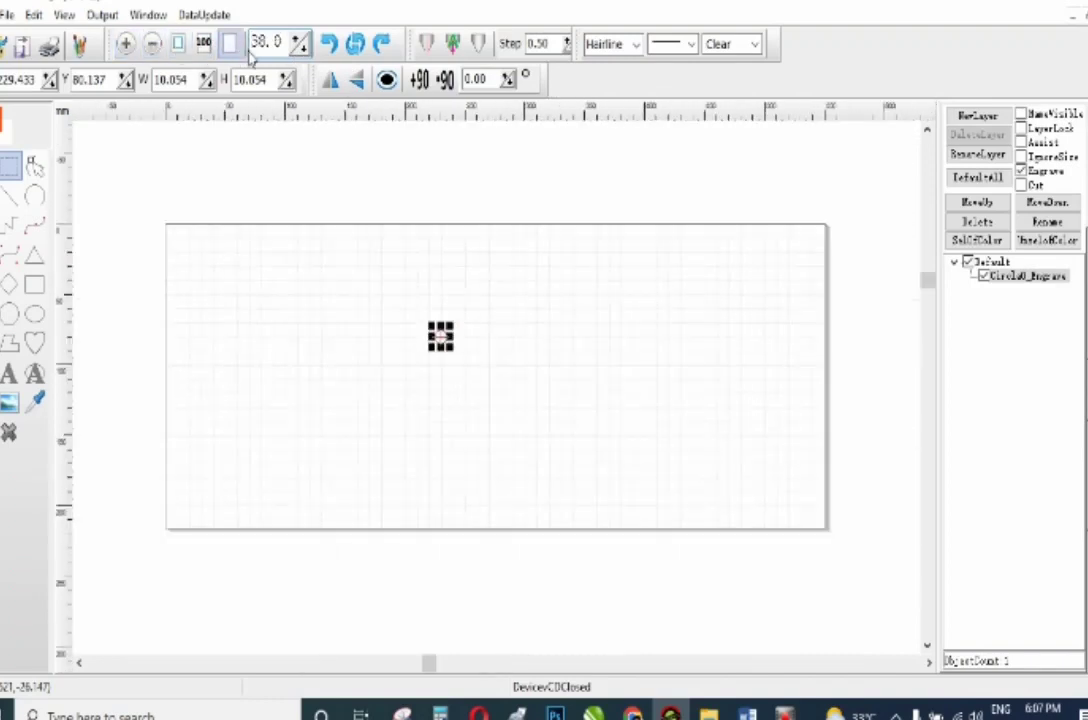
Set the view zoom to exactly 100% and fit the page to the view.
drag(287, 46, 211, 49)
text(100)
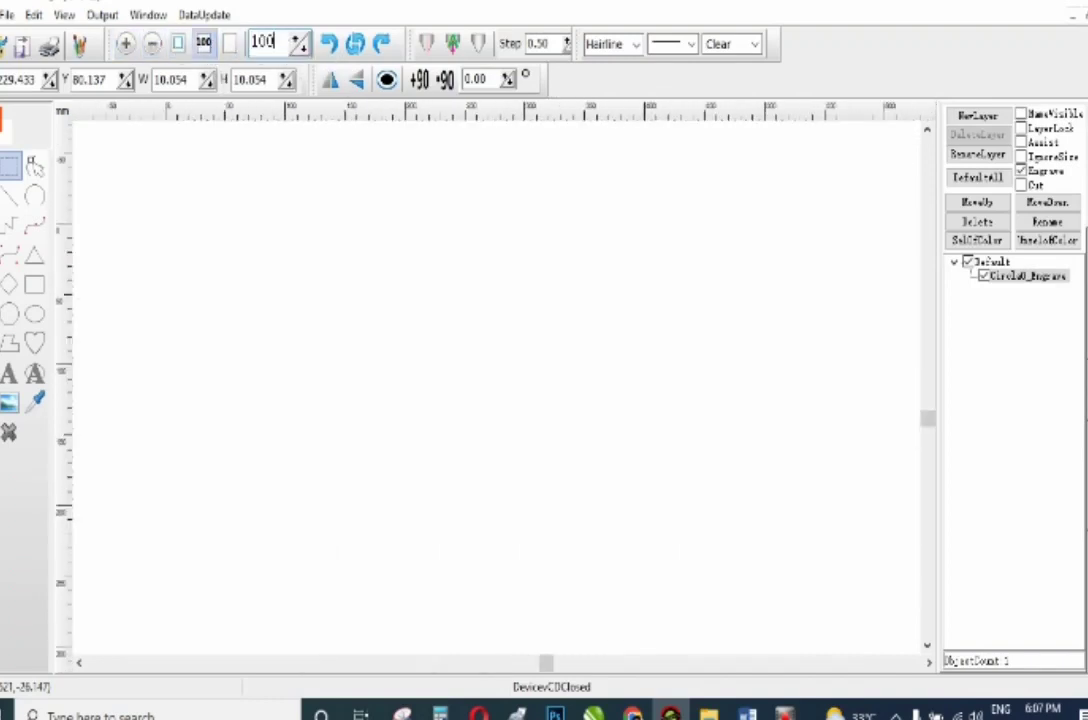
key(Return)
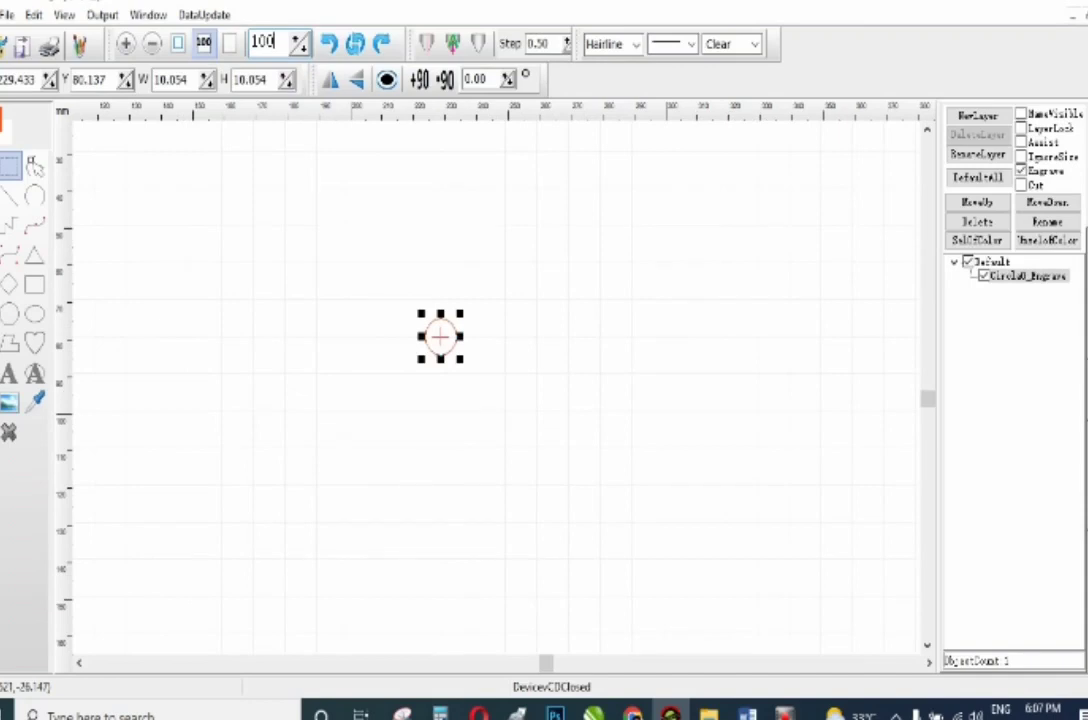
click(228, 44)
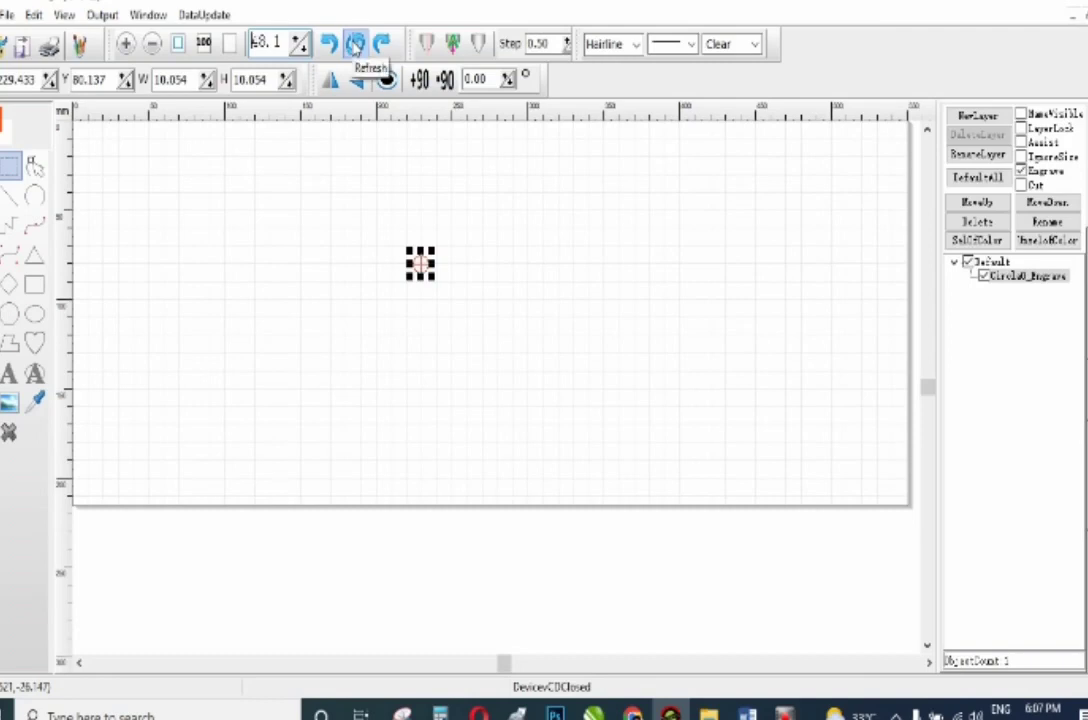
Deselect the circle, open the Output dialog to examine its machine and outline settings, and close it.
click(469, 216)
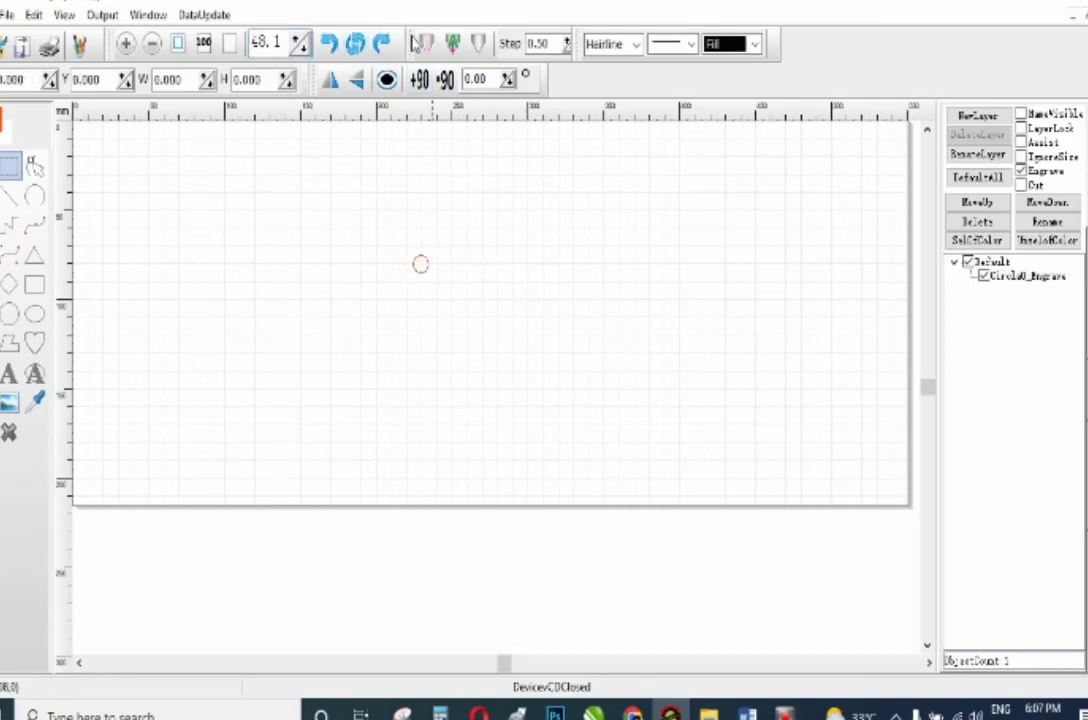
click(455, 44)
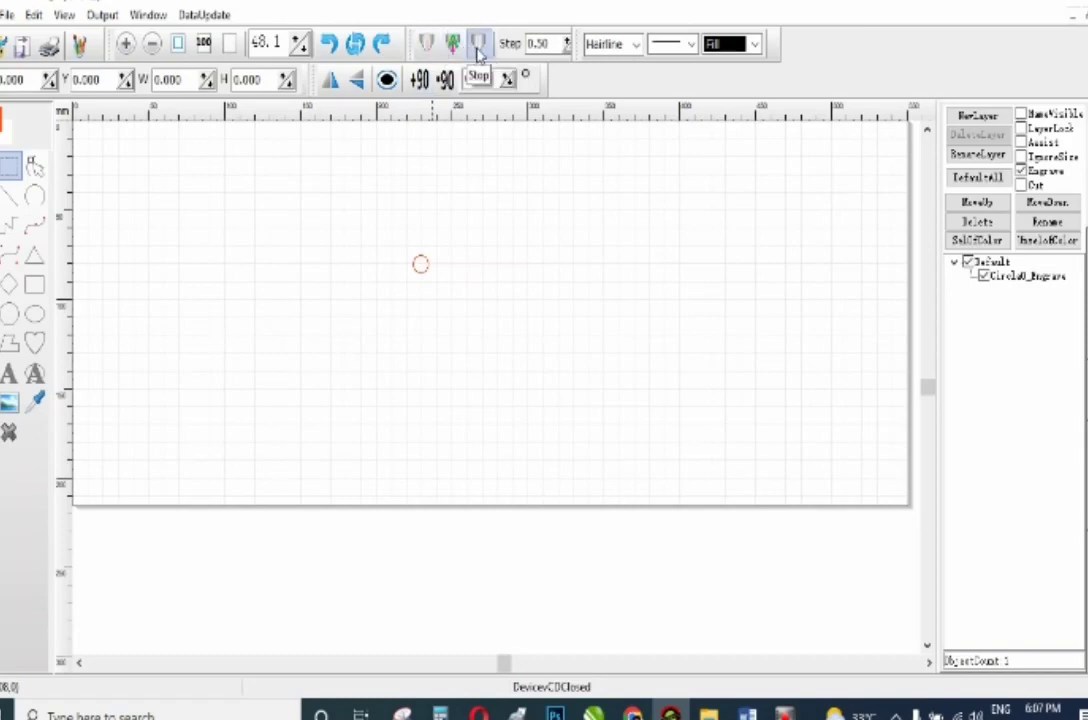
click(424, 44)
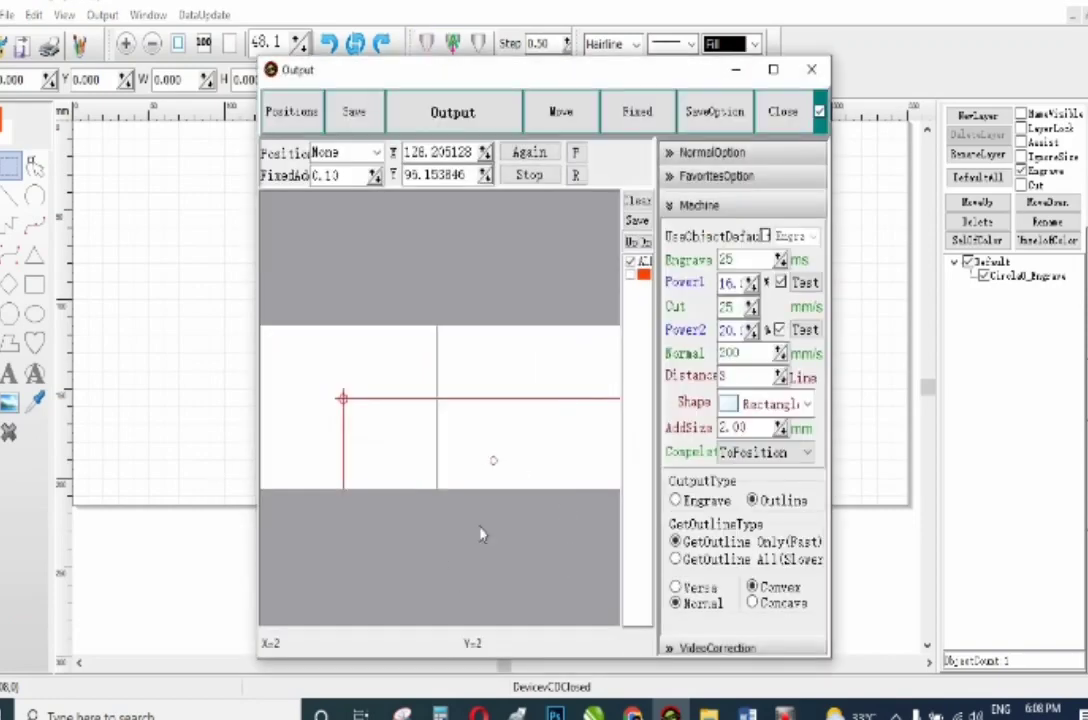
drag(435, 78, 648, 100)
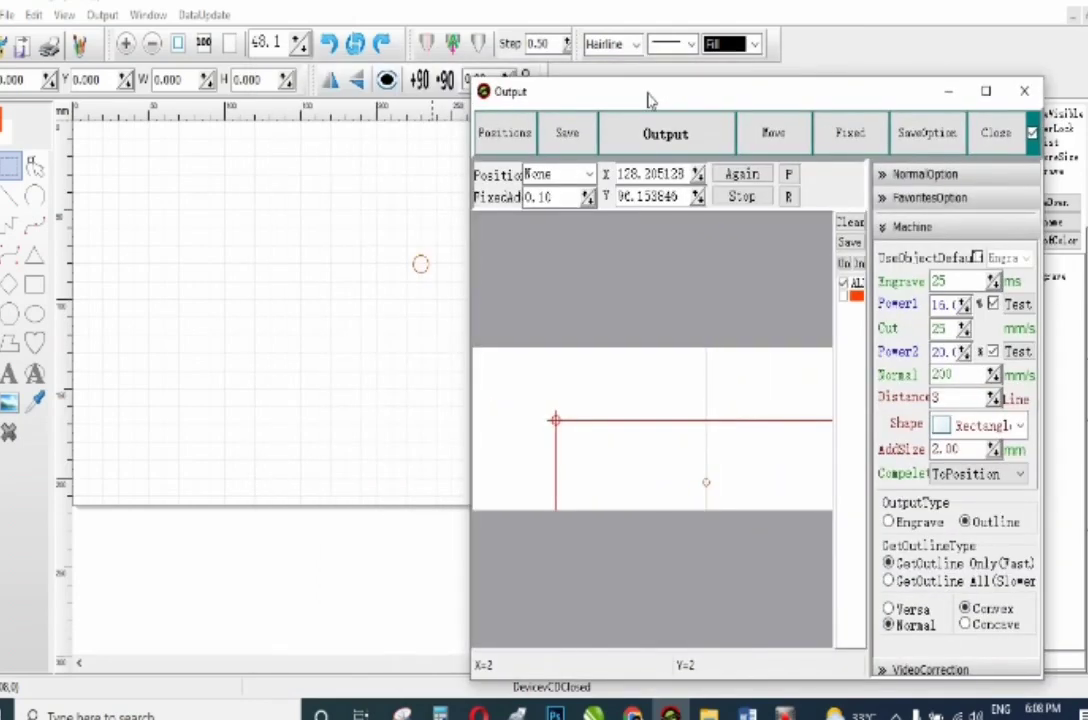
click(1025, 92)
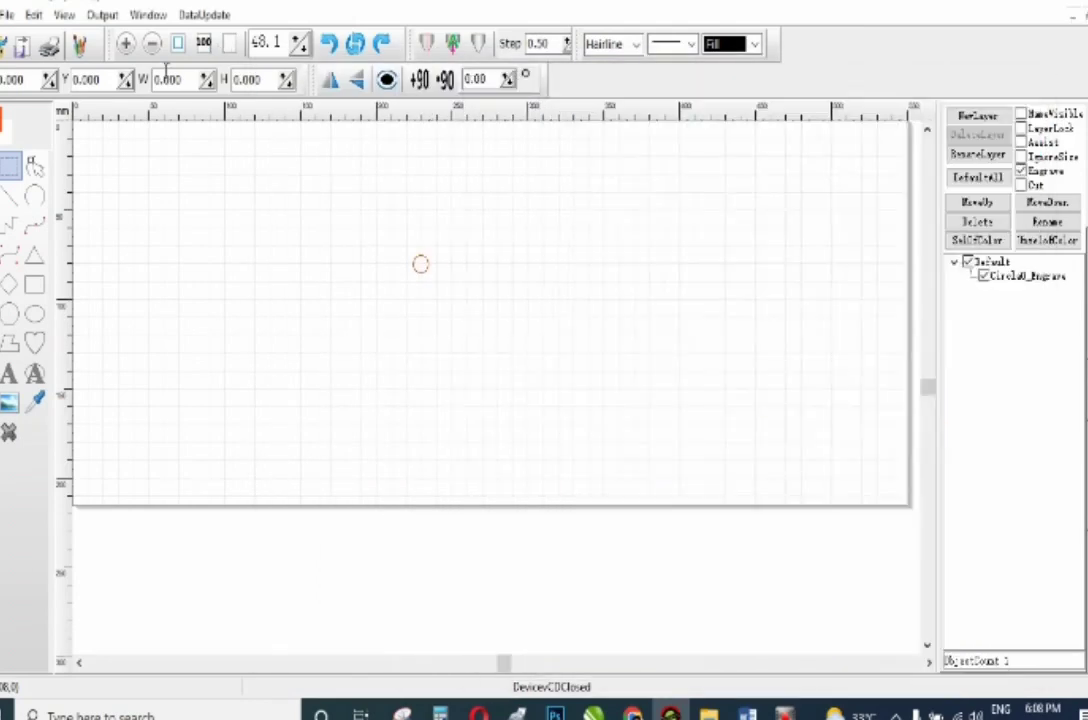
Maximize the main window over the screen, set the Step value to 0.90 and show the line width options.
click(1058, 8)
click(898, 24)
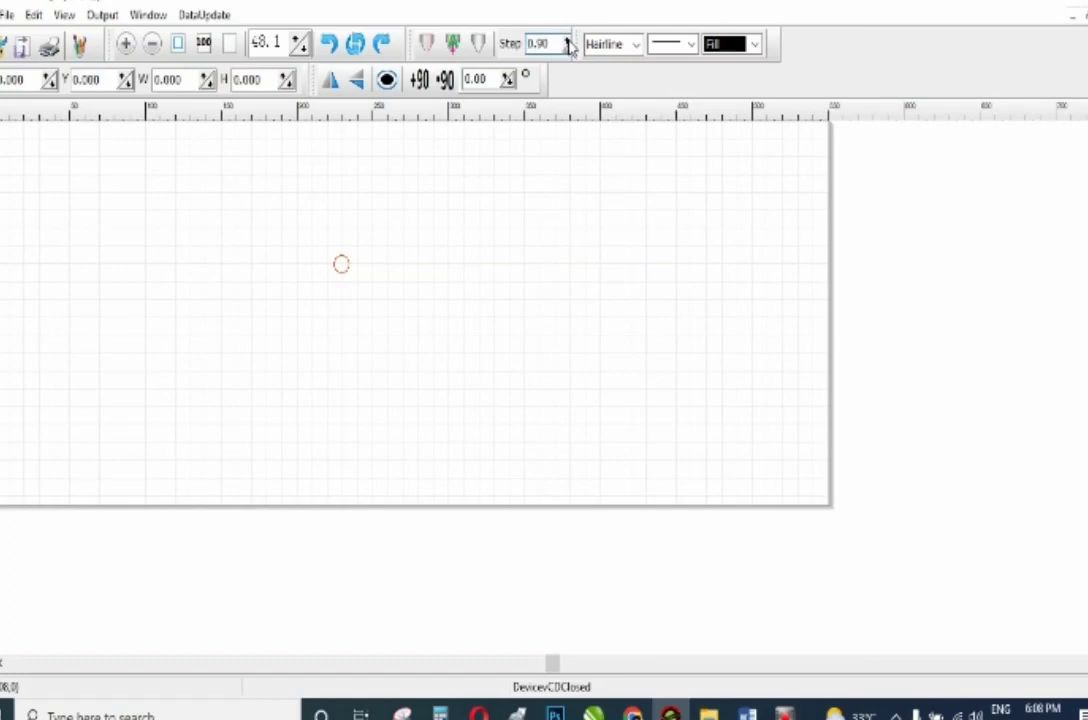
click(636, 46)
click(444, 214)
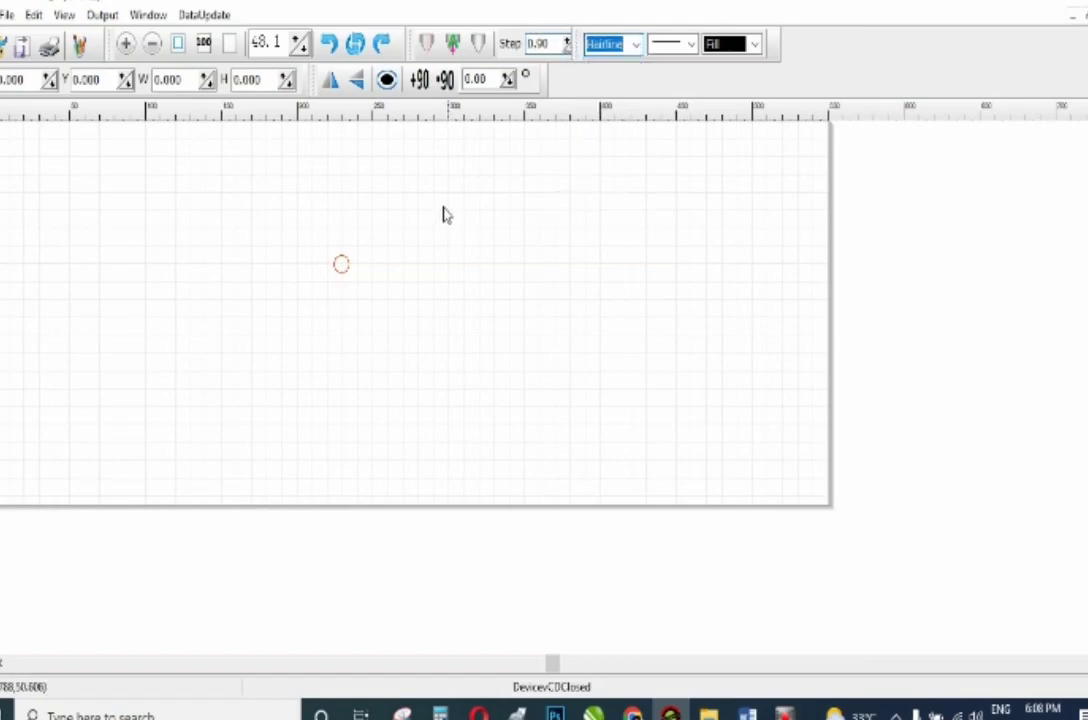
Select the circle, set its line width to 1.0 and enlarge the view to inspect the thicker outline.
click(348, 264)
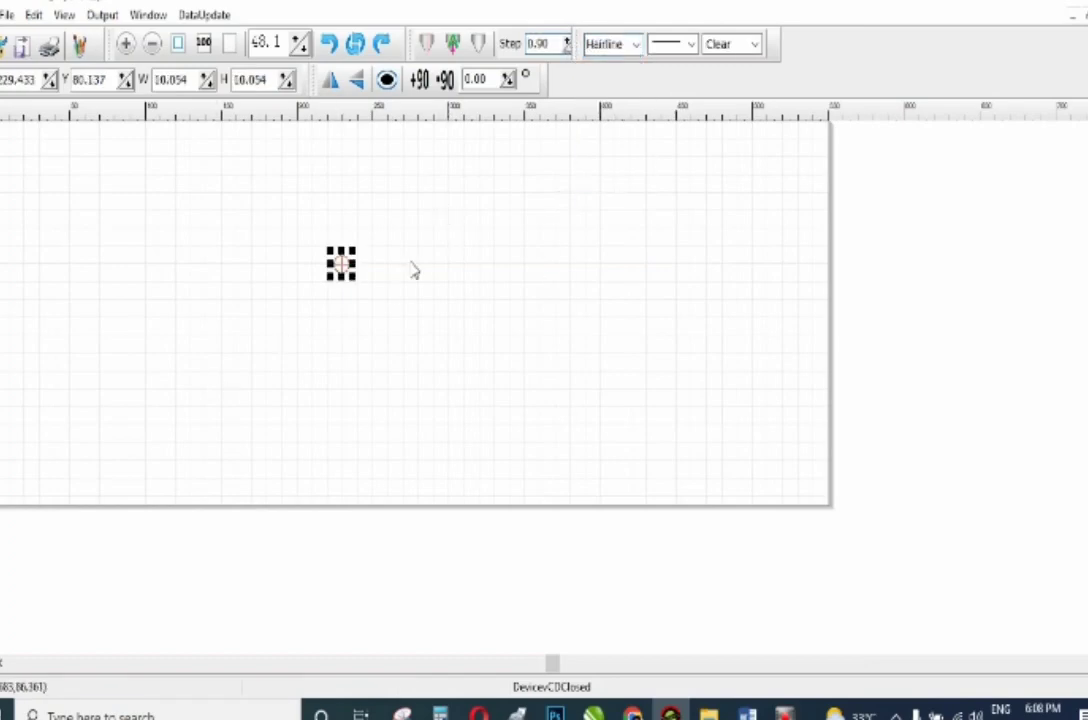
click(635, 46)
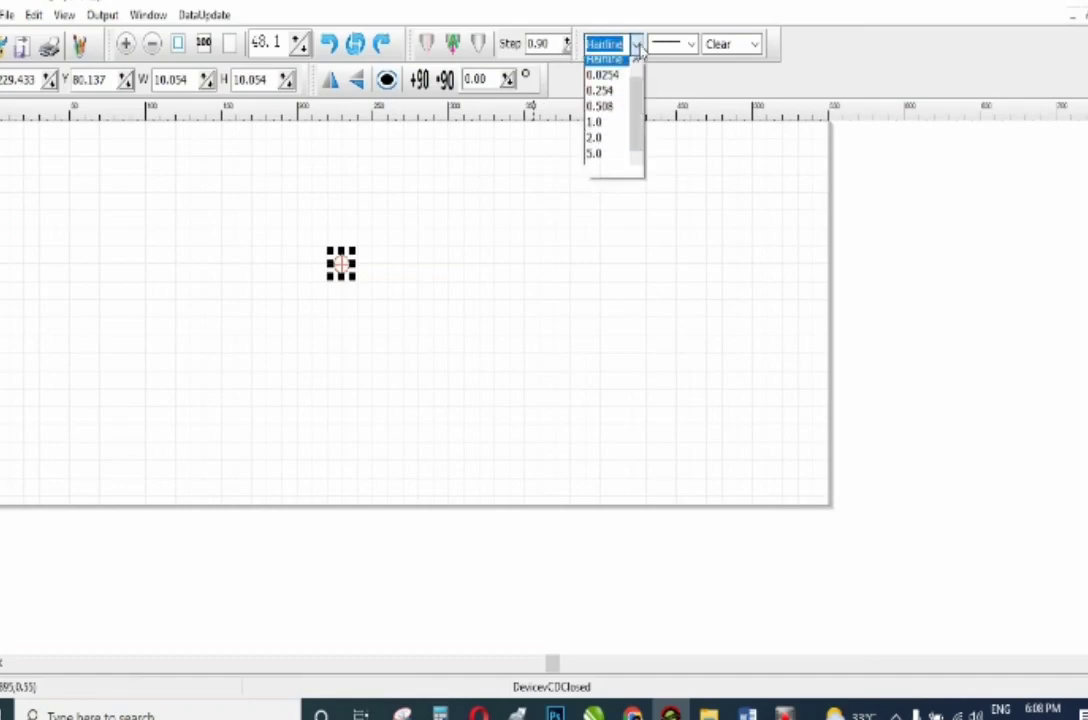
click(603, 136)
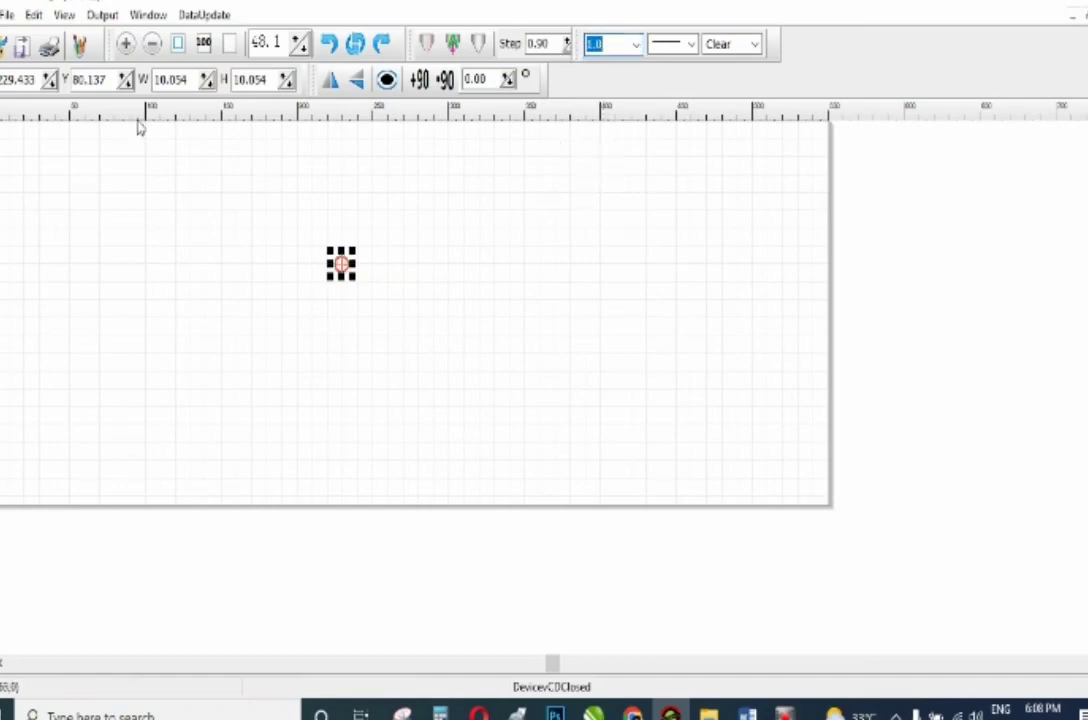
click(126, 44)
click(126, 44)
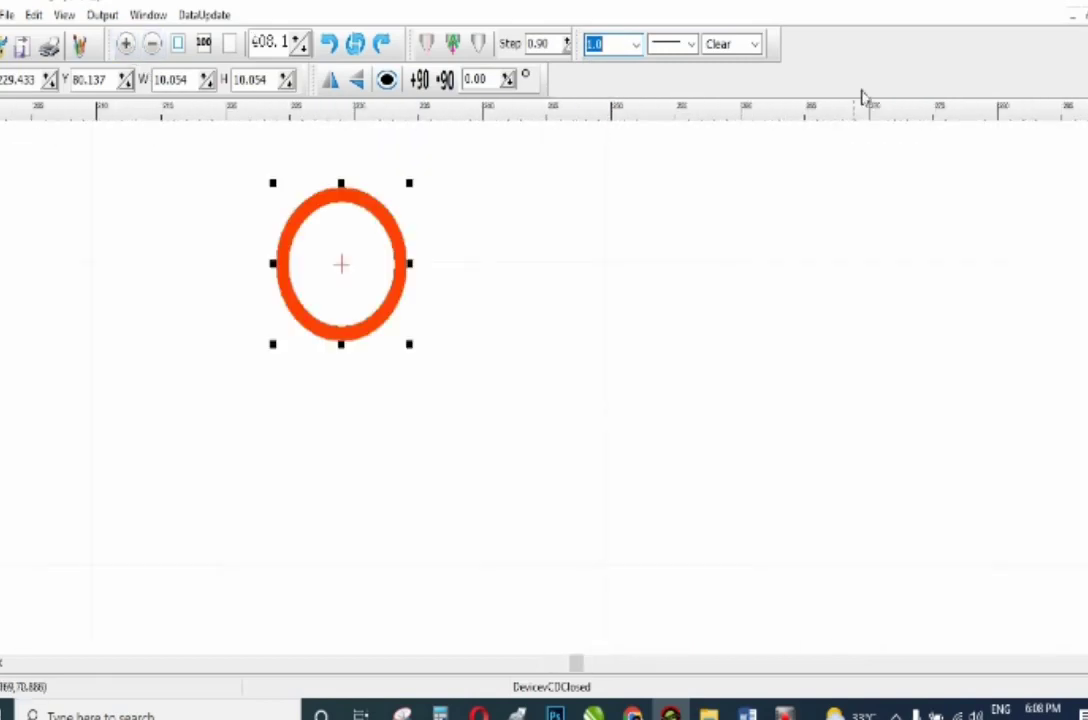
Set the circle's line width to Hairline and move it to about X 247.8, Y 81.6.
click(635, 44)
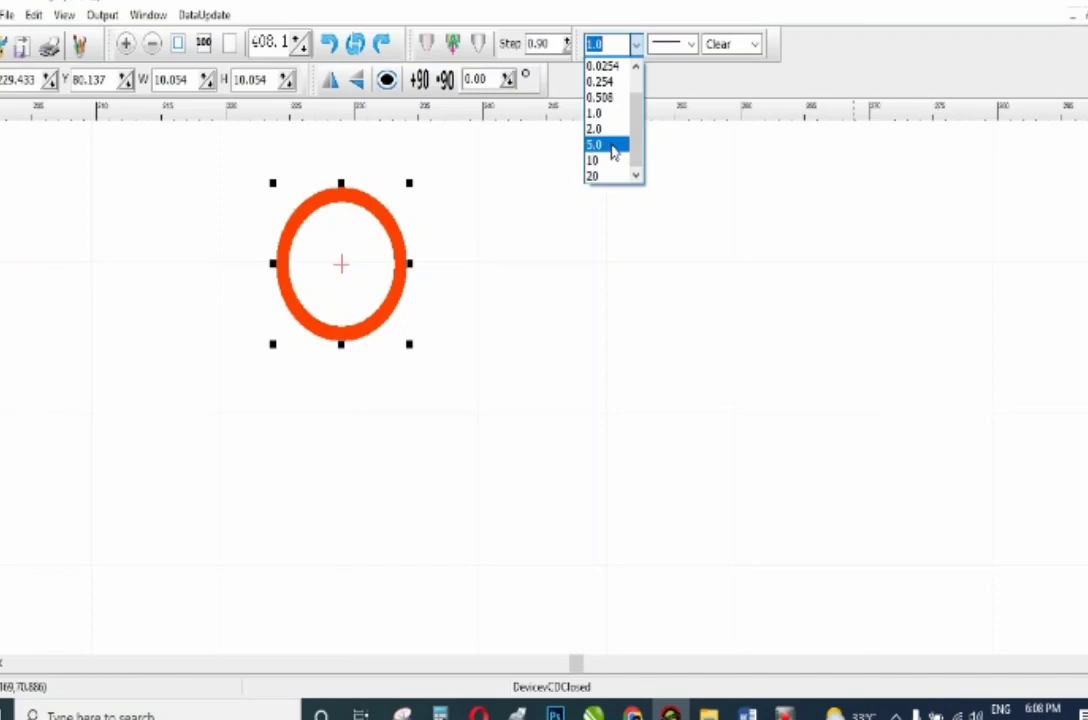
scroll(597, 148, up, 1)
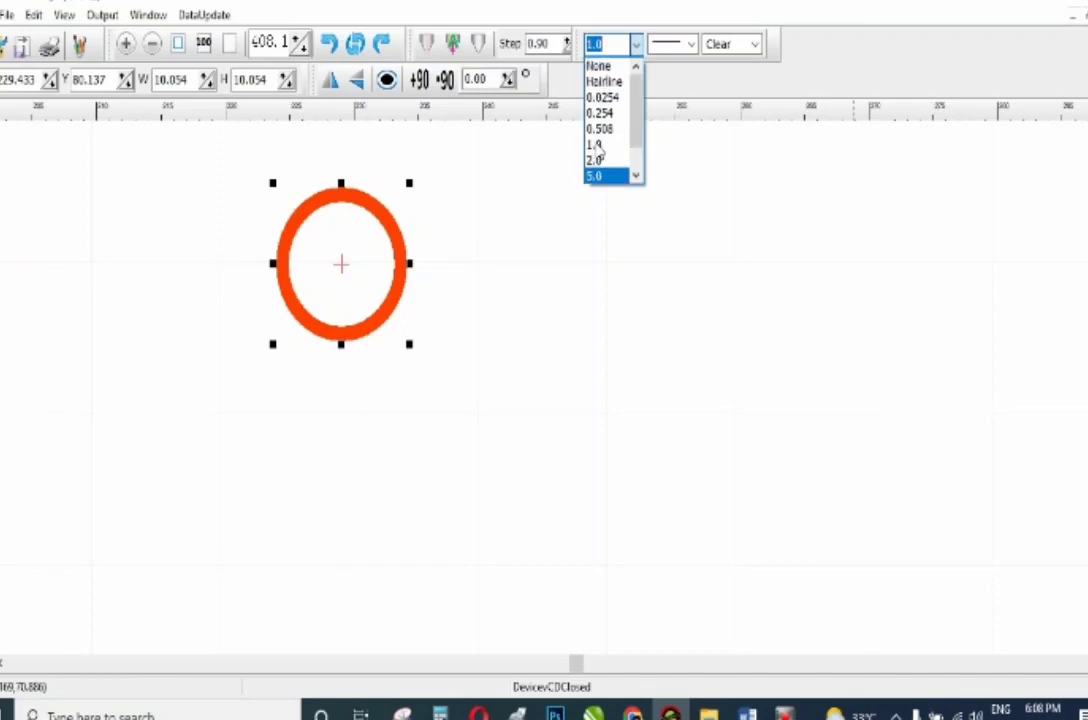
click(604, 82)
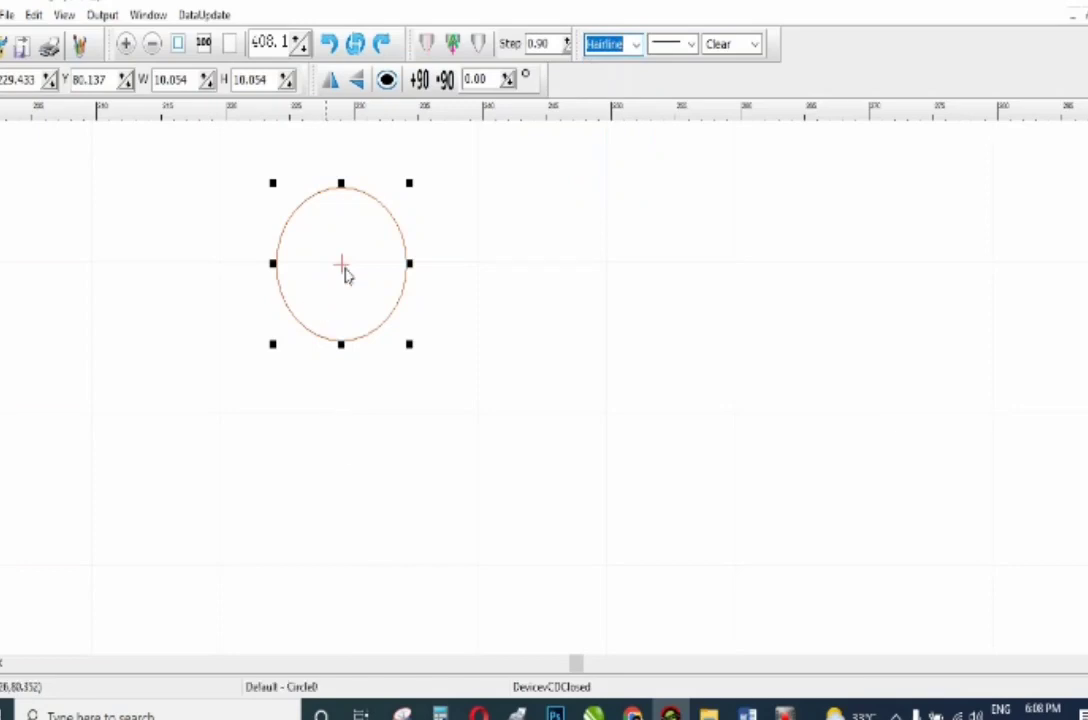
drag(347, 275, 575, 300)
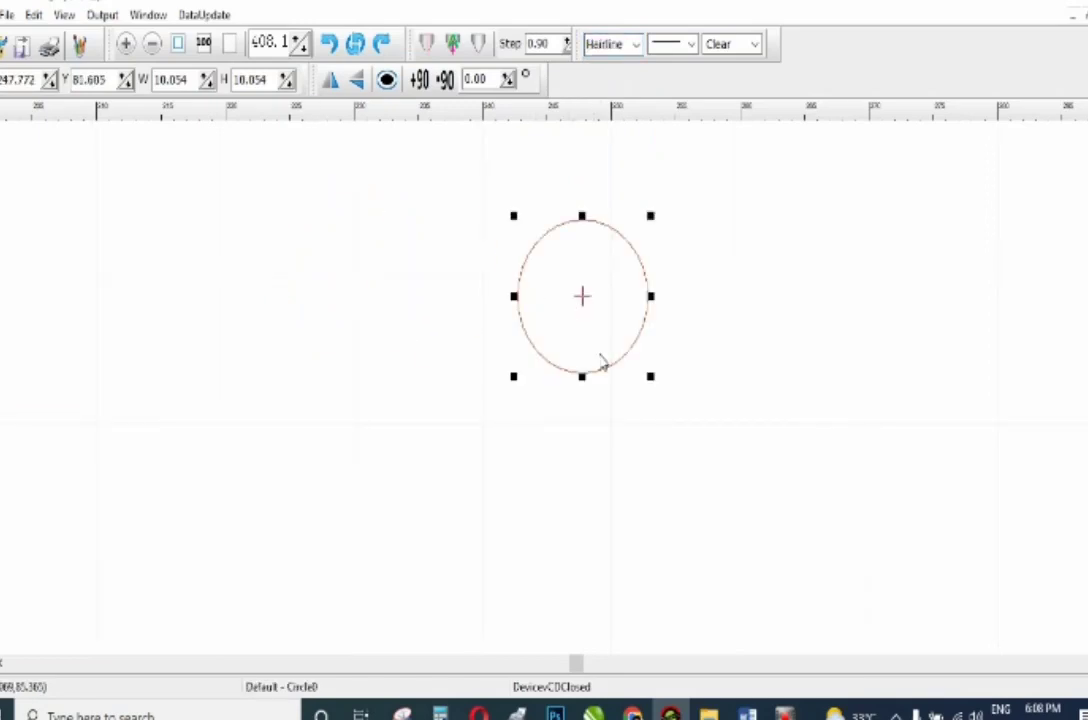
Apply a dashed line style to the circle and switch it to another line style.
click(690, 44)
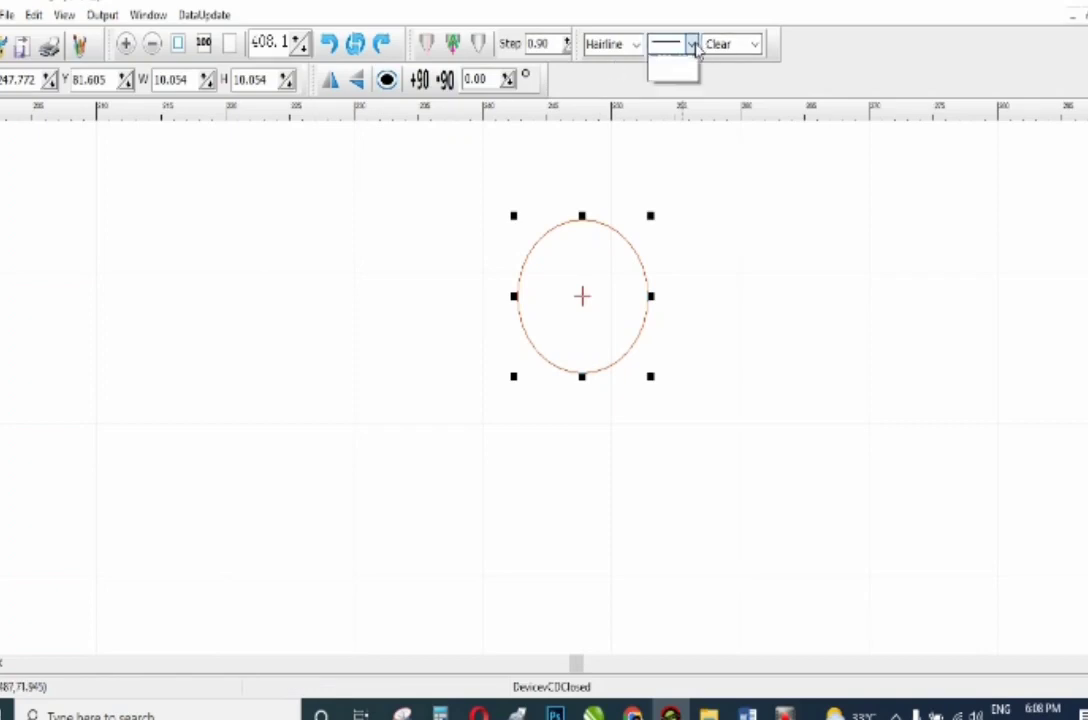
click(684, 96)
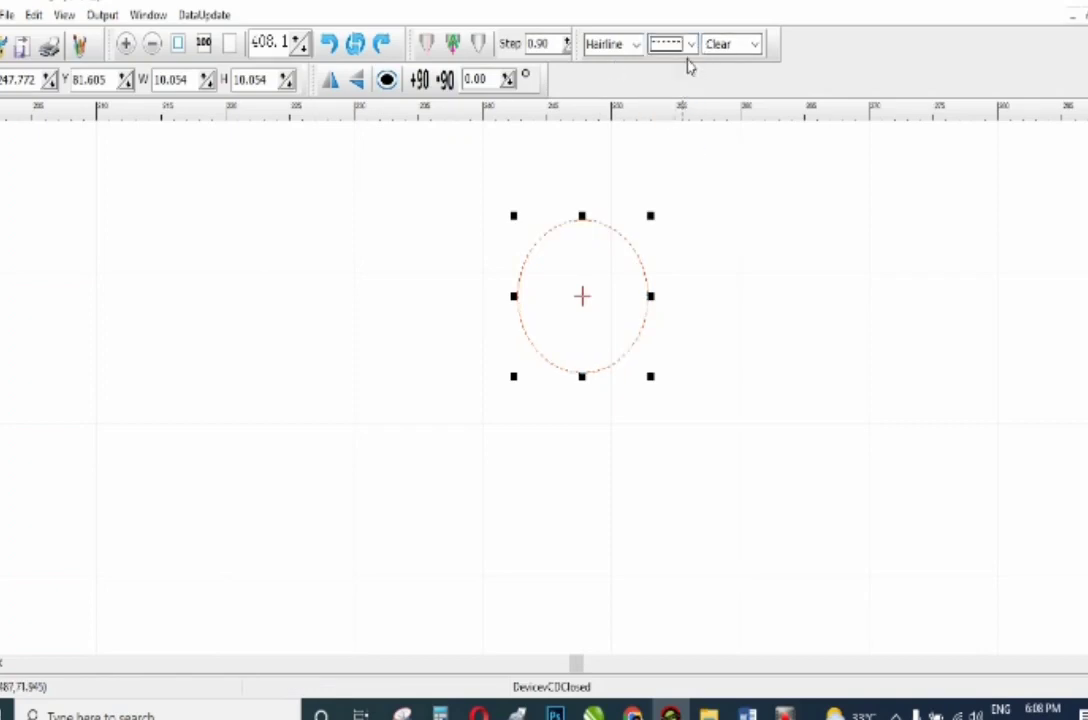
click(690, 44)
click(680, 136)
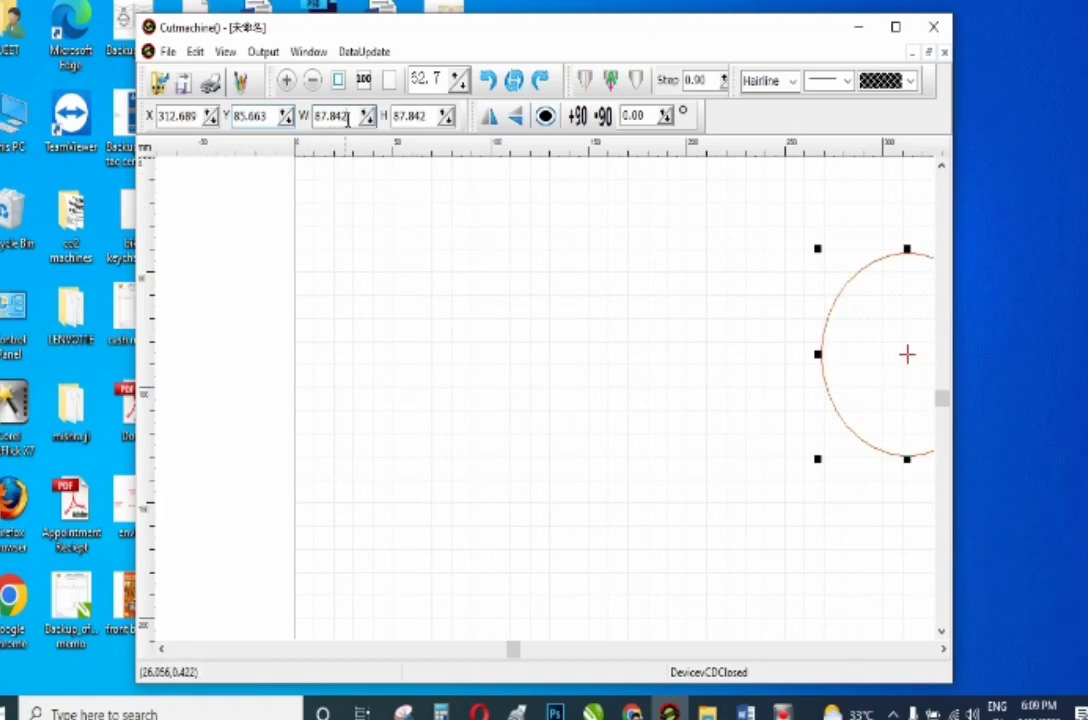
Move the large circle to about X 144.6, Y 89.9 and maximize the main window.
drag(907, 354, 578, 364)
click(895, 27)
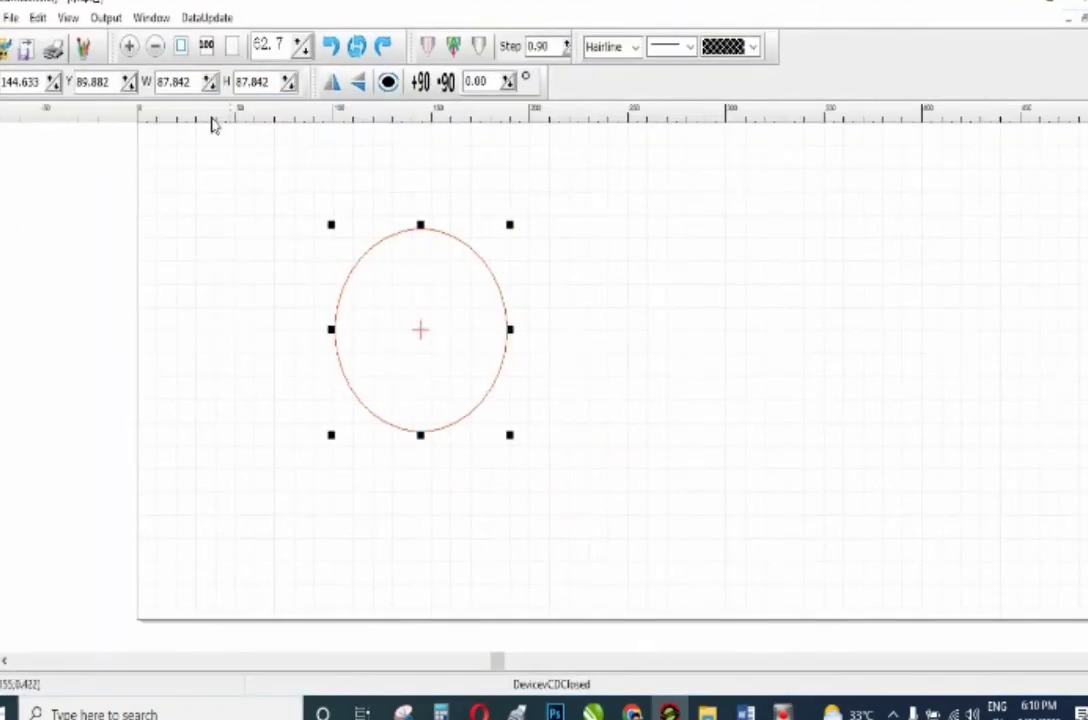
Set the circle's height and width to 12 mm each.
double_click(252, 81)
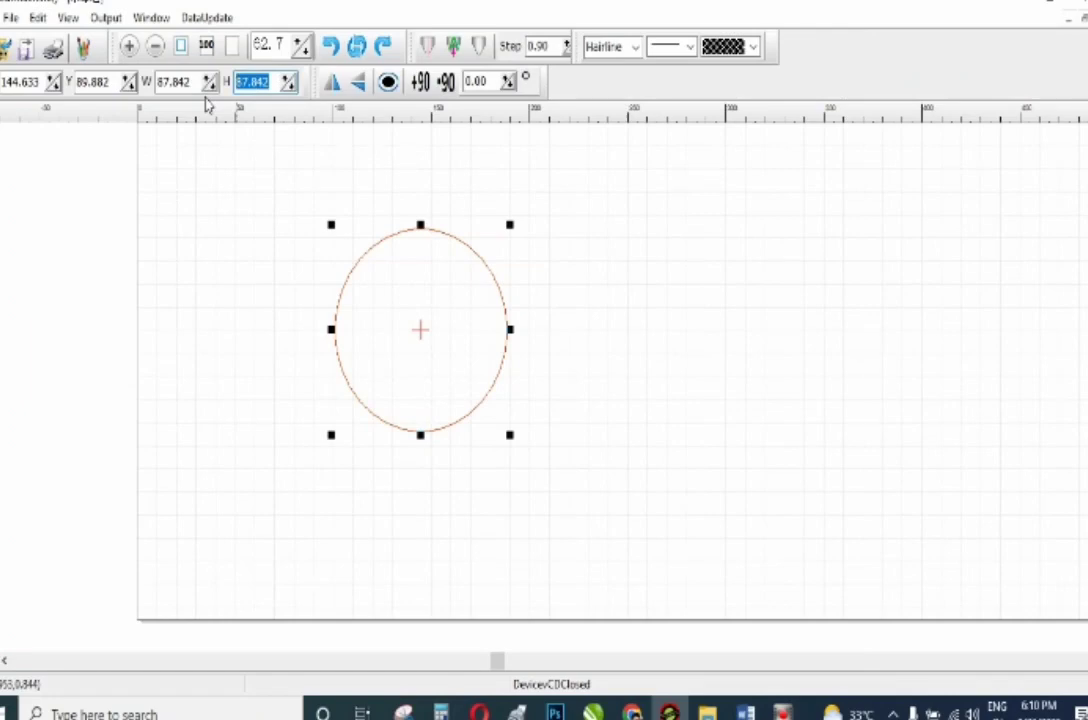
text(12)
key(Return)
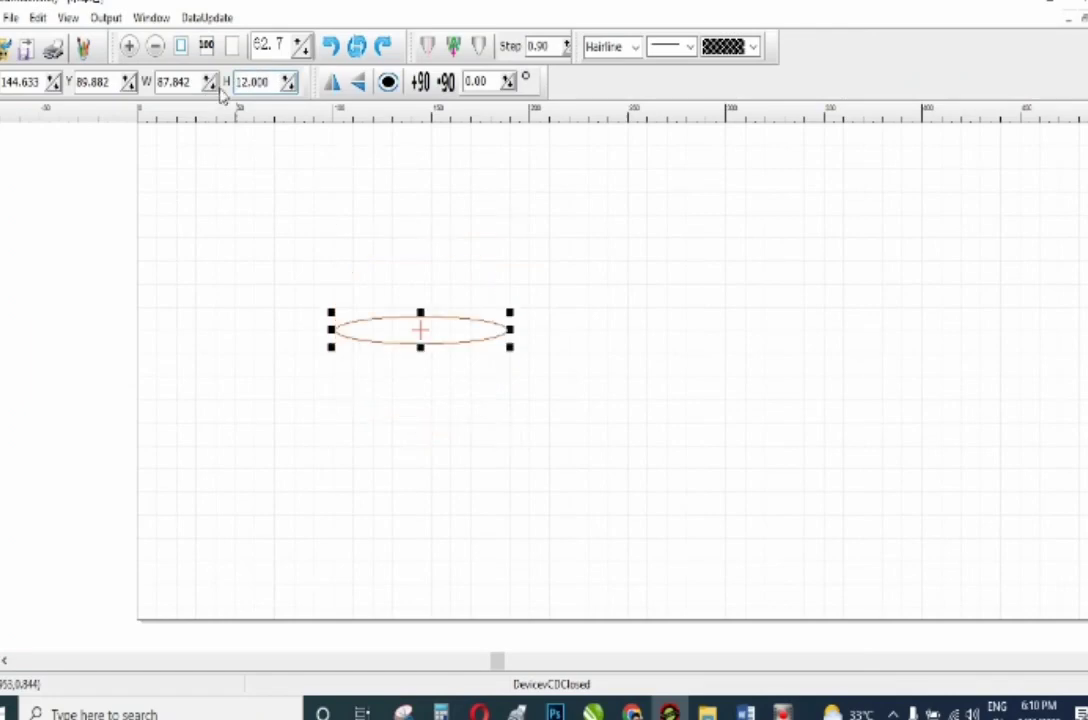
double_click(173, 81)
text(12)
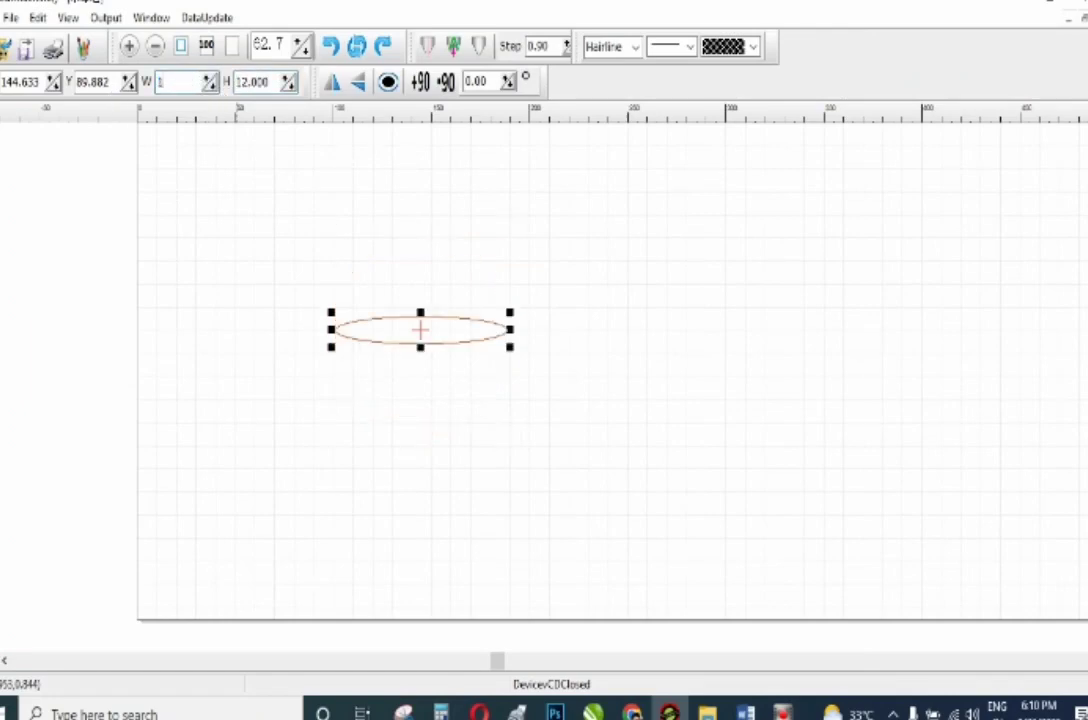
key(Return)
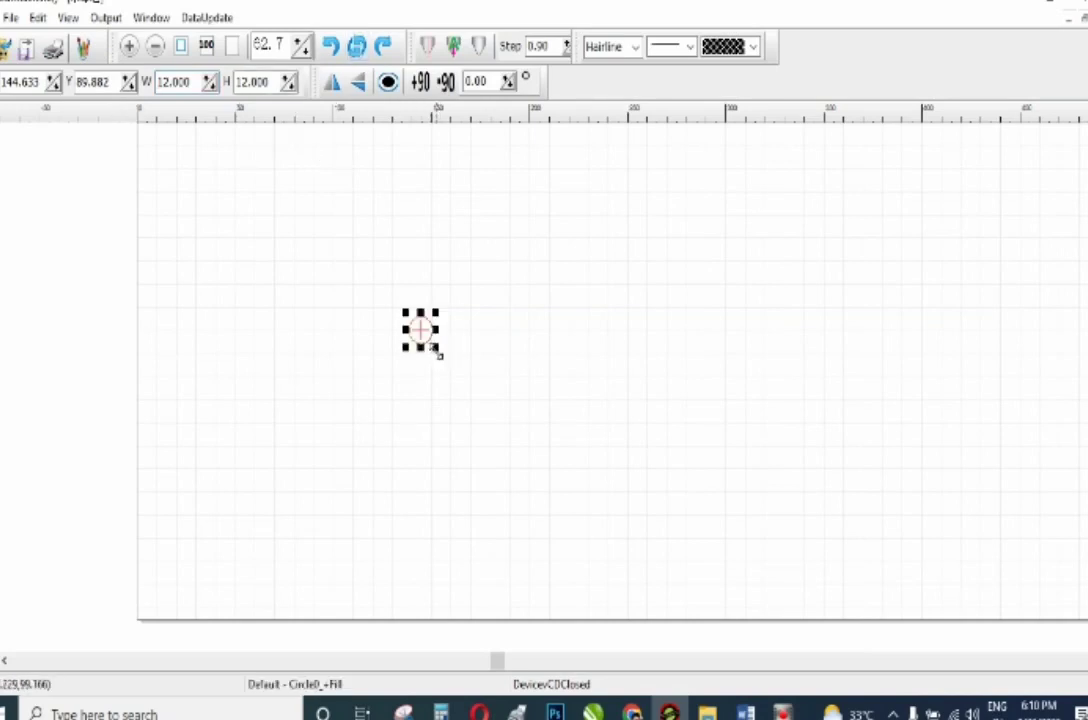
Enlarge the circle to about 62.4 mm in diameter and move it to about X 281.8, Y 83.6.
drag(441, 349, 692, 498)
click(603, 380)
drag(533, 393, 748, 316)
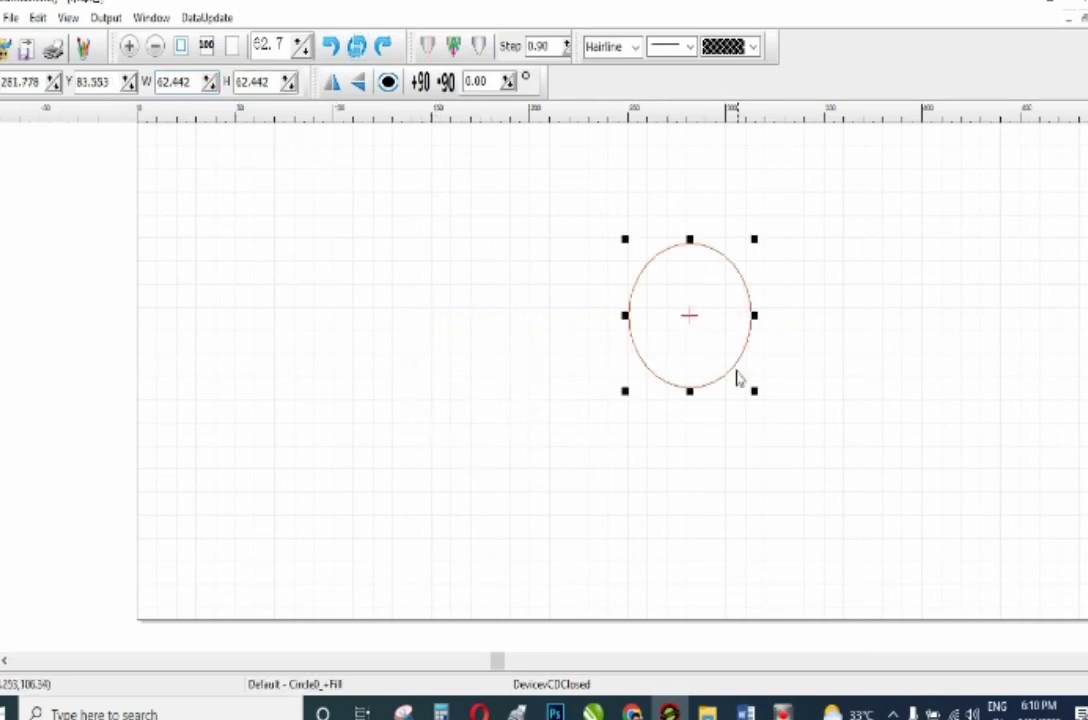
Delete the circle from the work page and restore the main window to its smaller size.
drag(815, 208, 529, 436)
key(Delete)
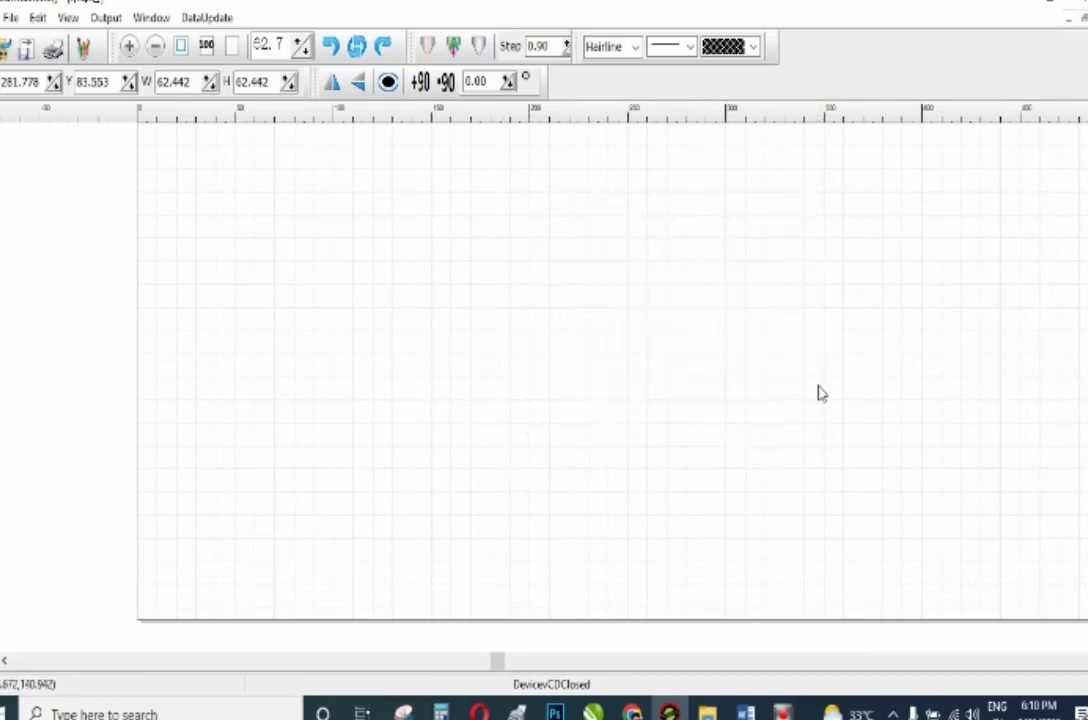
click(1058, 10)
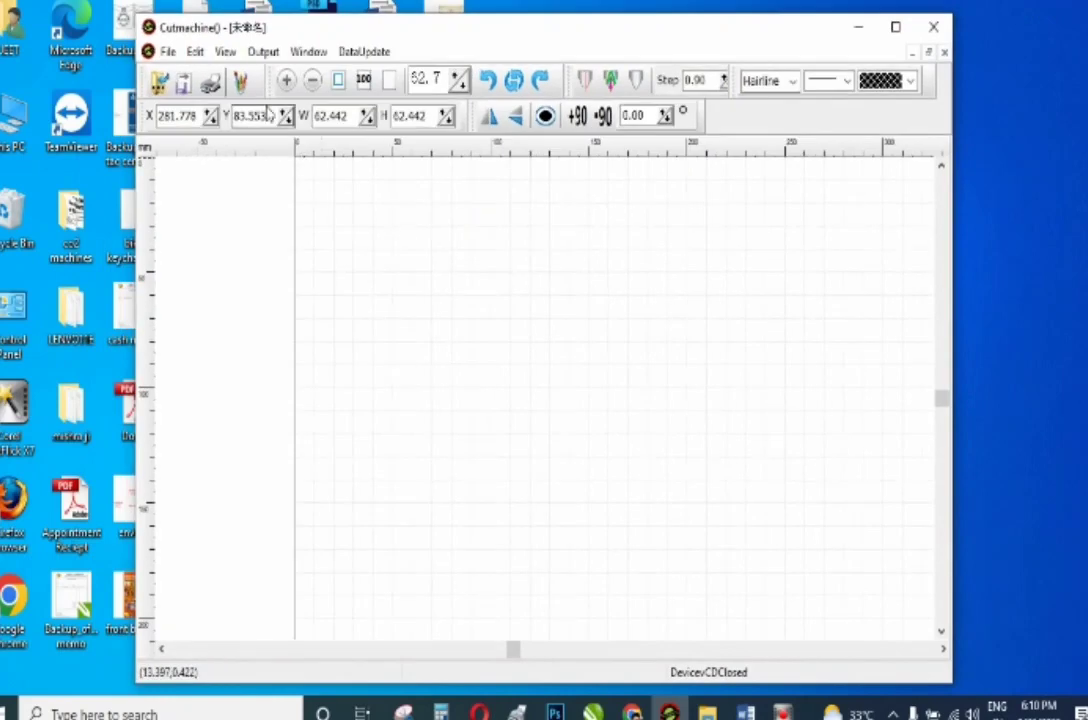
Import the image "kashyap sales agenciews", enlarge it to about 130 × 51 mm and place it near X 270.4, Y 88.4.
click(182, 86)
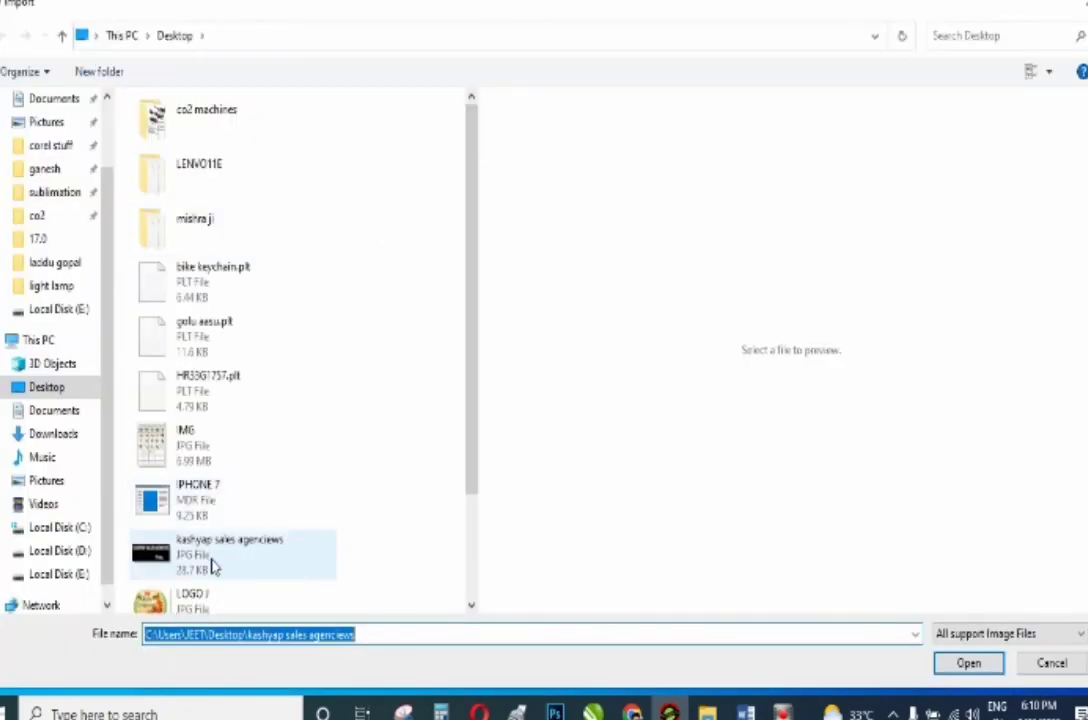
click(279, 562)
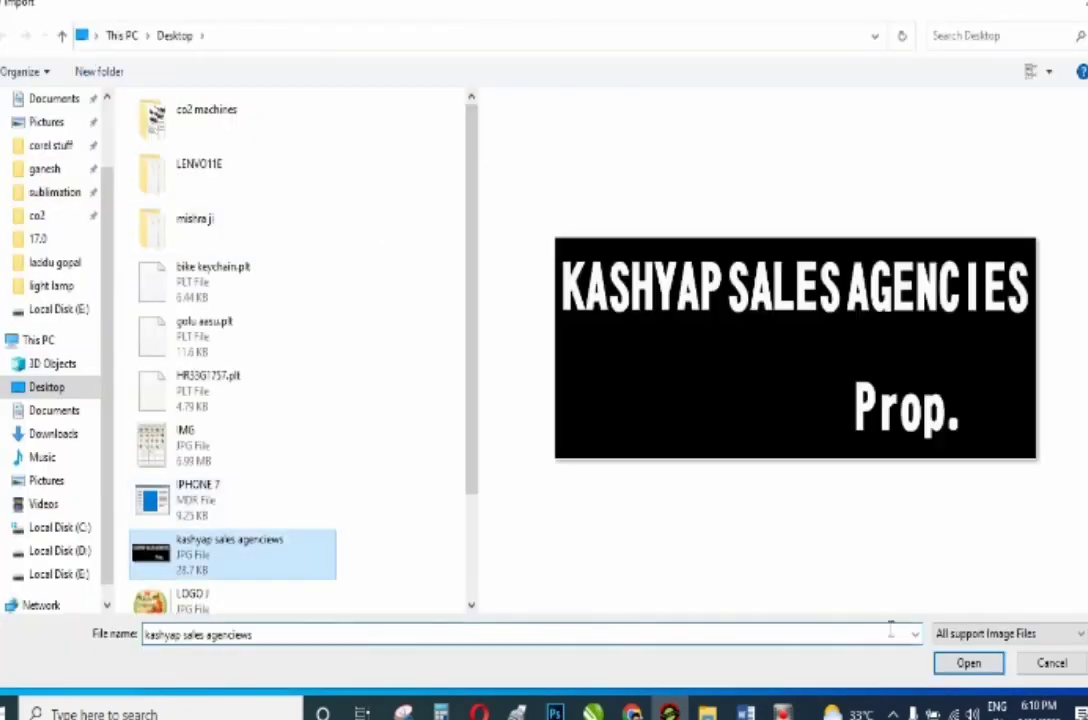
click(941, 662)
click(894, 27)
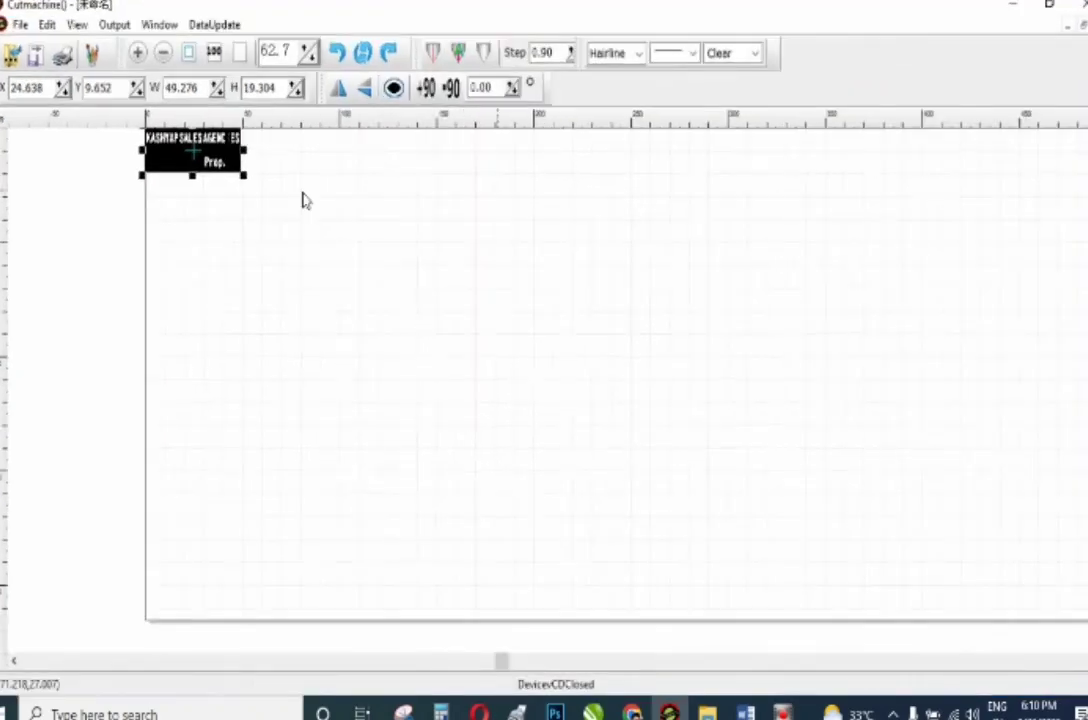
drag(205, 149, 796, 387)
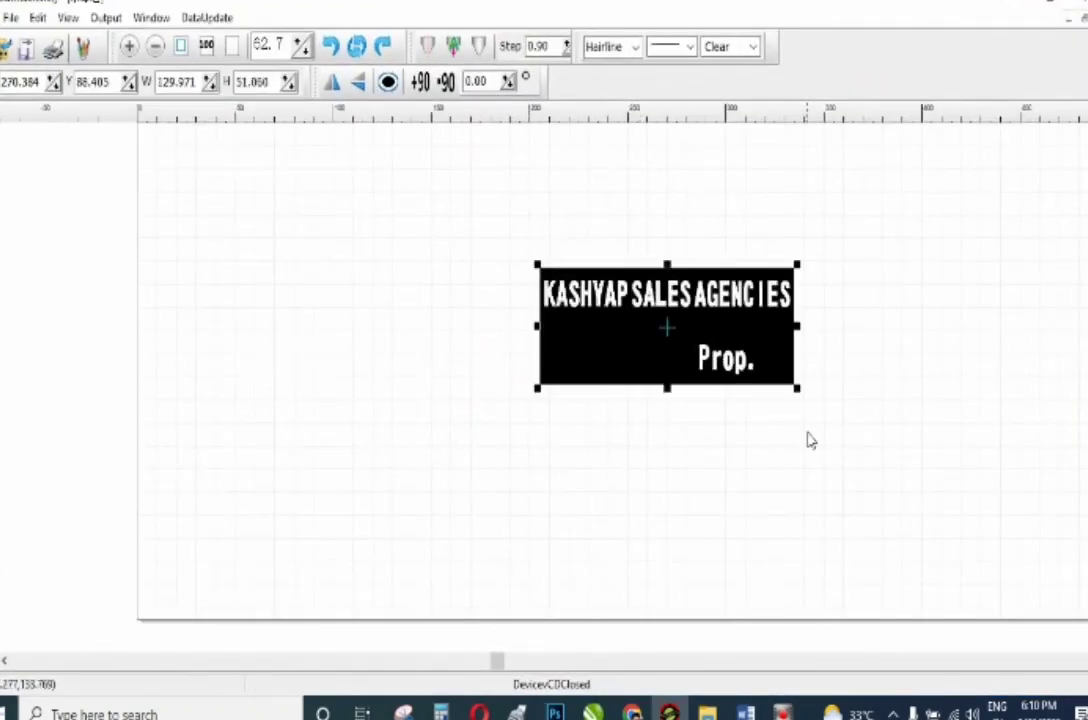
Mirror the imported image horizontally, vertically and horizontally again.
click(331, 84)
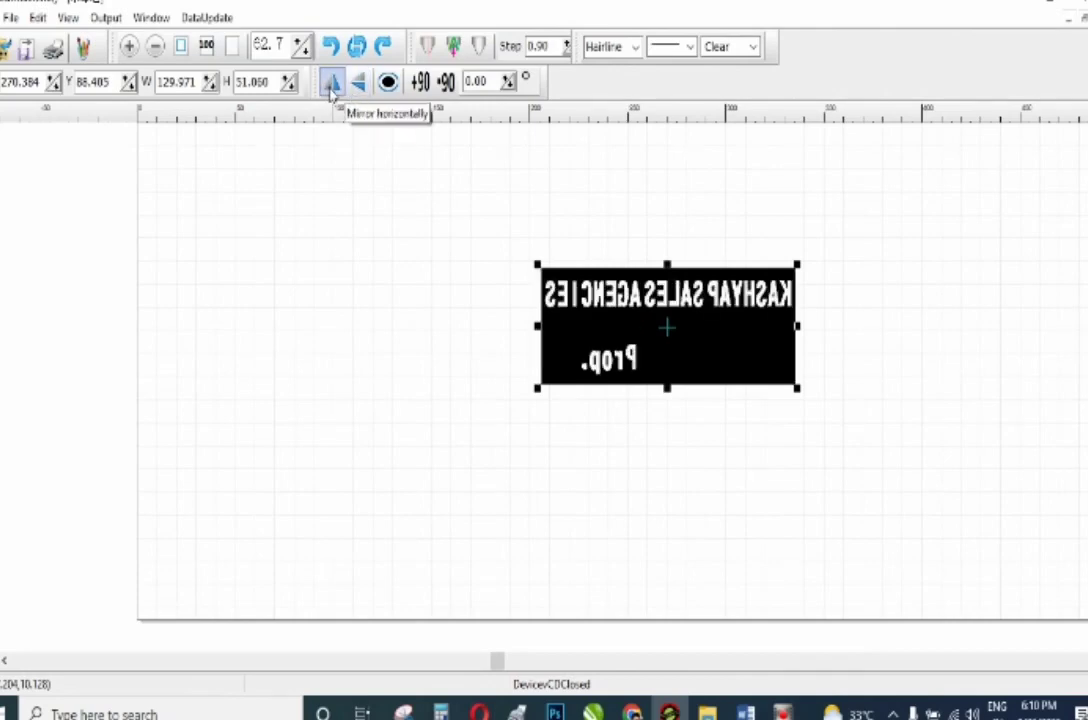
click(358, 82)
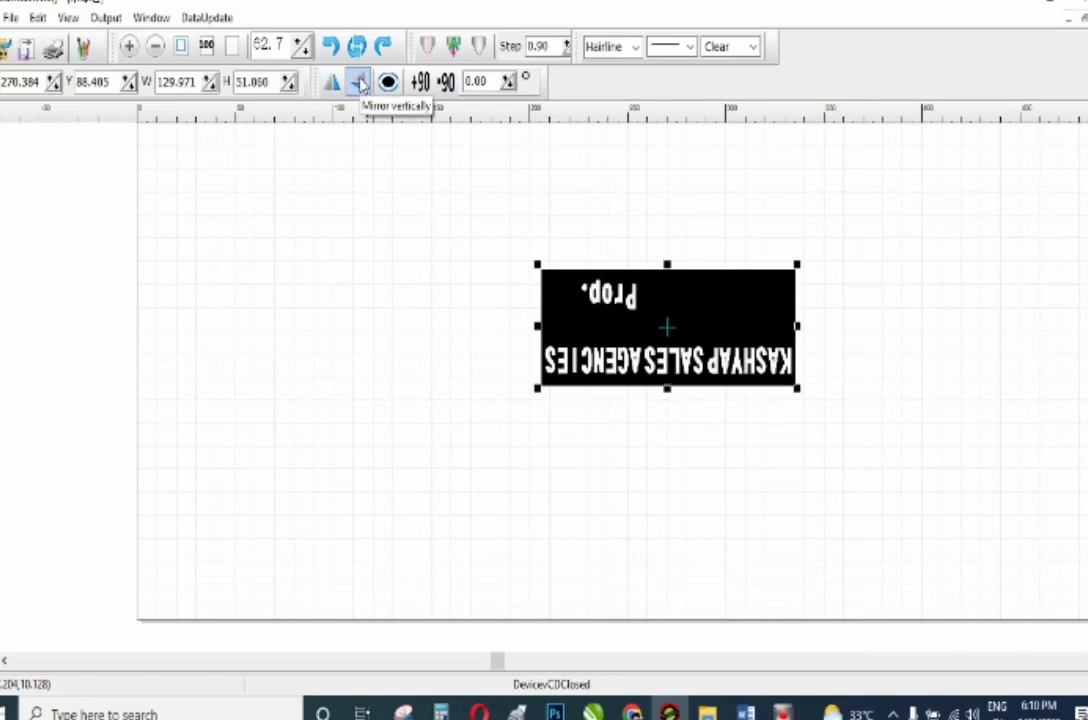
click(333, 82)
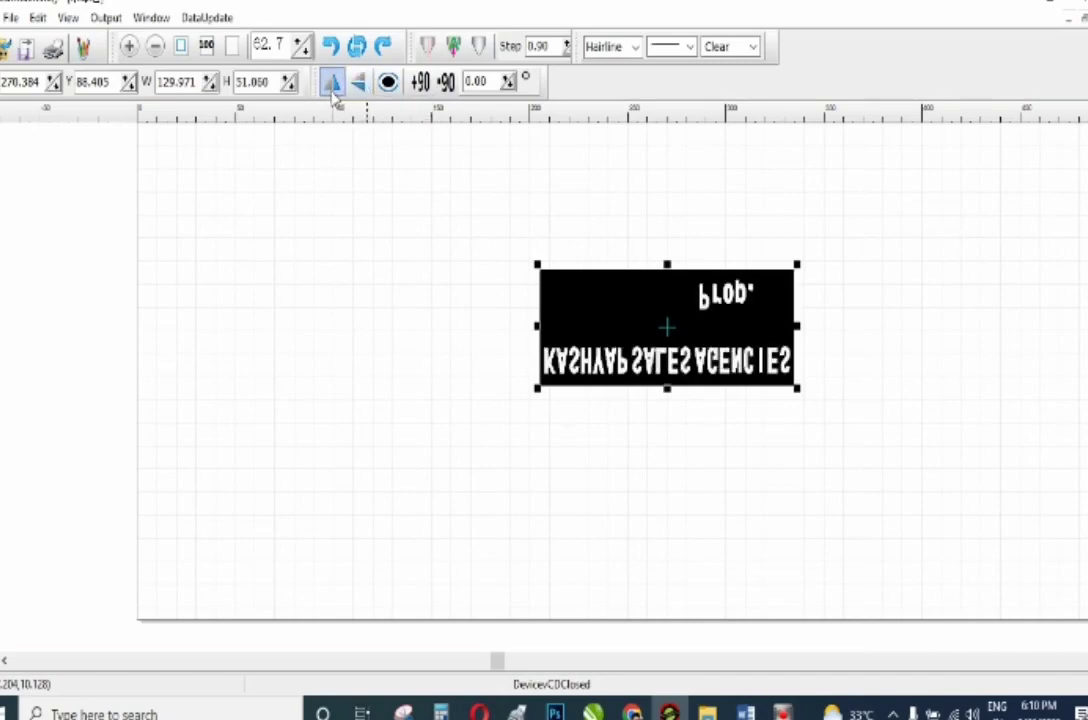
Rotate the image repeatedly in +90 degree steps and back in -90 degree steps until its text is upright.
click(421, 82)
click(421, 82)
click(421, 82)
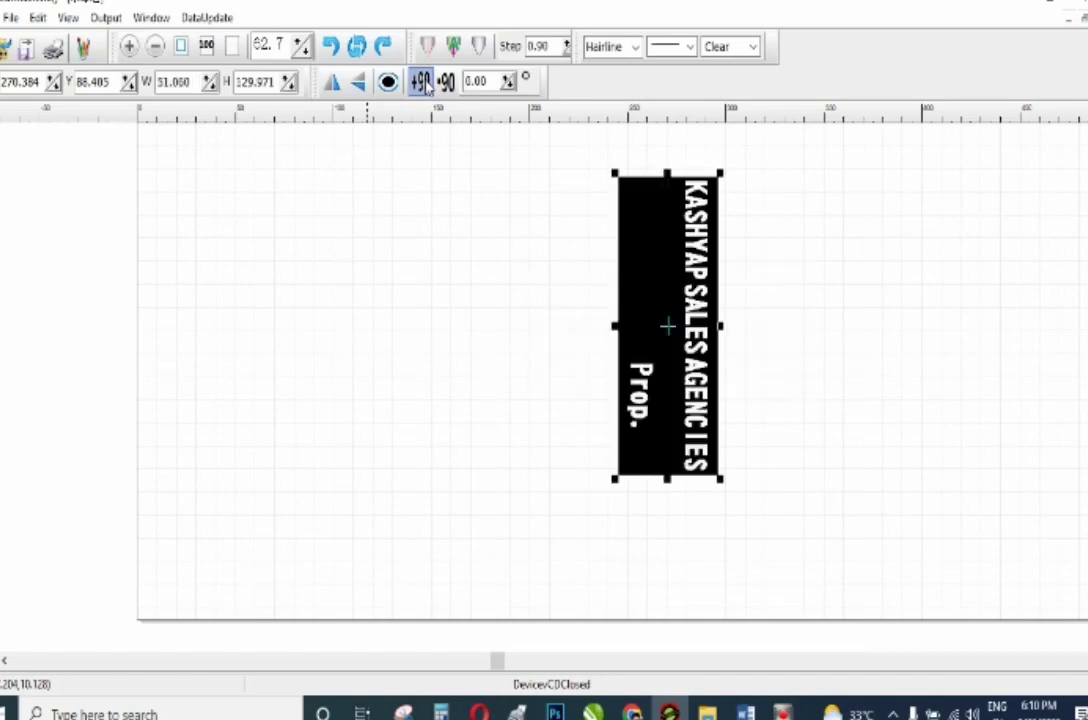
click(421, 82)
click(421, 82)
click(449, 84)
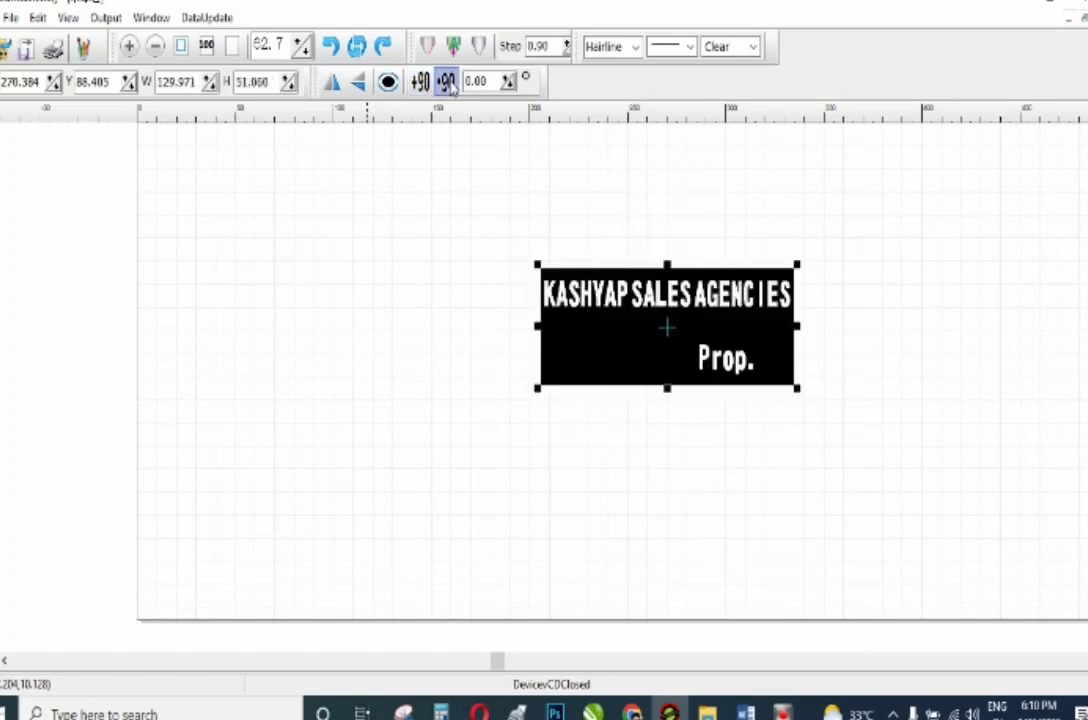
click(449, 84)
click(449, 84)
click(449, 84)
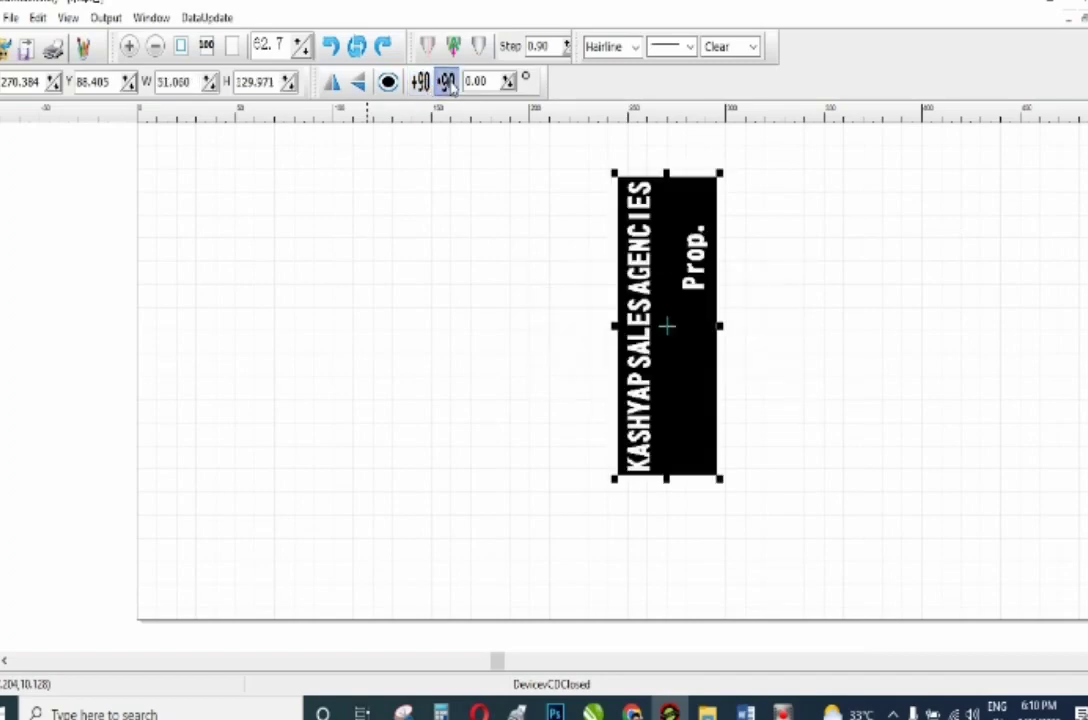
click(449, 84)
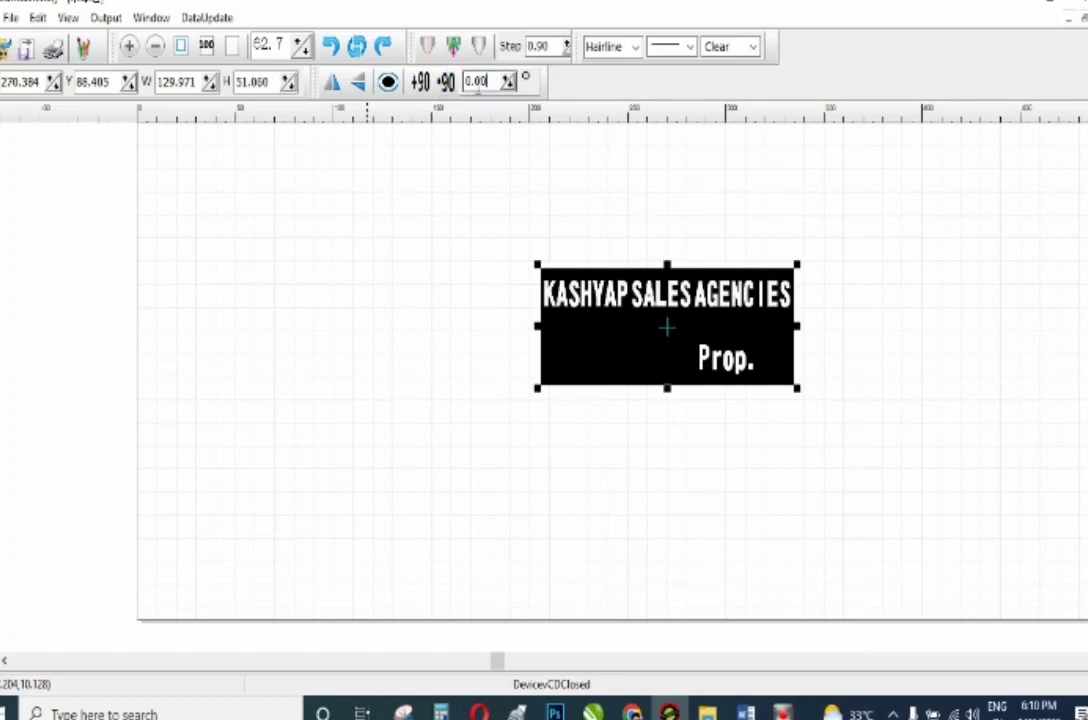
Rotate the image to an angle of 45 degrees.
drag(478, 87, 468, 86)
text(45)
key(Return)
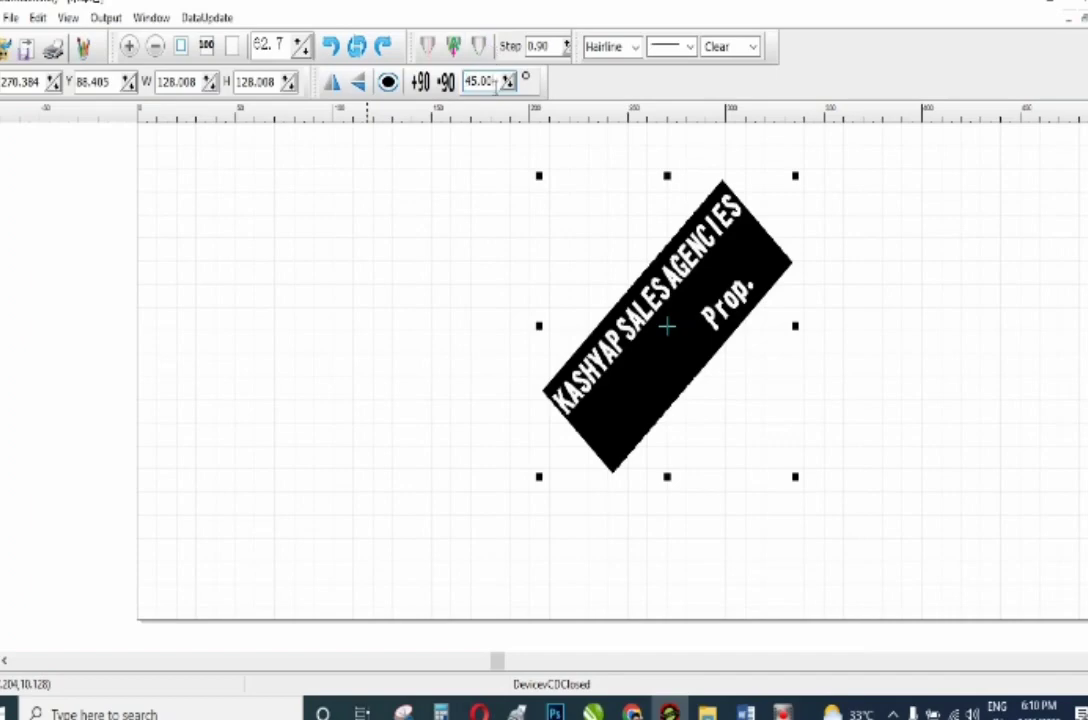
Reset the rotation angle value to 0, undo the image's 45-degree rotation and deselect the image.
drag(495, 86, 459, 93)
text(0)
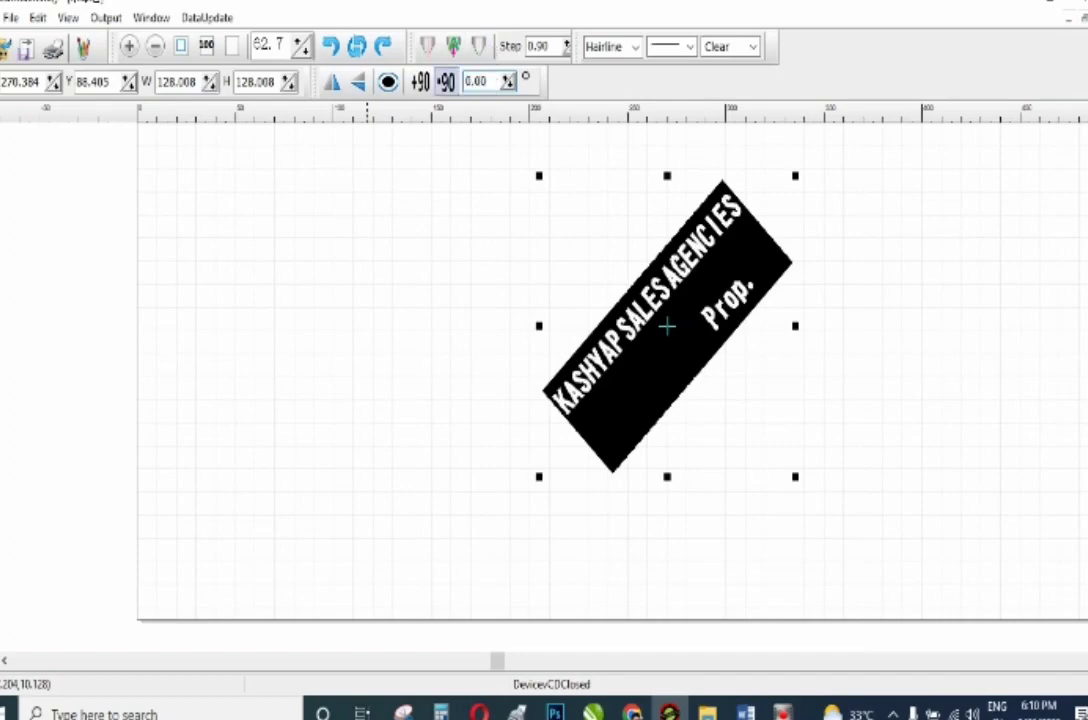
click(488, 221)
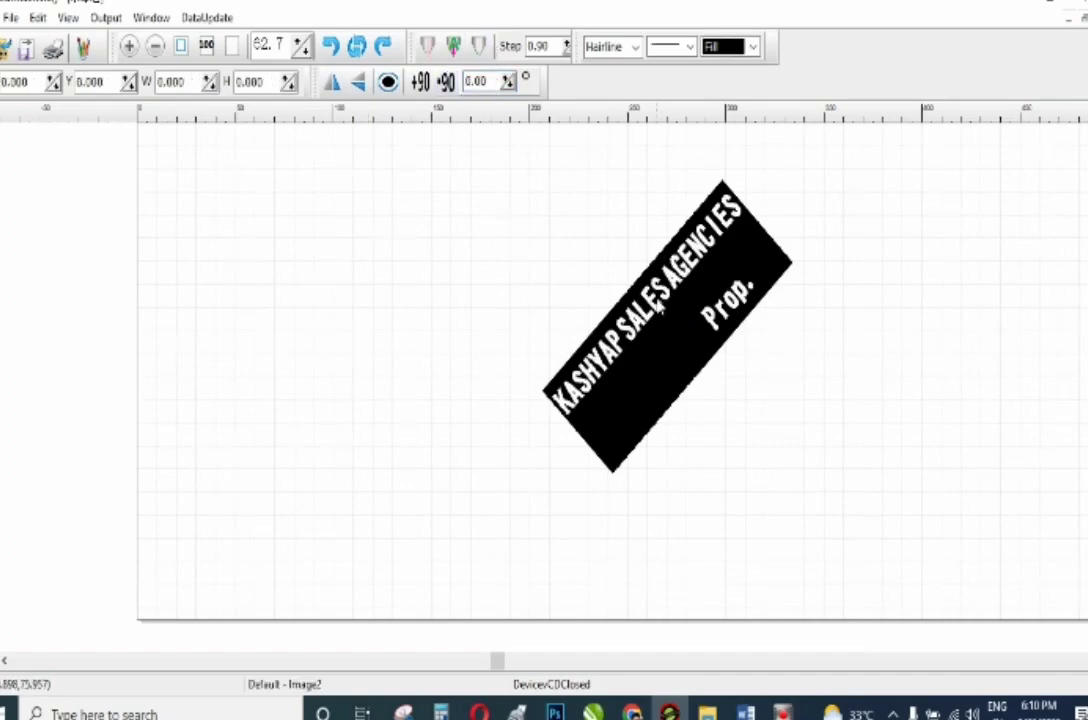
click(660, 310)
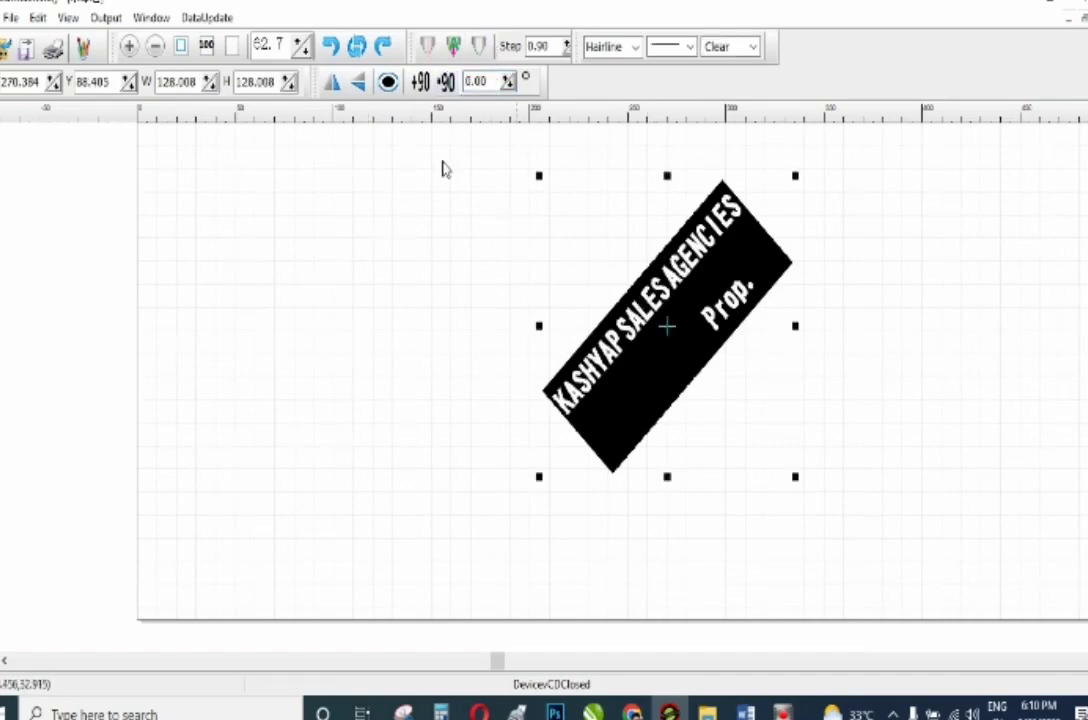
click(329, 47)
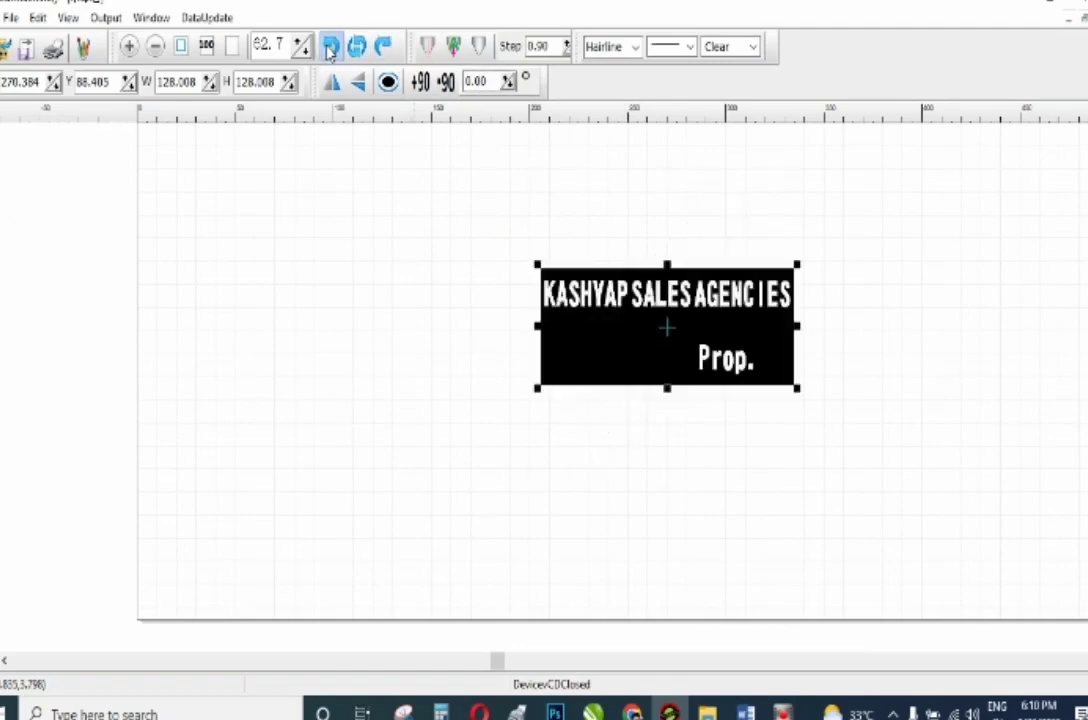
click(442, 210)
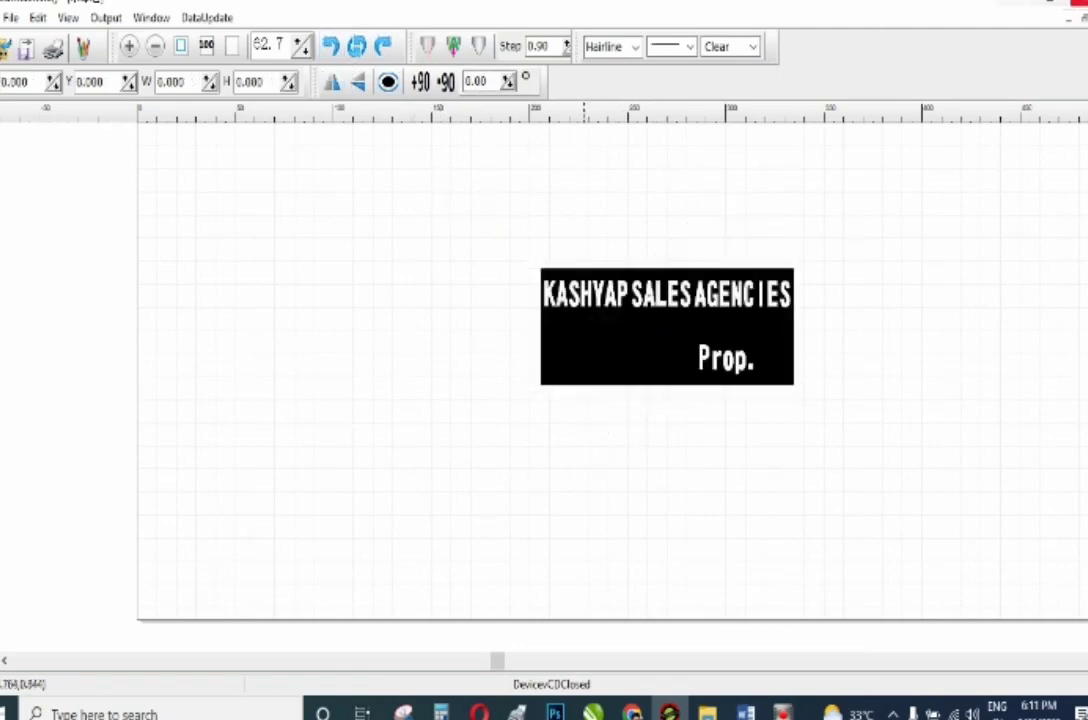
click(1070, 10)
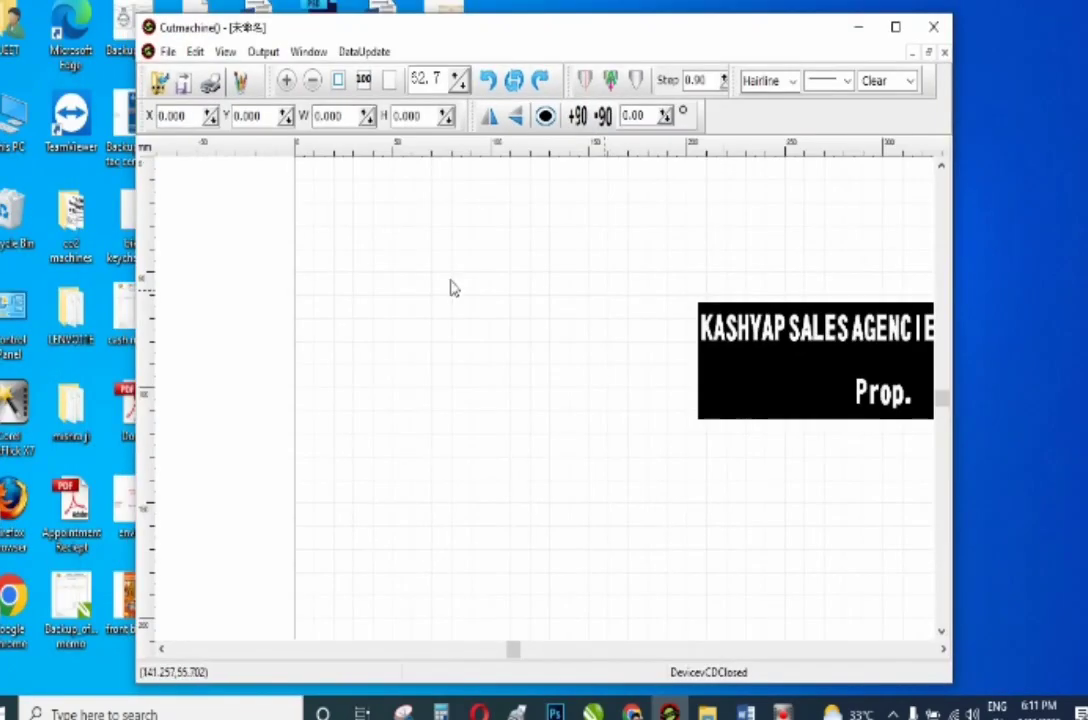
click(895, 27)
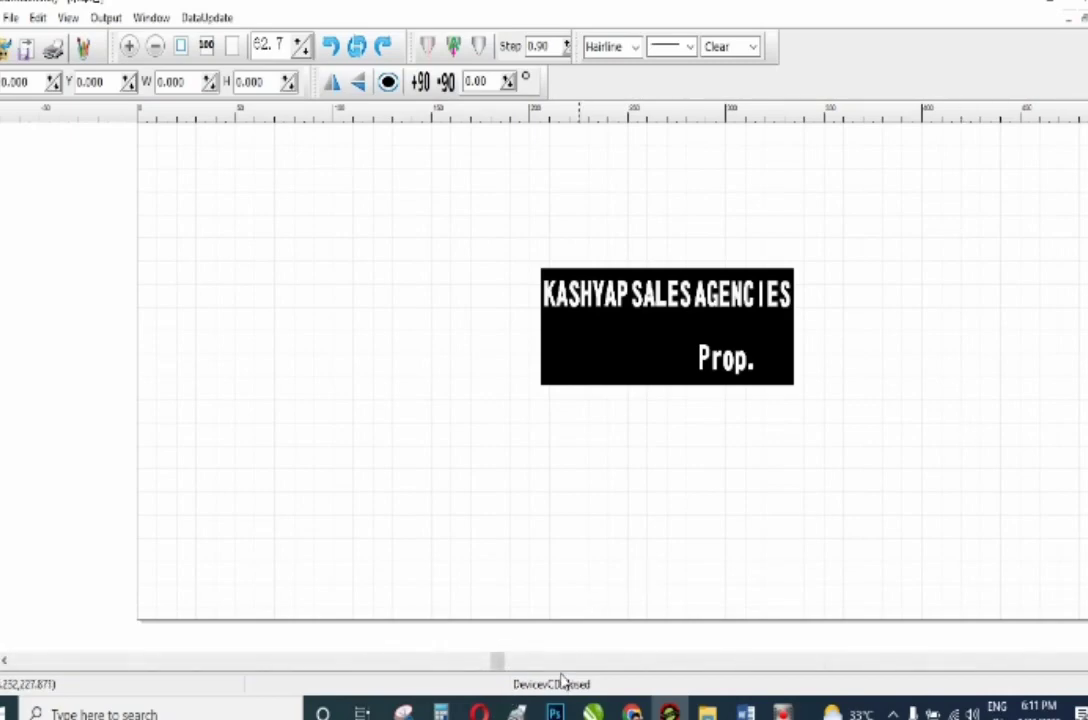
drag(835, 223, 362, 428)
click(340, 241)
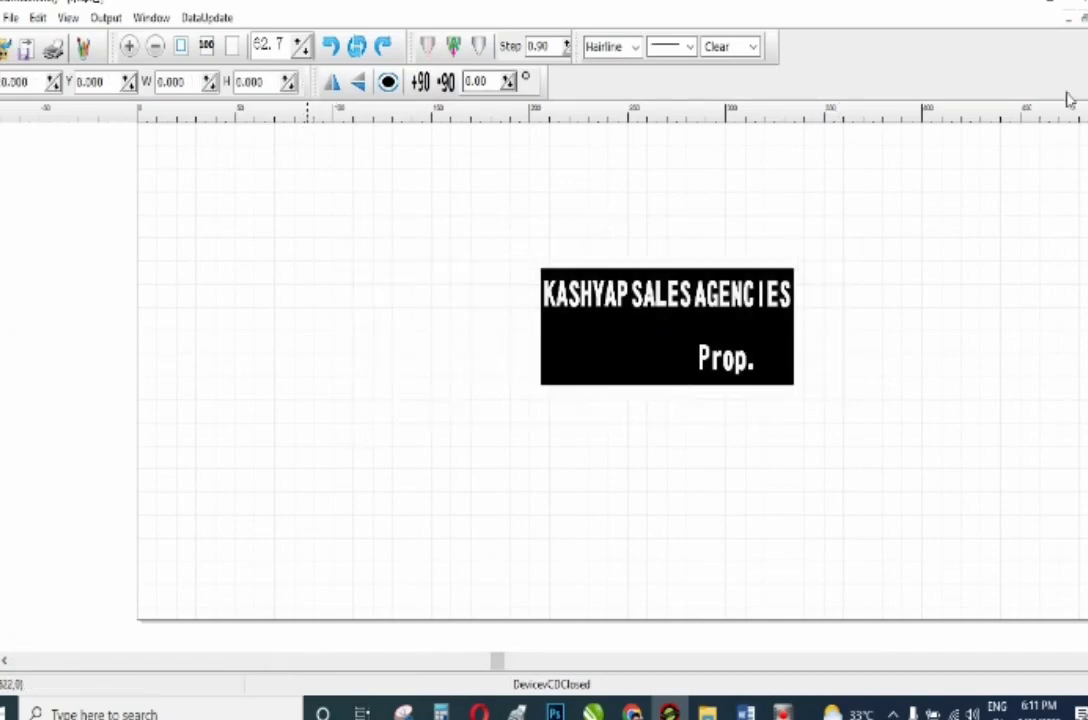
click(1055, 5)
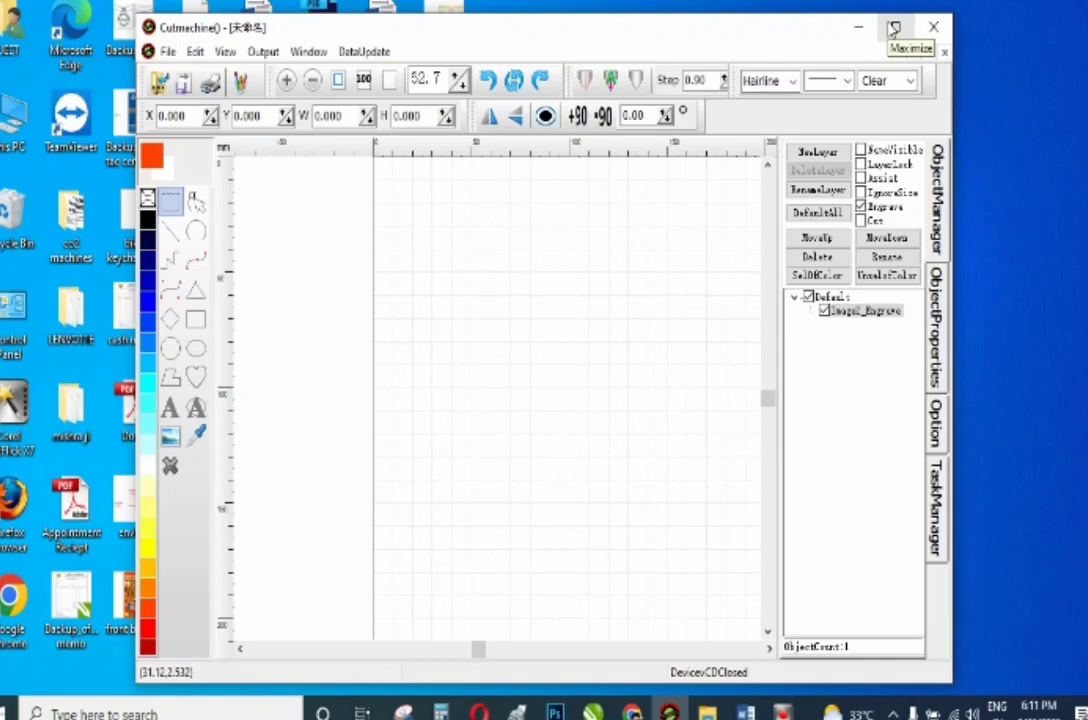
Maximize the main window and frame-select the small rectangle and the image one after the other.
click(893, 30)
drag(376, 187, 566, 445)
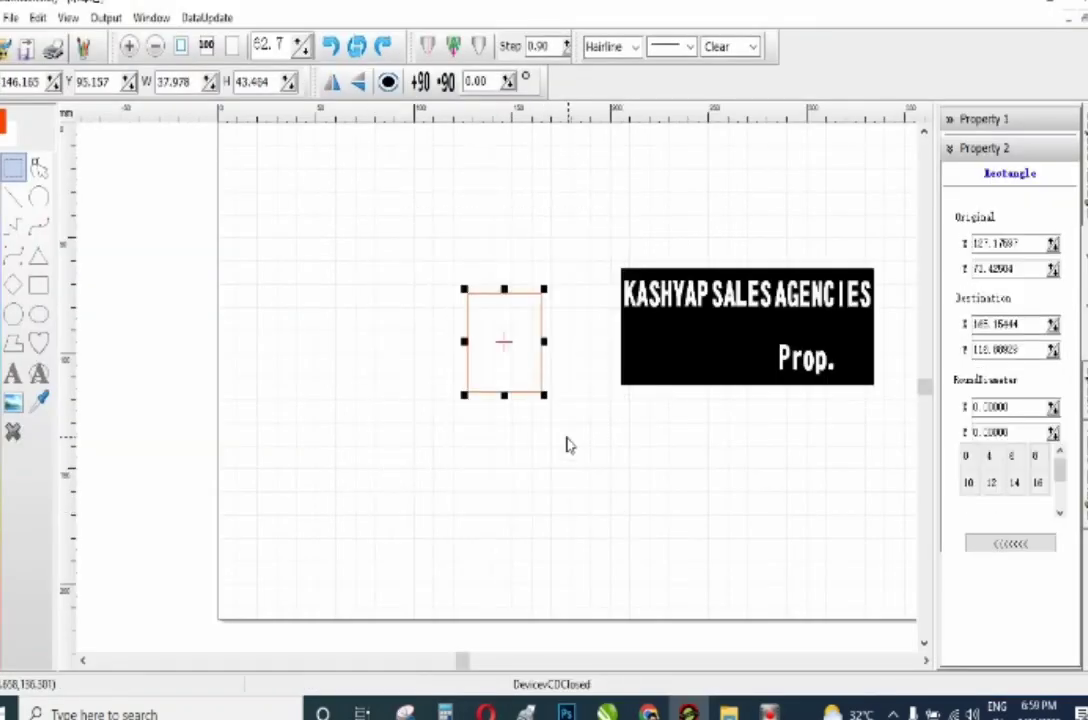
drag(367, 226, 566, 425)
drag(585, 221, 900, 519)
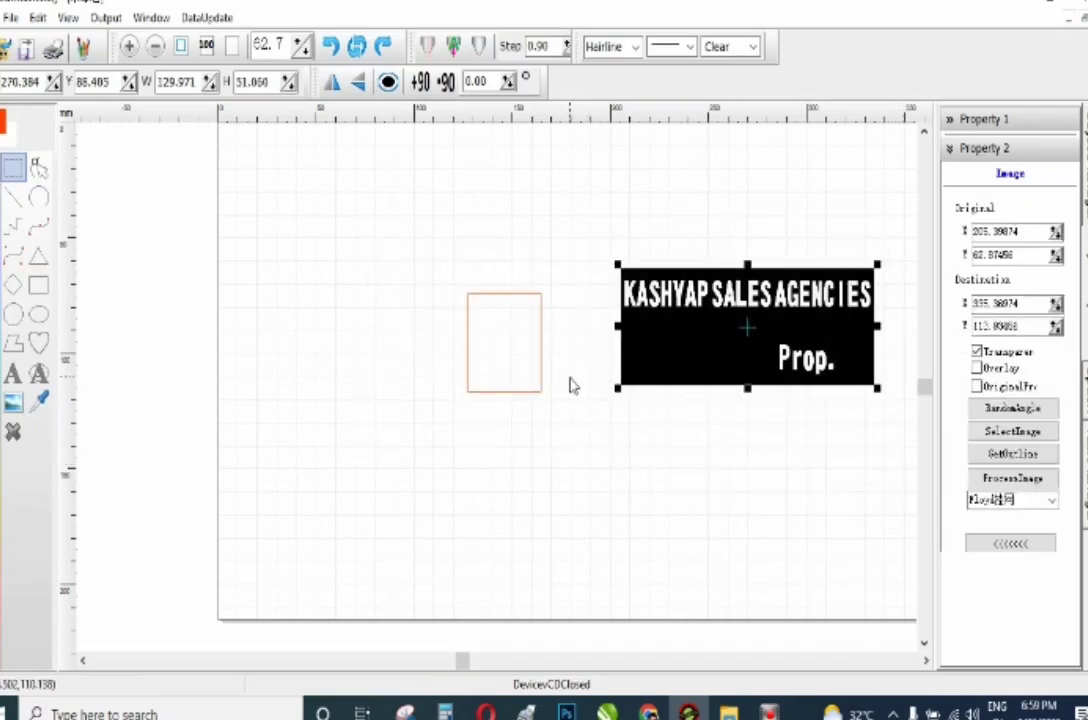
Draw a nearly horizontal line about 140.5 mm long and an open arc of about 53.7 mm radius centred near X 39.4, Y 58.7.
click(13, 197)
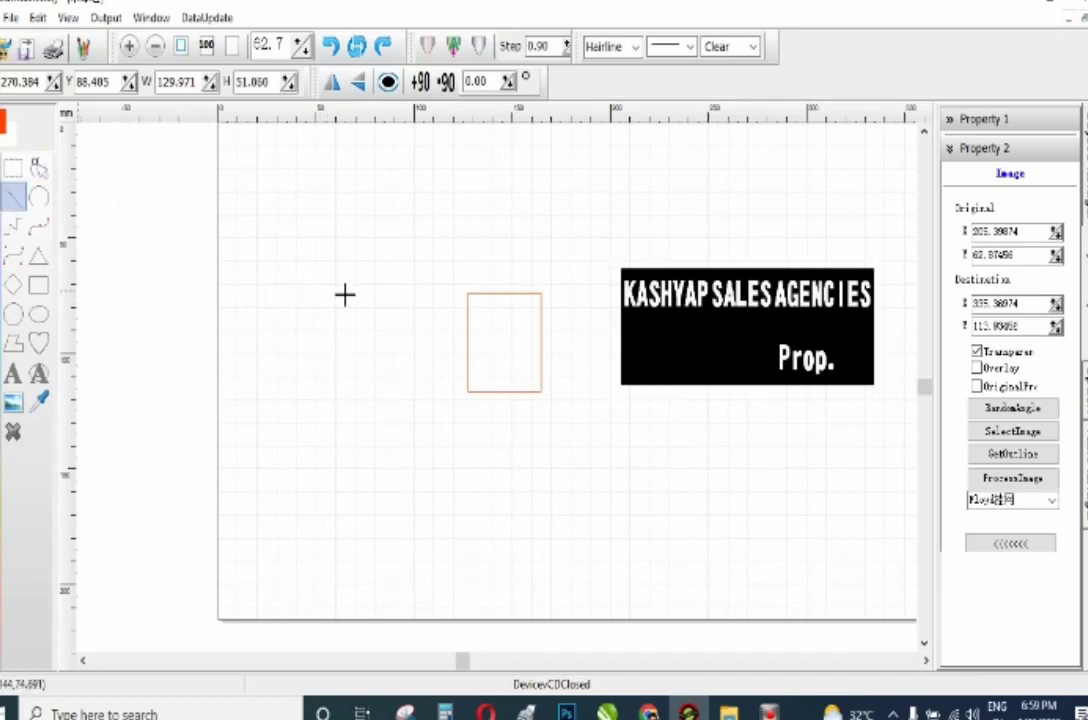
mouse_move(319, 225)
mouse_down()
mouse_move(571, 246)
mouse_move(599, 219)
mouse_up()
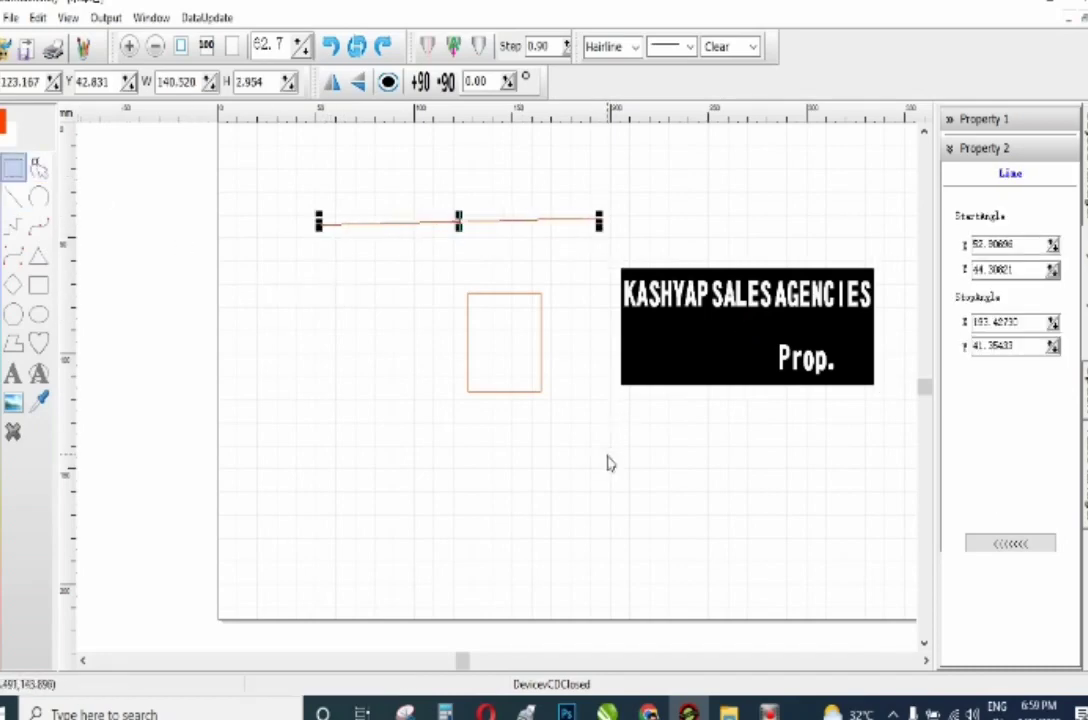
click(38, 197)
drag(294, 255, 357, 357)
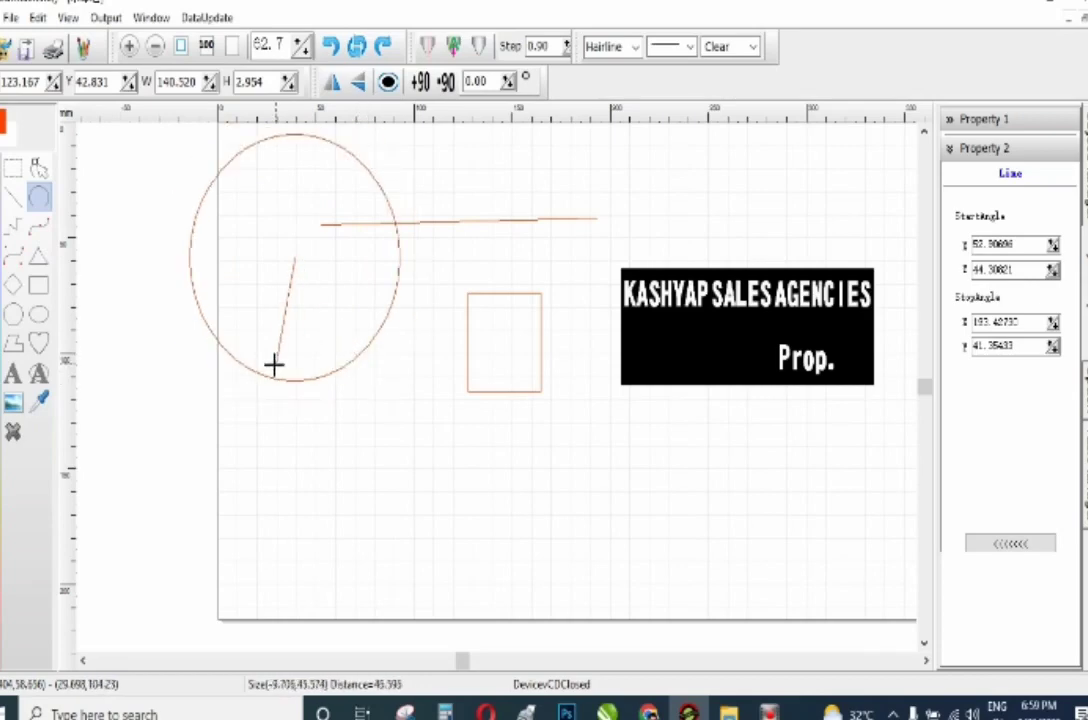
click(400, 160)
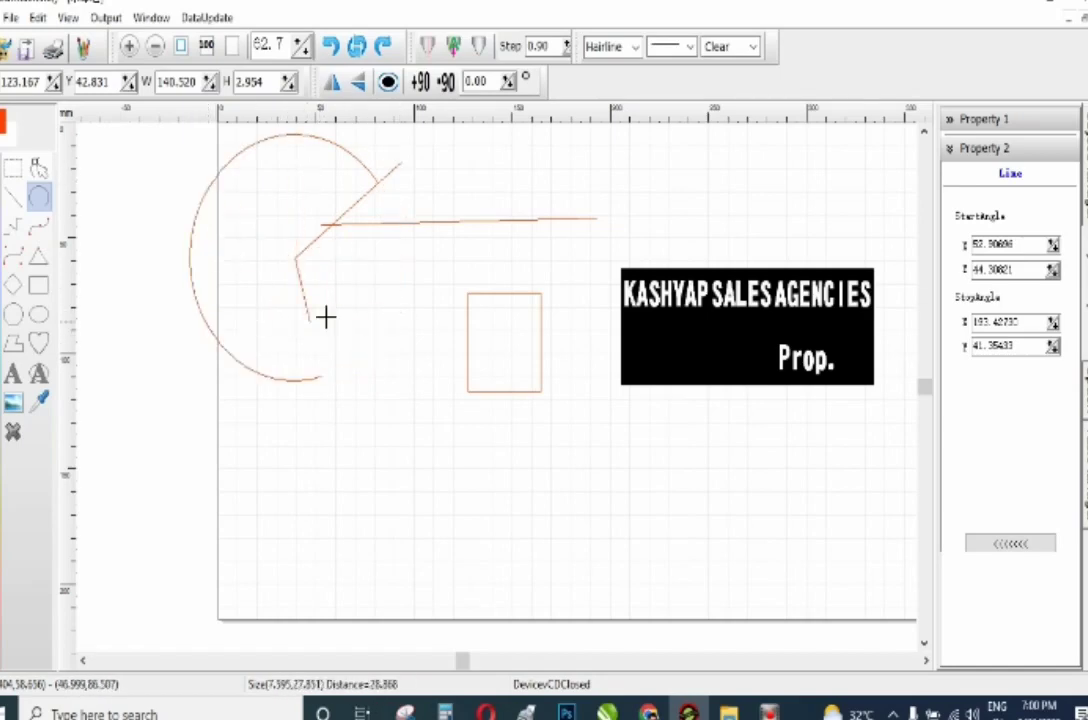
click(357, 233)
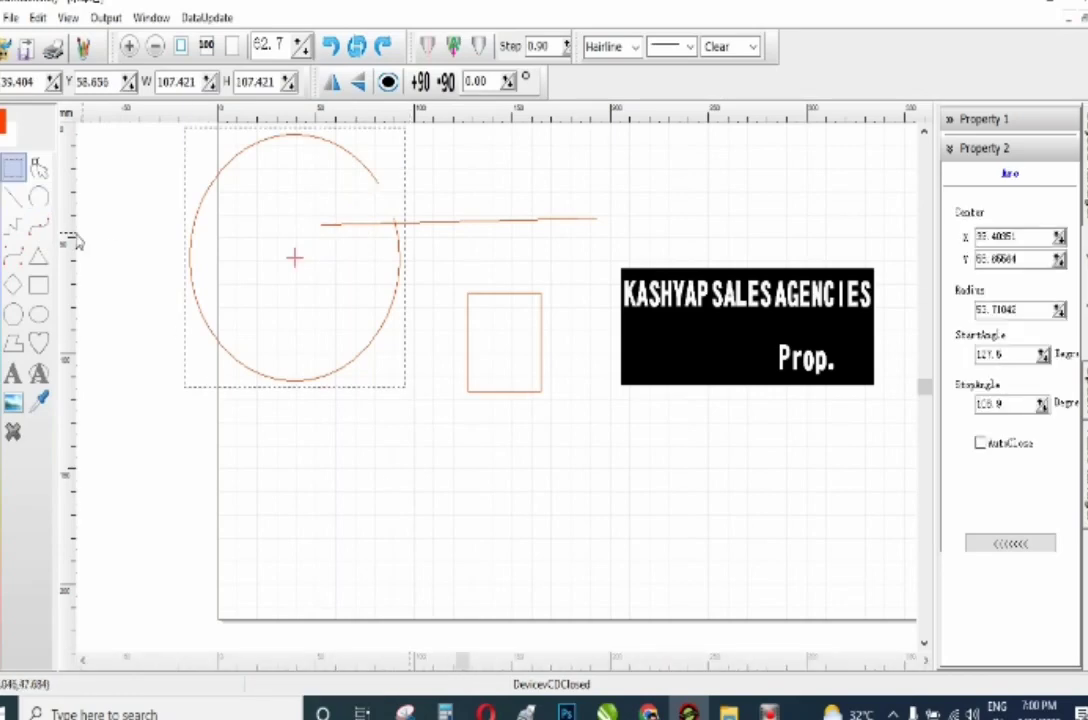
Draw a self-crossing, star-like polyline about 87 × 68 mm below the arc, ending close to its start point.
click(14, 226)
click(285, 450)
click(357, 463)
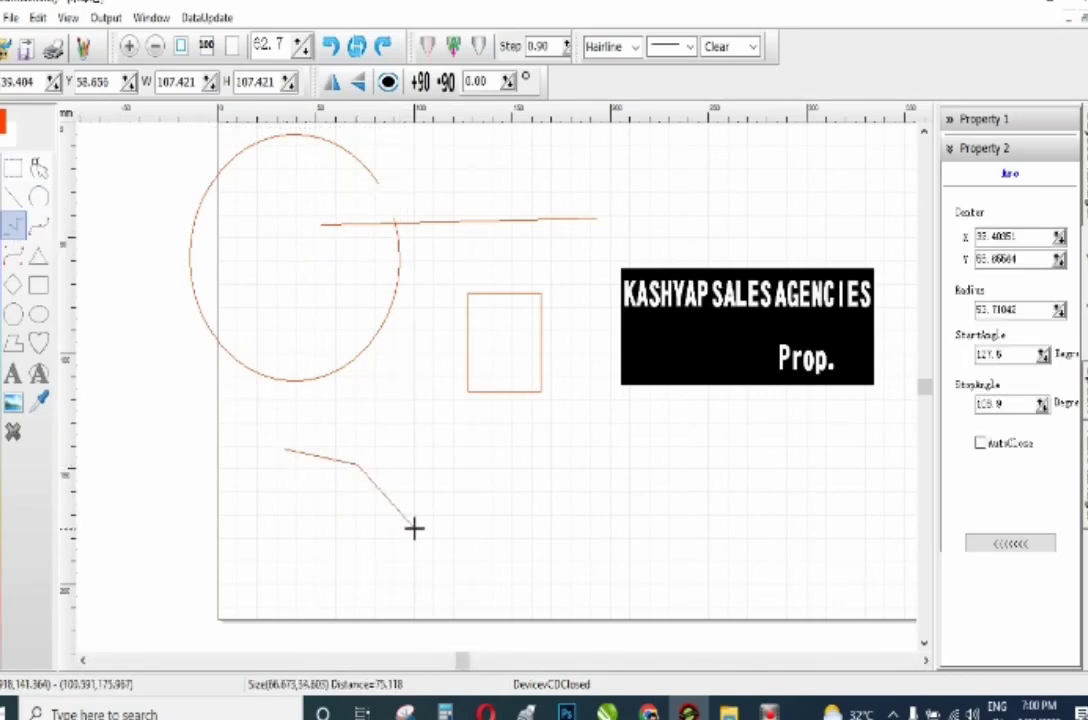
click(414, 527)
click(349, 432)
click(356, 527)
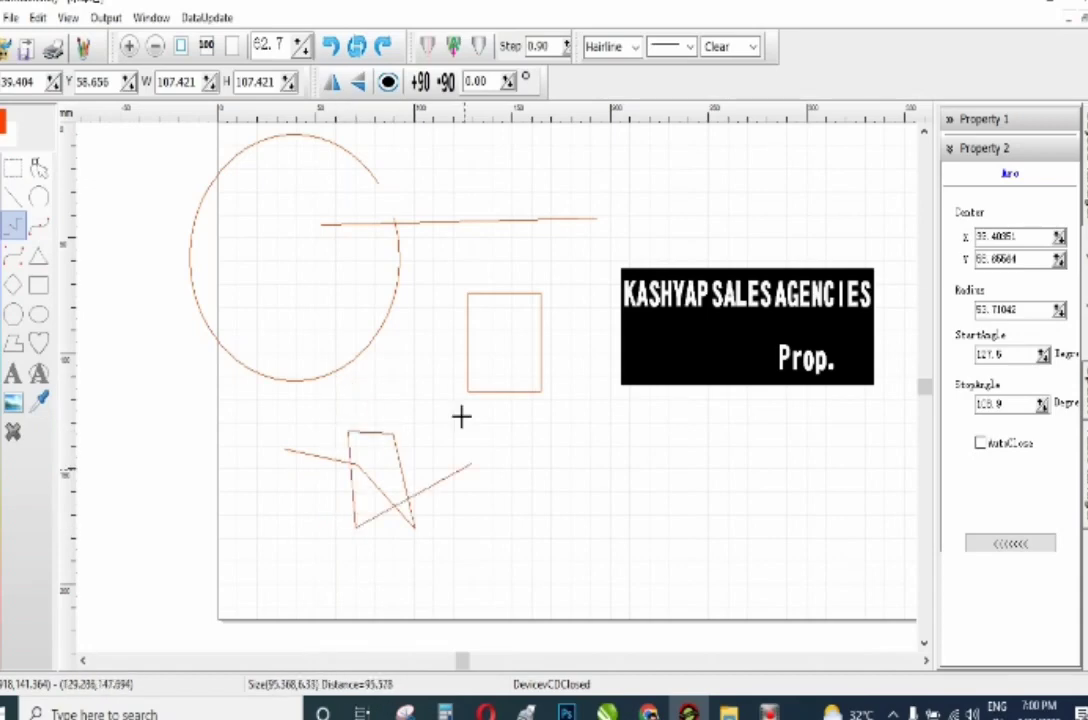
click(455, 388)
click(431, 408)
click(387, 372)
click(349, 431)
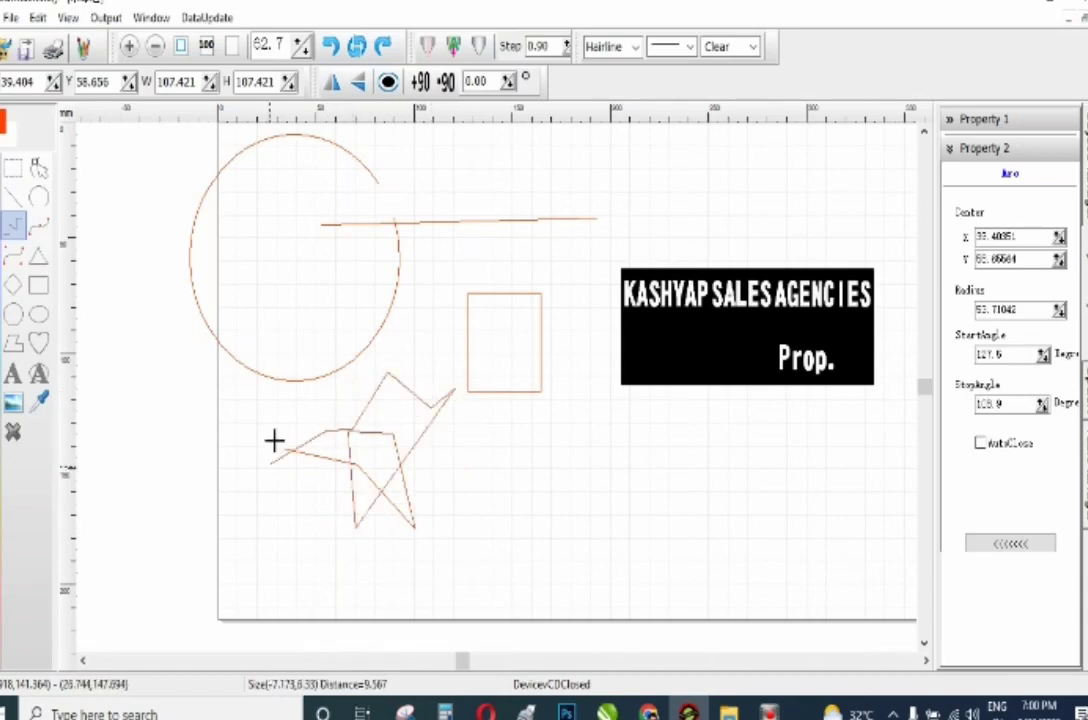
double_click(289, 449)
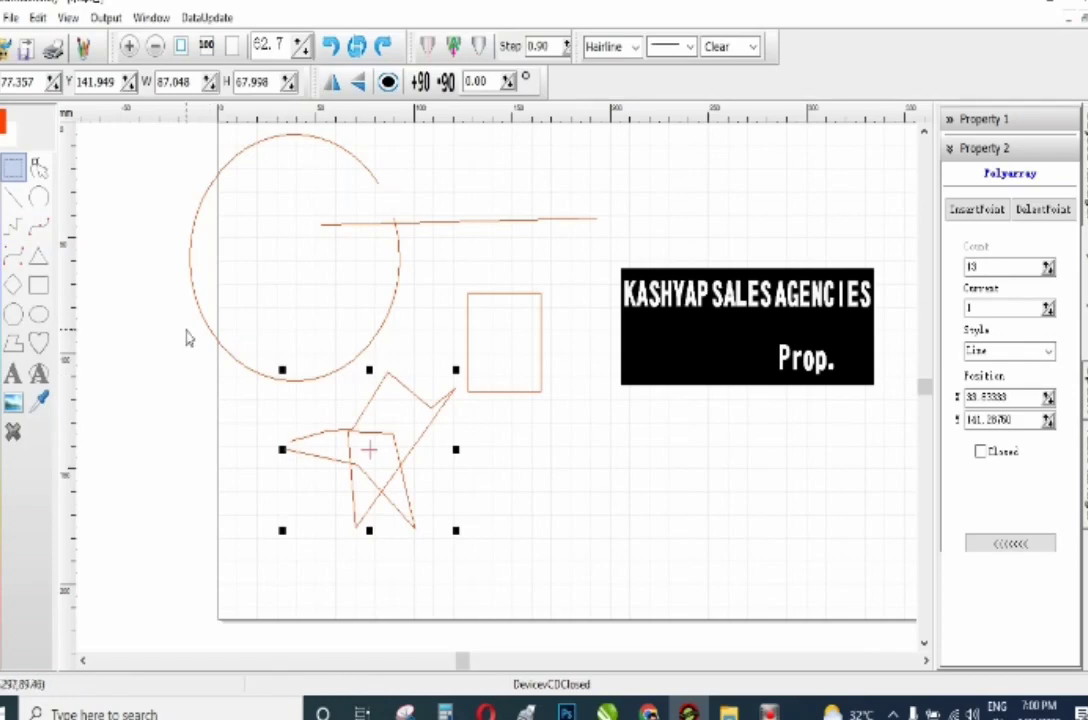
Draw a wavy open spline about 266 × 83 mm from the arc's open end, across the image's text and back to near its start.
click(38, 226)
click(330, 208)
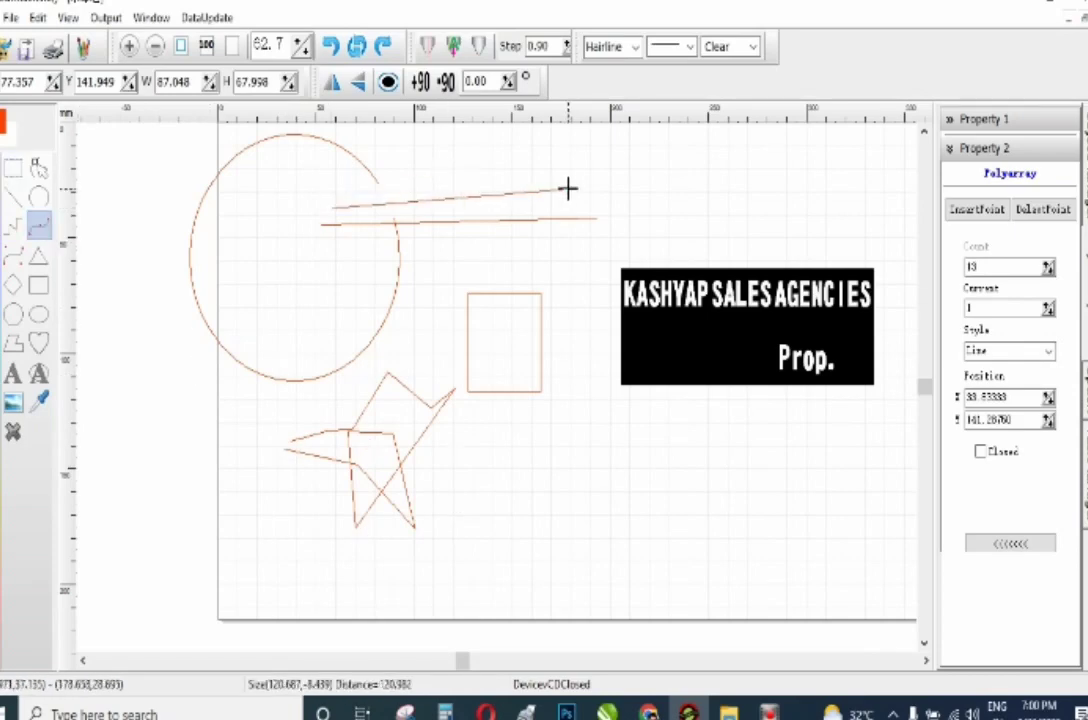
click(579, 184)
click(567, 308)
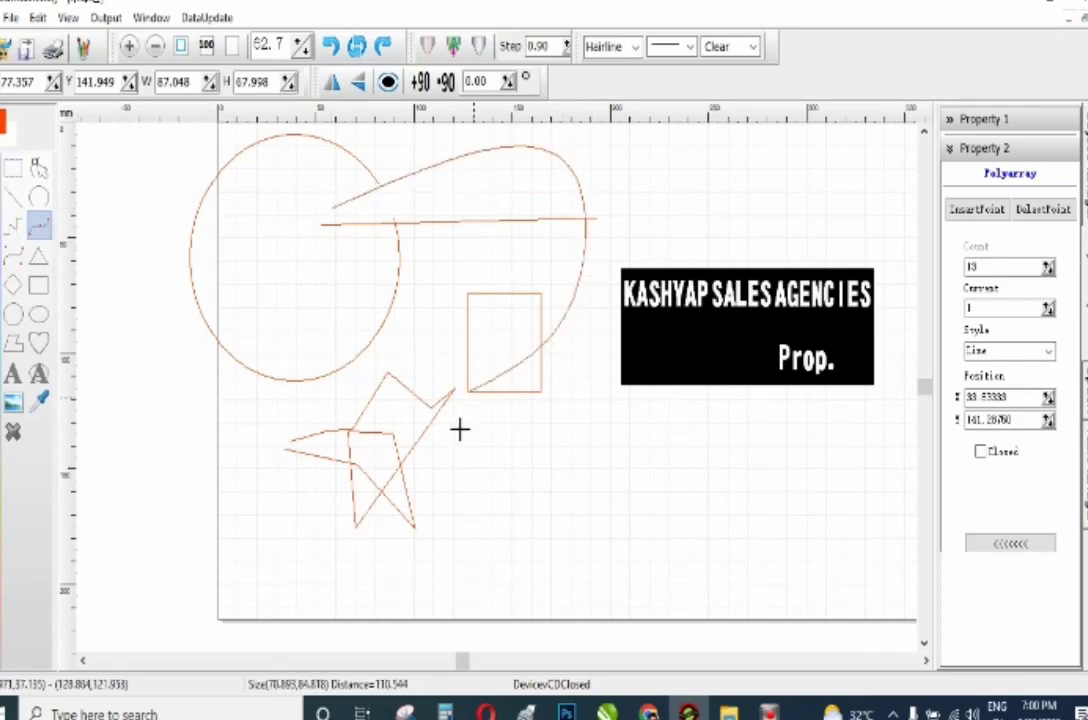
click(848, 207)
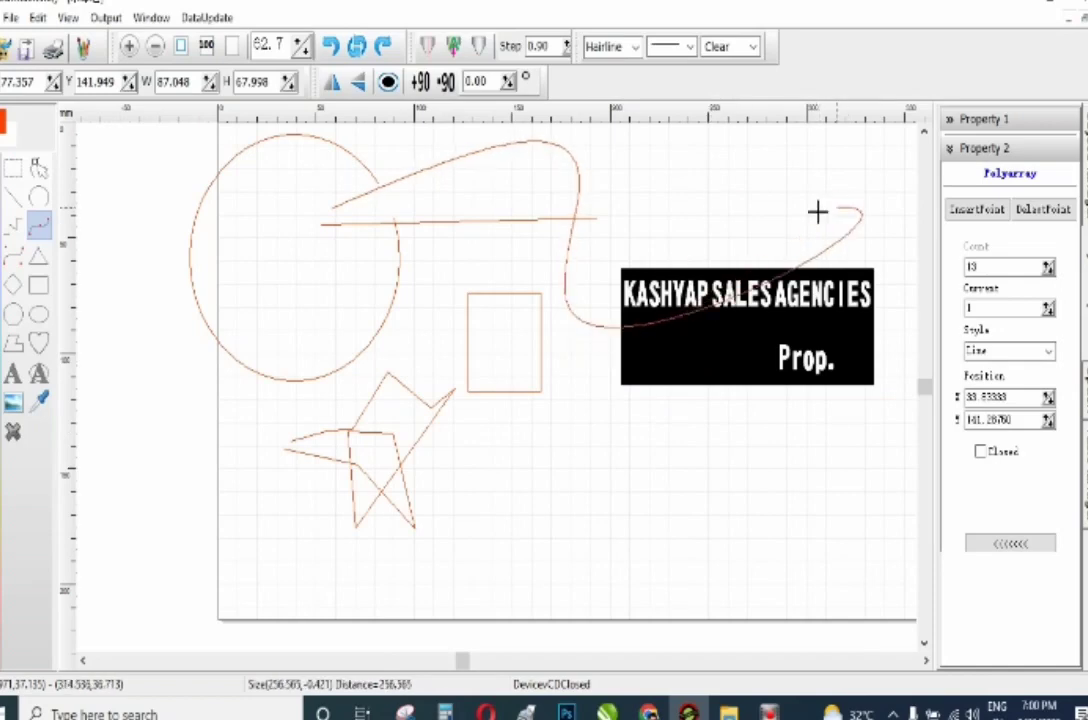
right_click(326, 215)
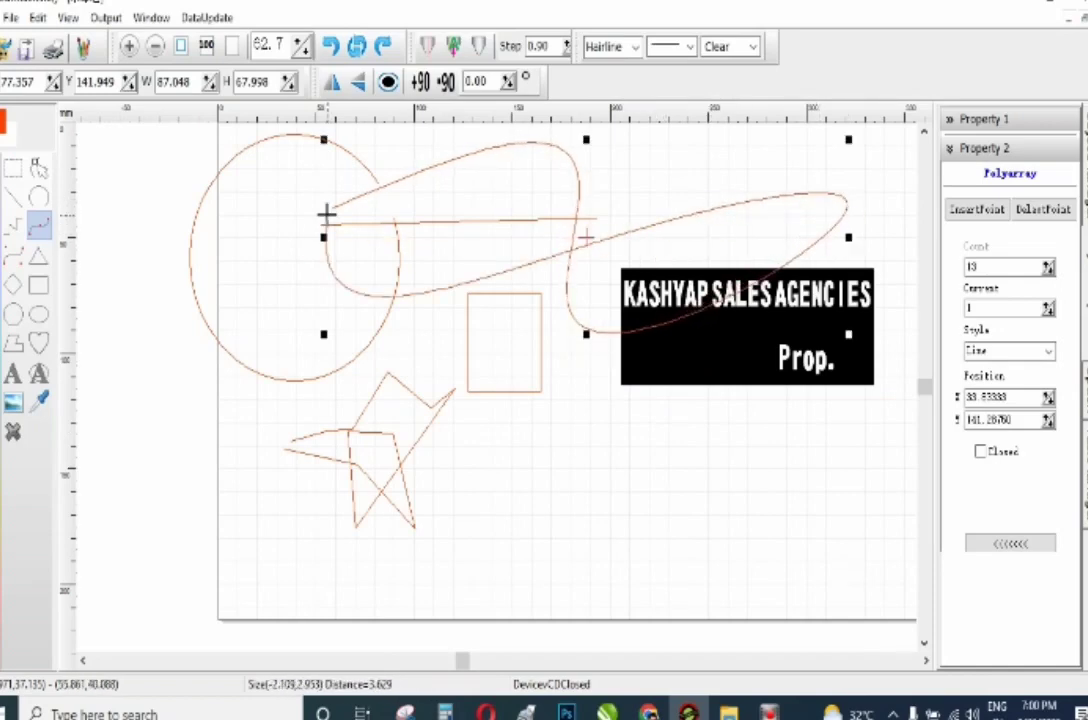
Draw a rectangle about 75 × 31 mm below the existing small rectangle.
click(39, 255)
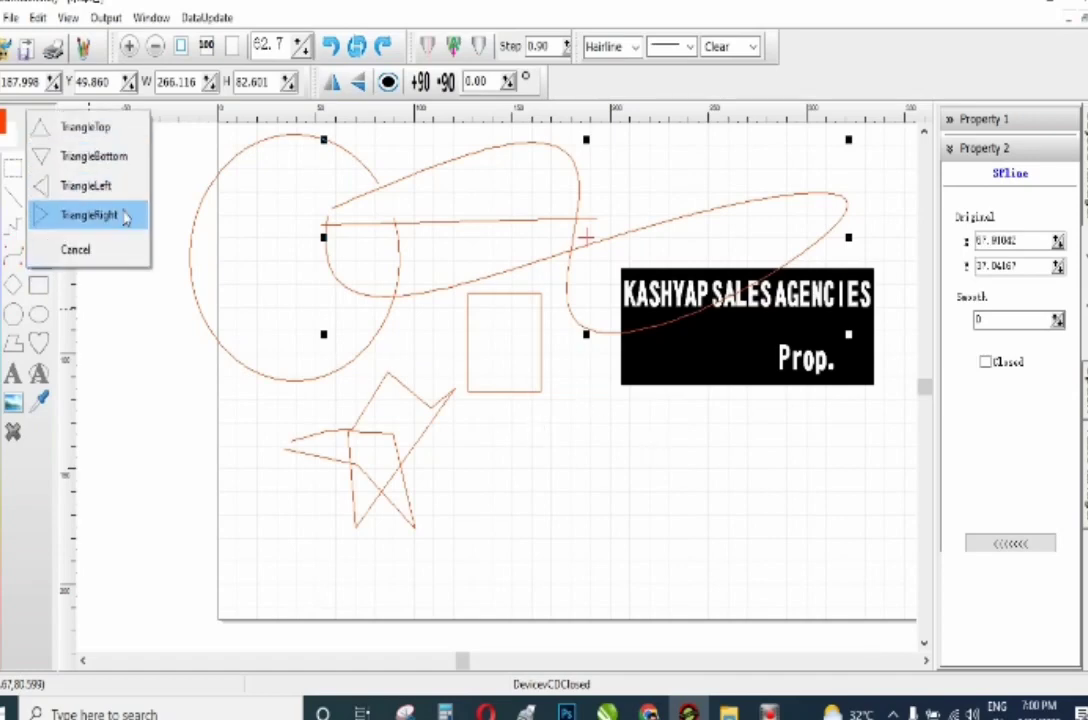
click(15, 287)
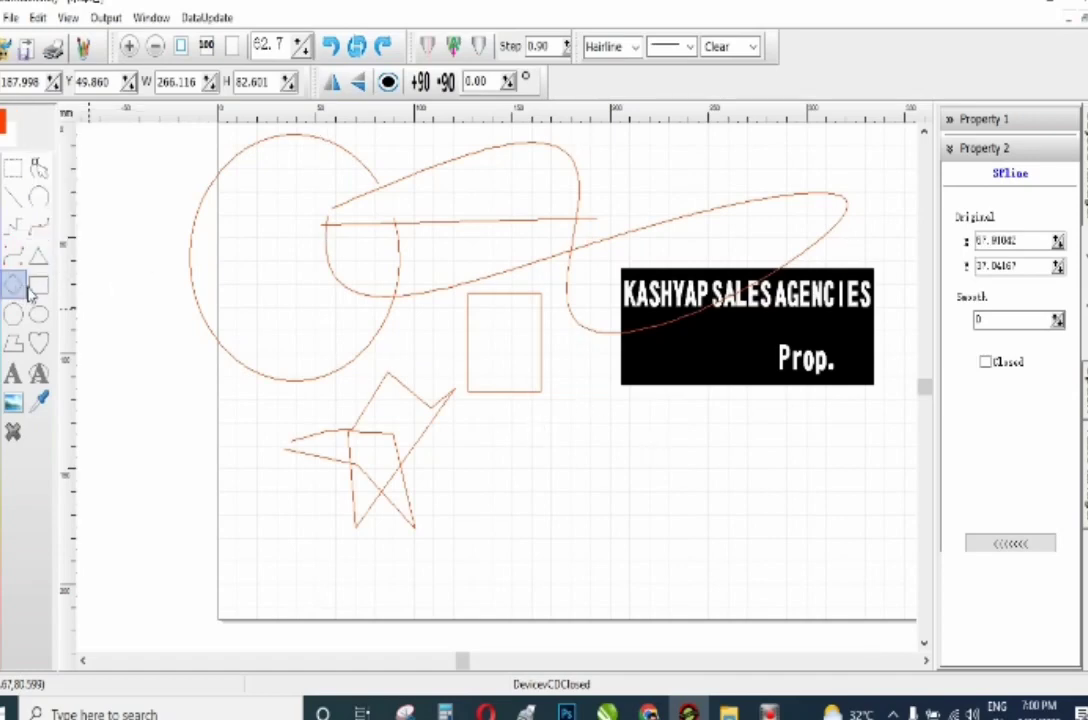
click(38, 286)
drag(513, 422, 665, 491)
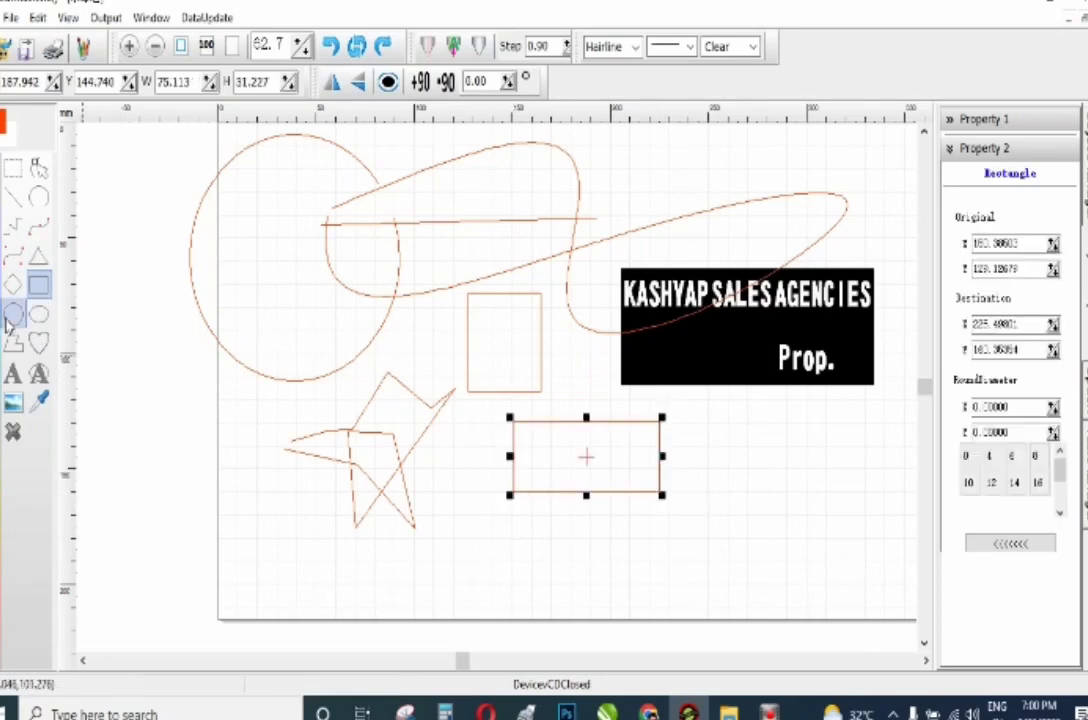
Add a bold Arial text reading "safidon craft" below and to the right of the new rectangle.
click(13, 373)
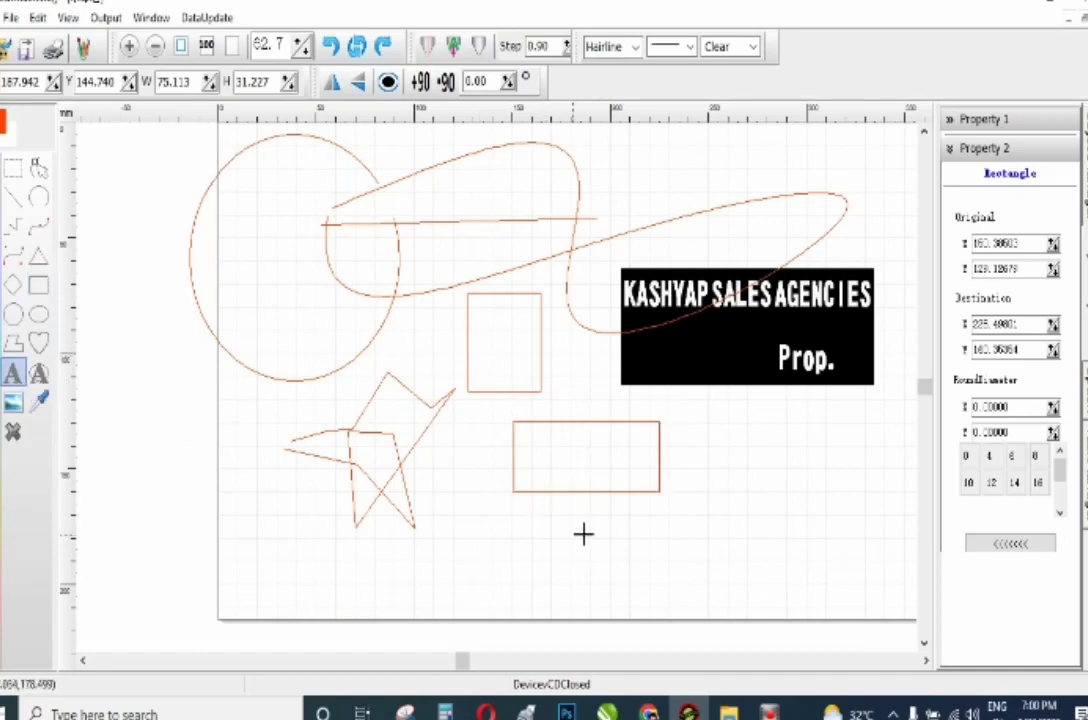
click(640, 528)
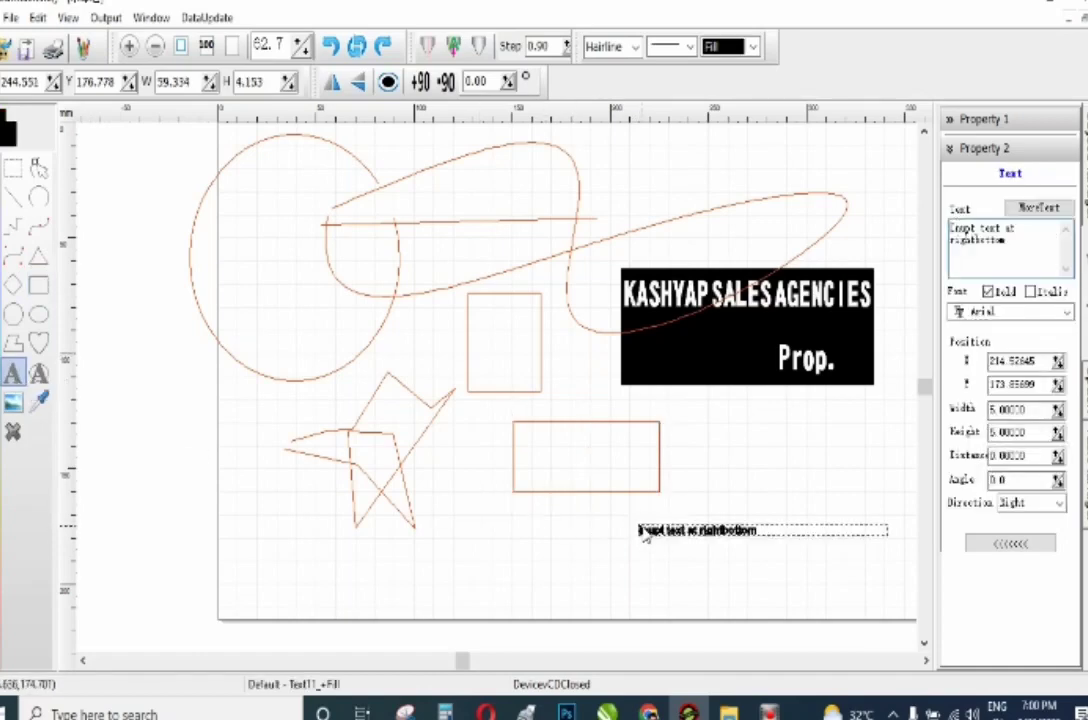
drag(1004, 243, 925, 207)
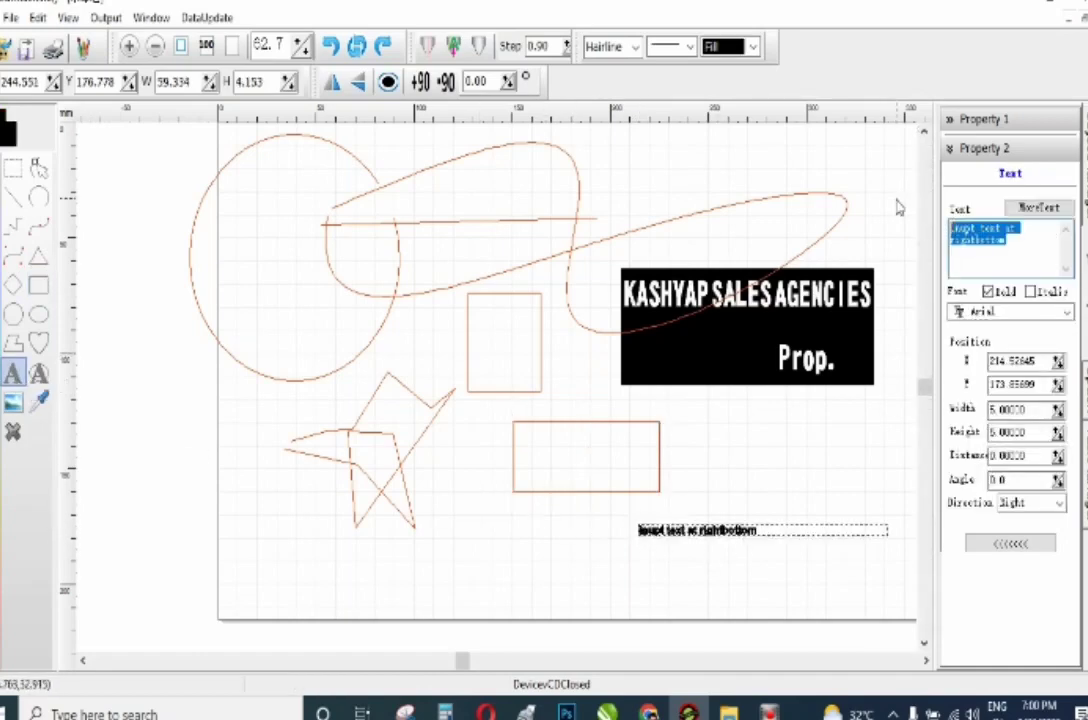
key(BackSpace)
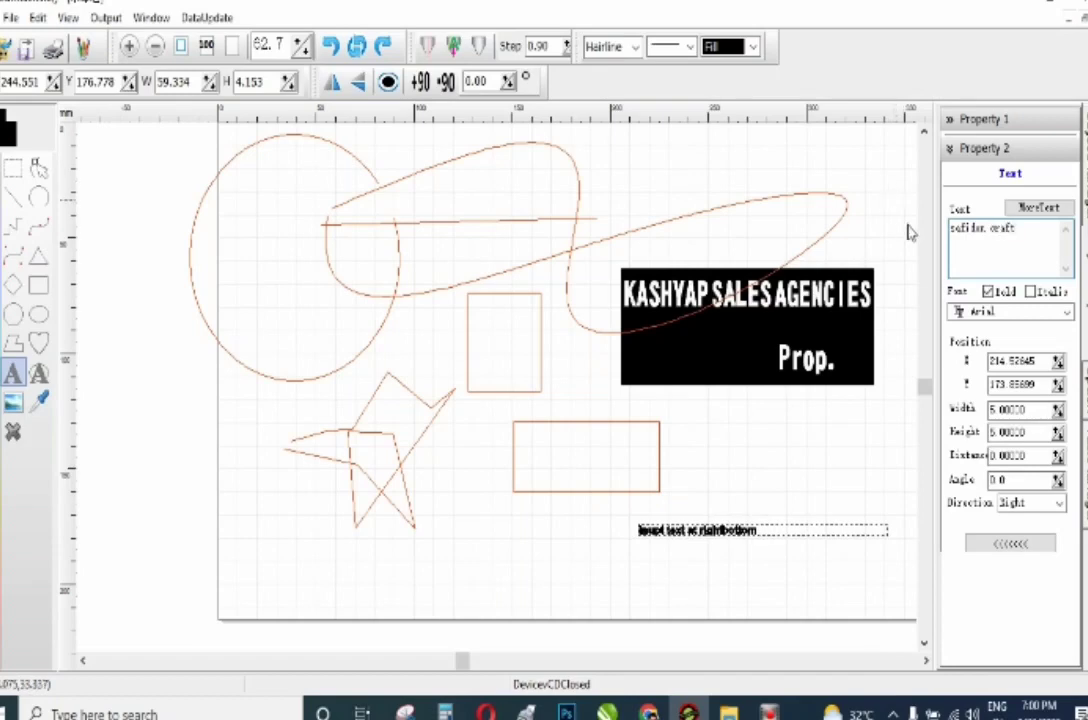
click(1010, 312)
click(1005, 325)
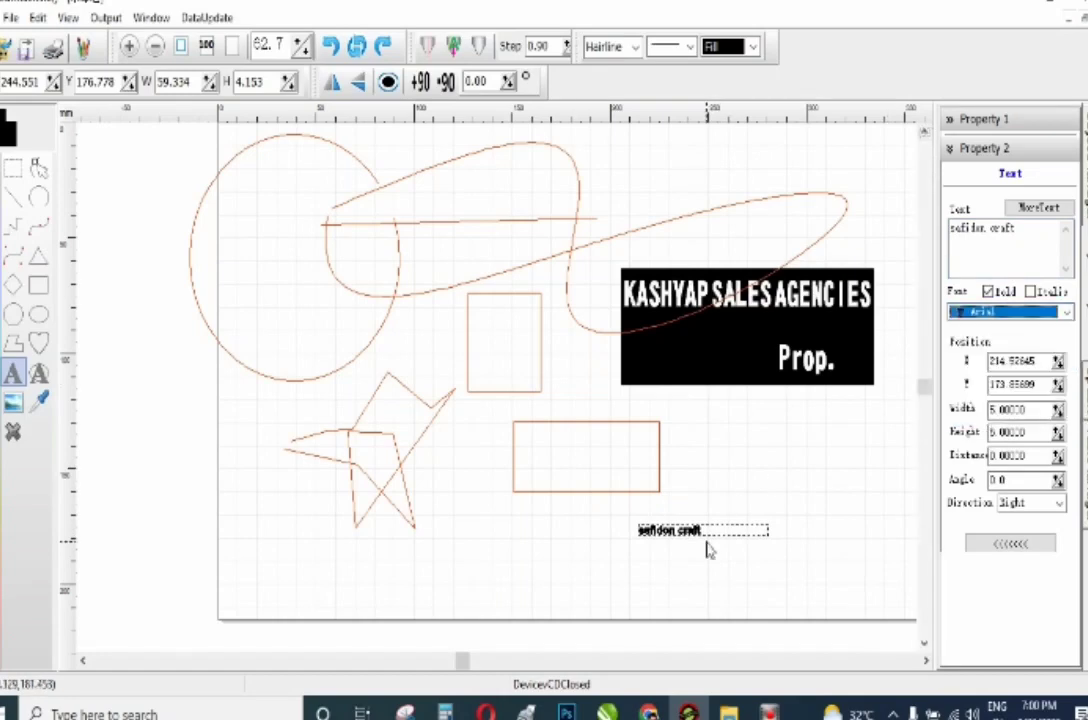
Try other fonts, such as Arial Greek, on the "safidon craft" text.
click(1010, 312)
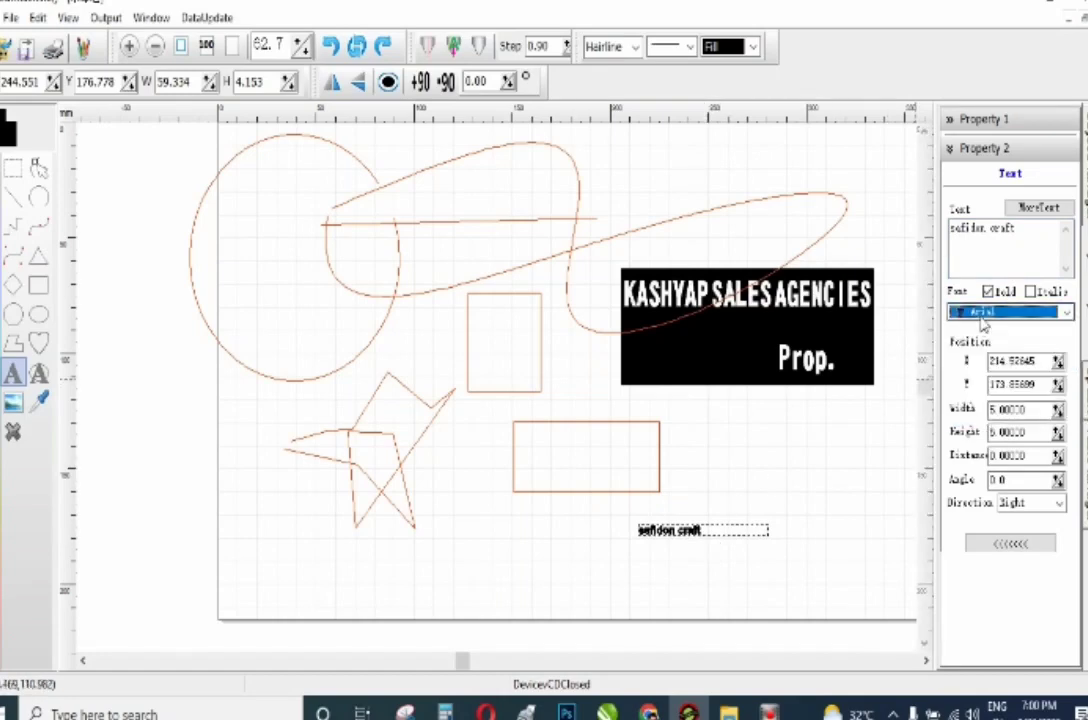
click(990, 388)
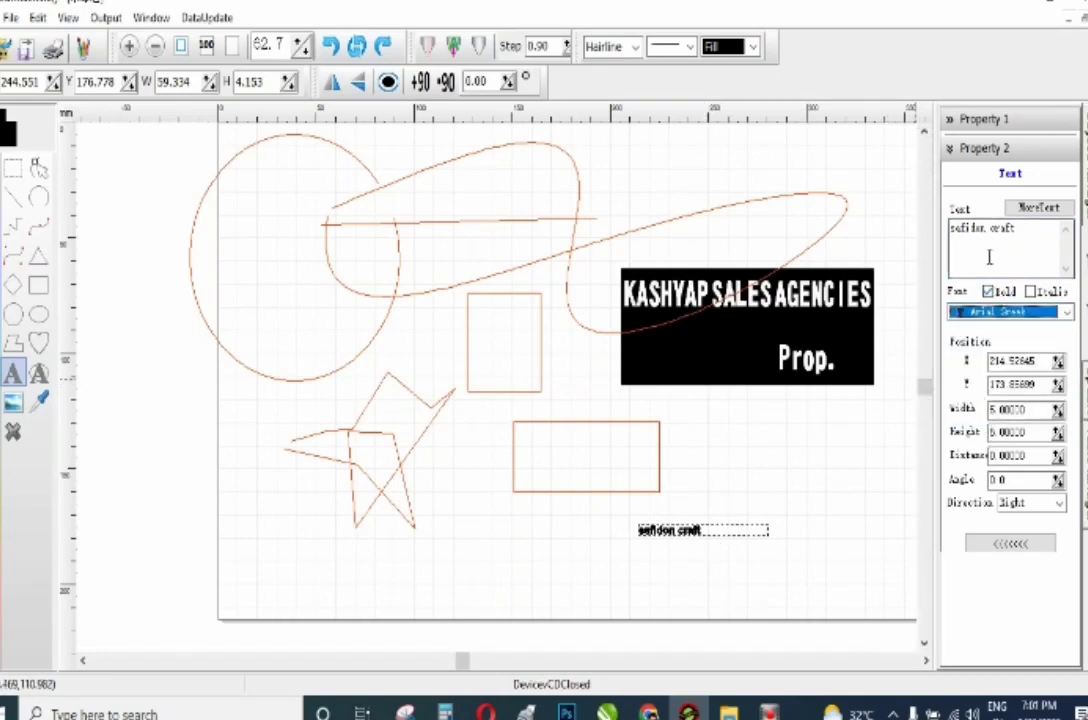
click(1010, 312)
click(992, 392)
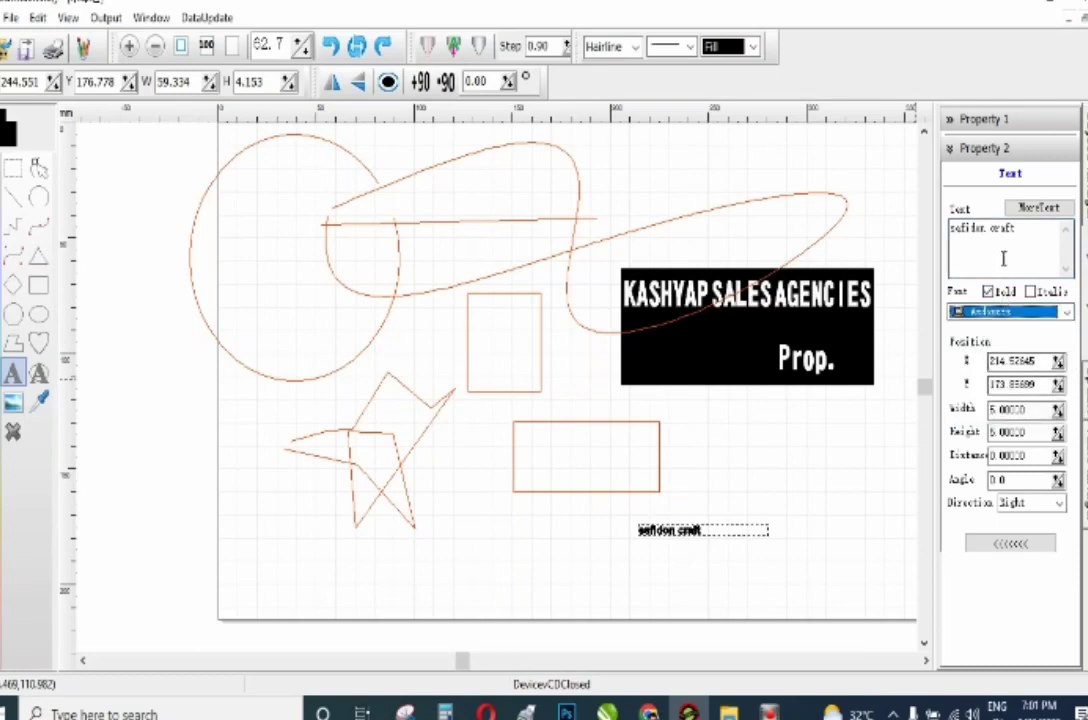
Set the "safidon craft" text's height to 20 mm and its width to 60 mm, then 80 mm.
right_click(690, 535)
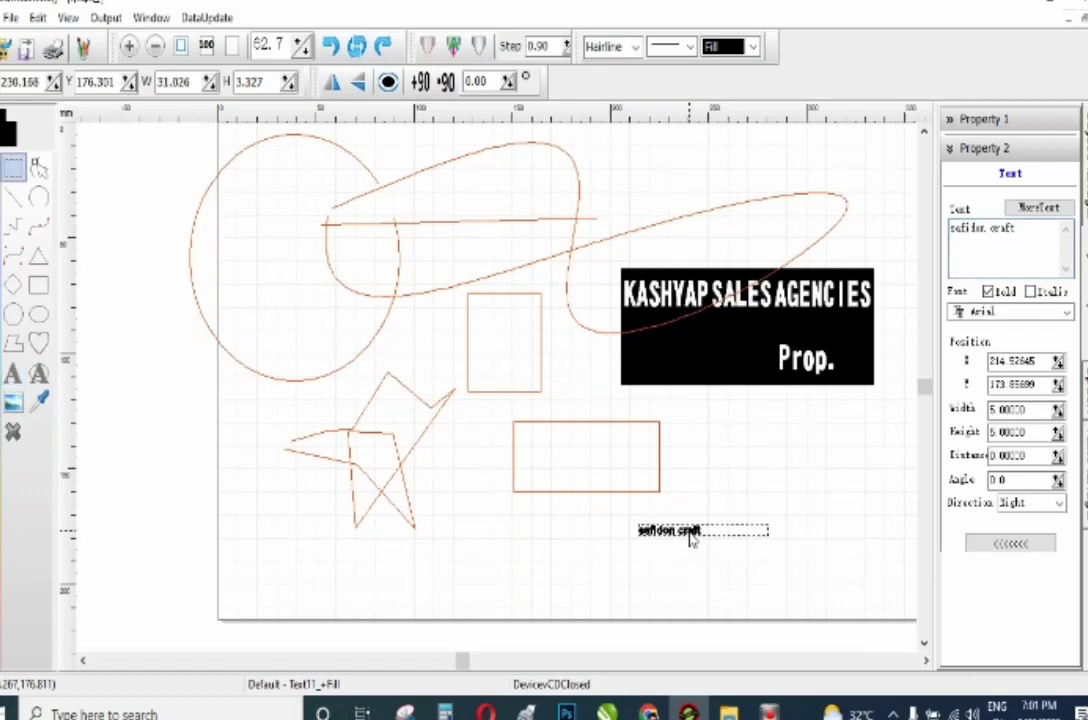
click(289, 77)
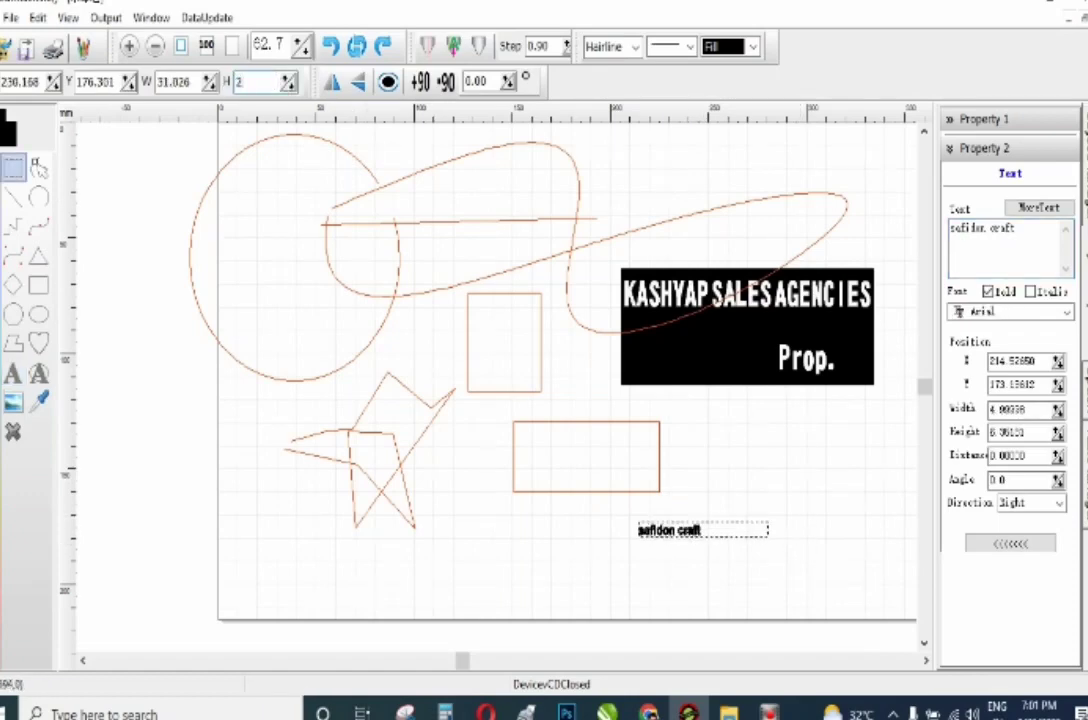
key(Return)
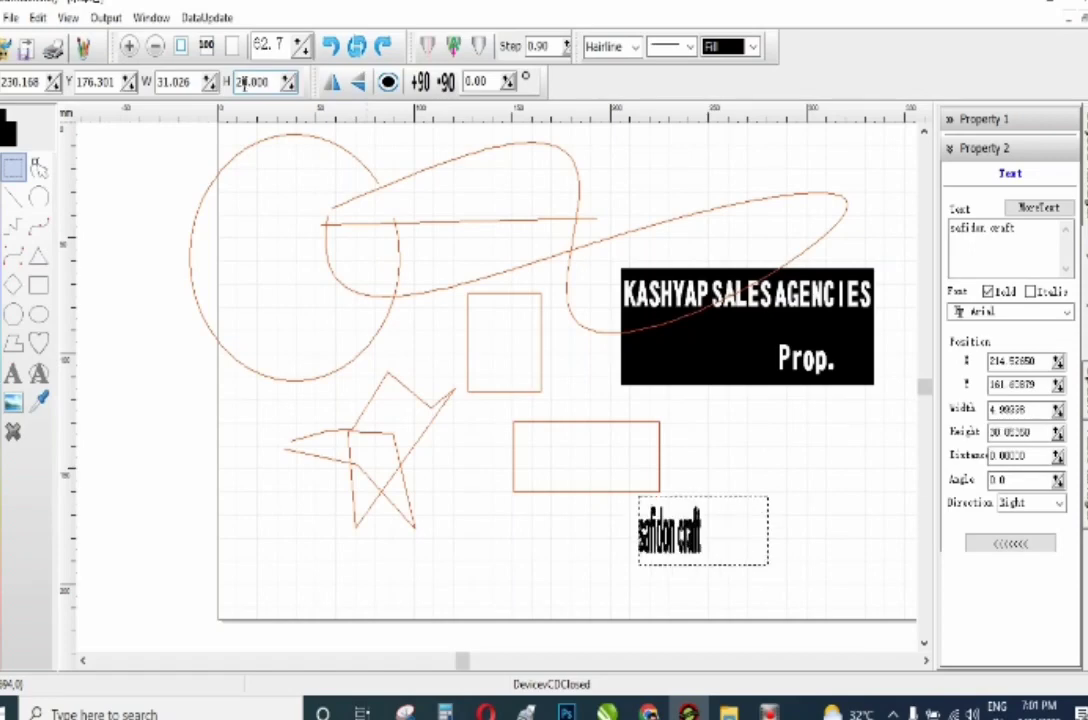
double_click(172, 81)
text(80)
key(Return)
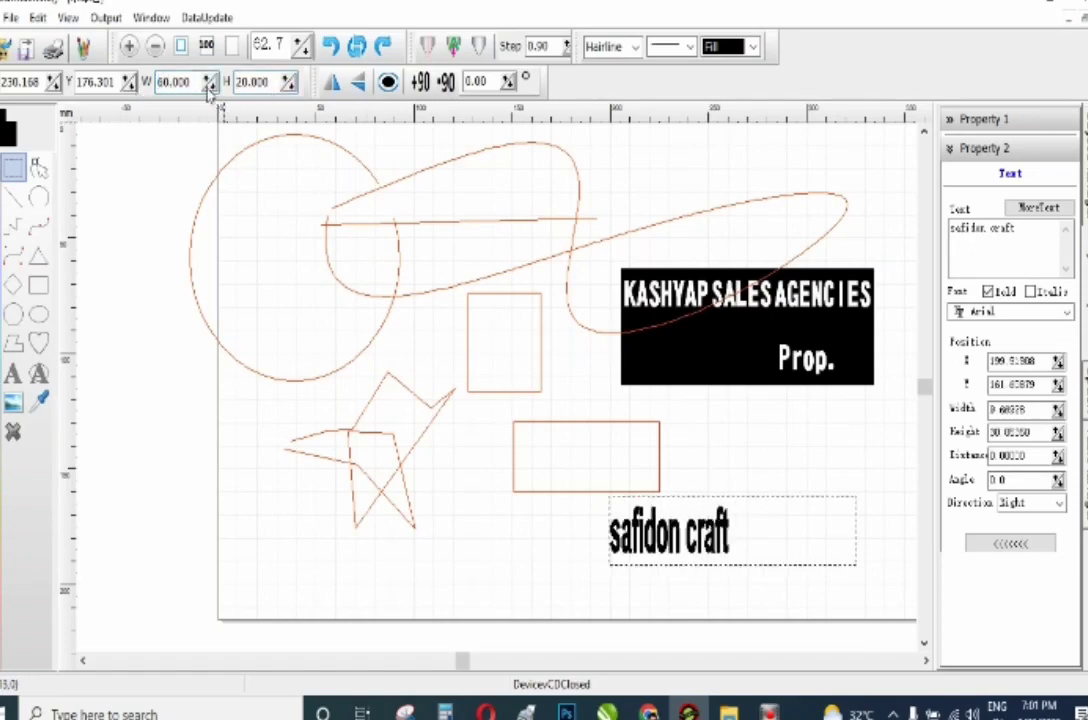
double_click(172, 81)
text(80)
key(Return)
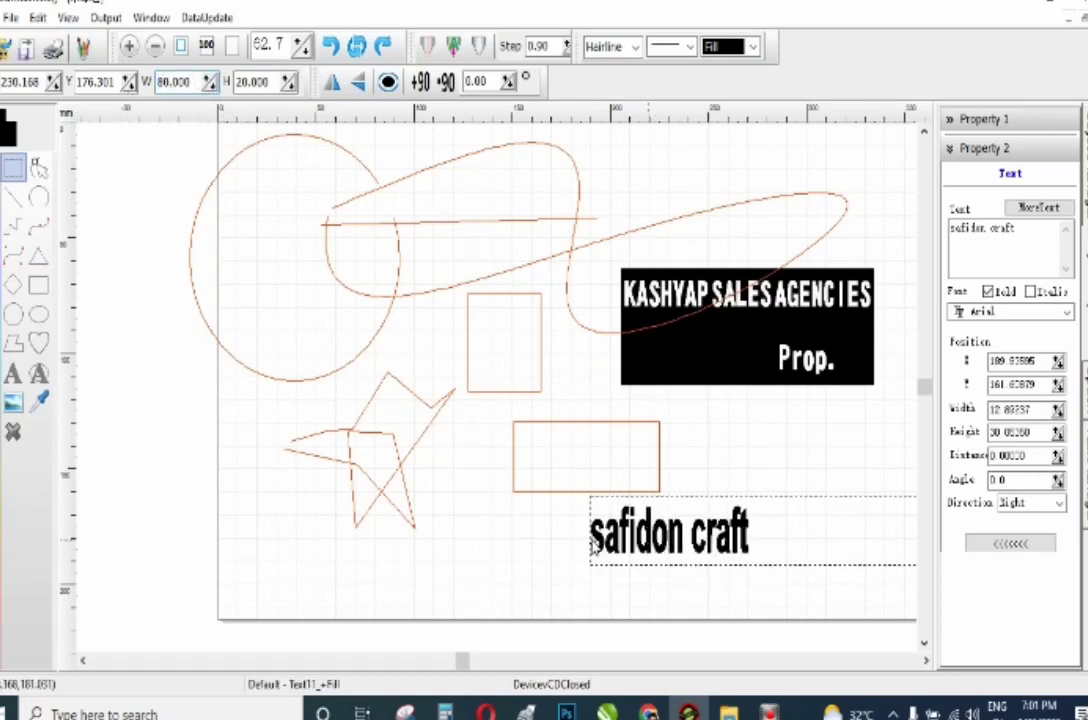
Move the "safidon craft" text left to start beneath the wide rectangle and change its font to Backslash.
drag(592, 540, 535, 538)
click(1066, 312)
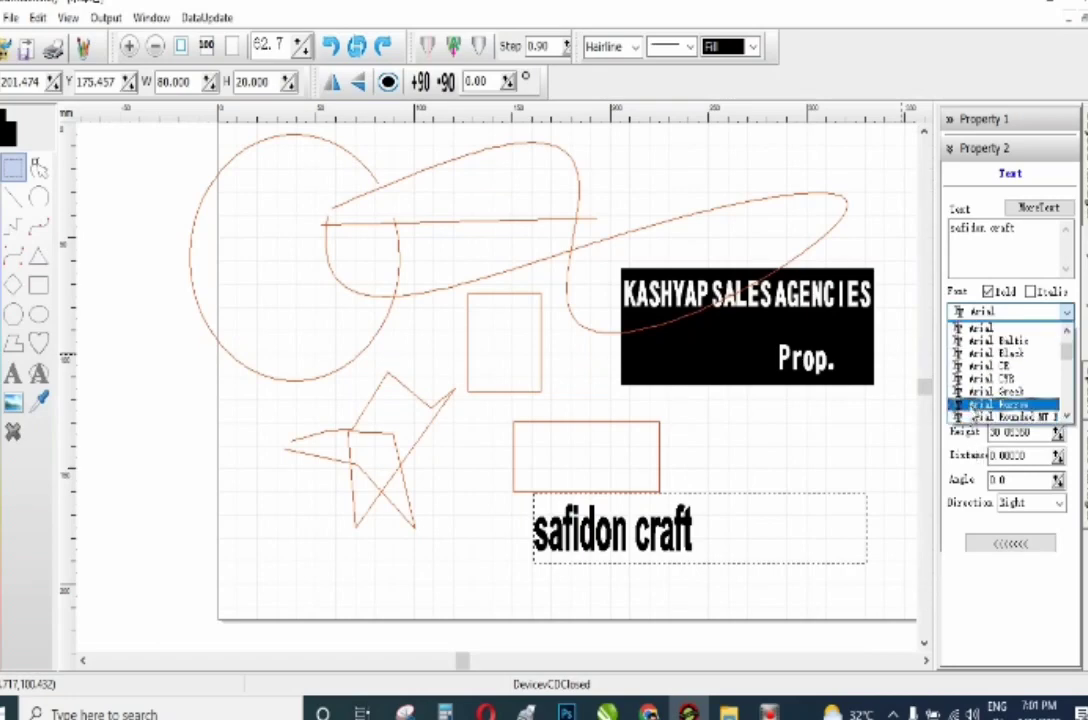
click(978, 405)
scroll(982, 319, down, 2)
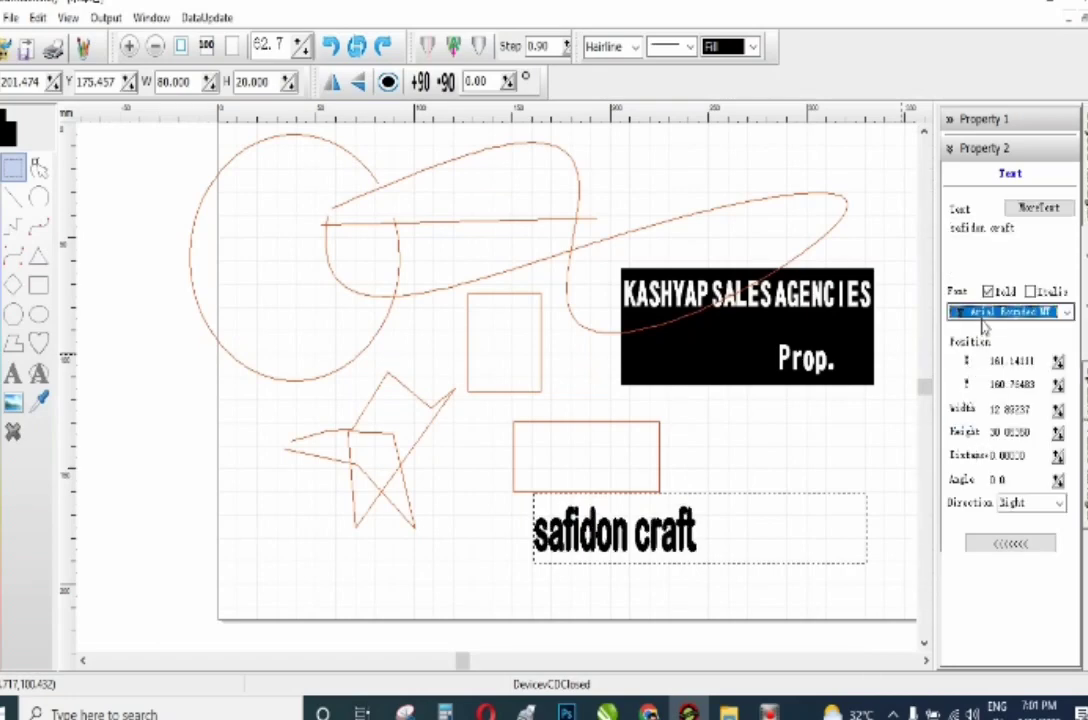
scroll(984, 329, down, 2)
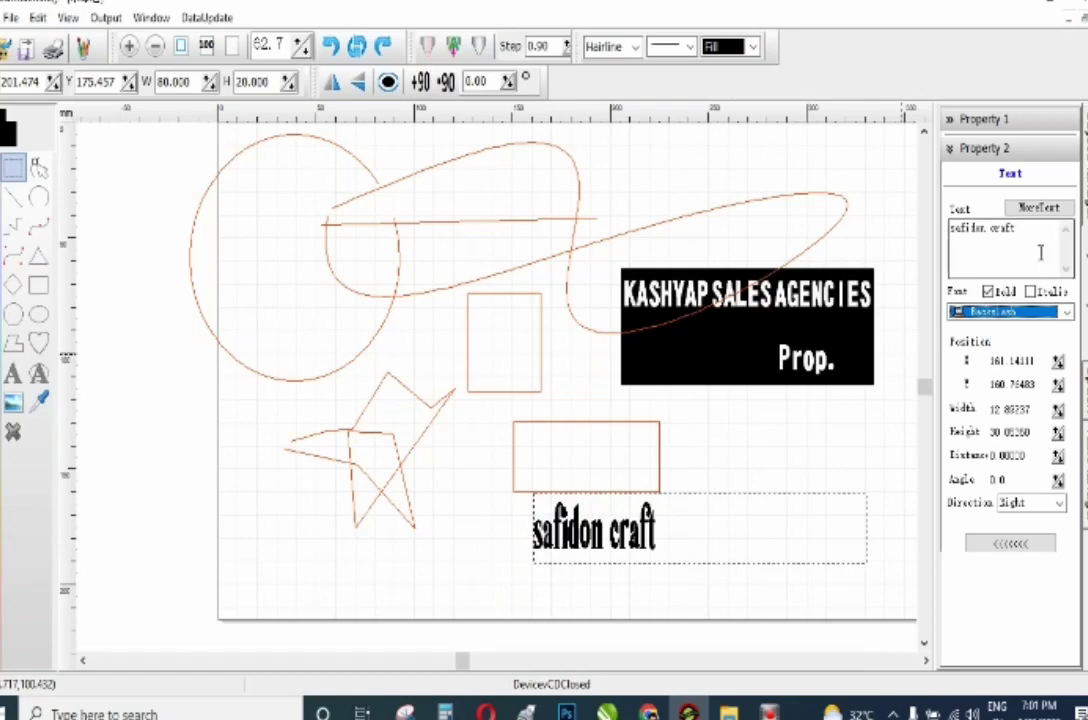
click(1040, 251)
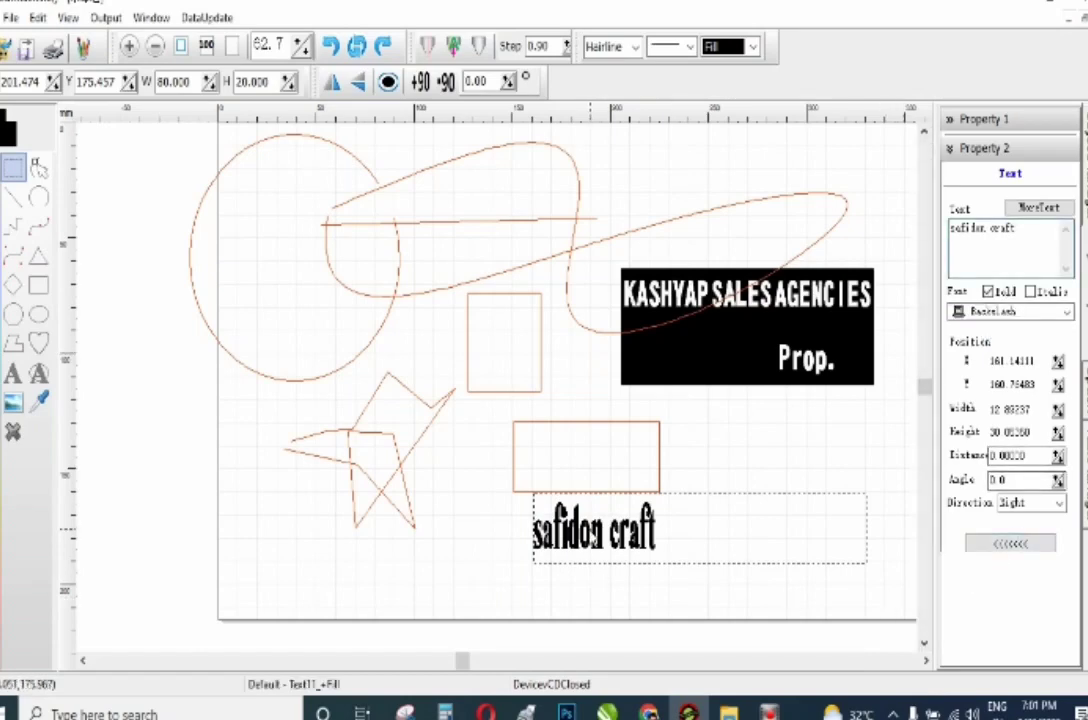
Convert the "safidon craft" text to a polyarray and reposition it over the wide rectangle's lower-right corner.
right_click(589, 236)
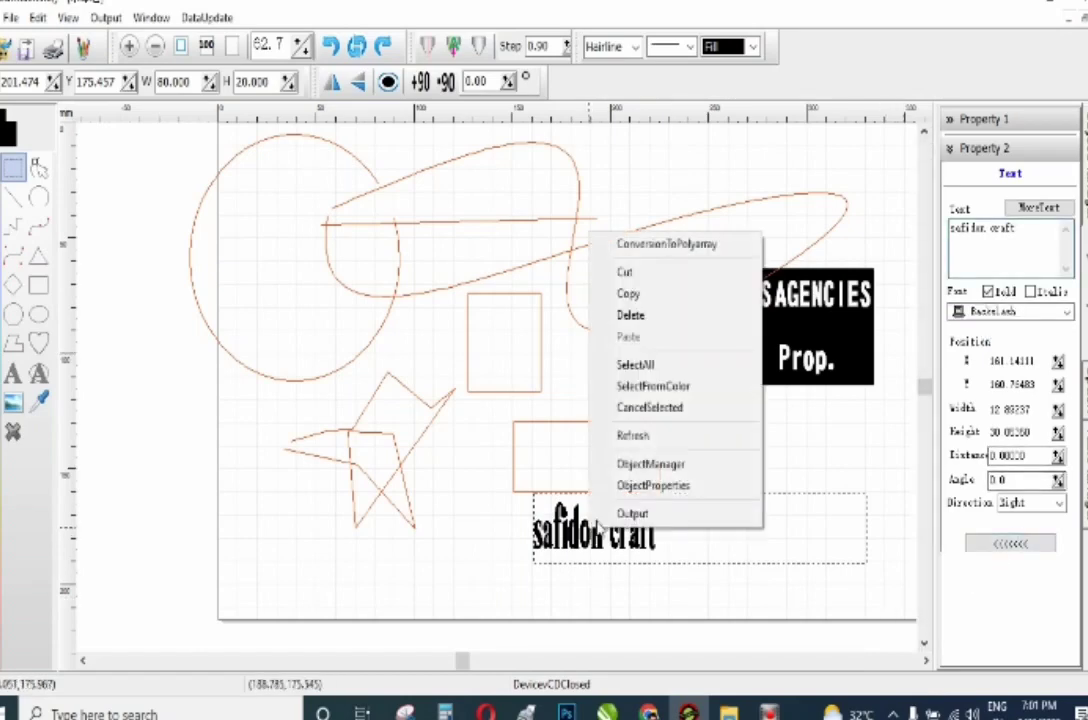
click(671, 245)
drag(667, 505, 780, 167)
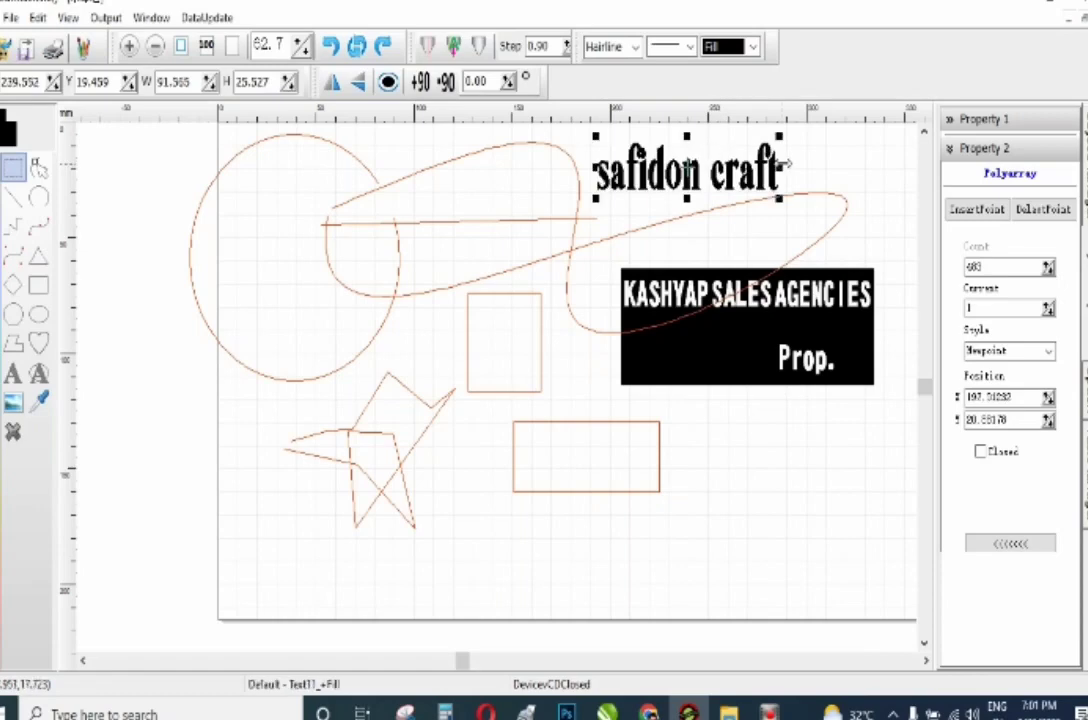
drag(705, 197, 604, 543)
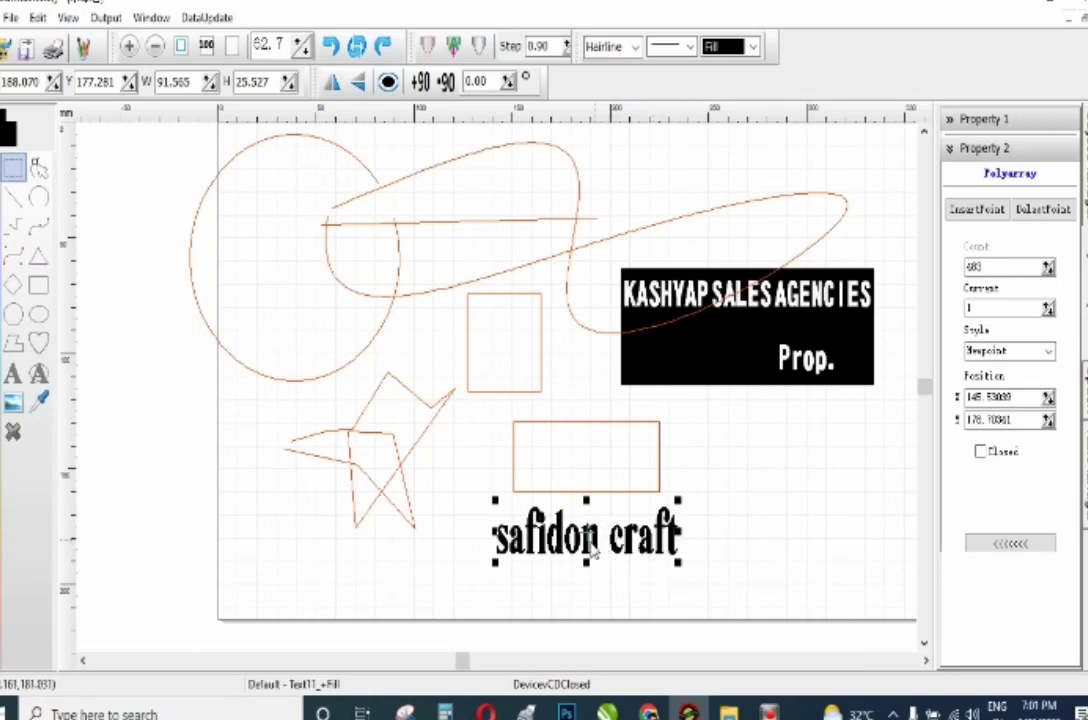
drag(590, 553, 717, 505)
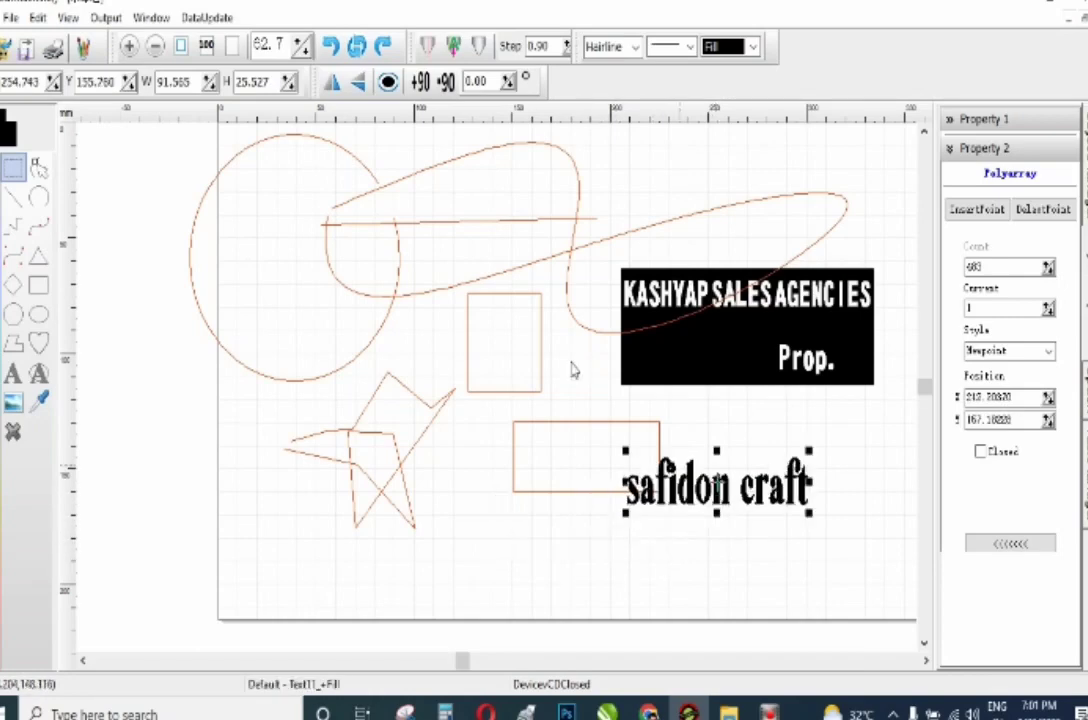
Clear the entire drawing without saving it to a file.
scroll(182, 199, up, 1)
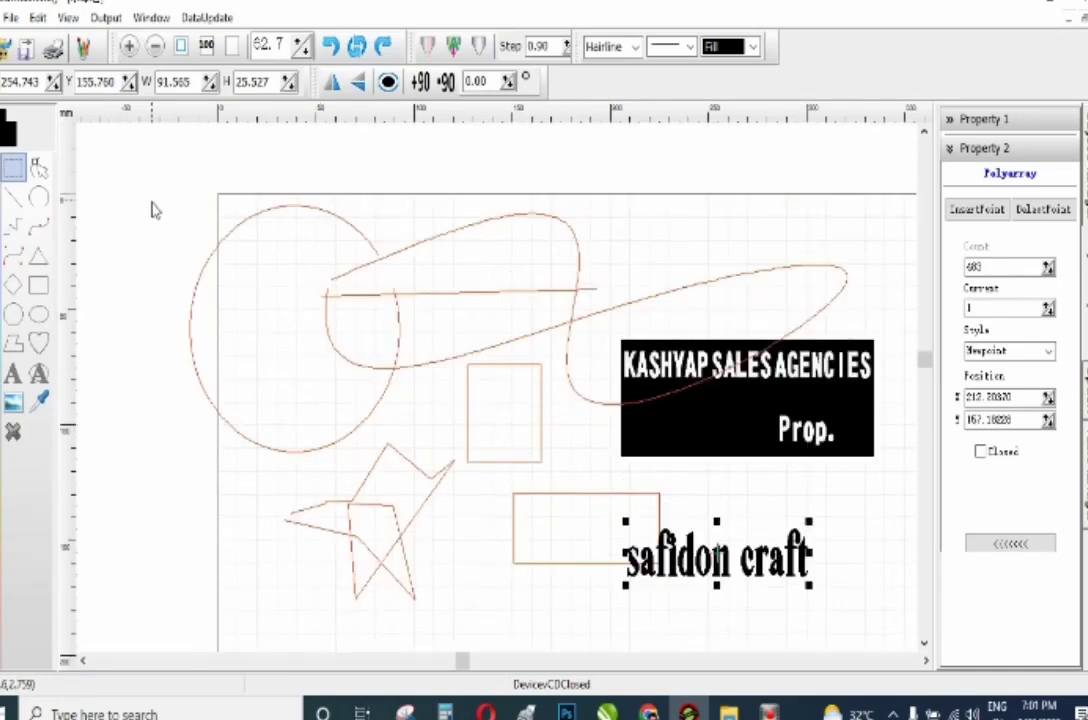
click(13, 436)
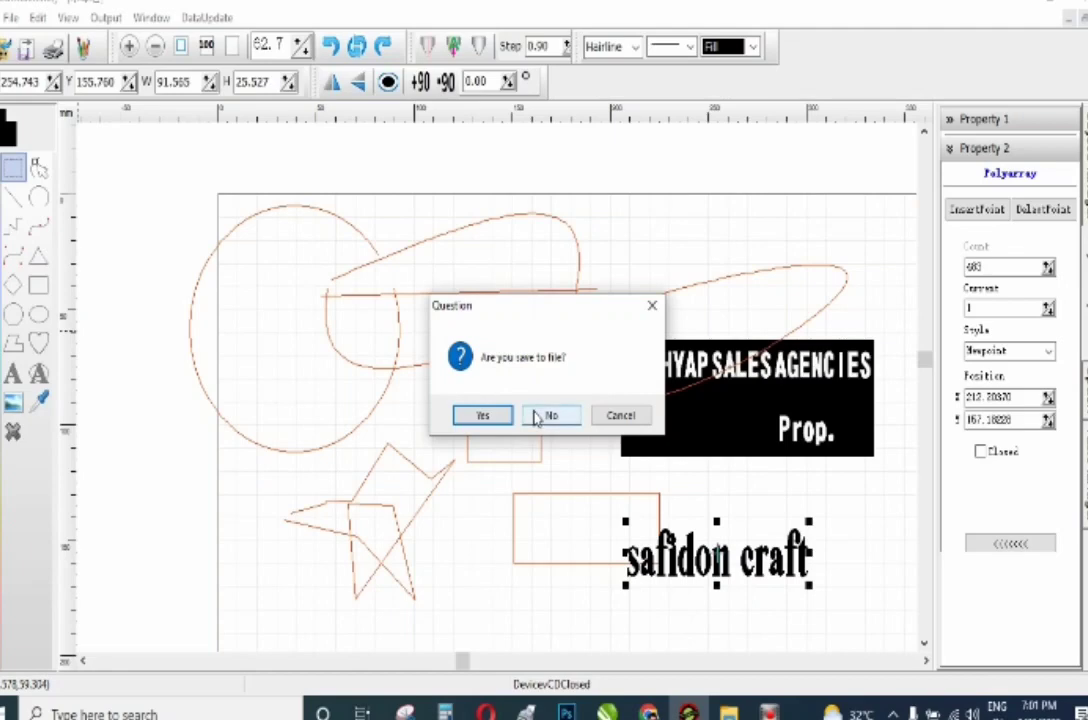
click(576, 417)
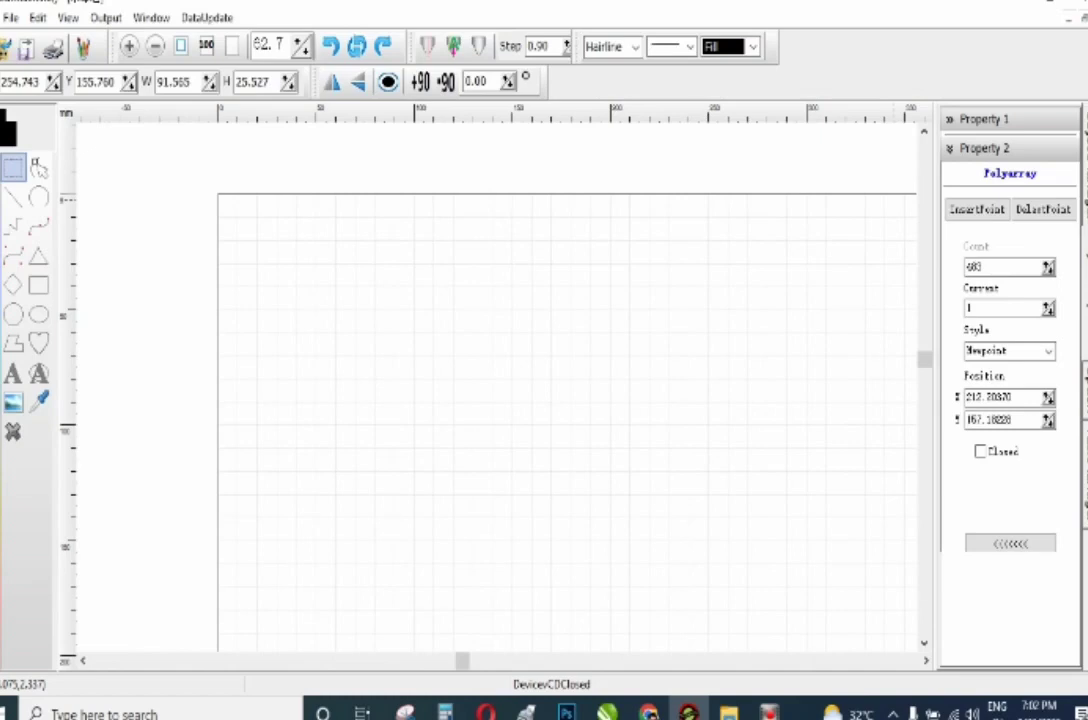
Show the layer list, and draw a circle about 75 mm in diameter and a rectangle about 65 × 33 mm beside it.
click(1084, 170)
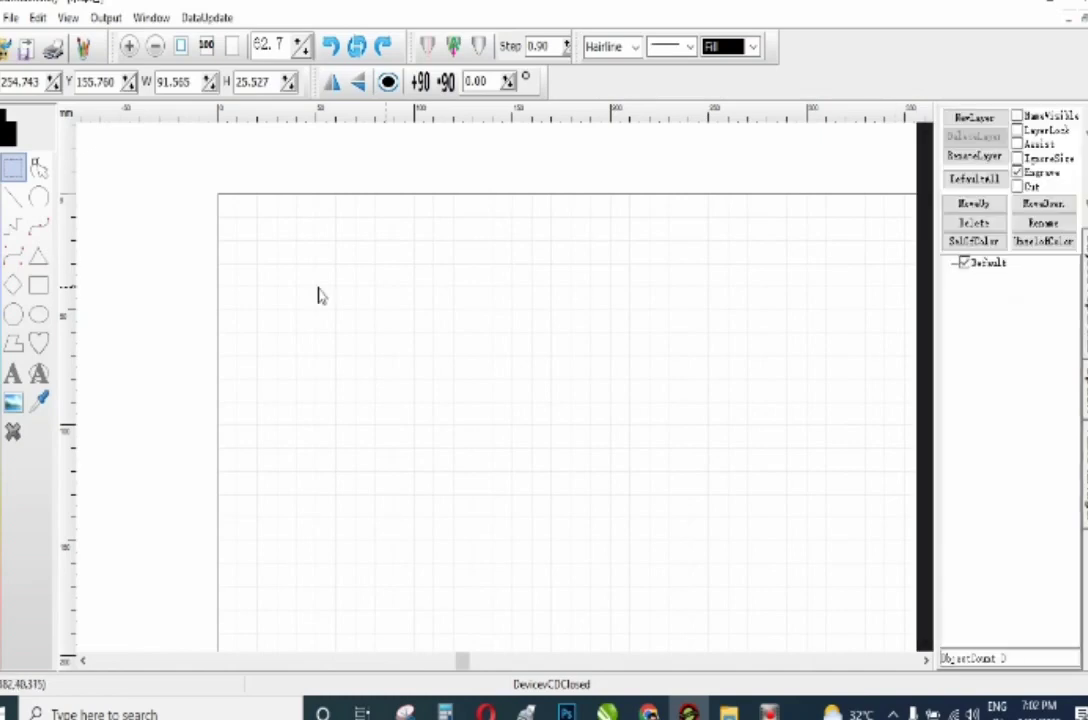
click(13, 313)
mouse_move(494, 268)
mouse_down()
mouse_move(554, 365)
mouse_move(544, 330)
mouse_up()
click(40, 285)
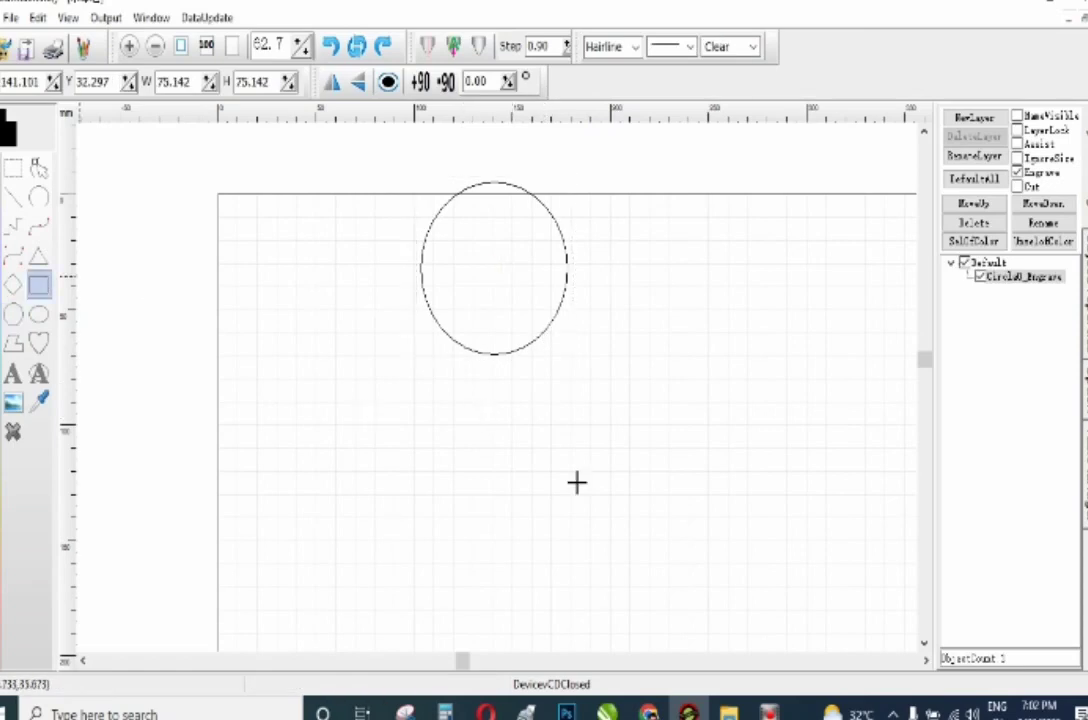
mouse_move(616, 287)
mouse_down()
mouse_move(663, 357)
mouse_move(750, 367)
mouse_up()
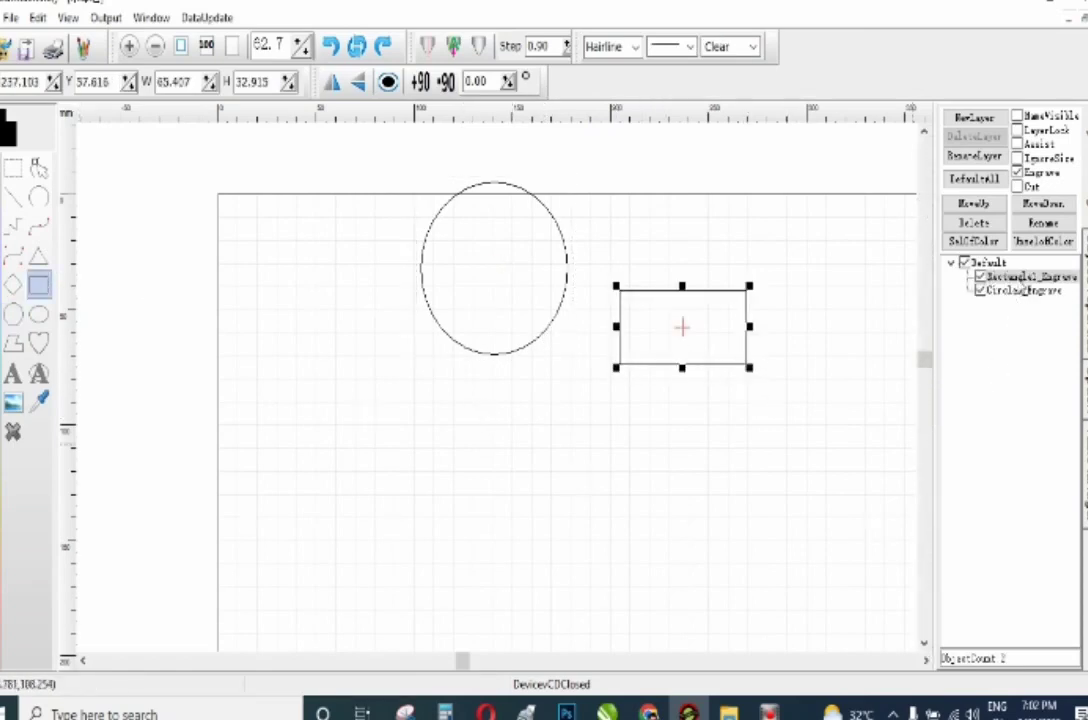
Highlight the circle and the rectangle alternately through their entries in the layer list.
click(1025, 290)
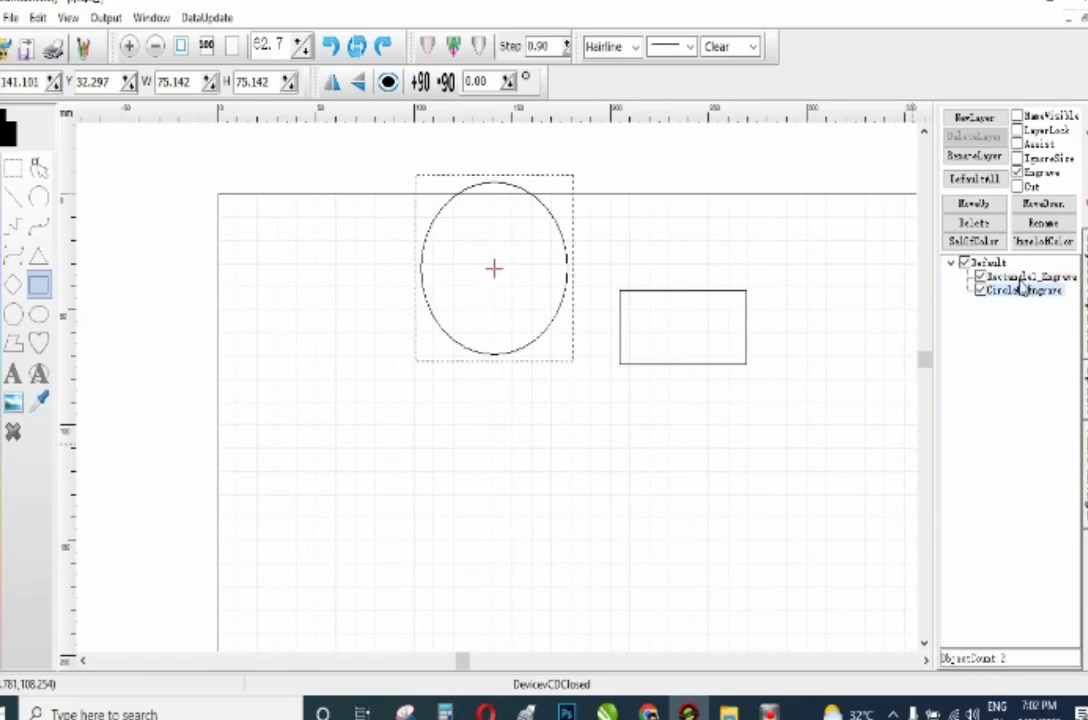
key(Up)
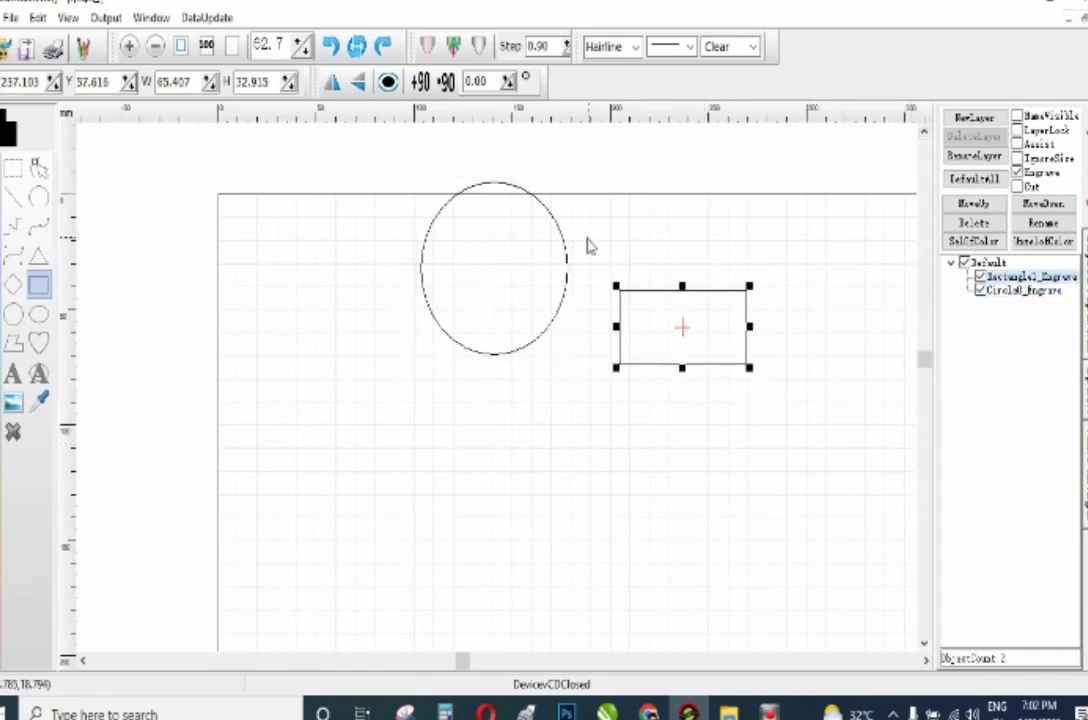
click(1025, 290)
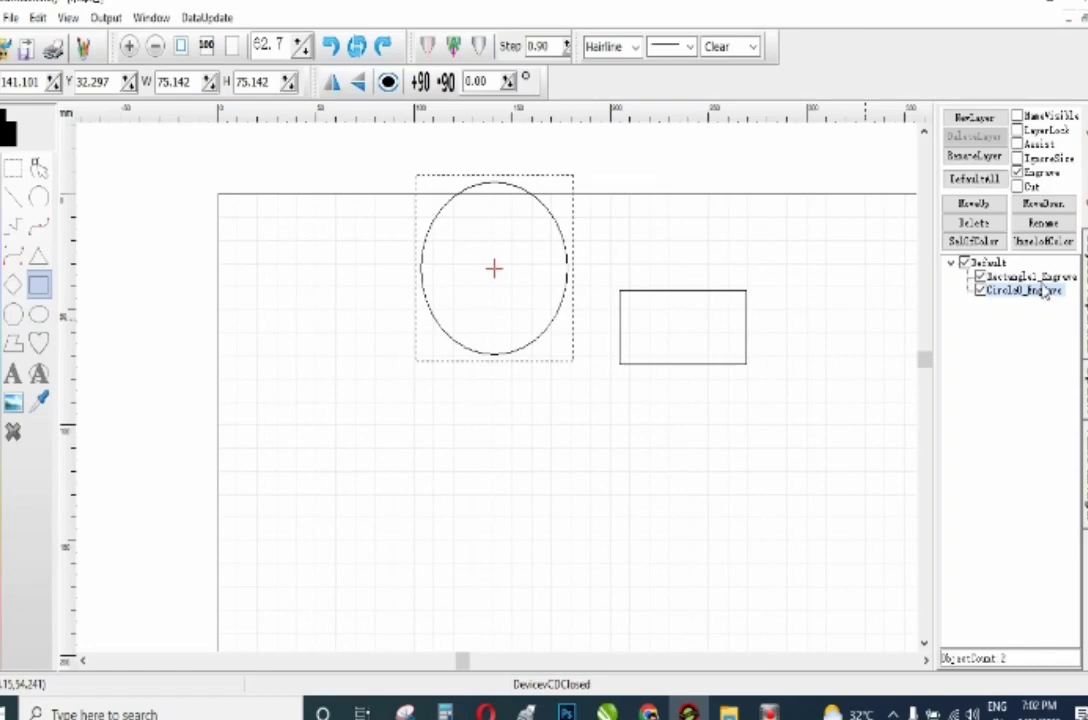
key(Up)
click(1036, 291)
key(Up)
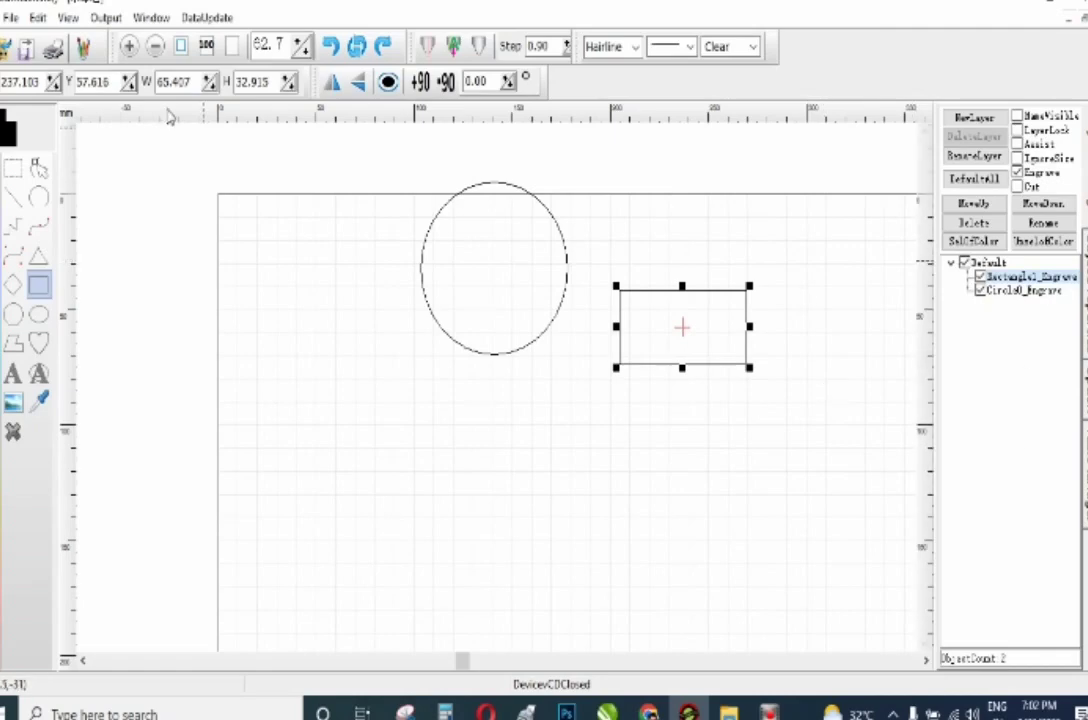
Insert the Xiaomi model "redmi note 10t_P qb" from the model library into the drawing.
click(7, 46)
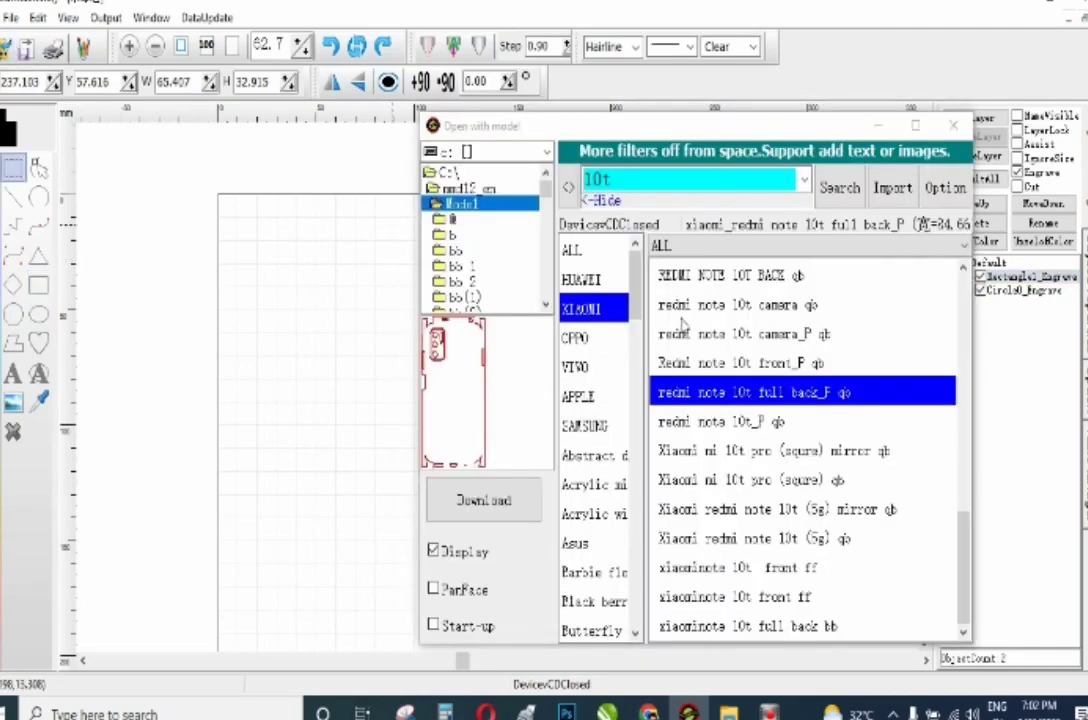
double_click(757, 421)
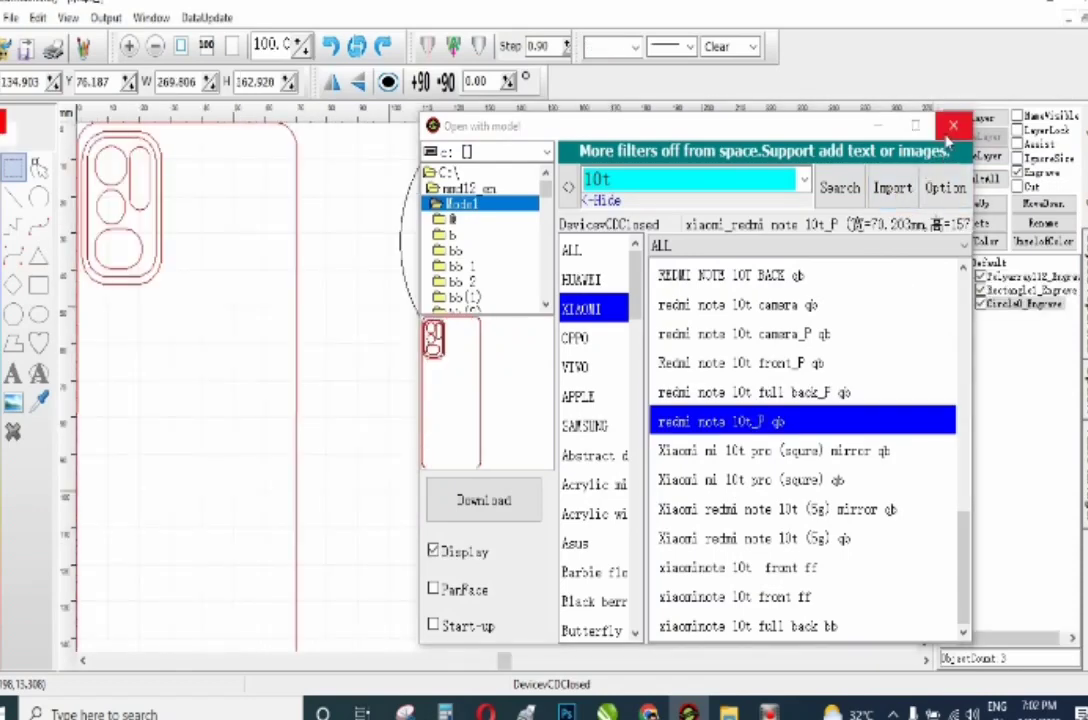
click(952, 126)
scroll(558, 286, down, 3)
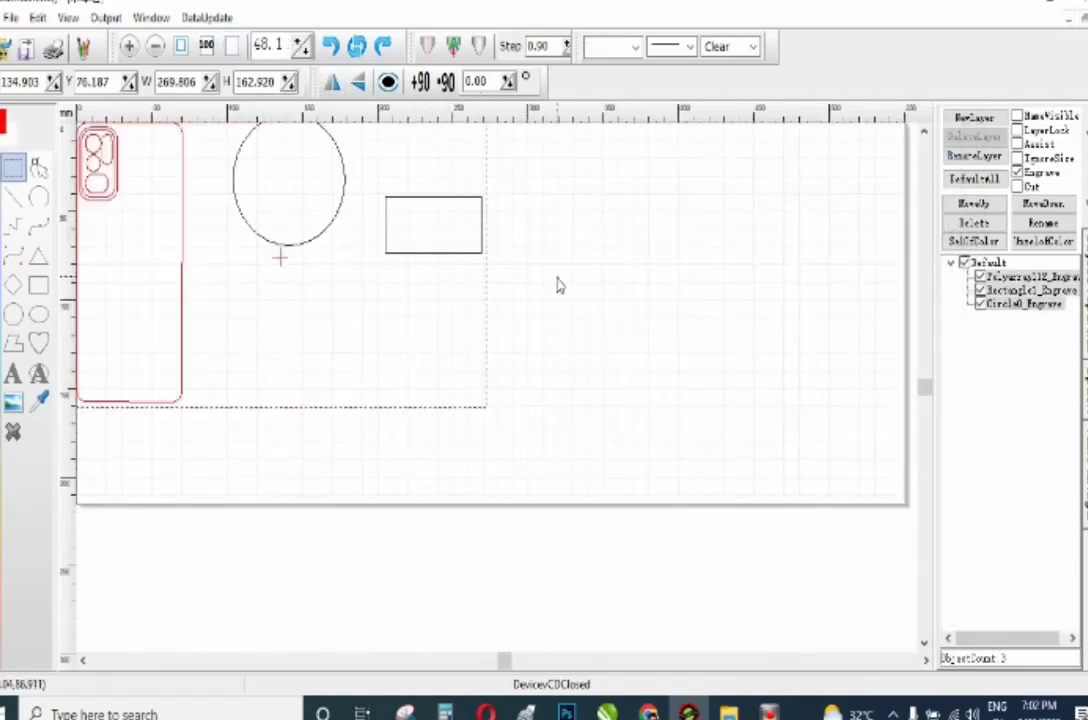
scroll(558, 286, up, 1)
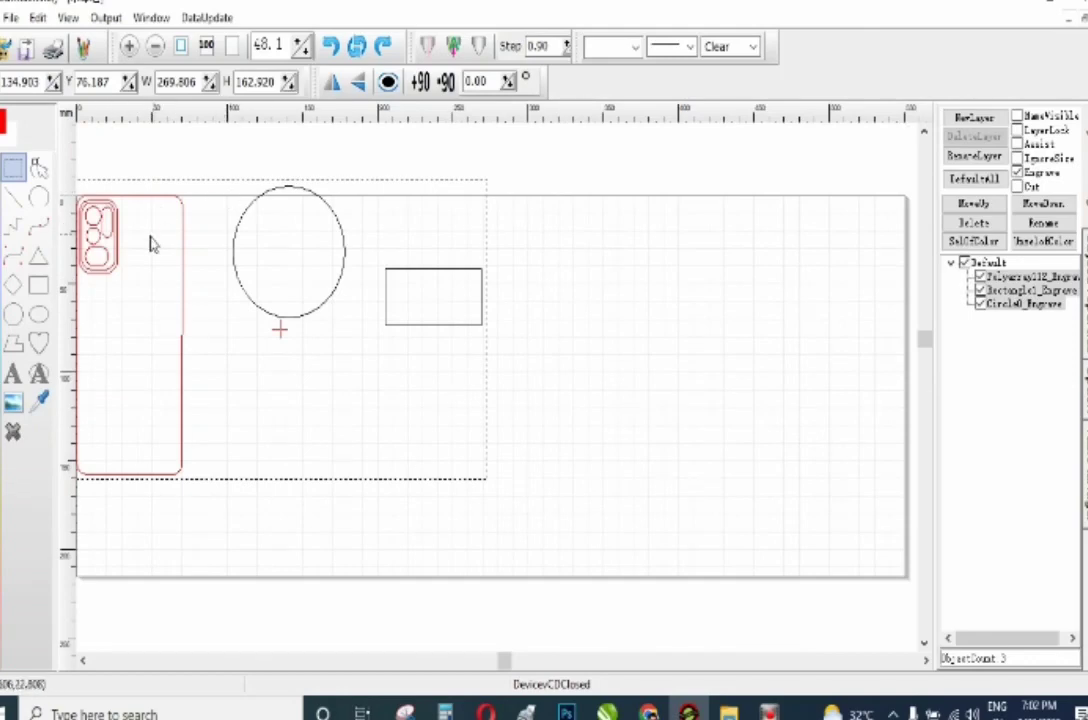
Select only the phone model and move it across the sheet to the right of the rectangle.
click(512, 164)
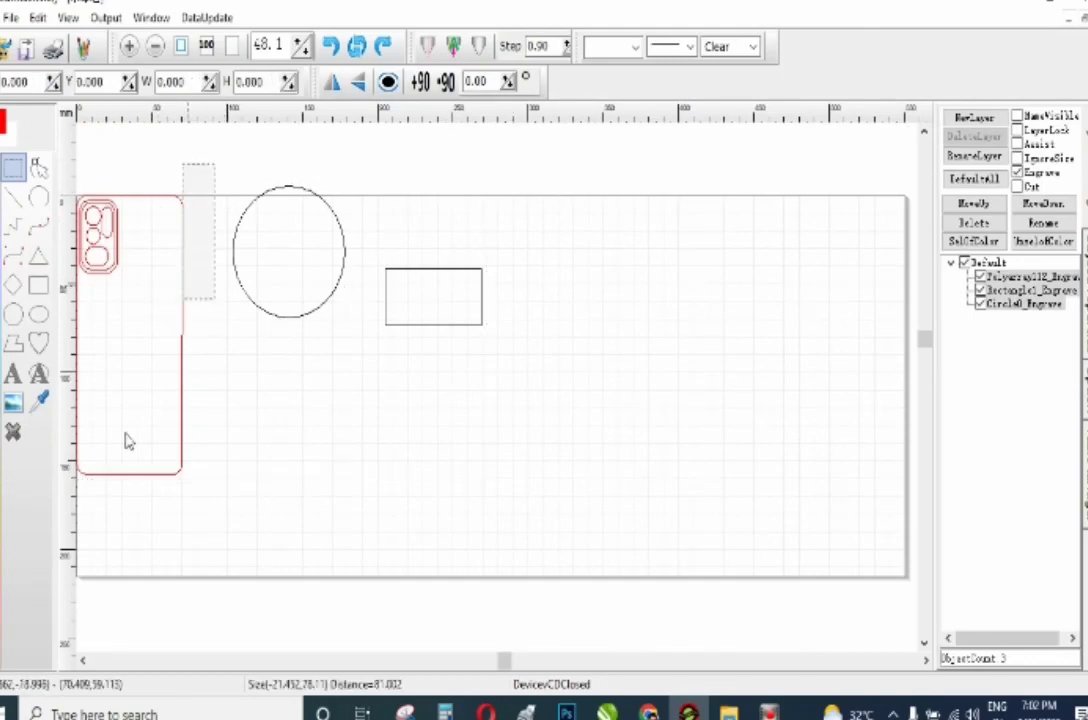
drag(188, 136, 68, 552)
drag(90, 453, 579, 461)
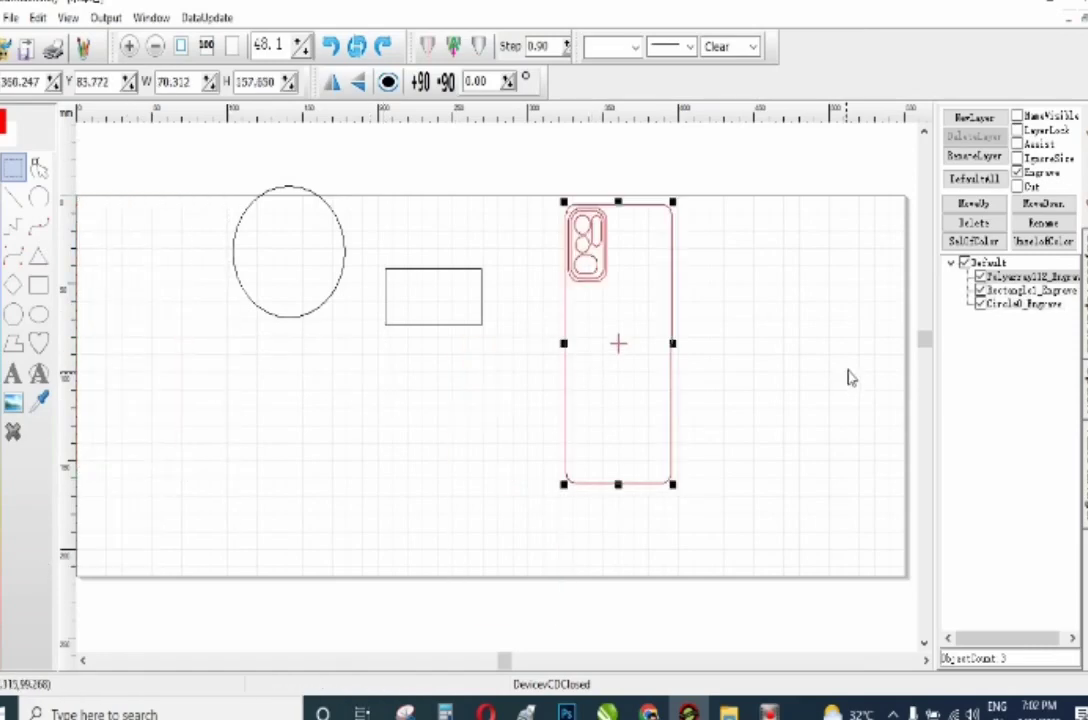
Select all three objects, and hide and reshow the entire Default layer twice.
drag(778, 152, 90, 590)
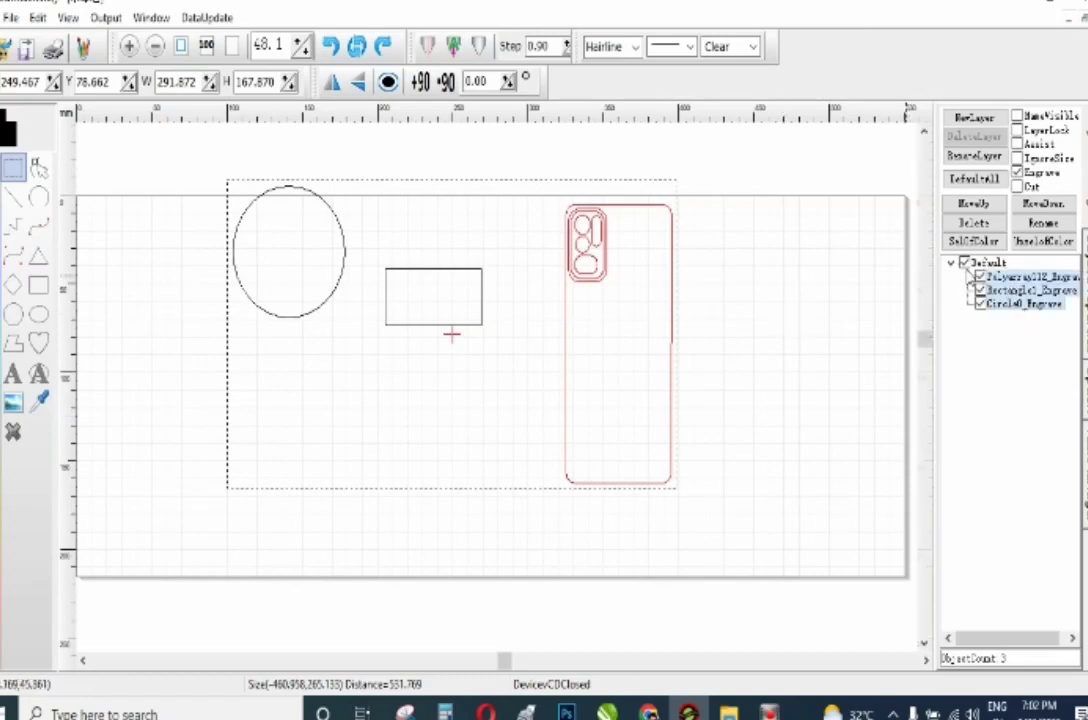
click(964, 262)
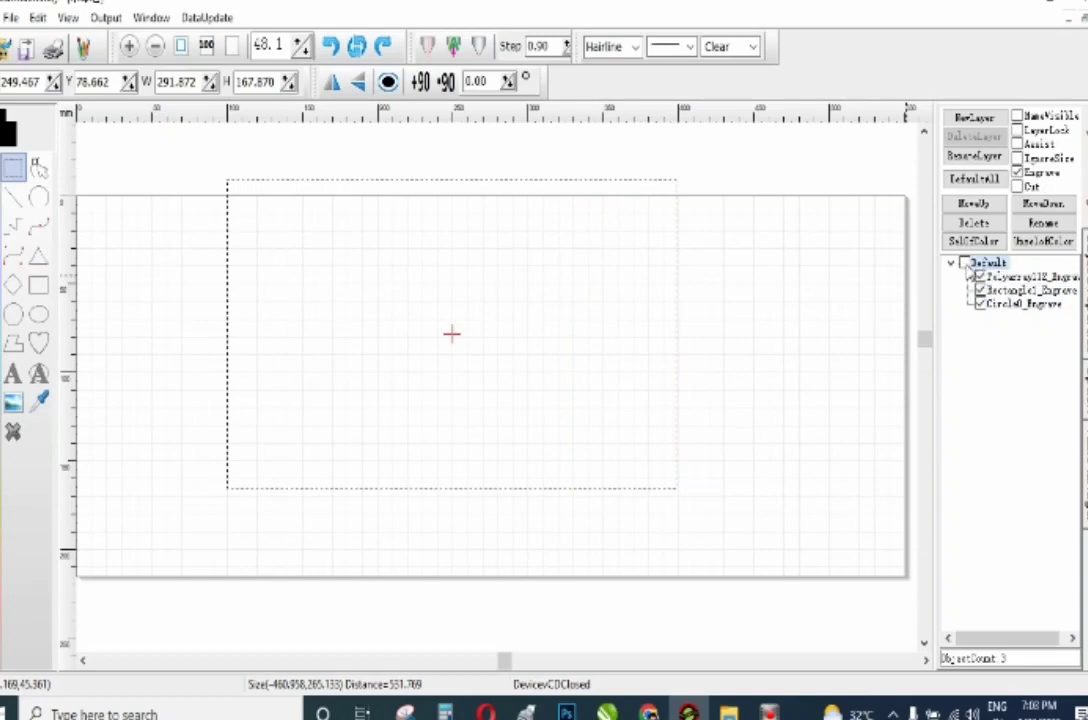
click(964, 262)
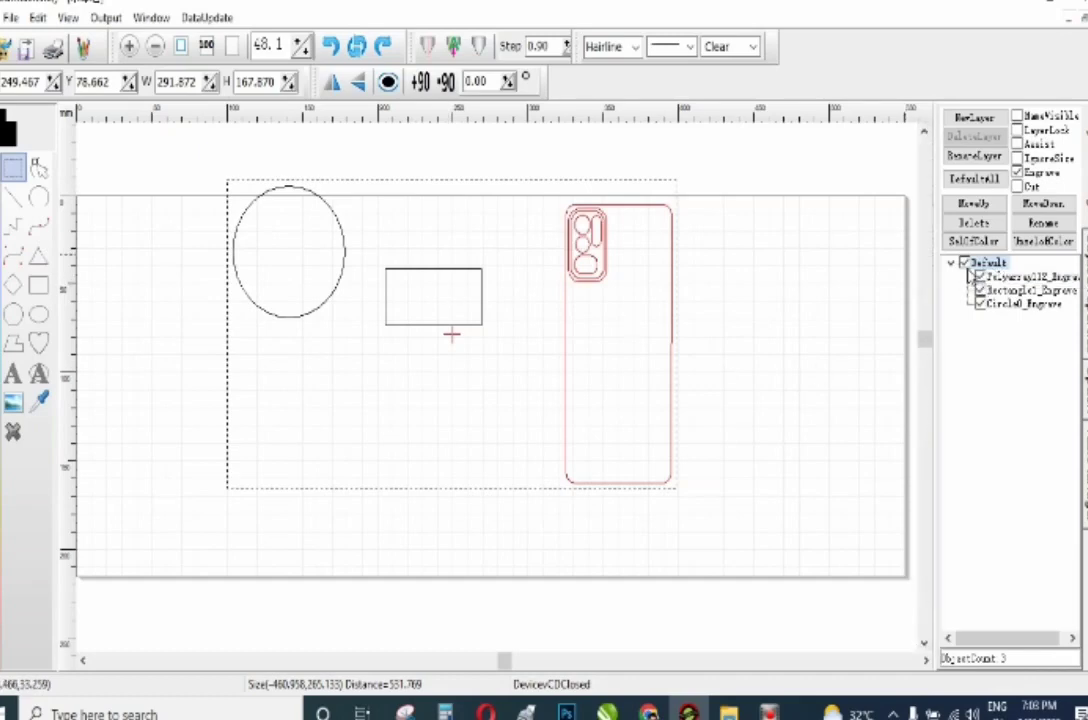
click(965, 263)
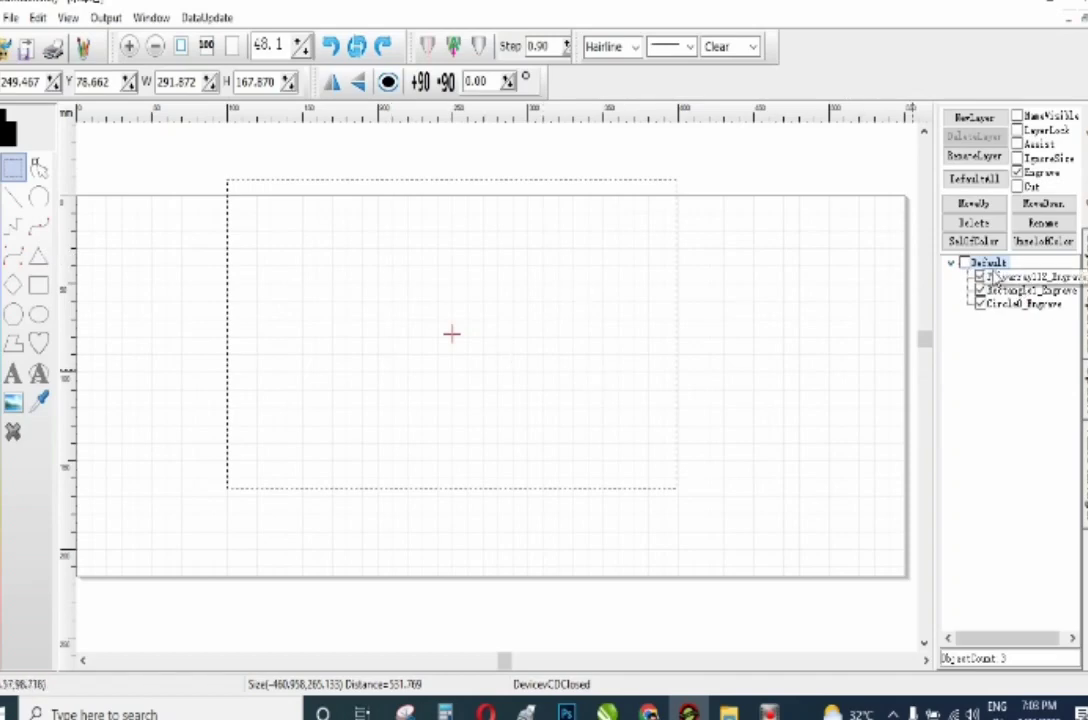
click(965, 263)
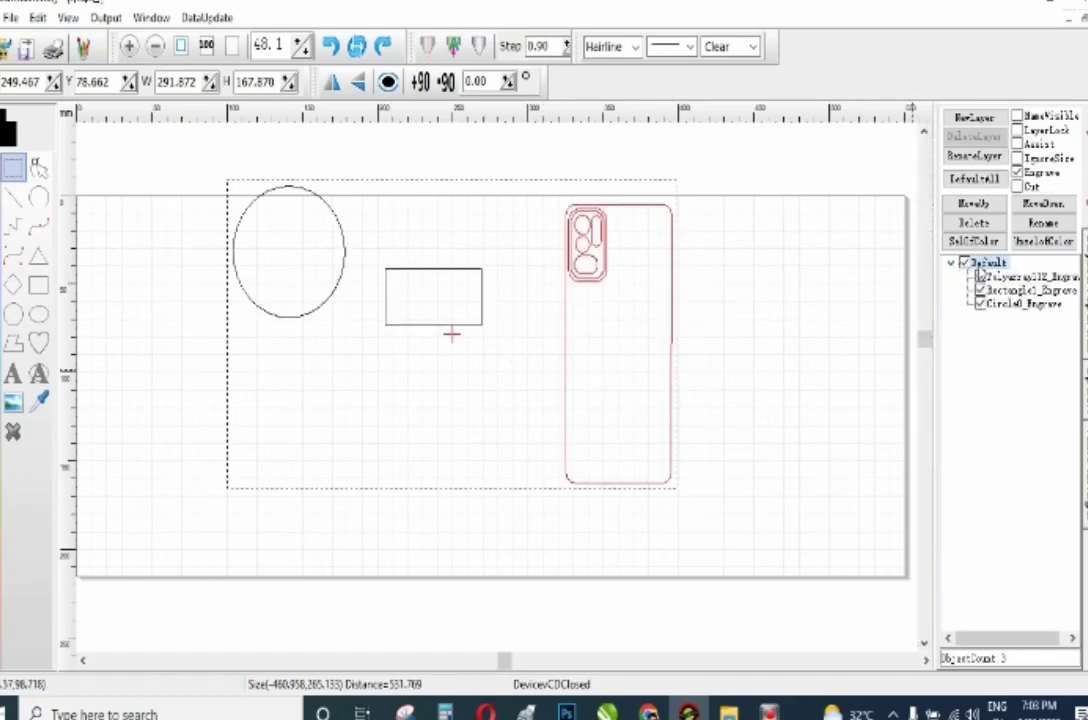
Highlight the phone model, the rectangle and the circle one by one from the layer list.
click(1025, 276)
click(1025, 290)
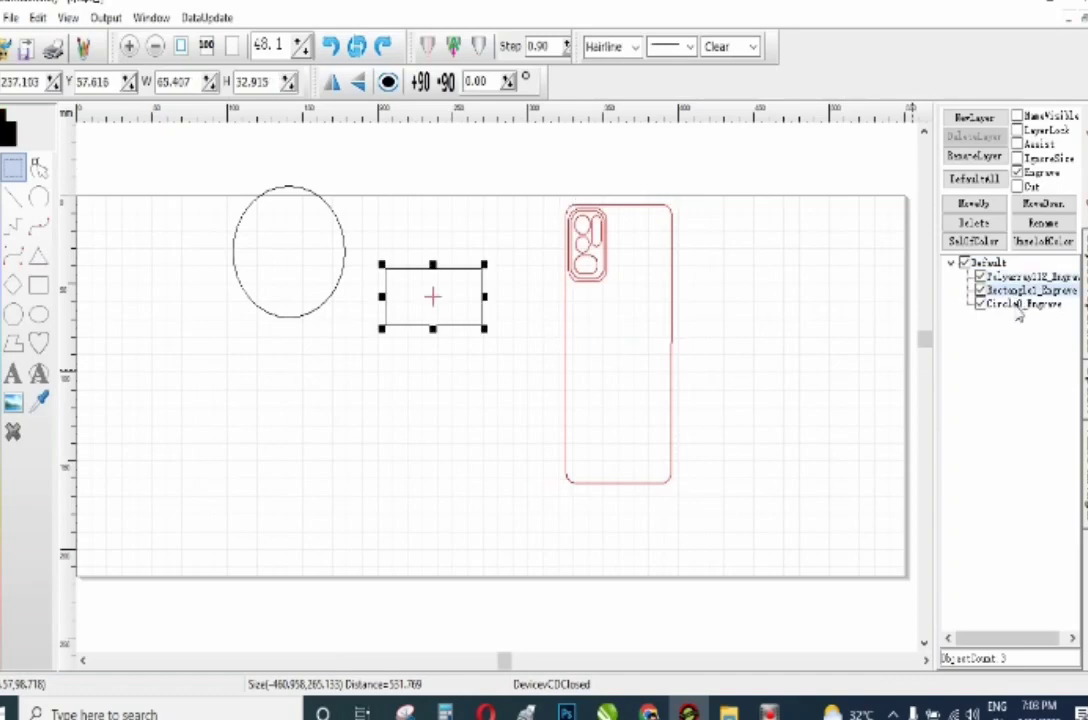
click(1020, 304)
click(1025, 290)
click(1024, 278)
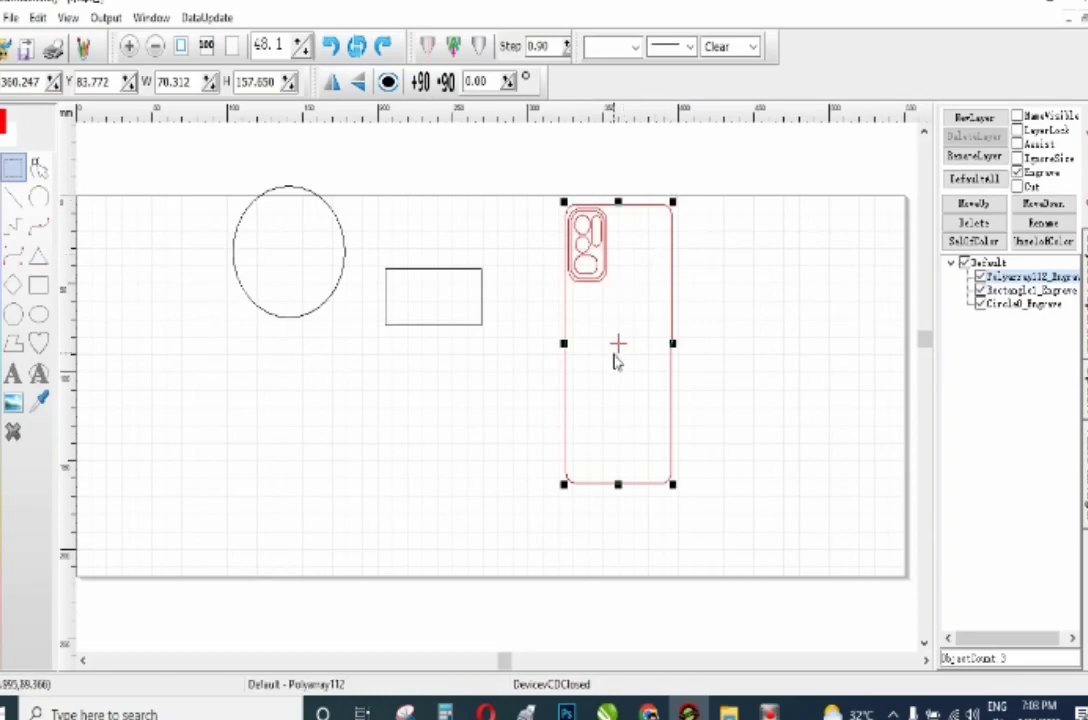
Uncombine and ungroup the phone model into its separate outlines.
right_click(629, 245)
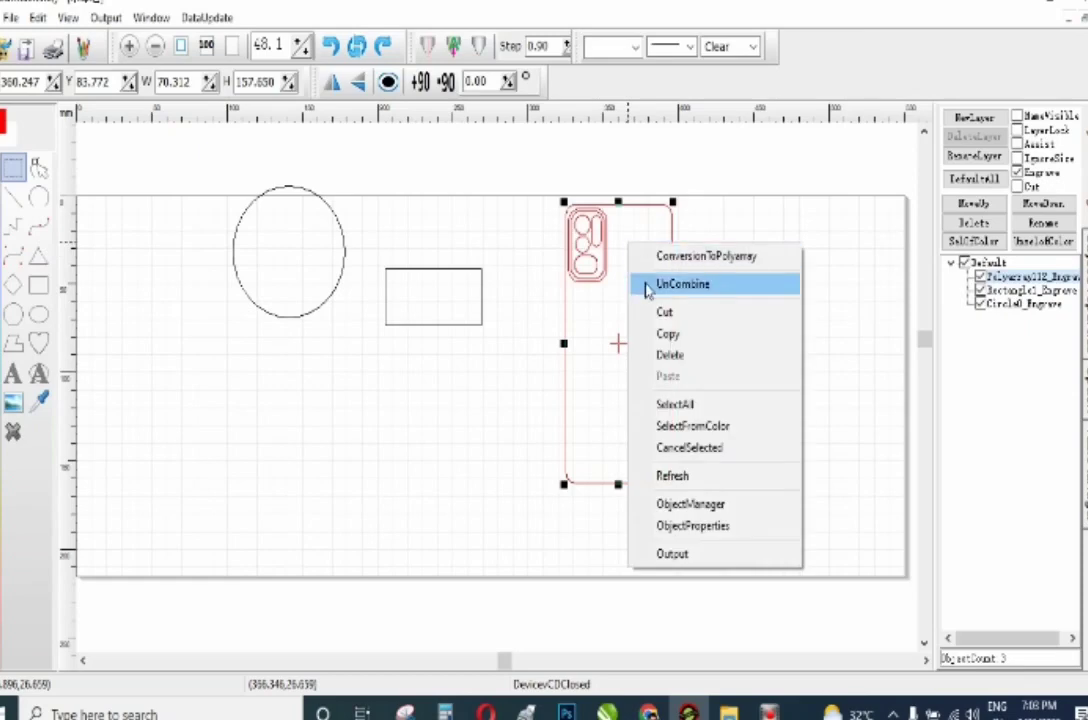
click(646, 285)
right_click(624, 259)
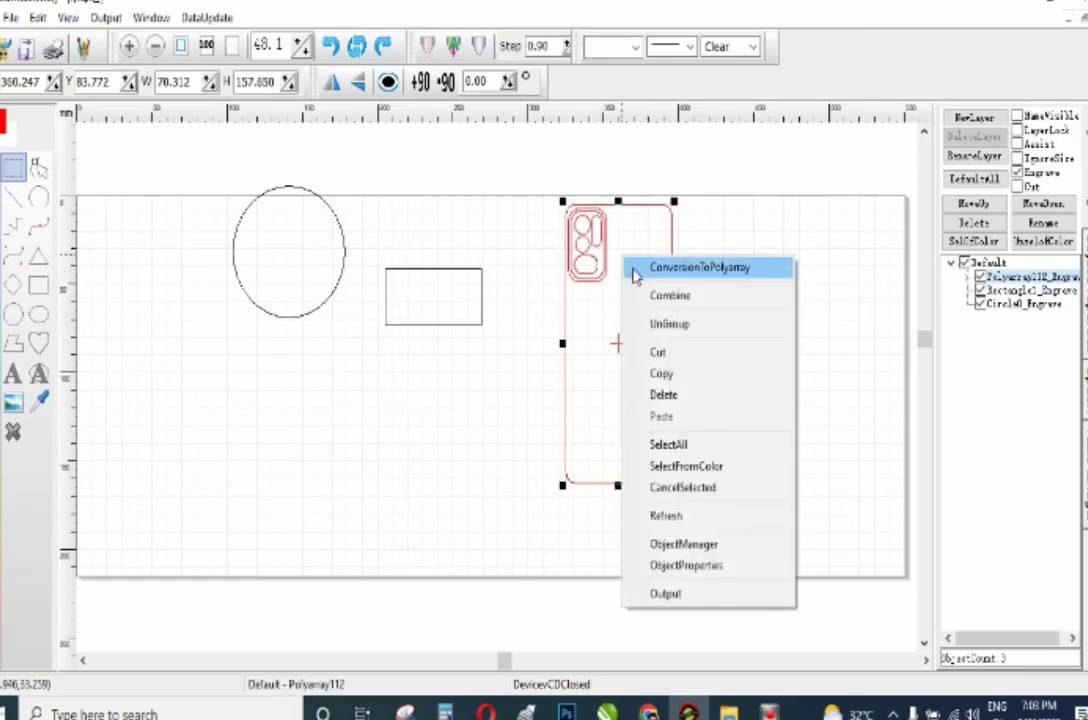
click(668, 323)
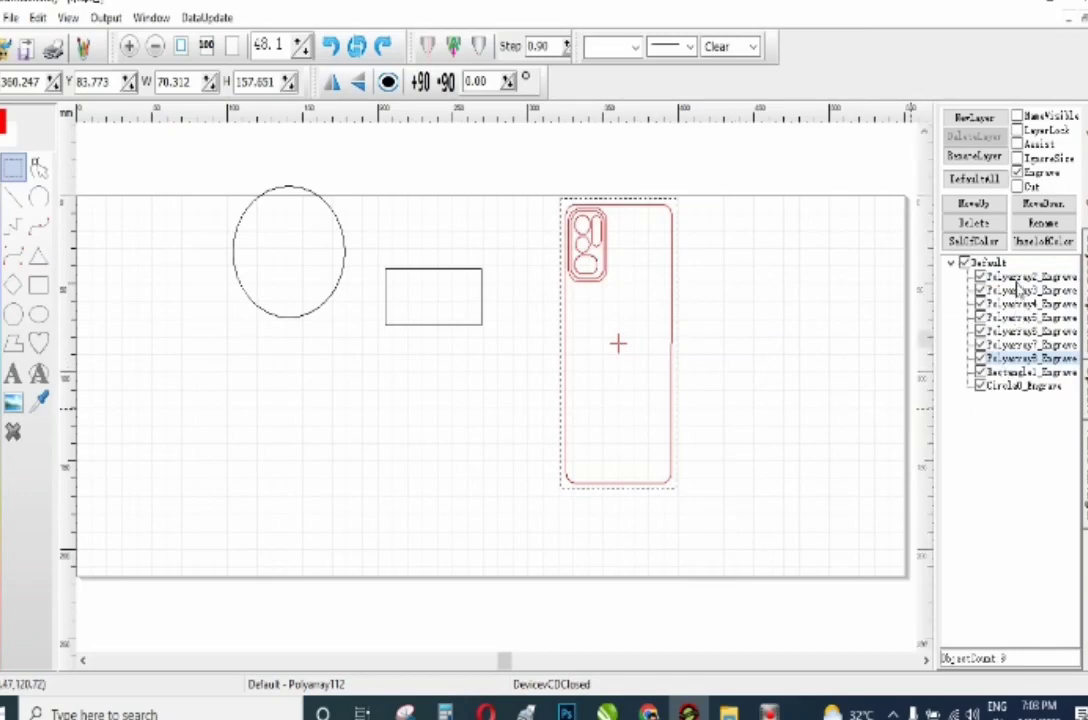
Delete the rectangle and the circle using their entries in the layer list.
click(1022, 386)
click(1022, 372)
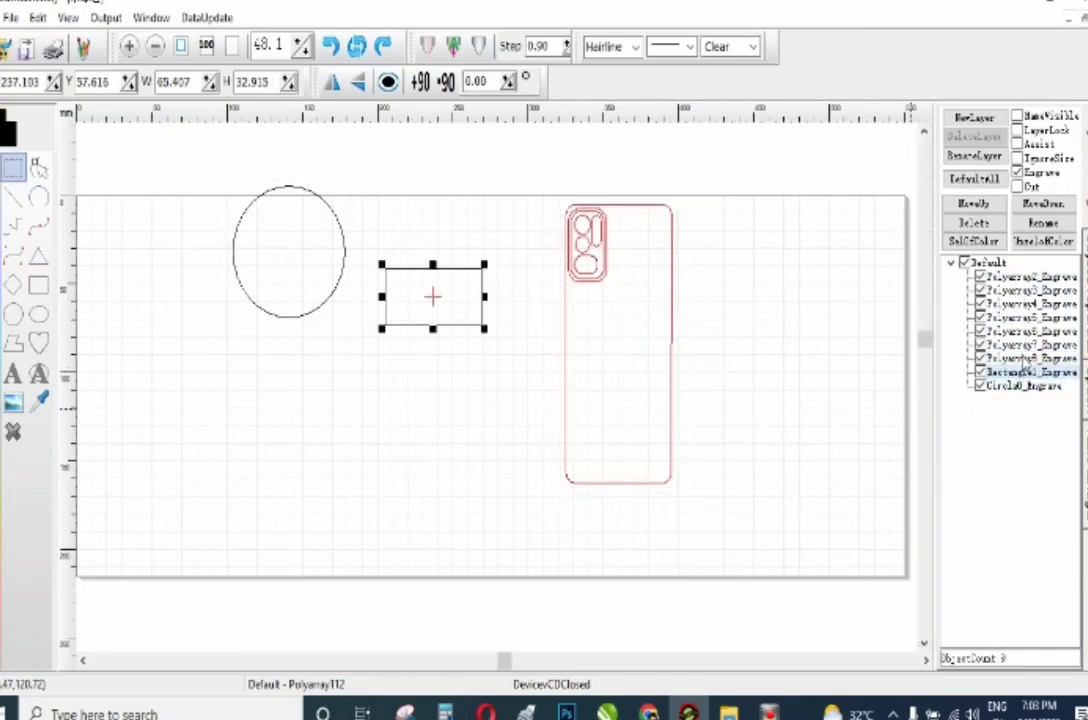
click(1023, 358)
click(1020, 386)
click(1022, 372)
click(993, 224)
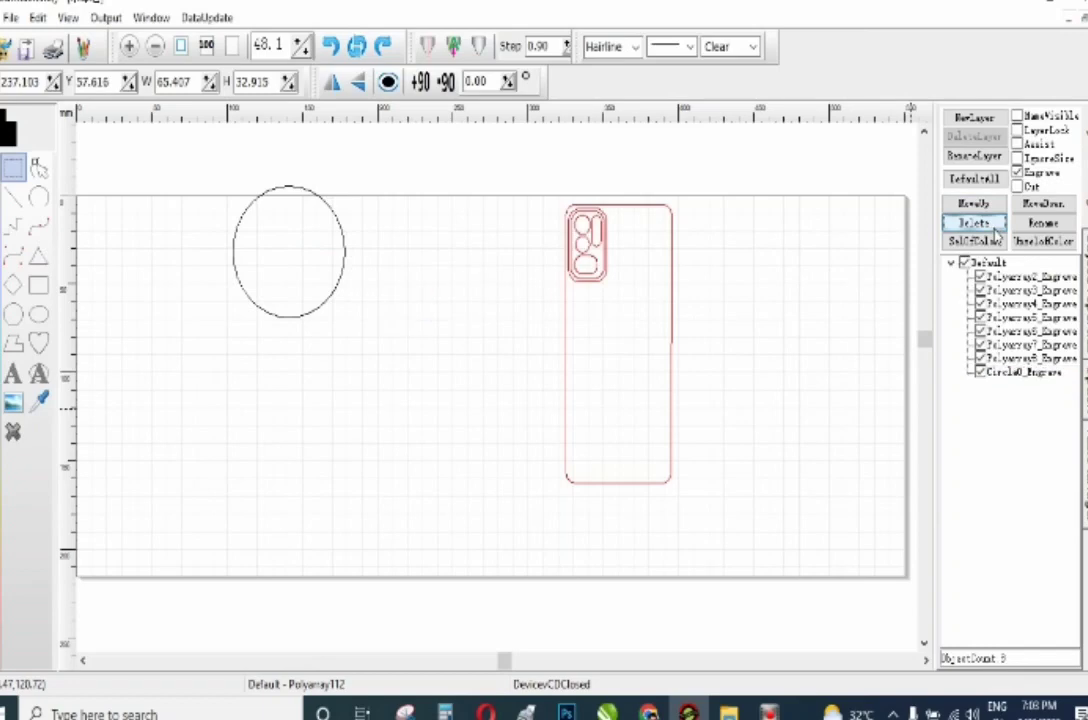
click(1023, 358)
click(1022, 372)
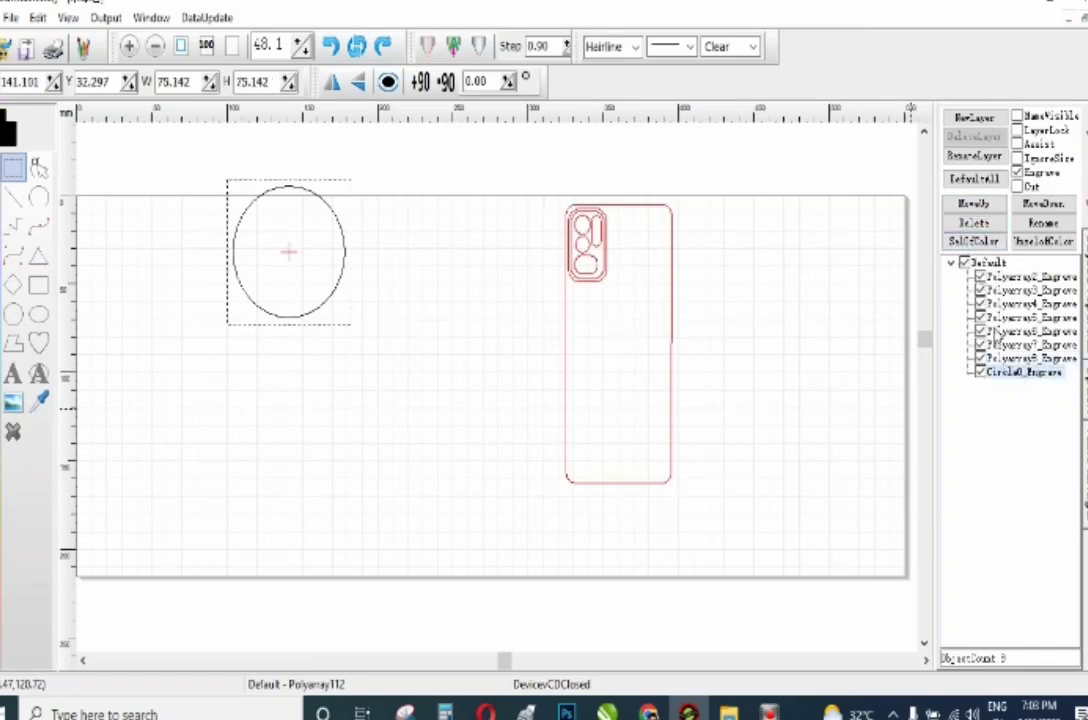
click(974, 223)
Highlight the phone model's camera outlines one at a time from the layer list.
click(1022, 277)
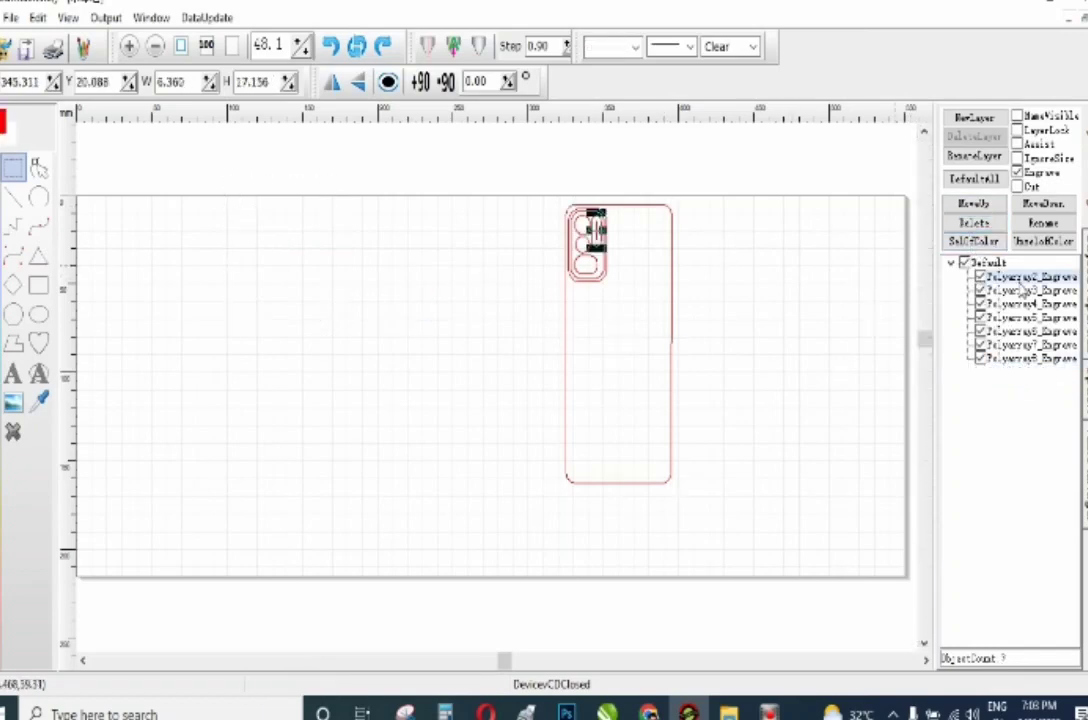
click(1020, 290)
click(1020, 304)
click(1020, 317)
click(1020, 331)
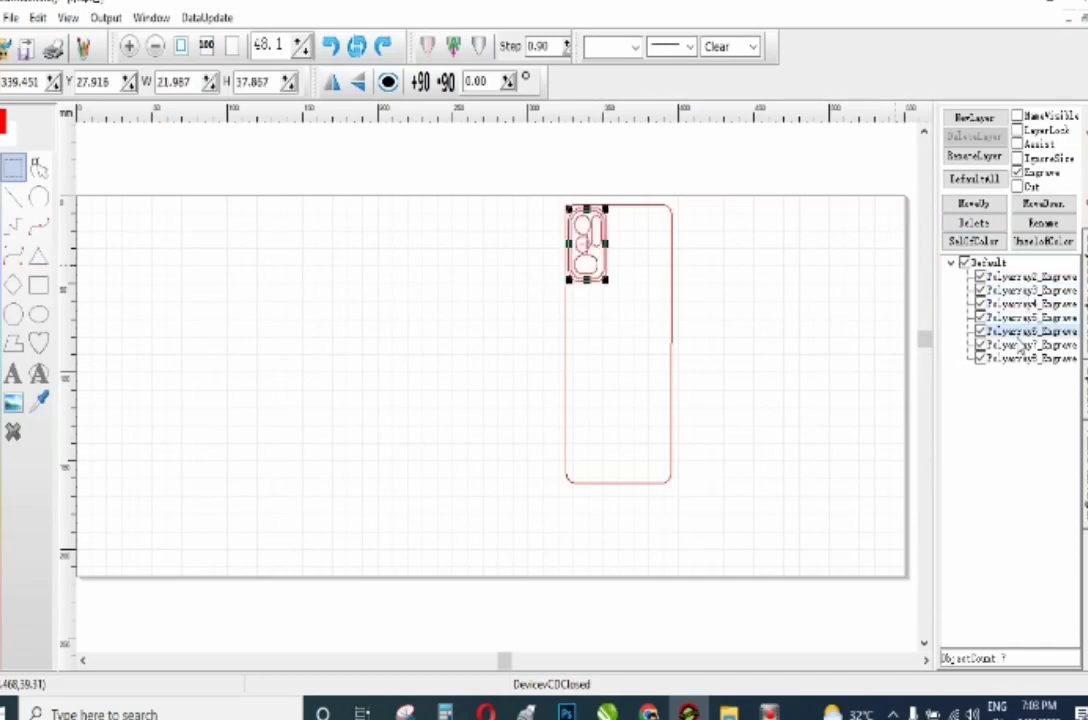
click(1020, 345)
Move the phone's outer outline, the outermost camera frame and the small lens circle apart from the remaining camera parts.
click(1022, 358)
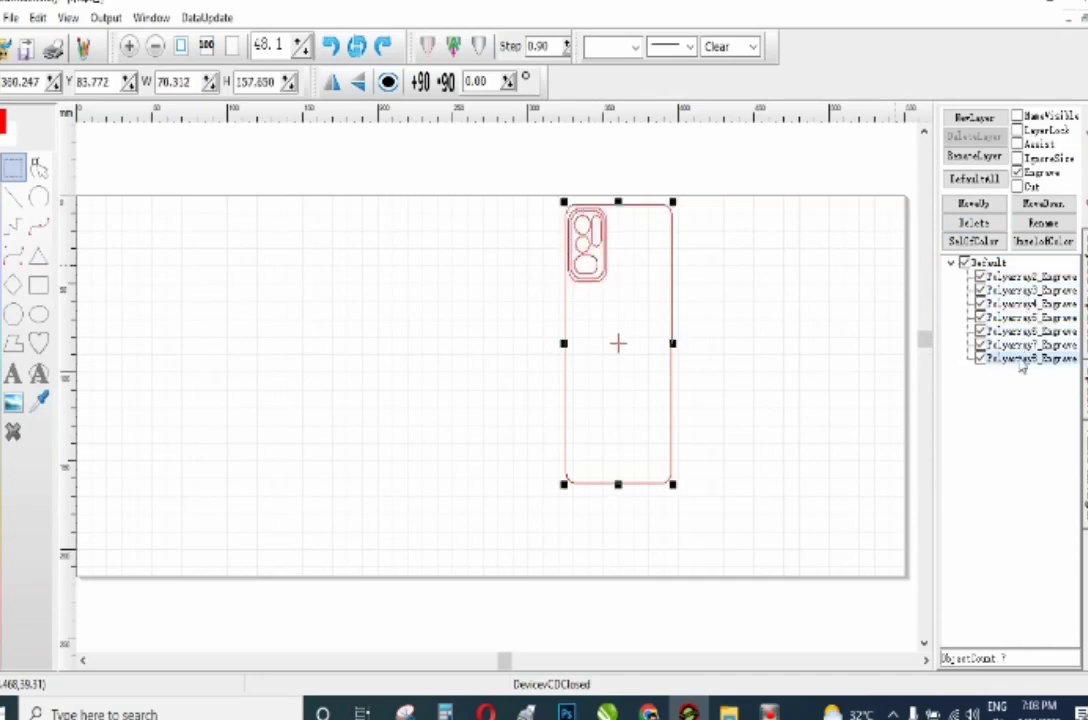
drag(663, 301, 823, 306)
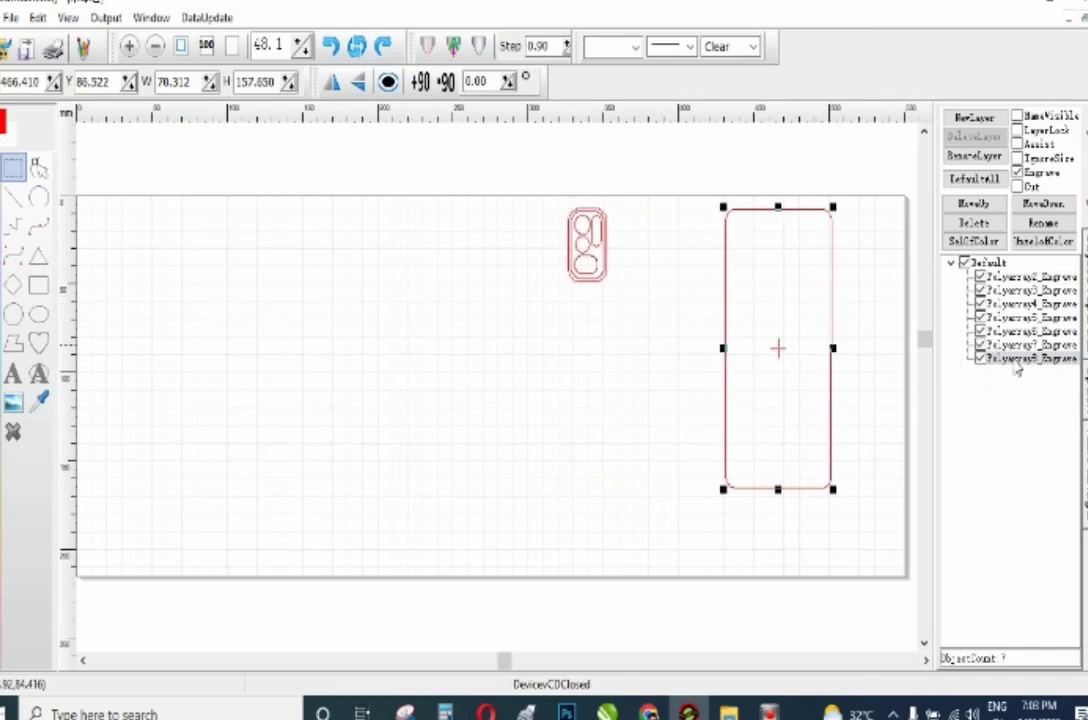
click(603, 262)
drag(603, 262, 642, 340)
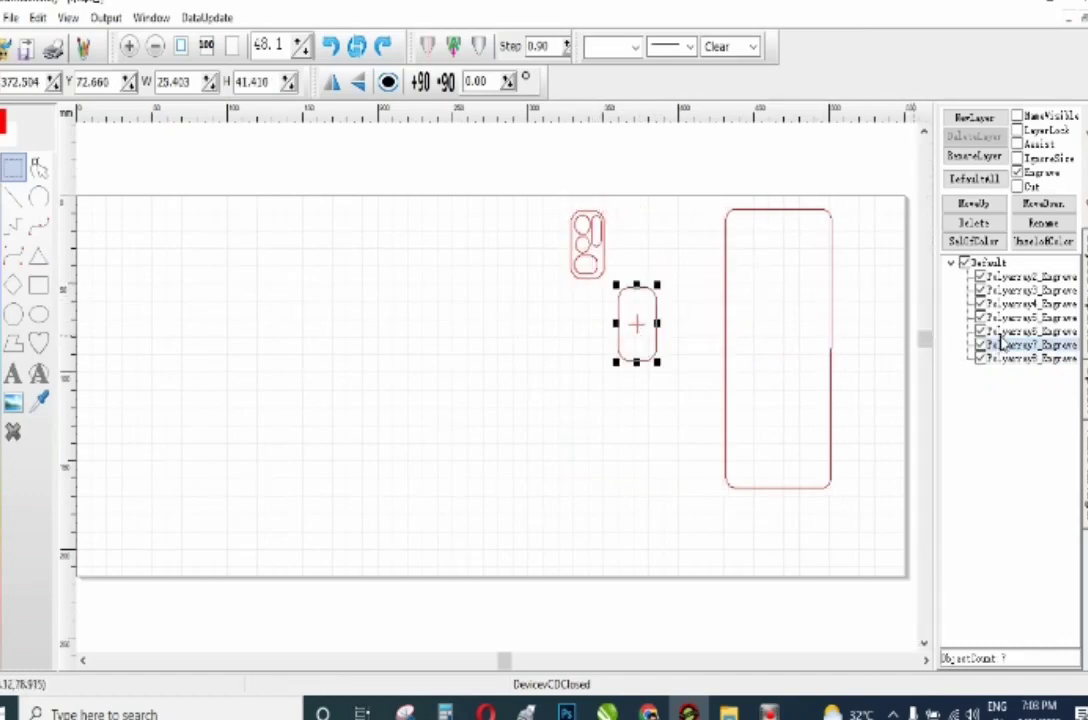
click(591, 279)
drag(583, 252, 666, 256)
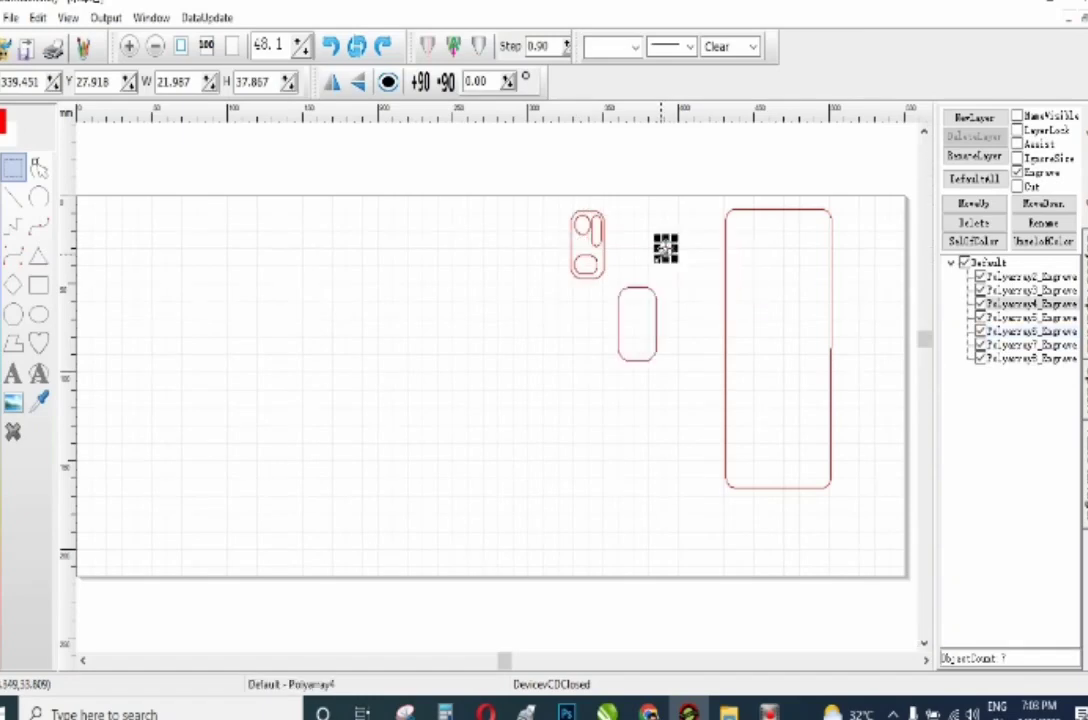
click(873, 290)
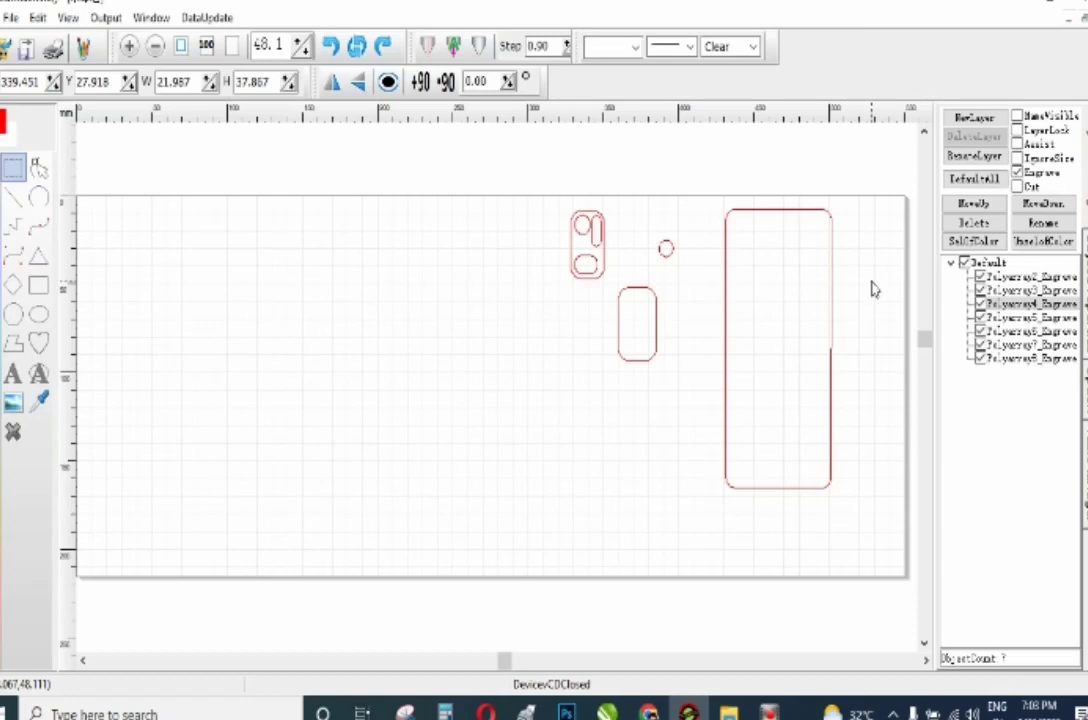
Move all the separated phone parts left together, and pick individual lens outlines from the layer list.
drag(845, 190, 466, 540)
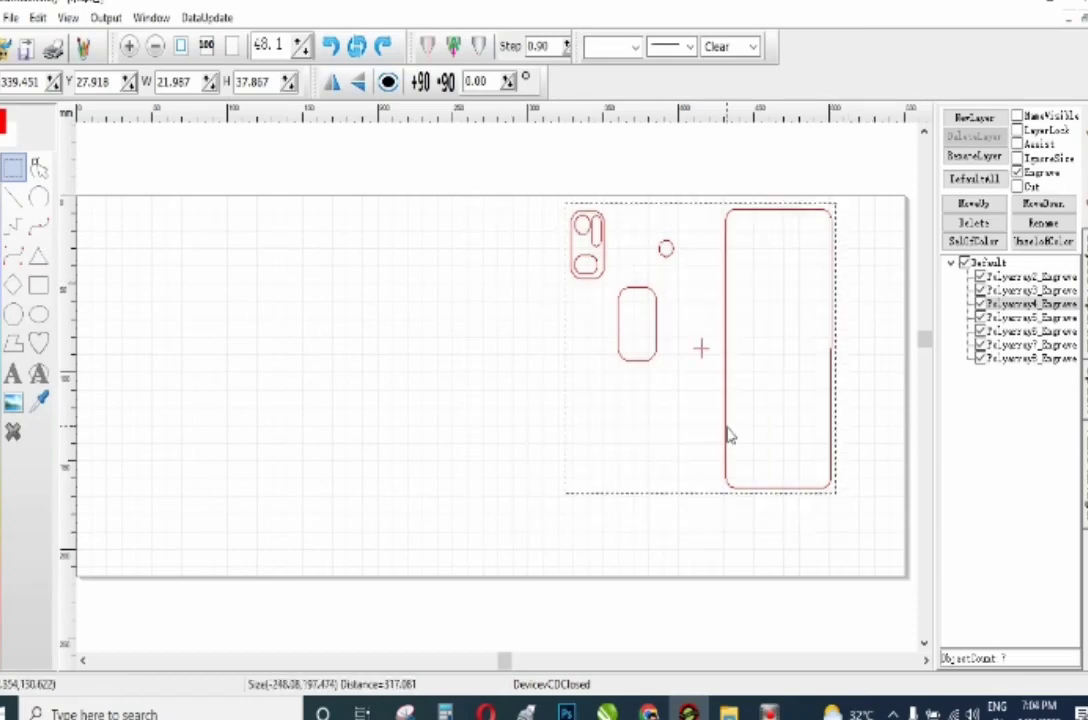
drag(728, 433, 537, 456)
click(1006, 290)
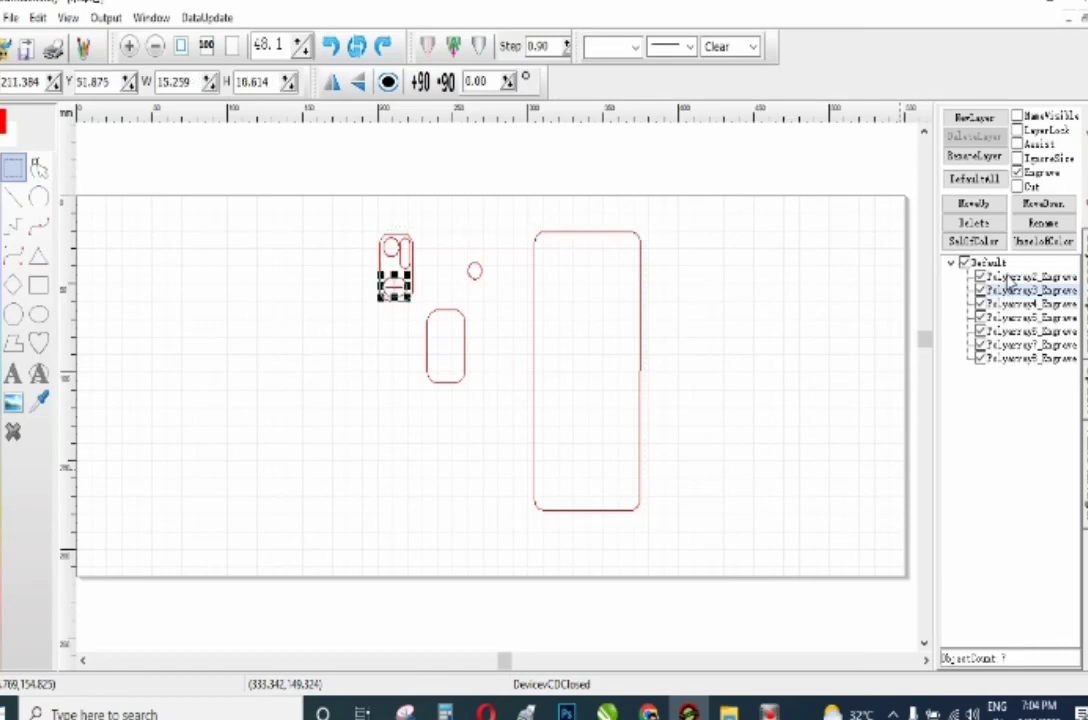
click(1008, 278)
click(1010, 291)
Fill the phone's large outer outline with white and shift it slightly to the right.
click(656, 372)
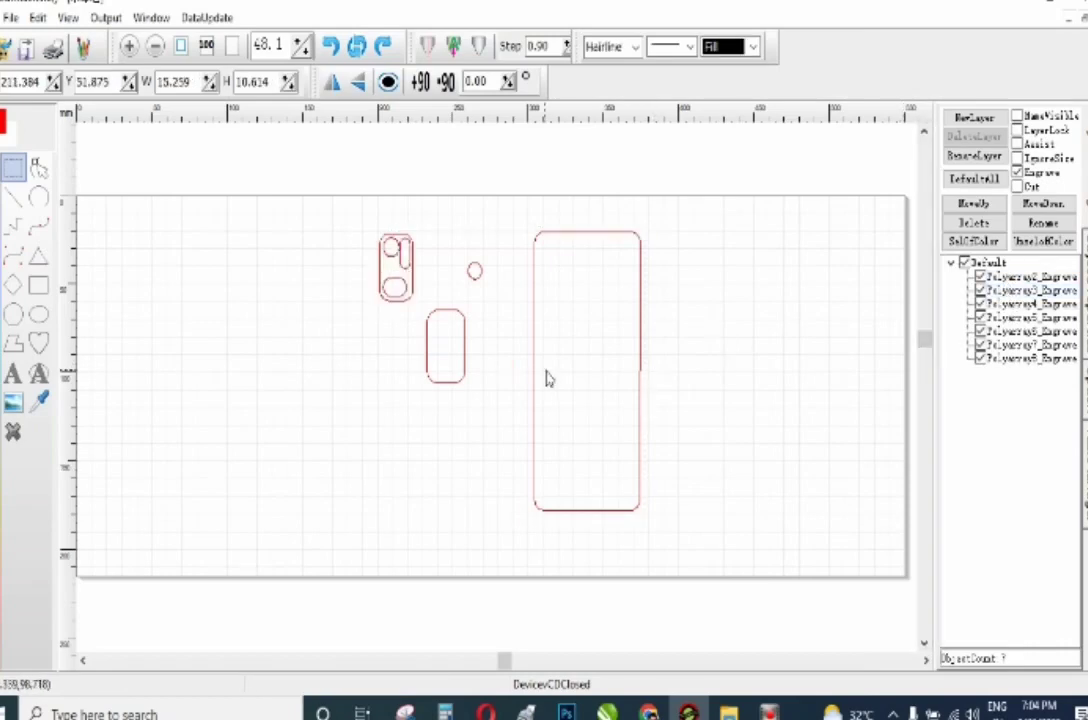
drag(664, 222, 508, 585)
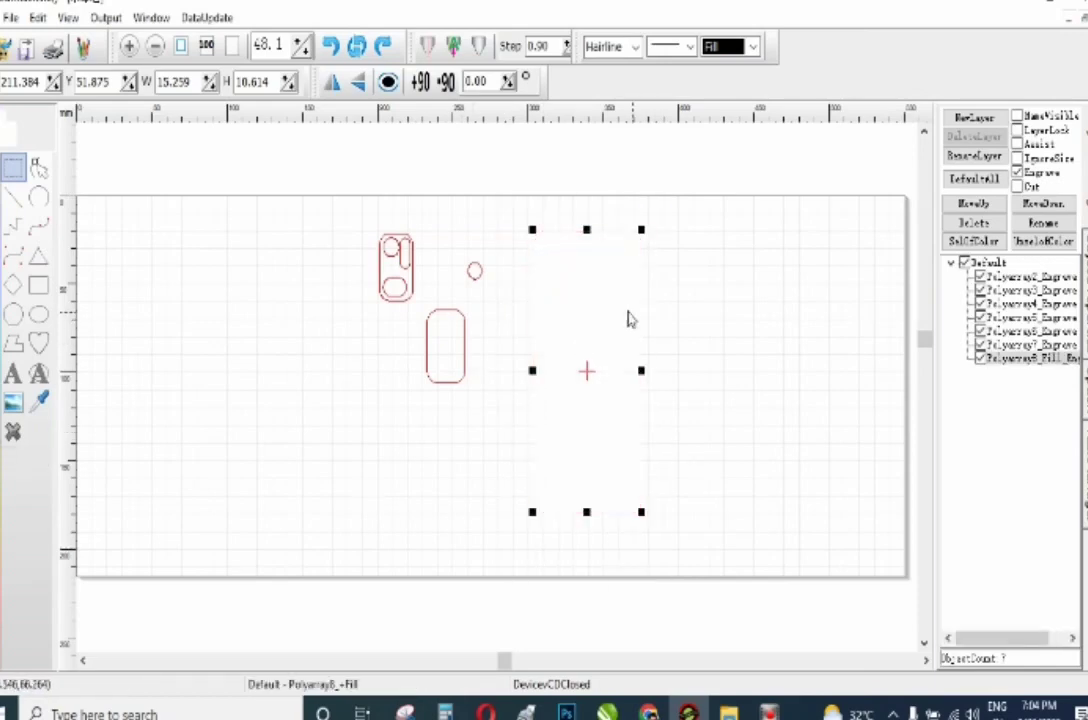
click(657, 305)
click(539, 369)
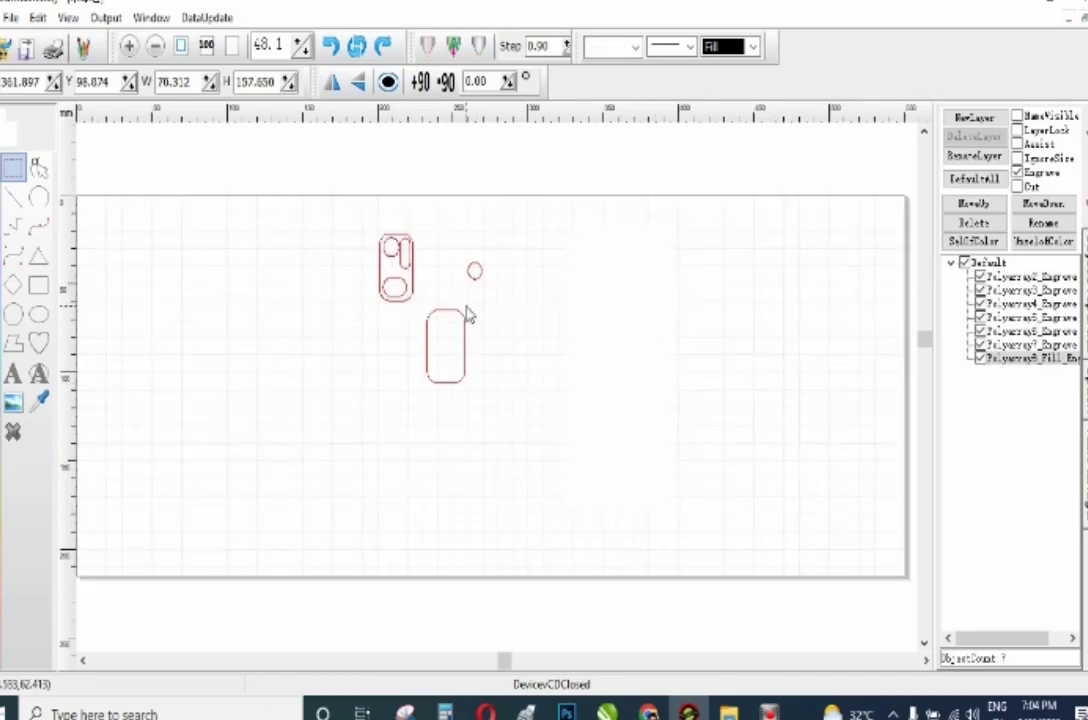
Draw a rectangle about 36 by 30 mm and position it inside the phone's large white outline.
click(12, 373)
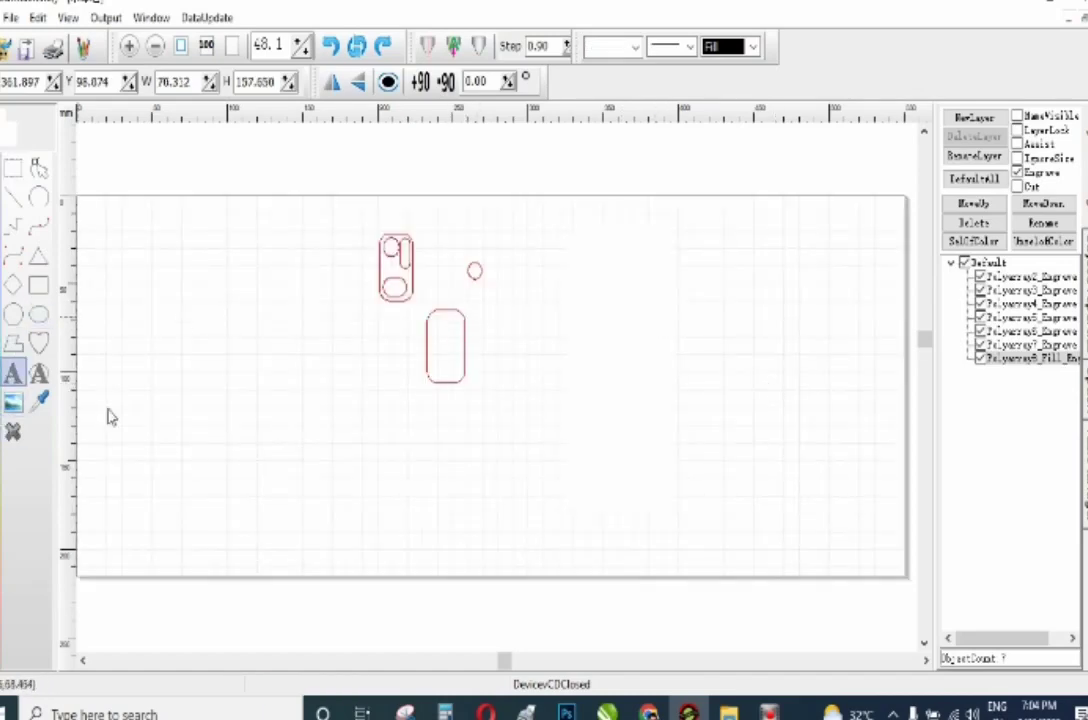
click(38, 285)
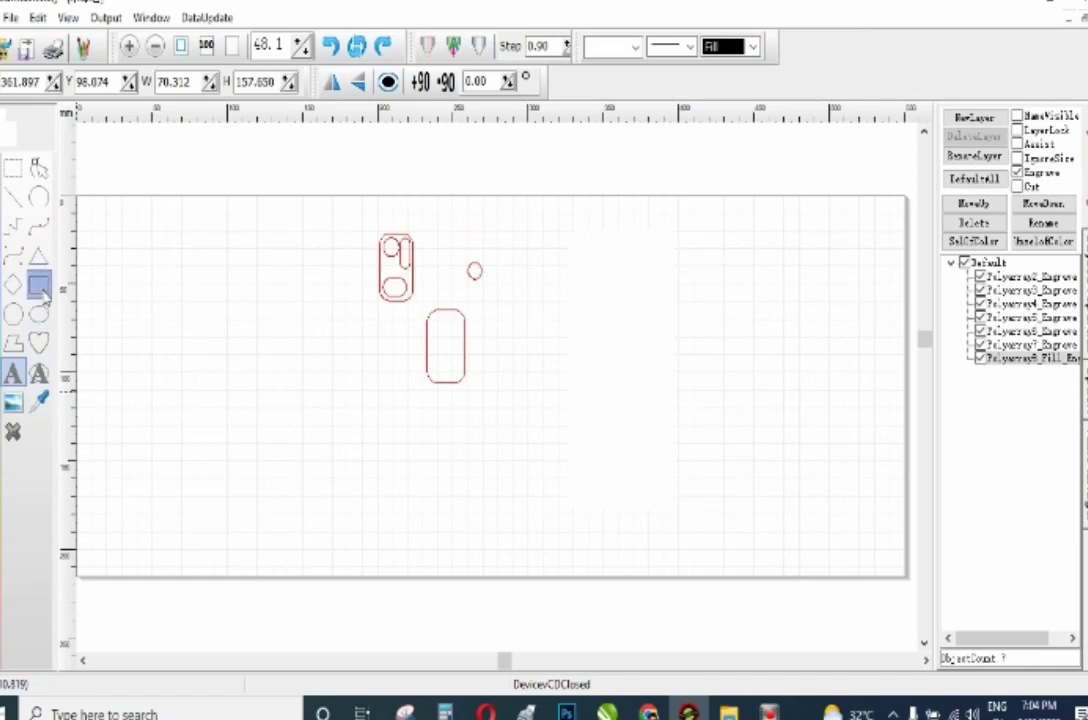
mouse_move(743, 420)
mouse_down()
mouse_move(680, 365)
mouse_move(789, 397)
mouse_up()
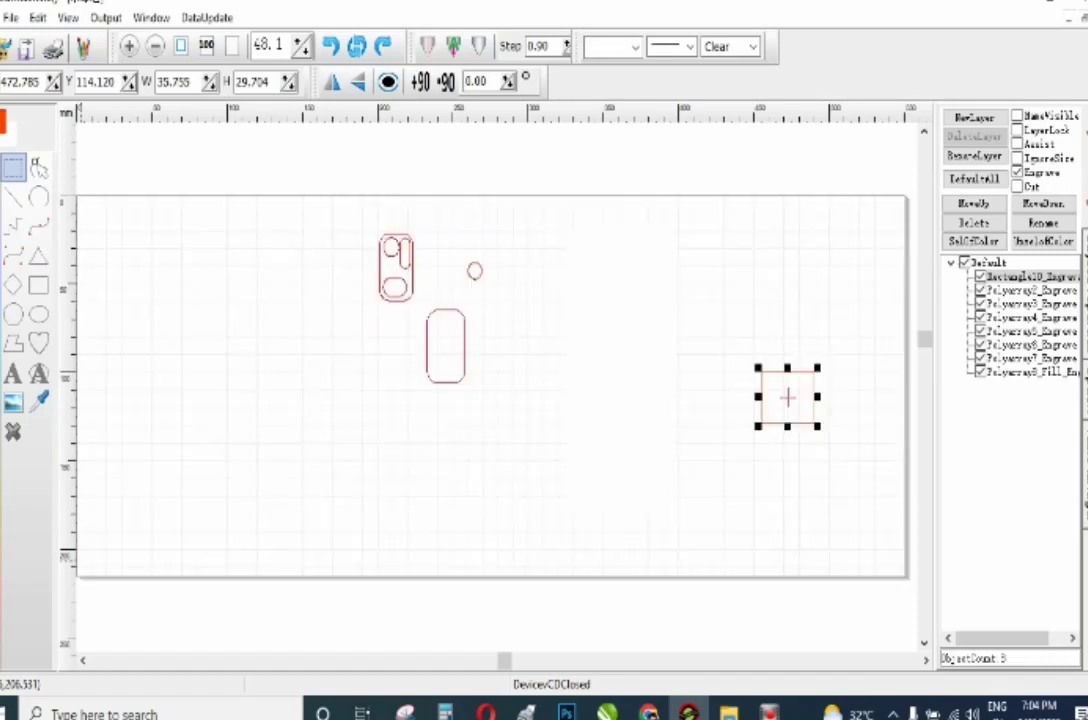
drag(789, 394, 644, 357)
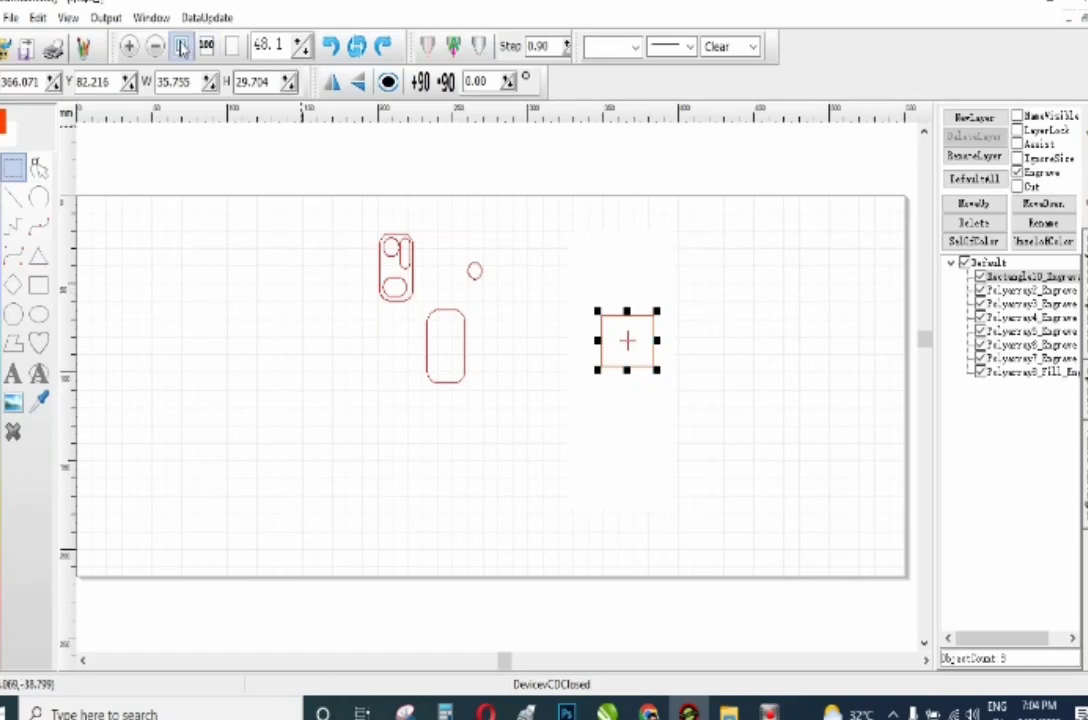
click(130, 46)
click(134, 47)
drag(653, 340, 619, 339)
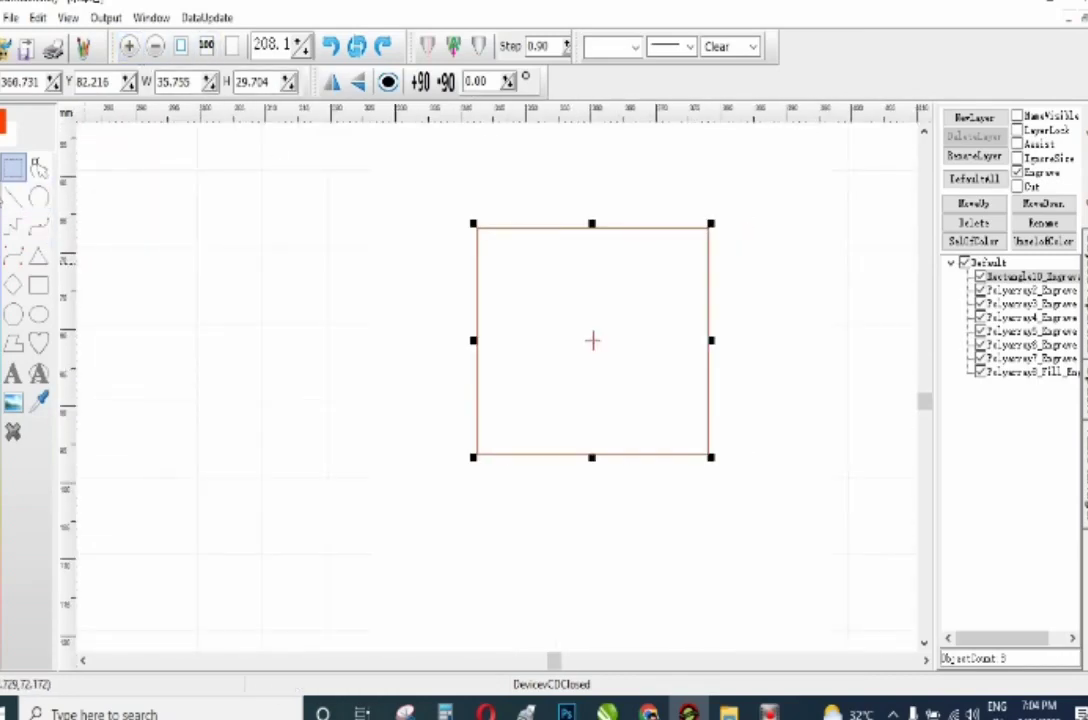
Fill the rectangle with black and the phone's large outline with orange, shifting the rectangle slightly to the right.
click(2, 176)
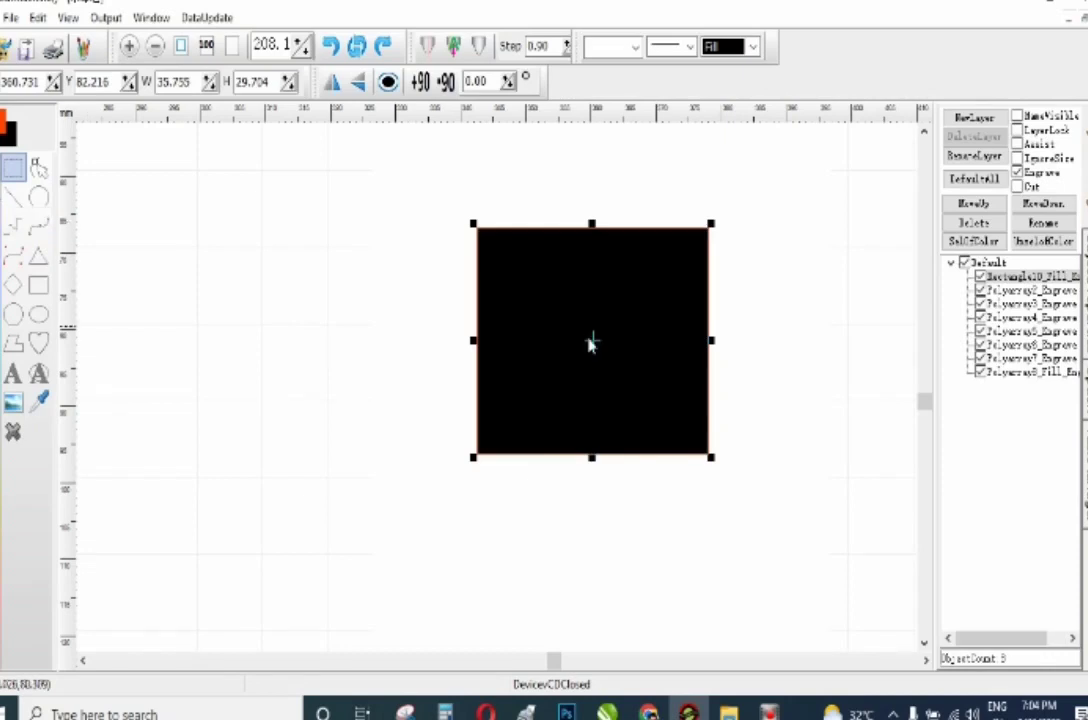
click(801, 381)
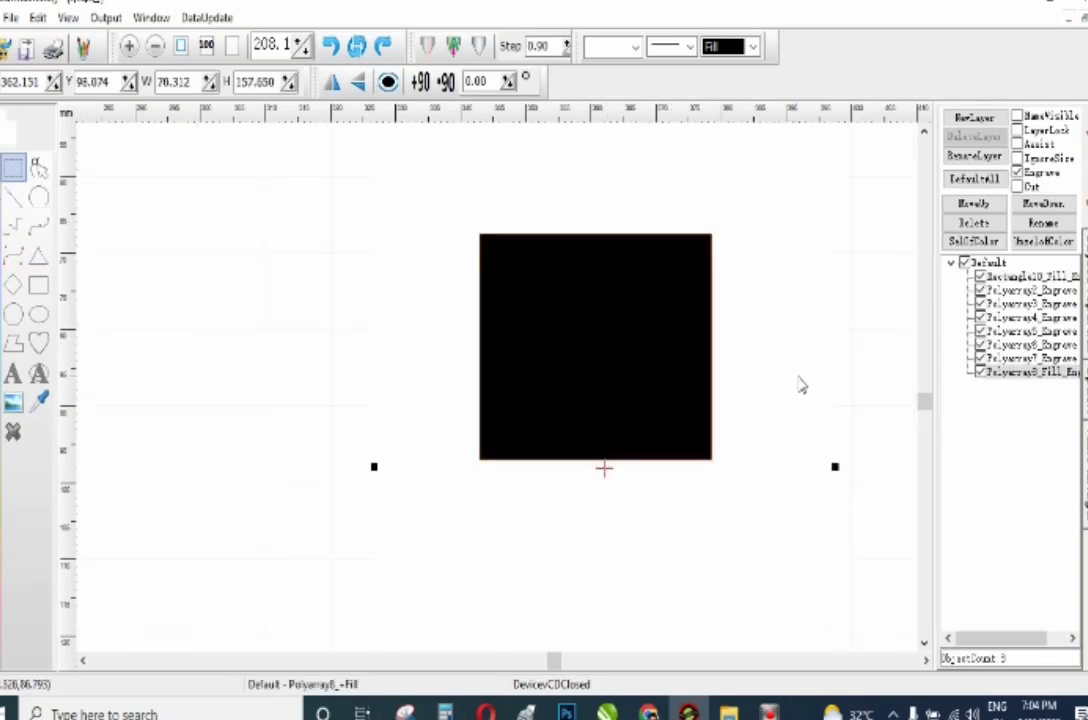
click(1, 558)
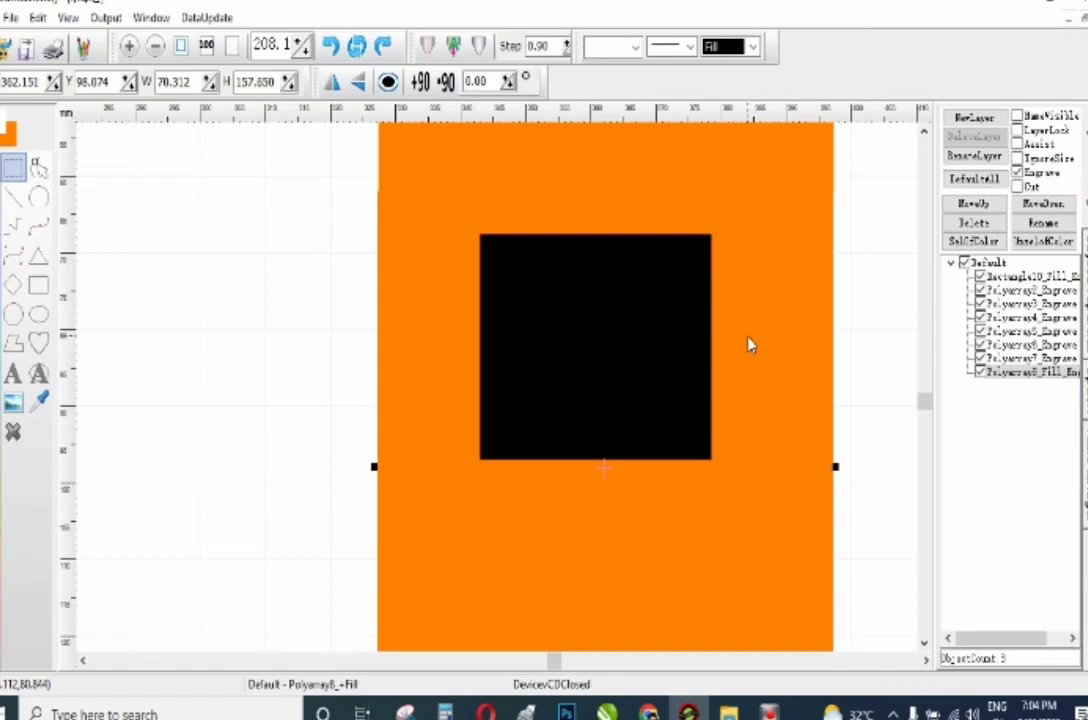
click(613, 336)
drag(628, 344, 642, 346)
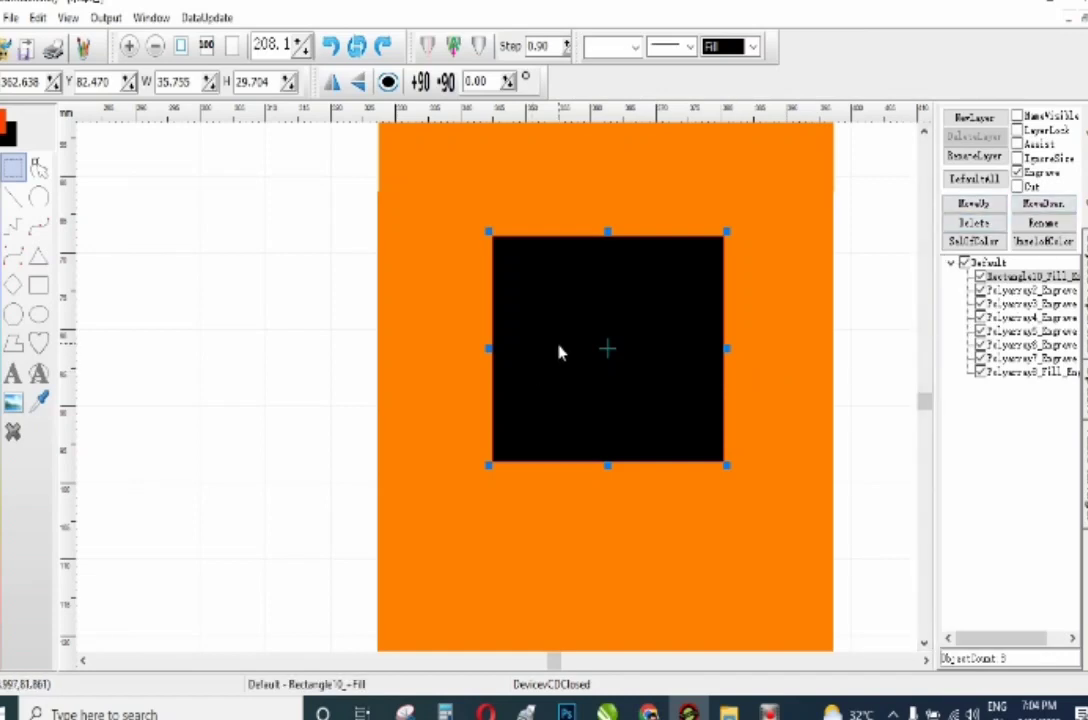
Move the black rectangle down the object order until it lies beneath the orange phone outline.
click(1040, 205)
click(1040, 205)
click(1040, 205)
click(1040, 205)
click(1040, 205)
click(1040, 205)
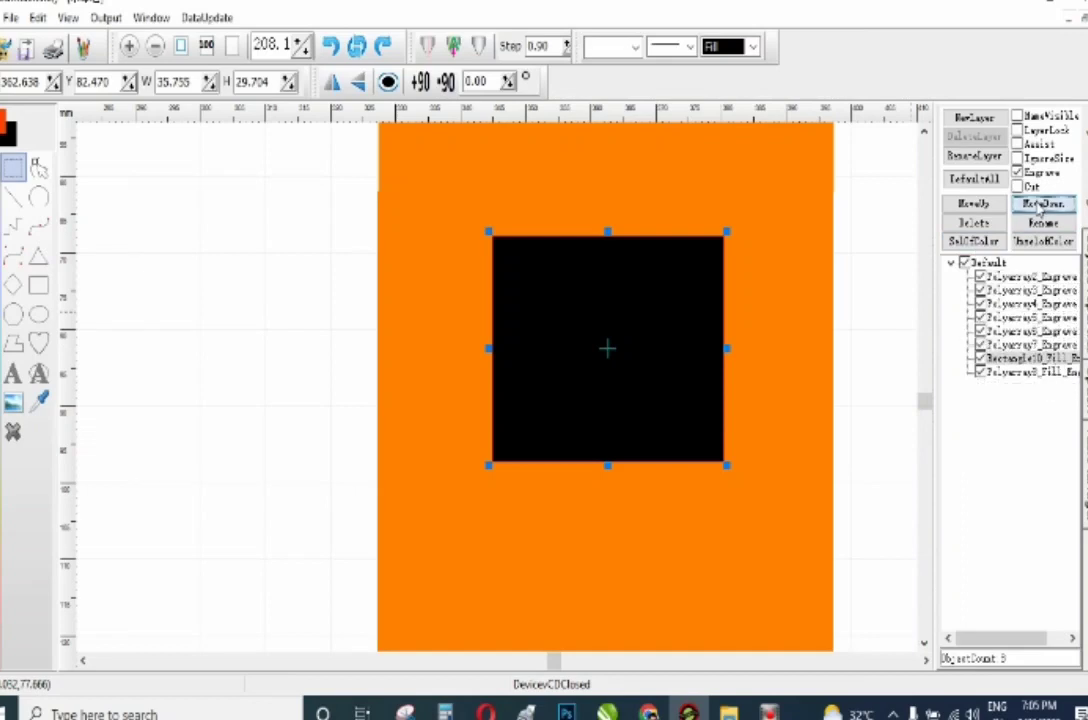
click(1040, 205)
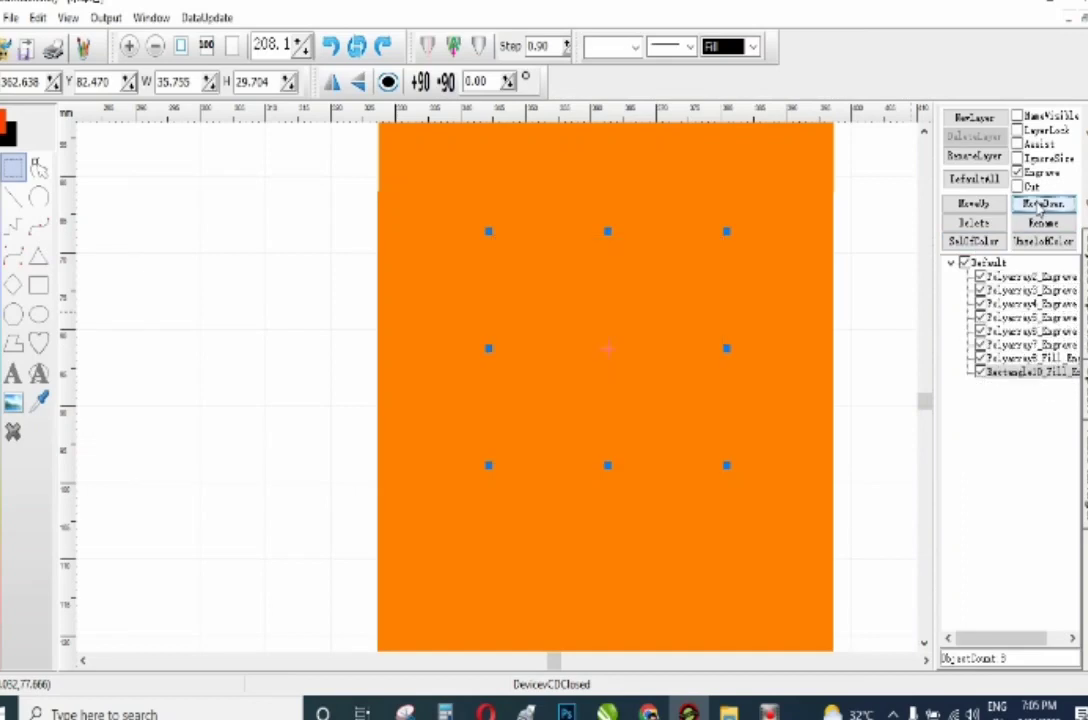
Bring the black rectangle back up to the top of the Default layer's object order.
click(973, 205)
click(973, 205)
click(973, 205)
click(973, 205)
click(973, 205)
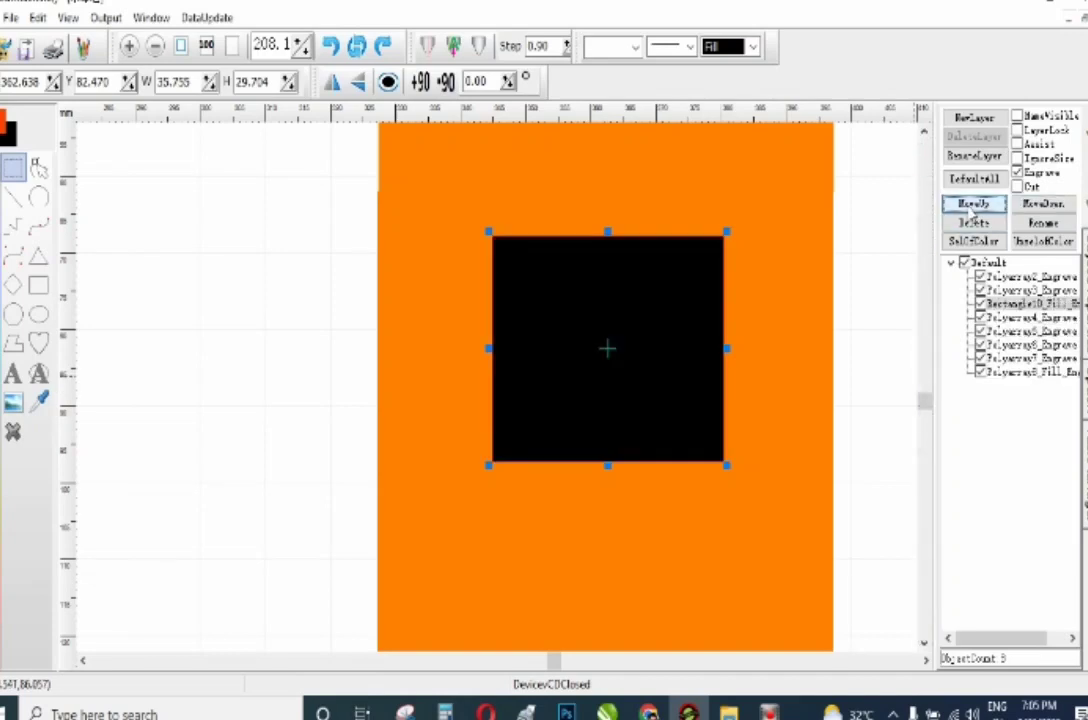
click(973, 205)
click(973, 205)
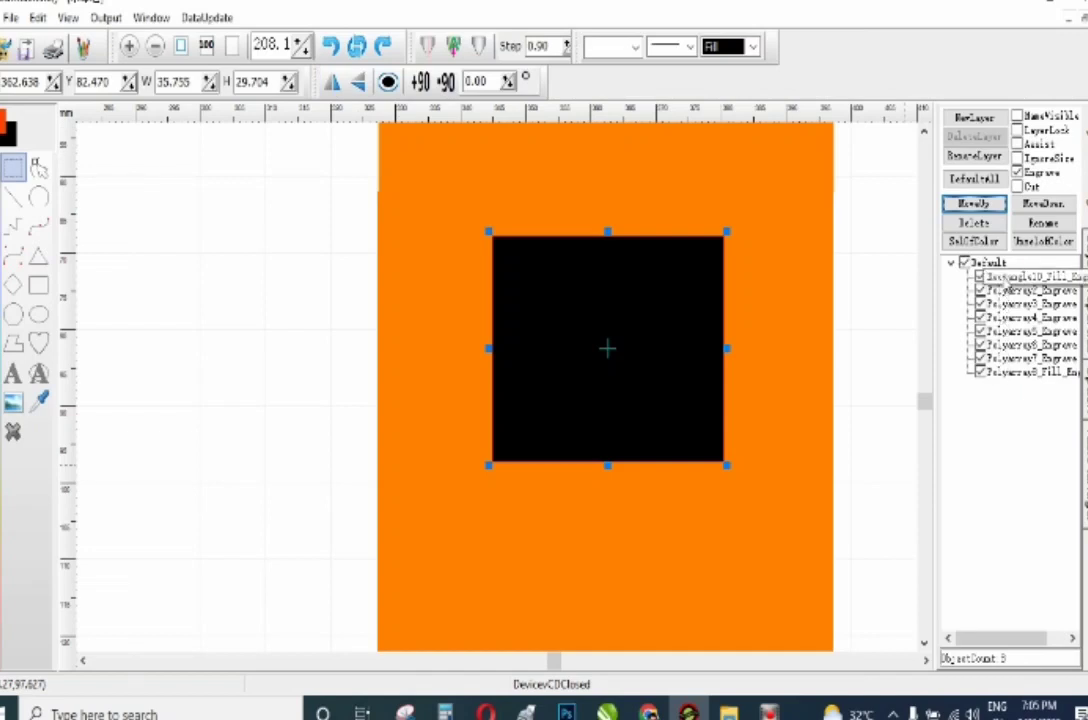
Place the black rectangle over the separated camera frame outline and send it to the end of the object order.
click(231, 46)
drag(634, 274, 465, 305)
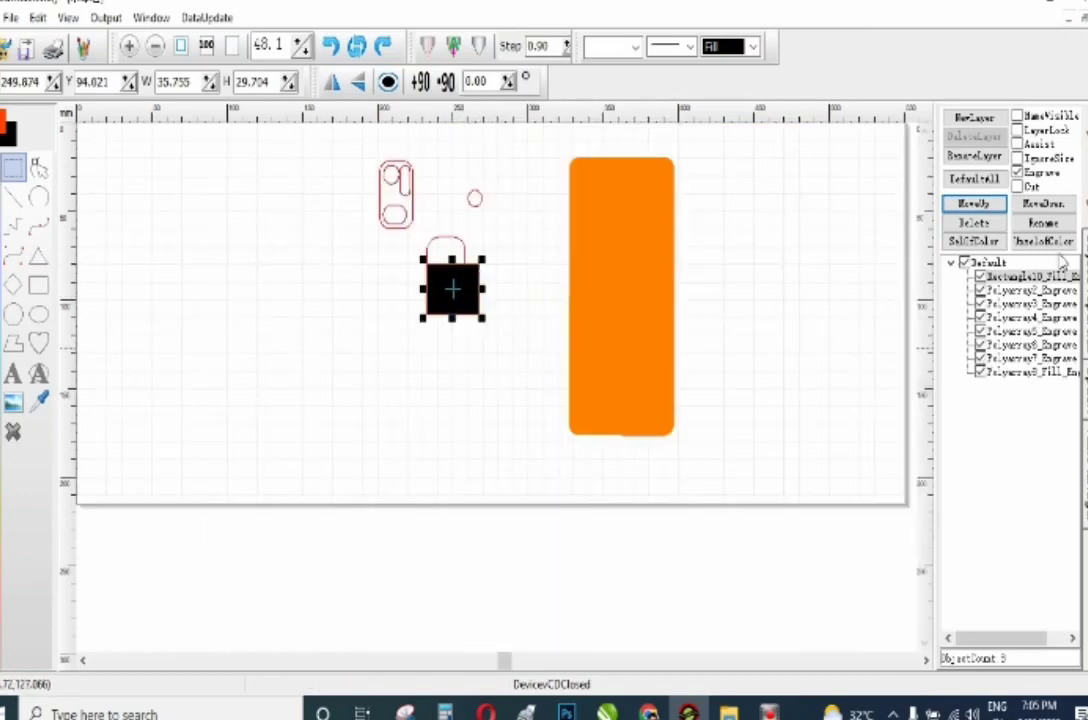
click(1044, 204)
click(1046, 204)
click(1046, 204)
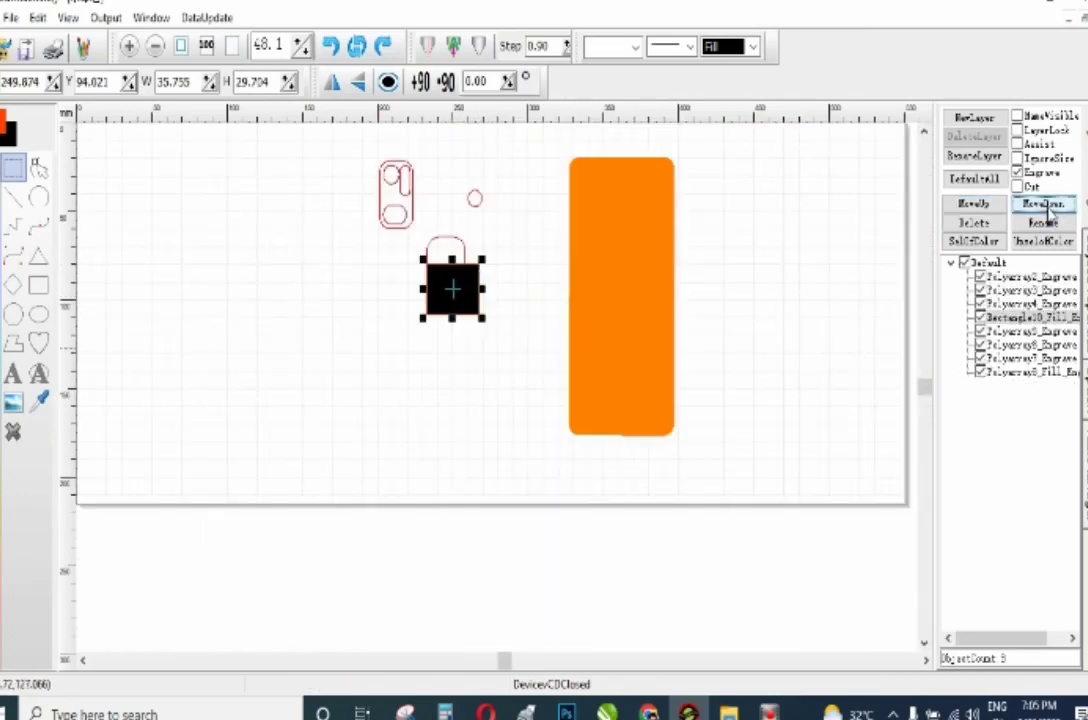
click(1046, 204)
click(1046, 204)
click(1046, 204)
click(1046, 204)
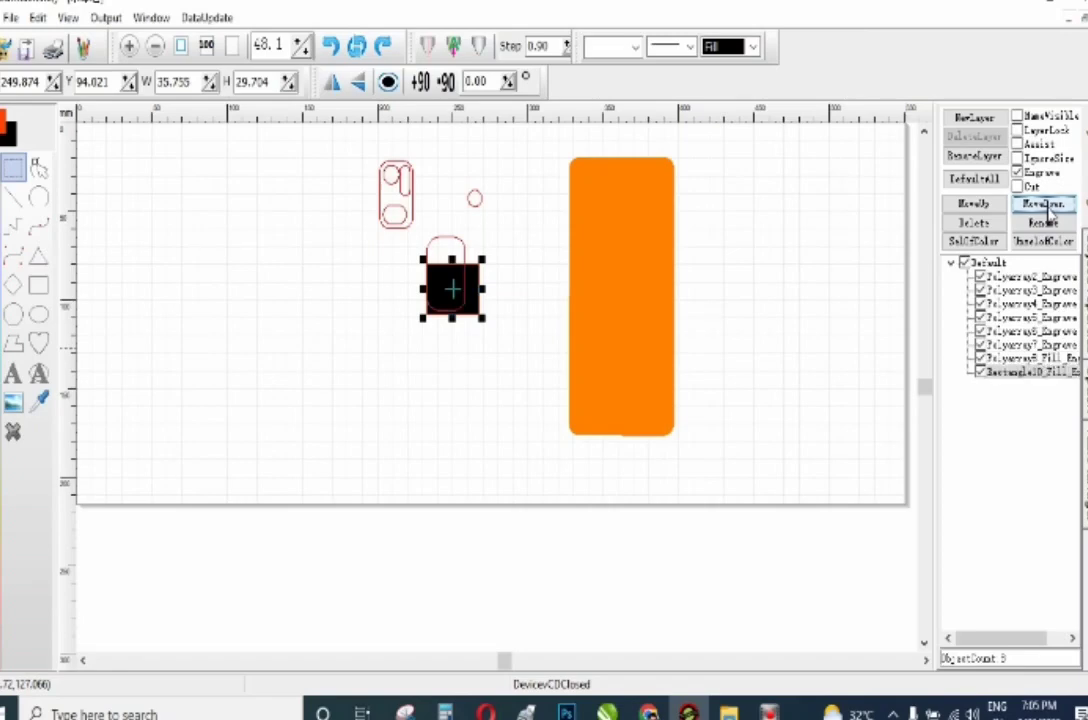
Raise the black rectangle three places in the object order while testing it over the lens outlines, and move it to empty space.
click(976, 206)
drag(452, 288, 397, 219)
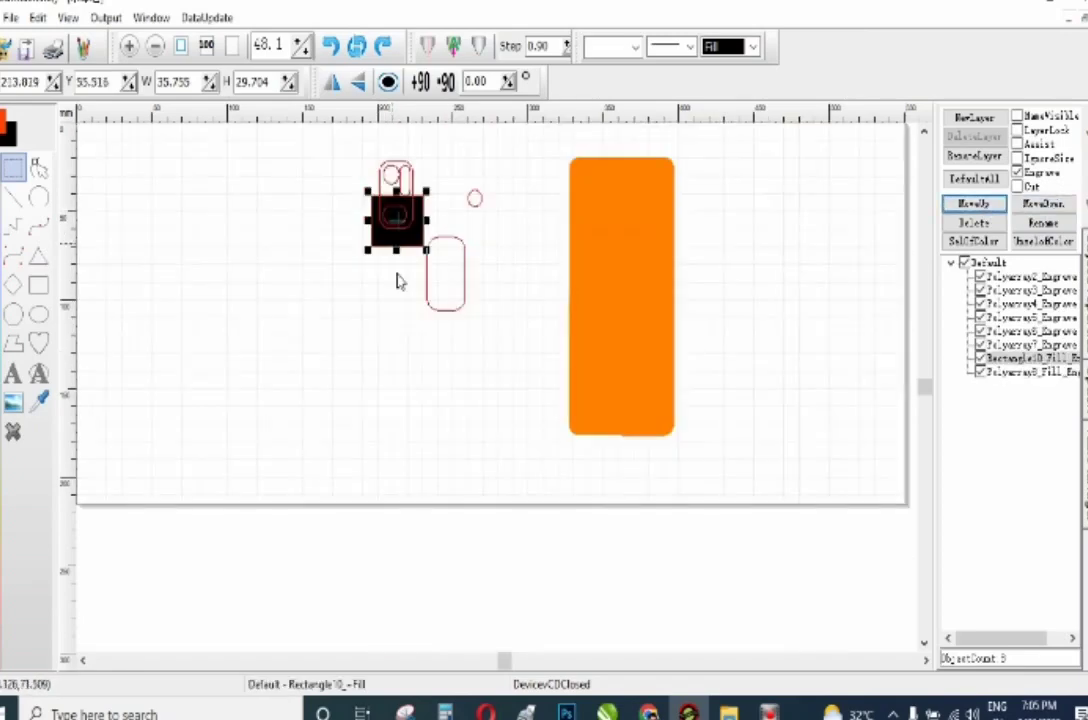
click(982, 205)
click(985, 205)
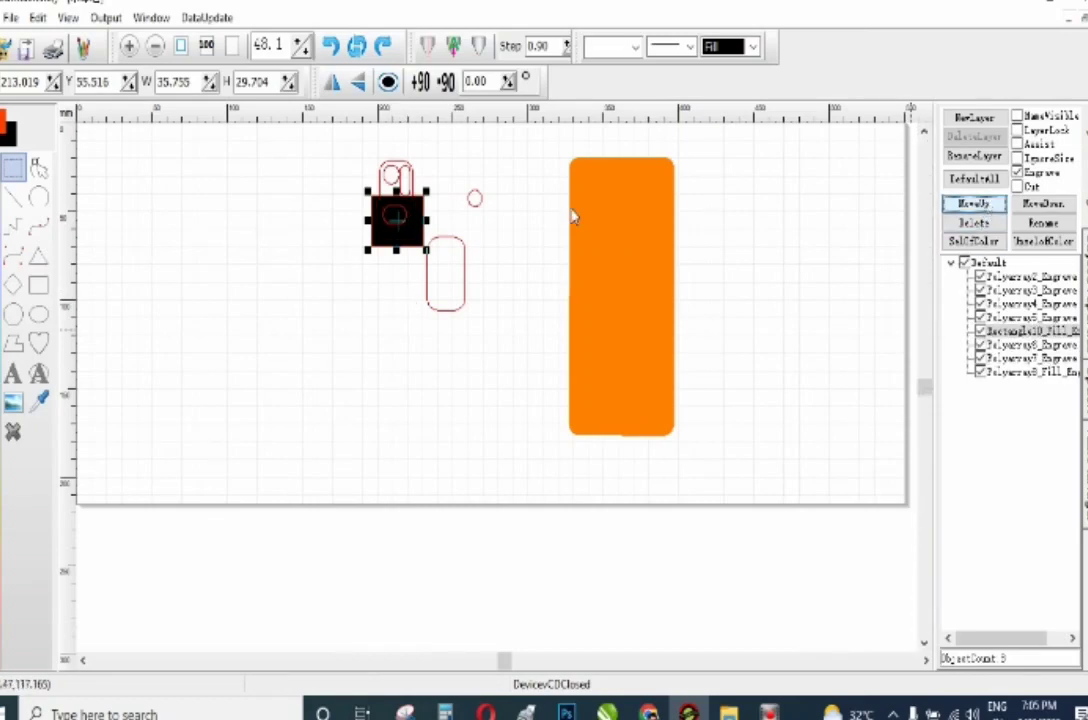
drag(403, 214, 521, 323)
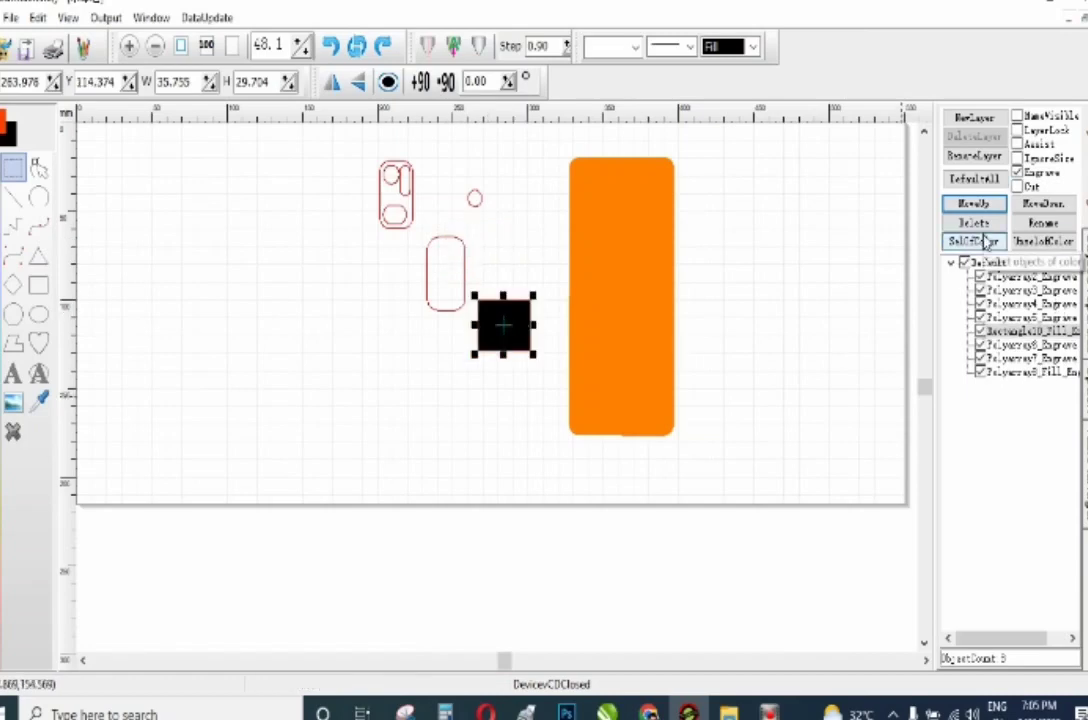
Rename the black rectangle object as shap1.
click(1045, 224)
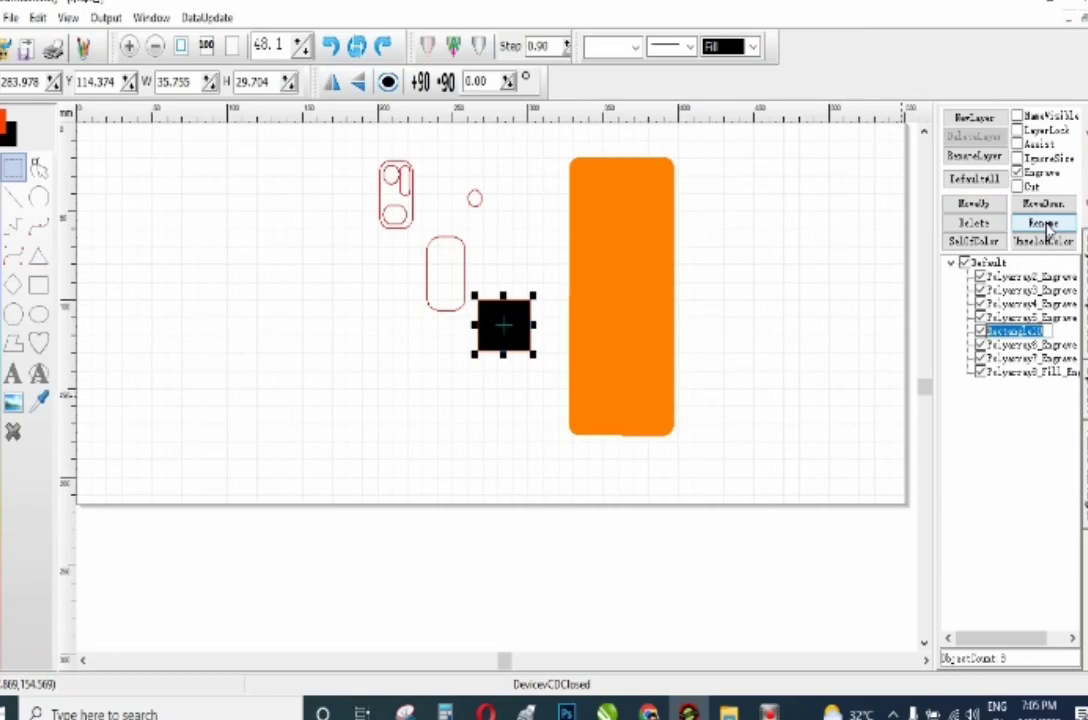
text(4)
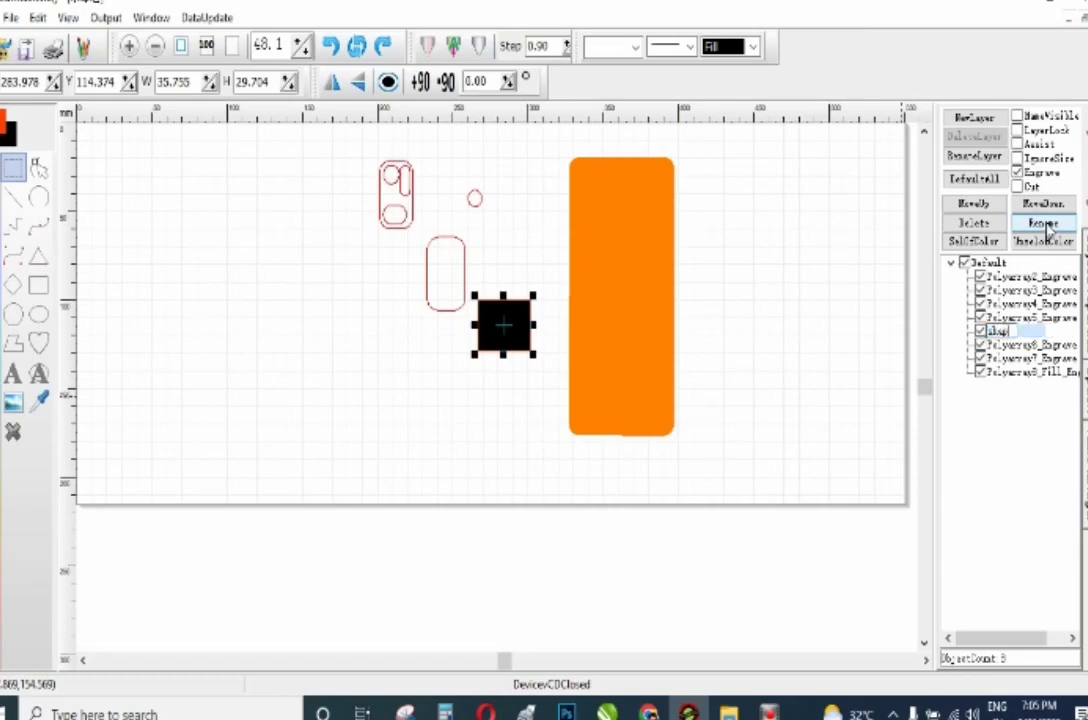
key(Return)
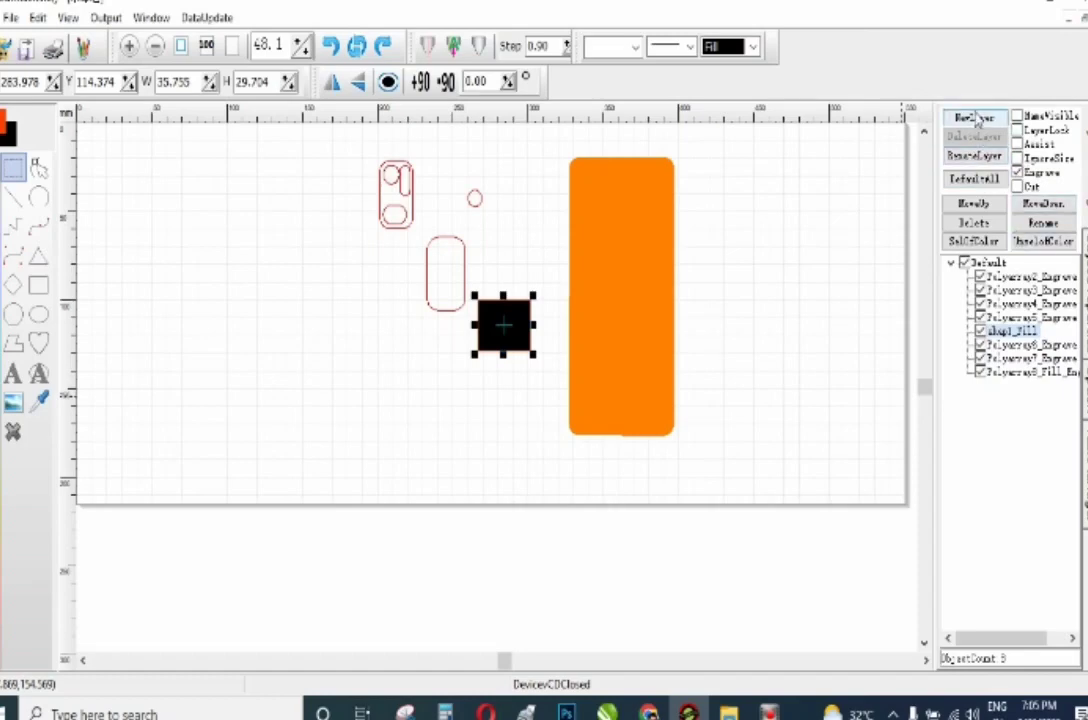
Add a new layer named Layer1 alongside the Default layer.
click(988, 262)
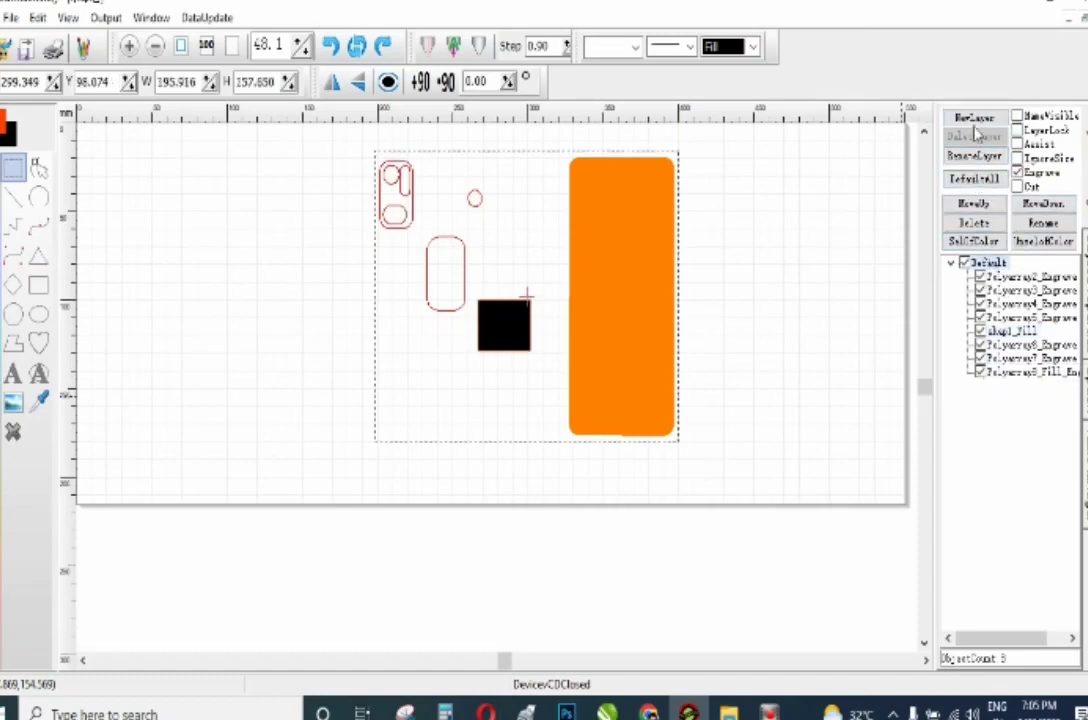
click(976, 118)
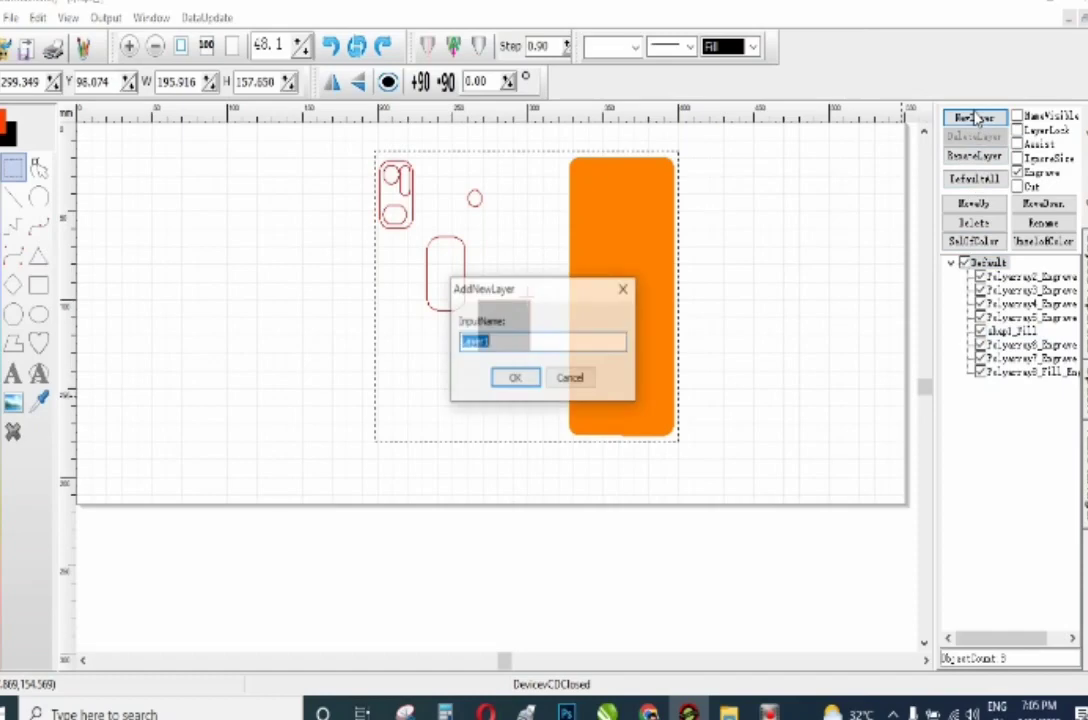
click(516, 377)
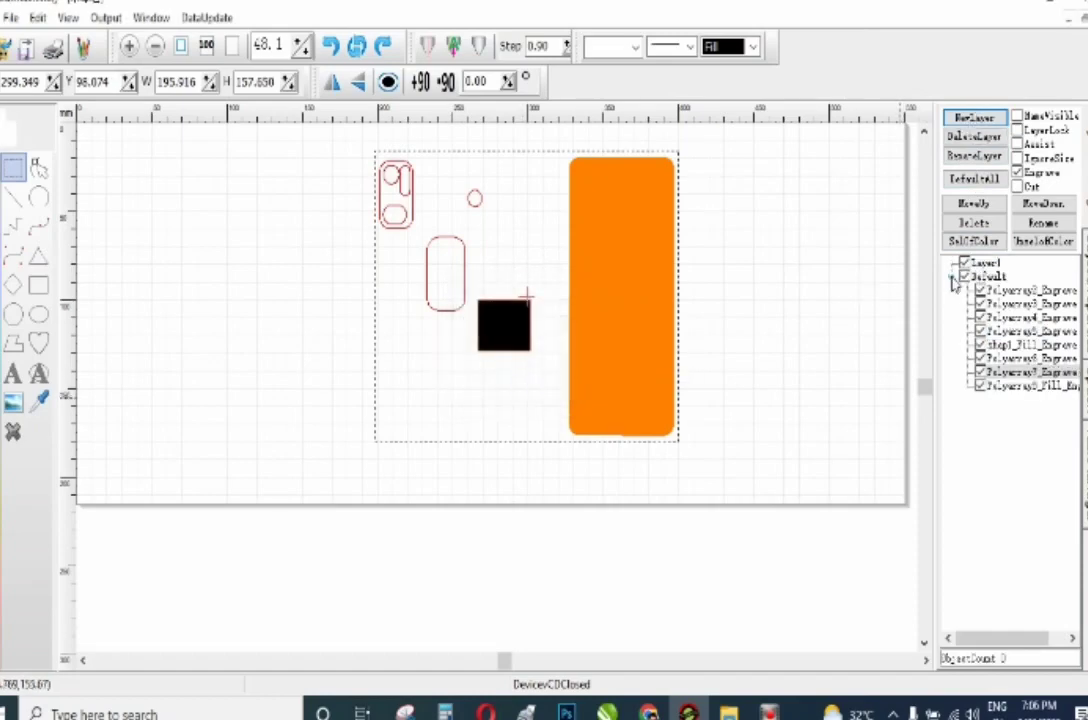
Collapse the Default layer and toggle the visibility of both layers, leaving only Layer1 hidden.
click(953, 280)
click(963, 264)
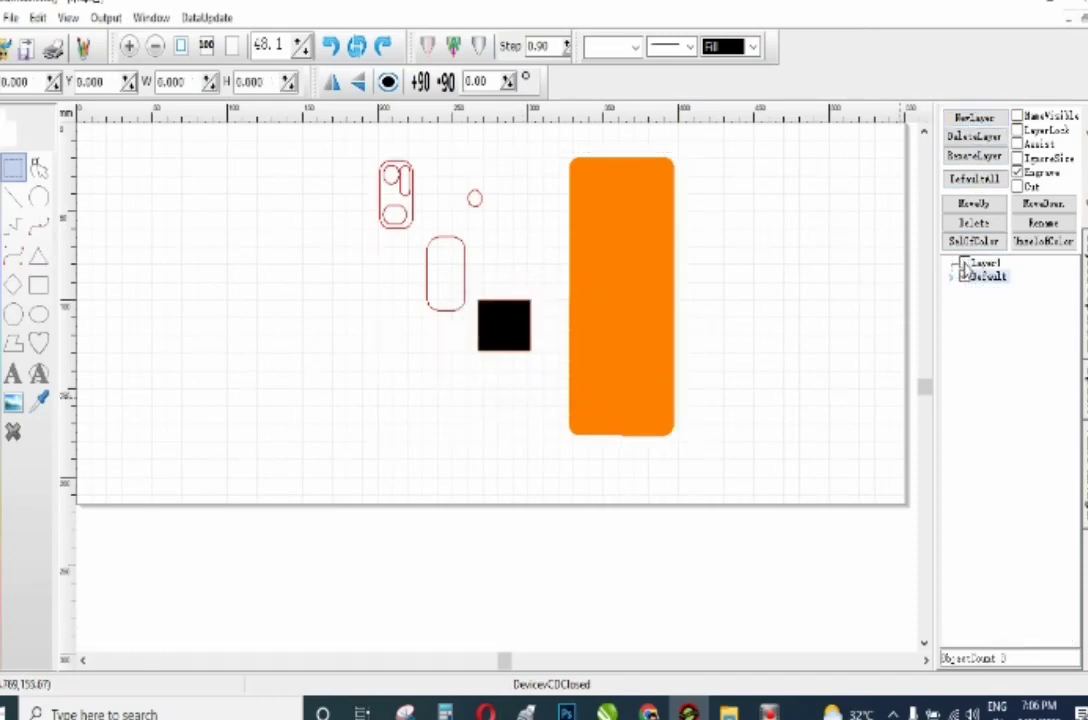
click(963, 280)
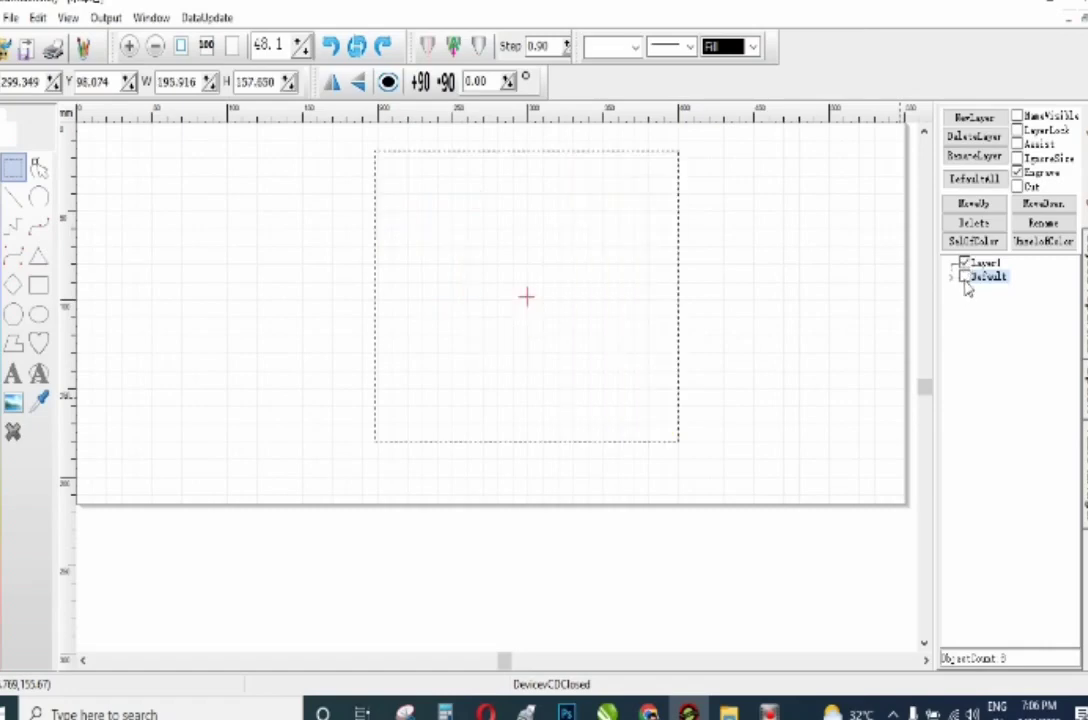
click(964, 281)
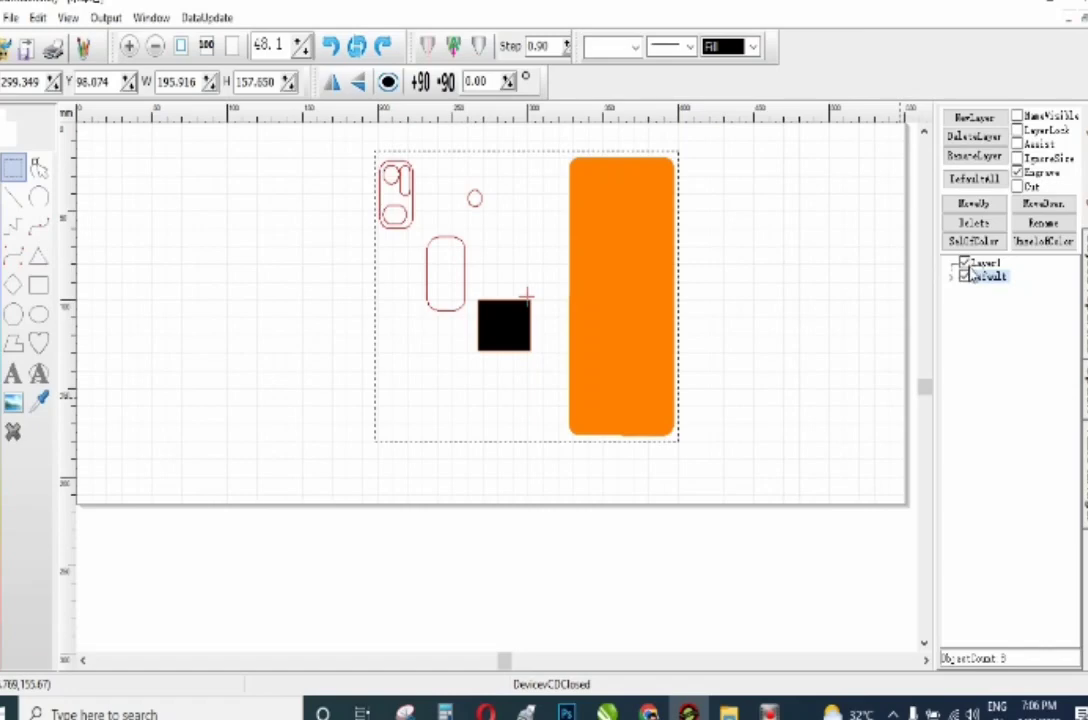
click(963, 266)
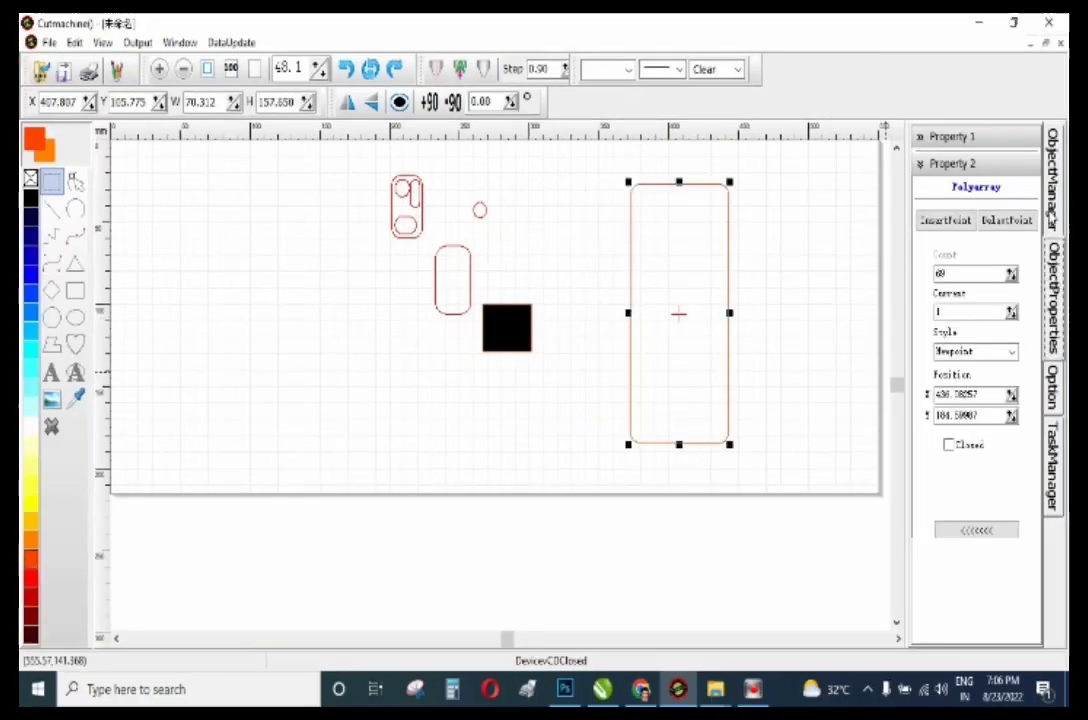
Open the phone outline's object properties and move the outline to about X 415, Y 155, past the page's lower edge.
click(1047, 211)
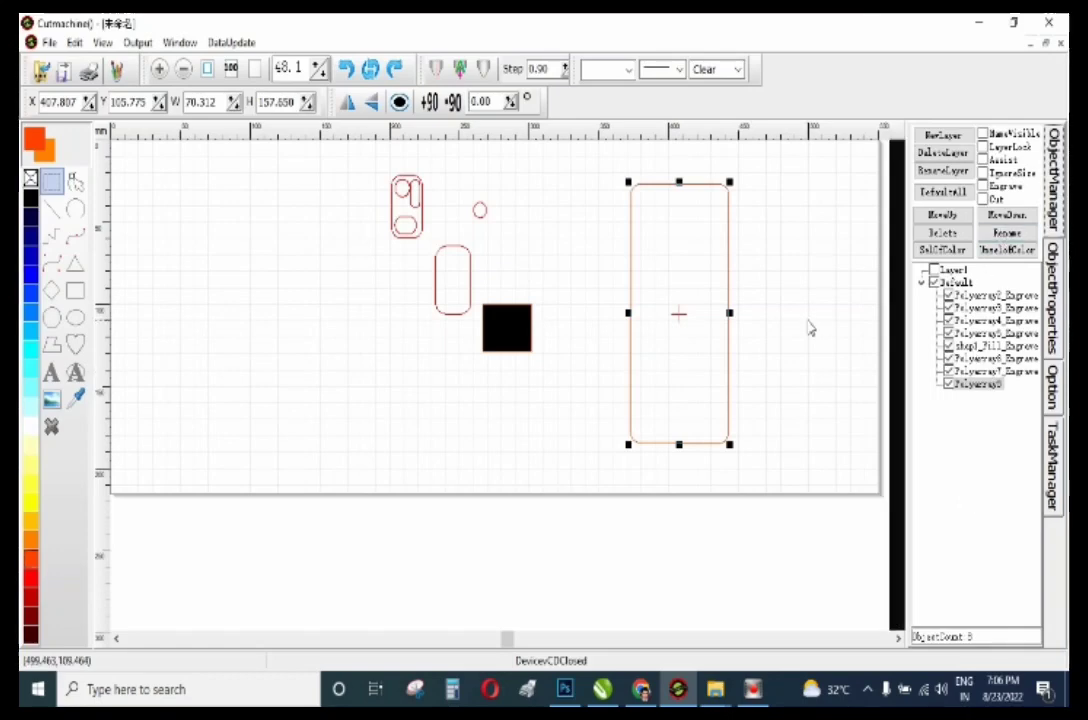
click(1054, 330)
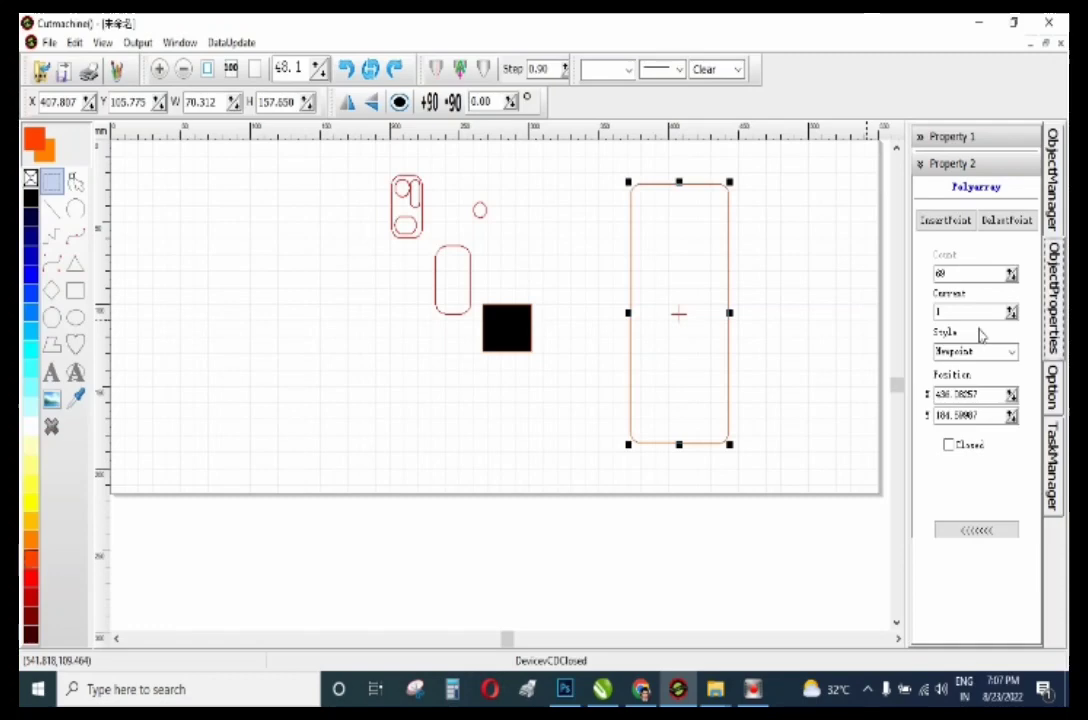
drag(659, 234, 693, 284)
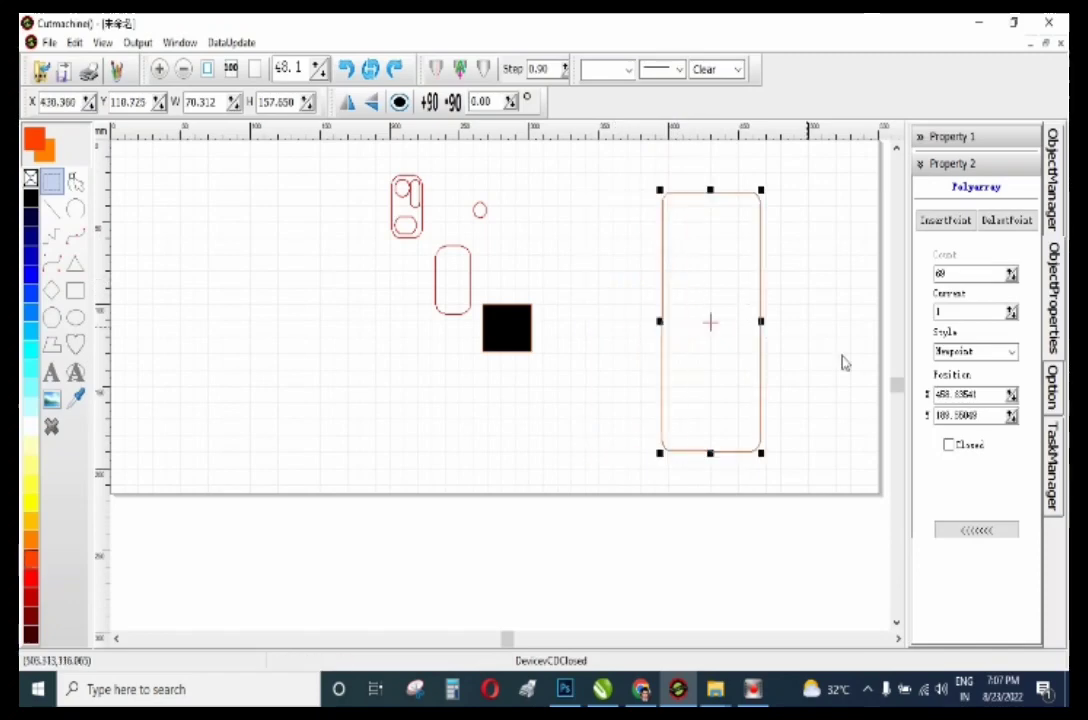
drag(731, 350, 665, 423)
Inspect the phone outline's layer and name properties, and open the page size, resolution and print style options.
click(925, 167)
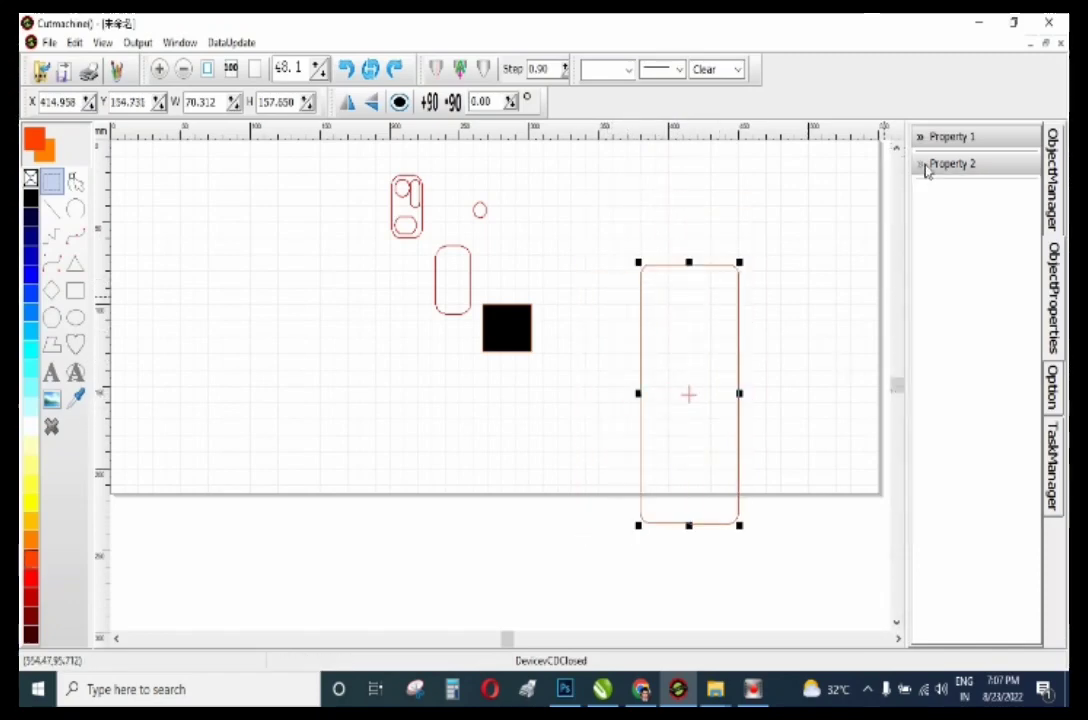
click(919, 140)
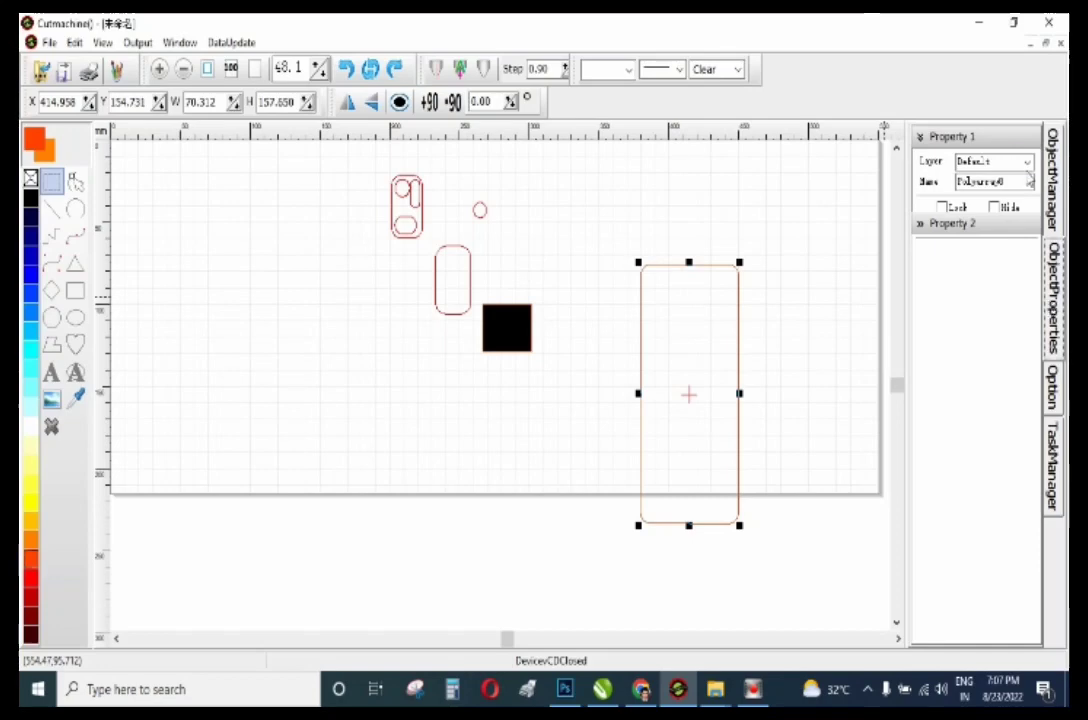
click(921, 139)
click(1052, 385)
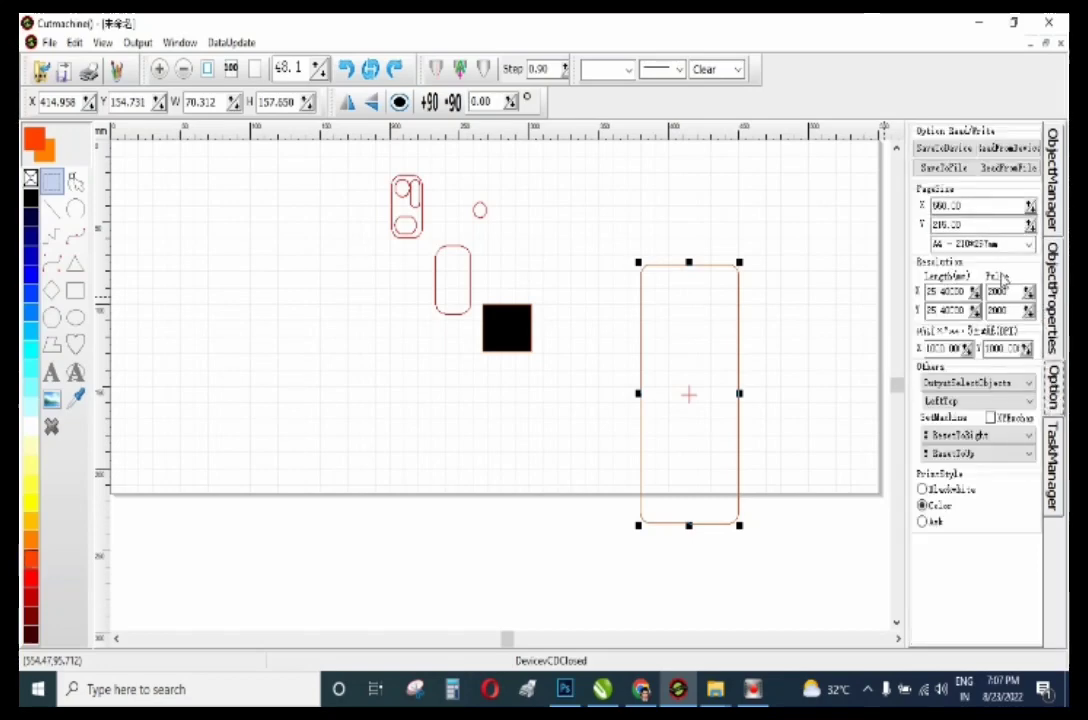
Move the phone outline back inside the page at about X 402, Y 110, and set the page width to 300 mm.
click(660, 250)
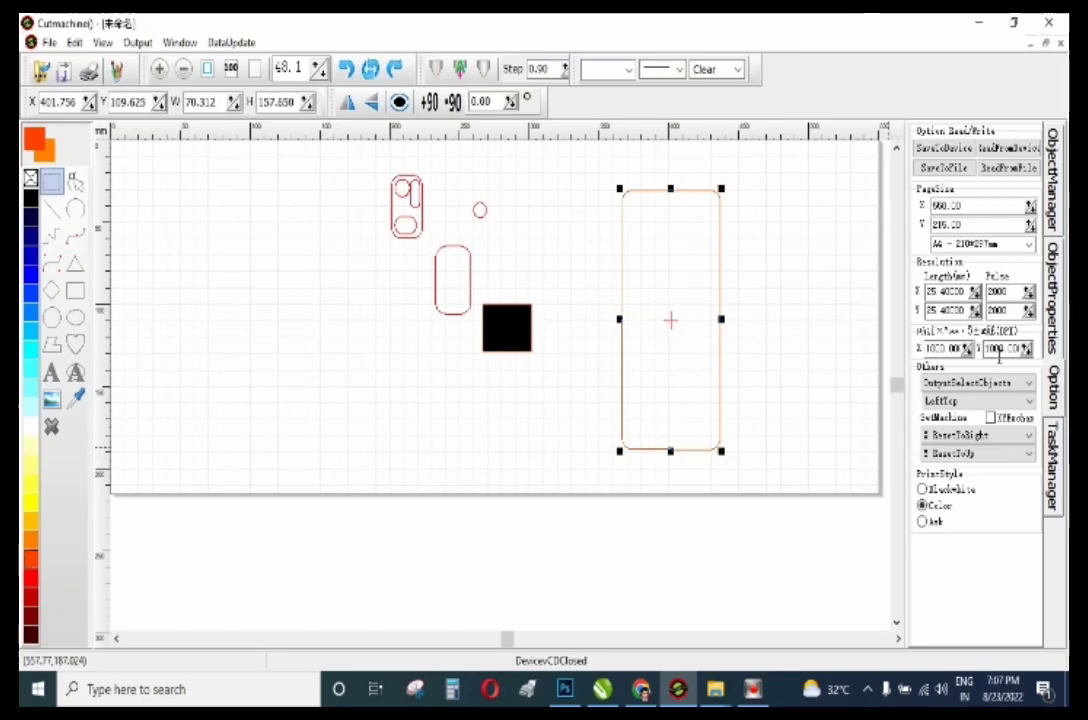
double_click(974, 207)
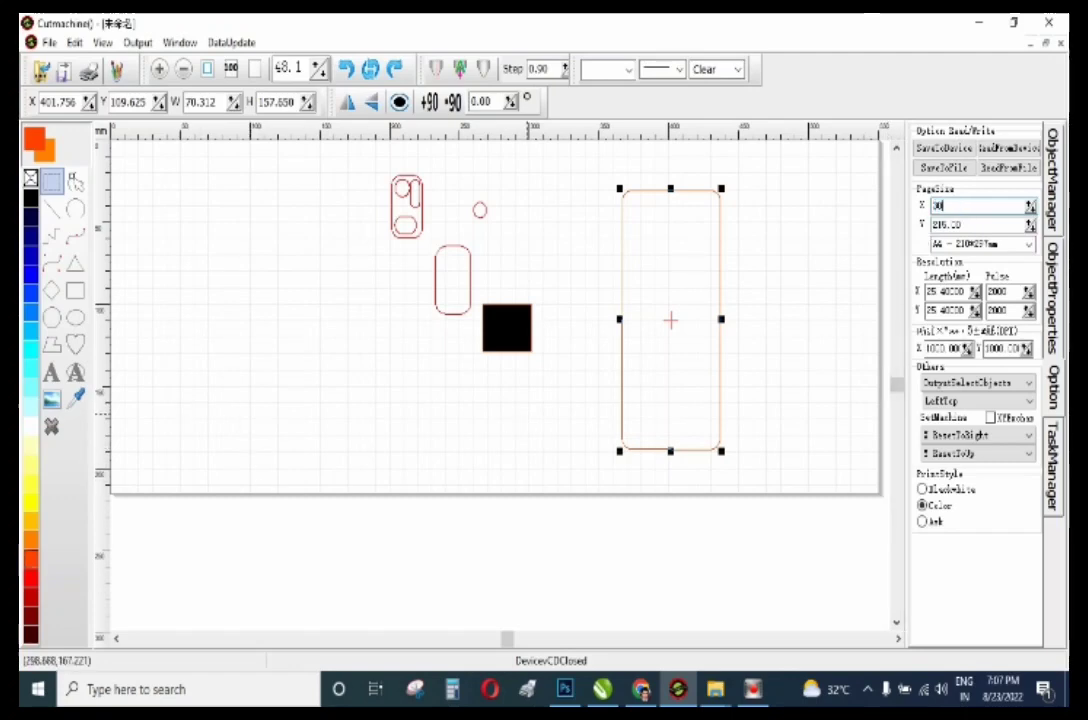
key(Return)
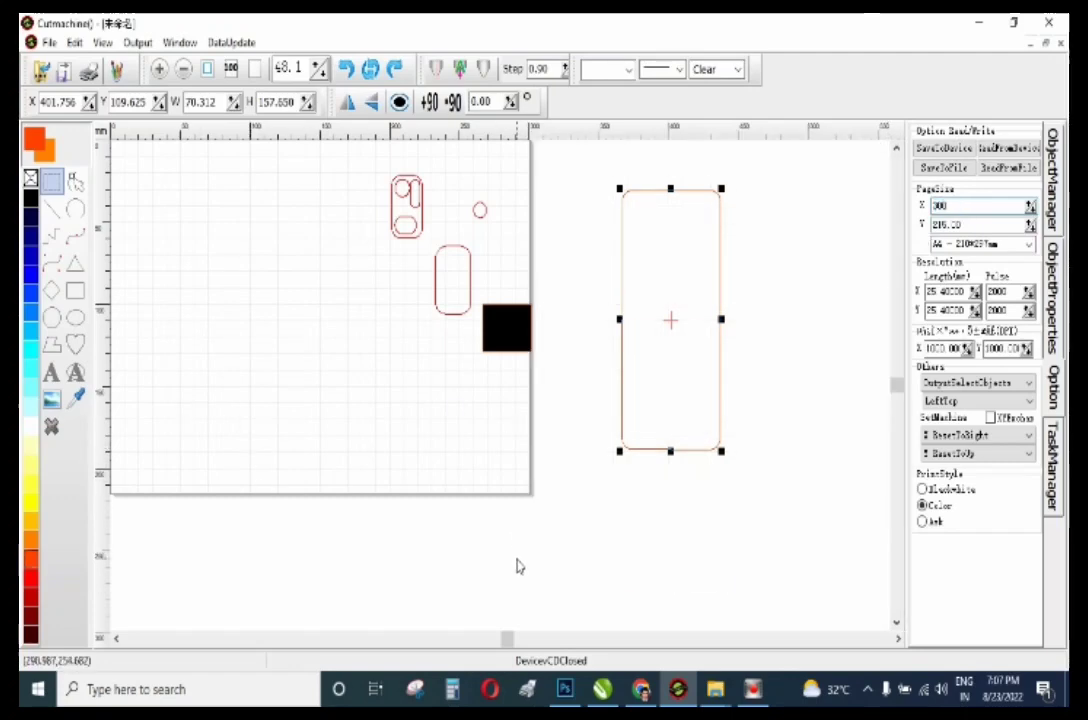
scroll(517, 565, up, 3)
click(256, 74)
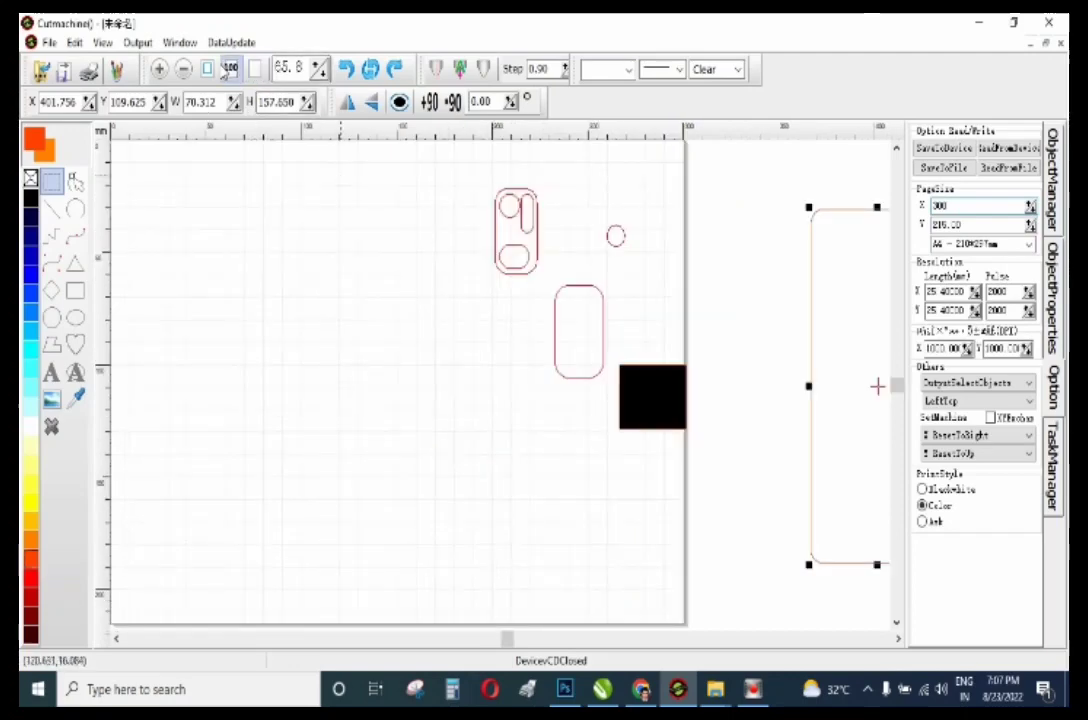
click(183, 74)
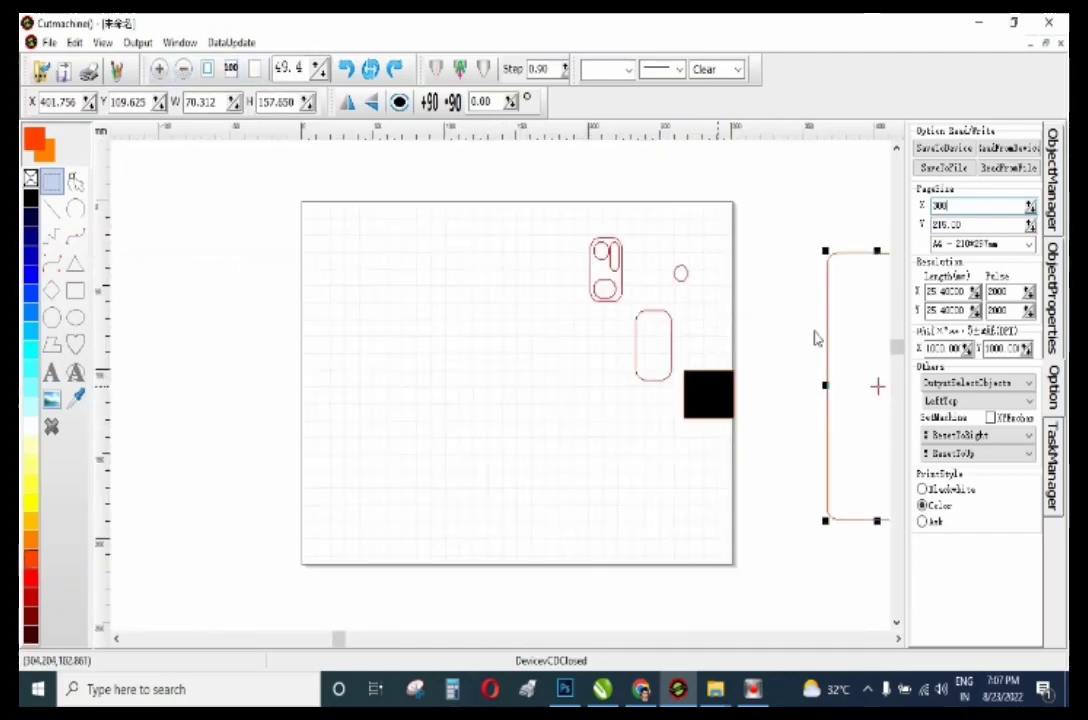
Set the page width to 550 mm.
text(90)
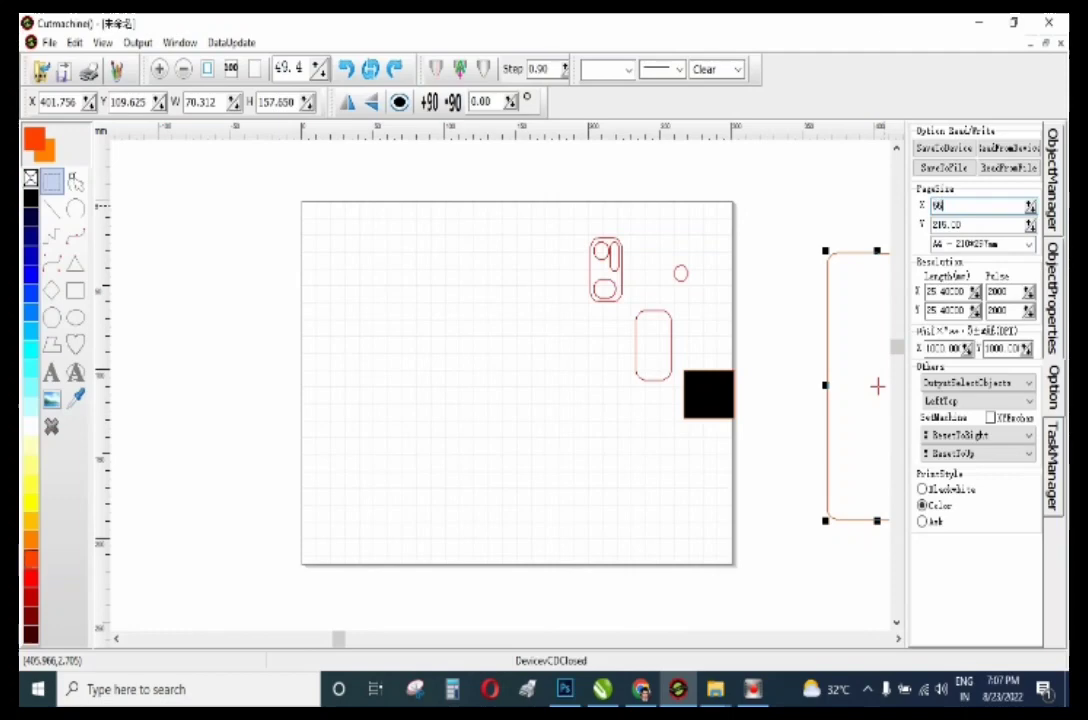
key(Return)
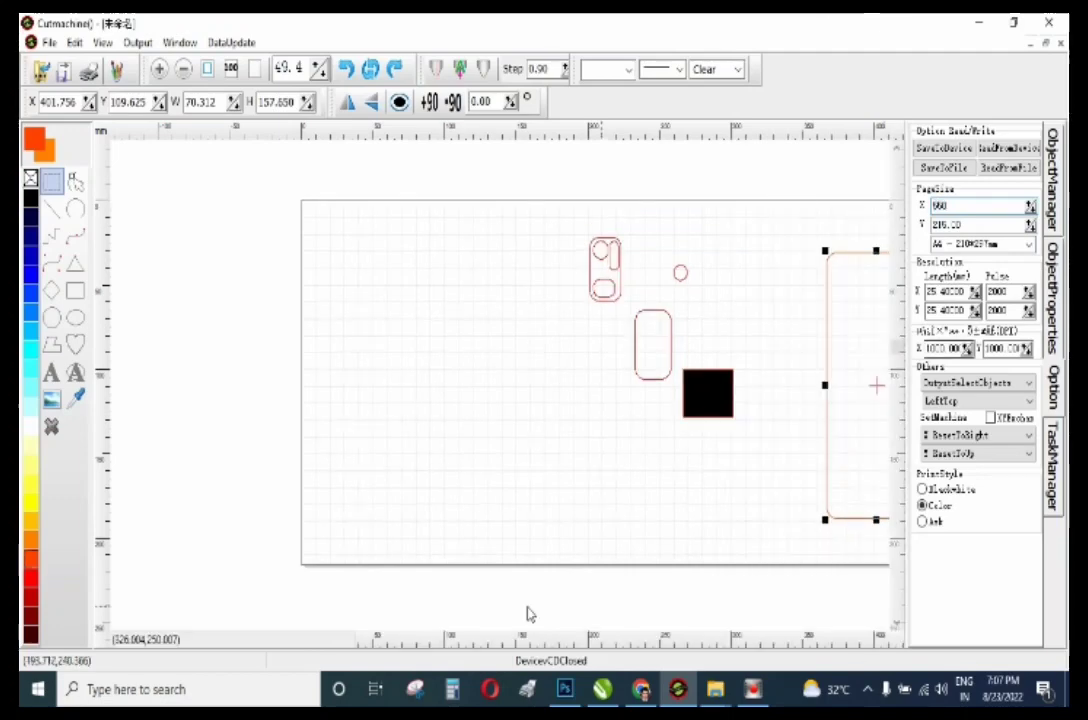
drag(415, 640, 482, 615)
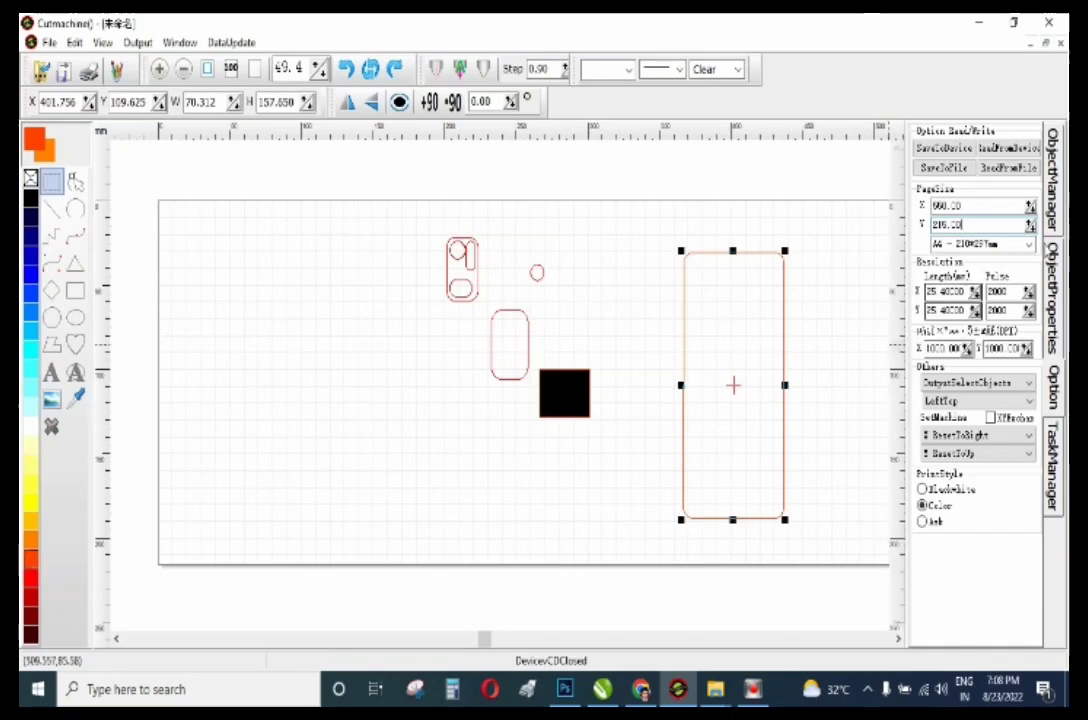
Review the preset paper sizes without picking one, and set the output mode to OutputShapeInSelected.
click(1029, 244)
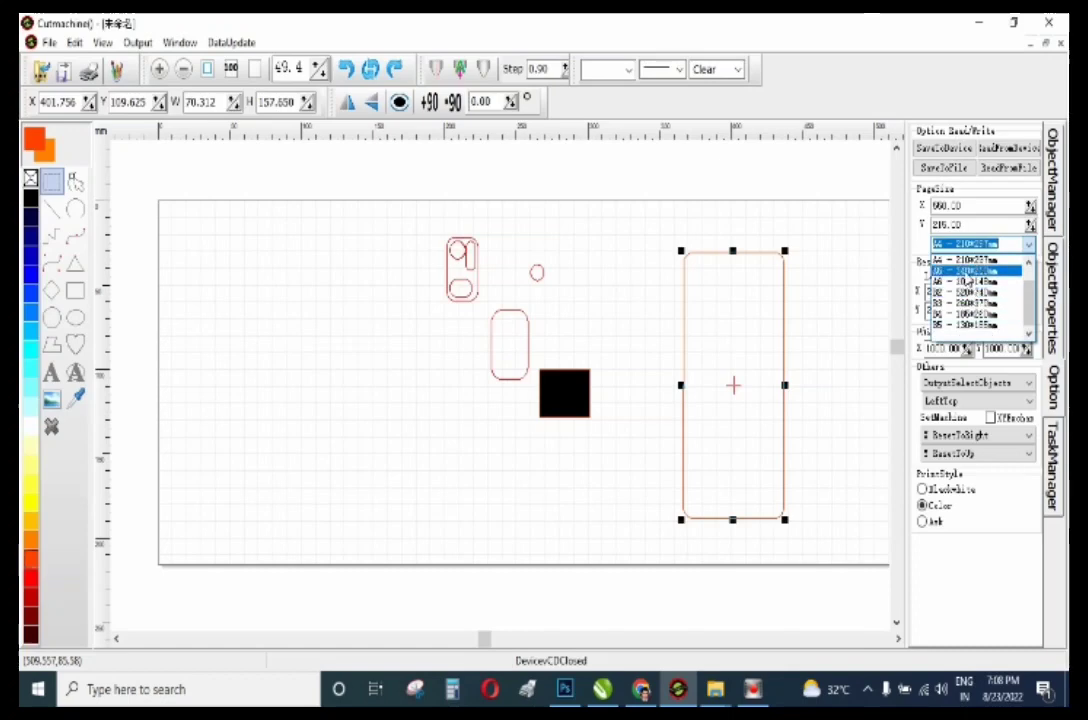
click(985, 244)
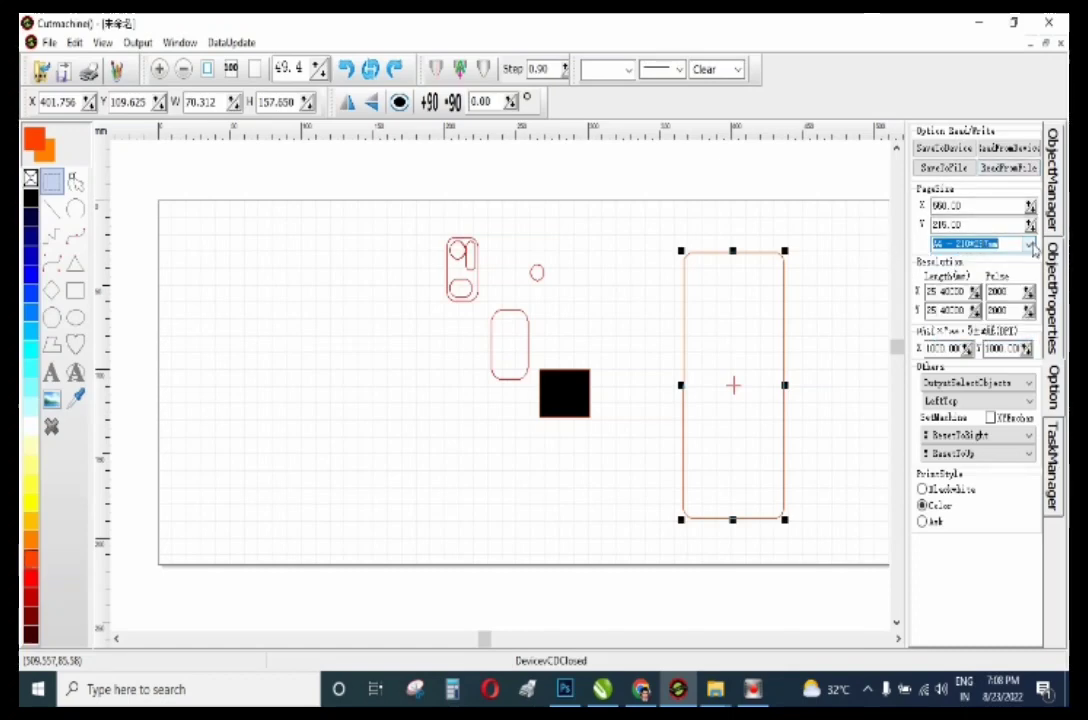
click(985, 244)
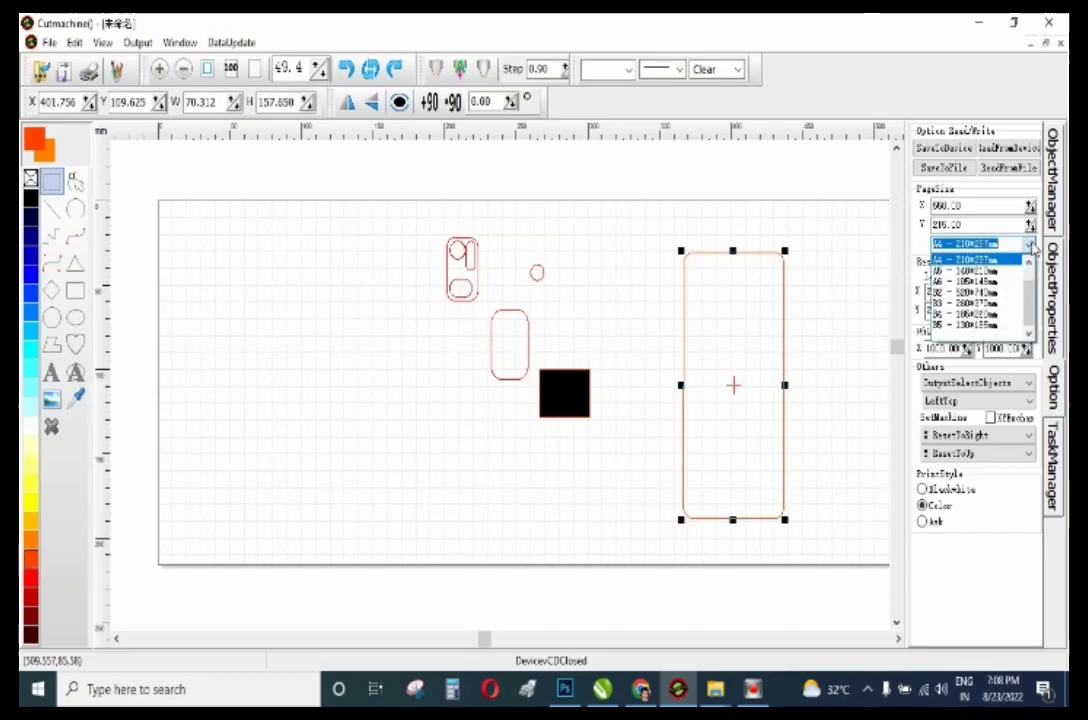
click(920, 229)
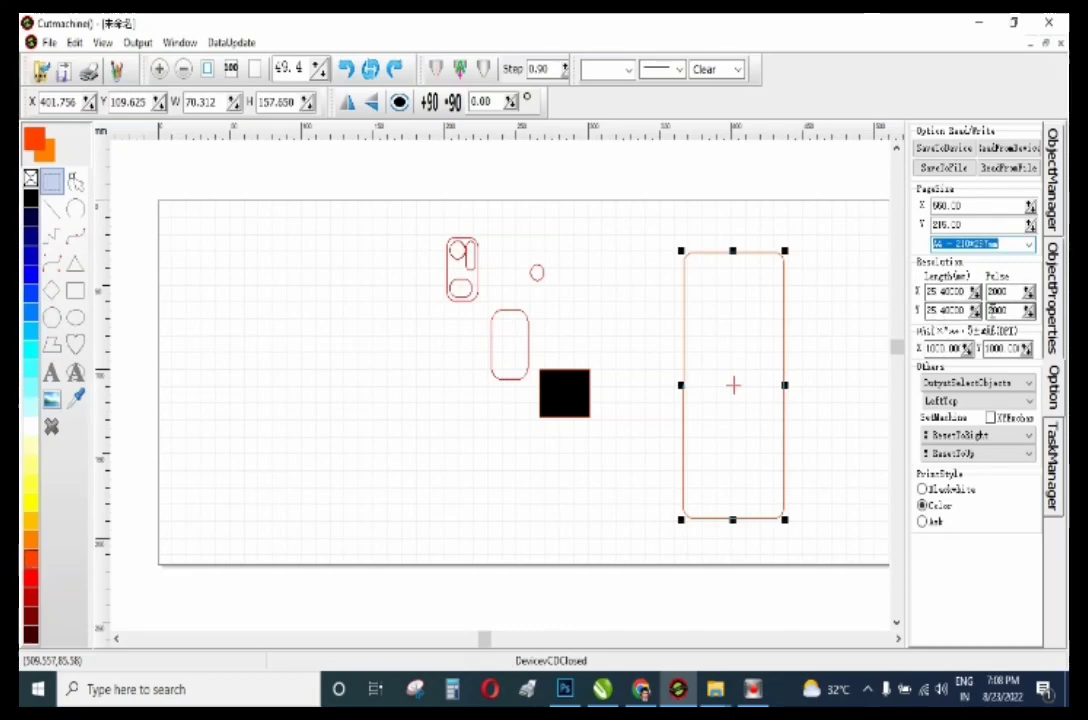
scroll(1016, 389, down, 1)
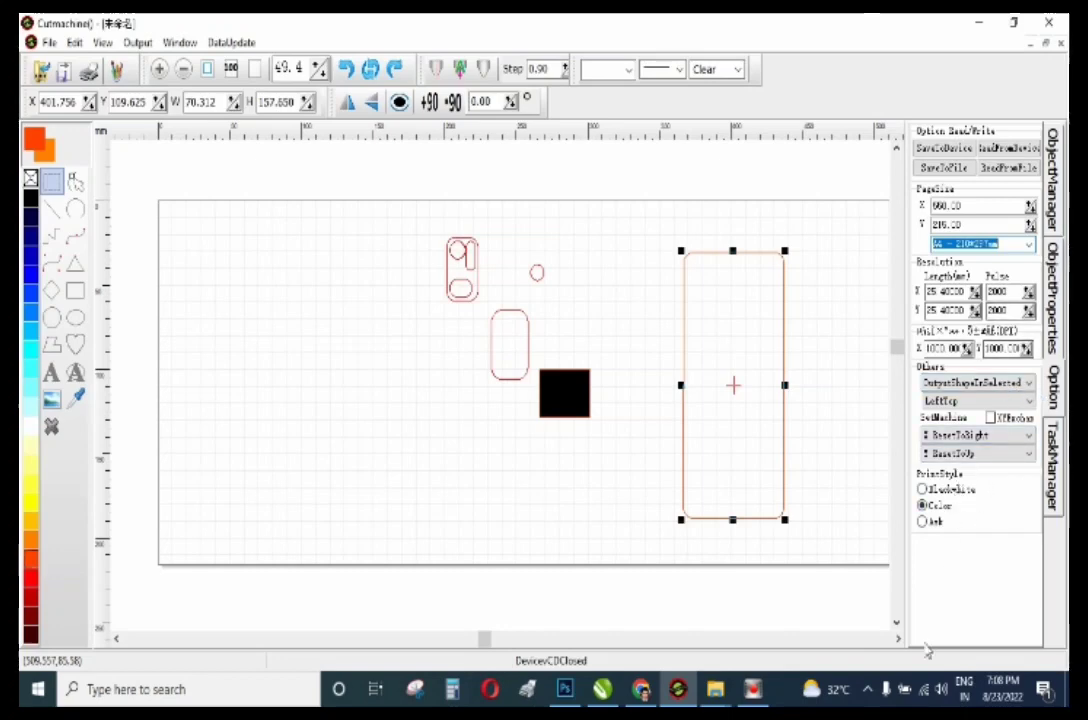
View the task manager's output and task list controls, and return to the option settings.
click(1055, 428)
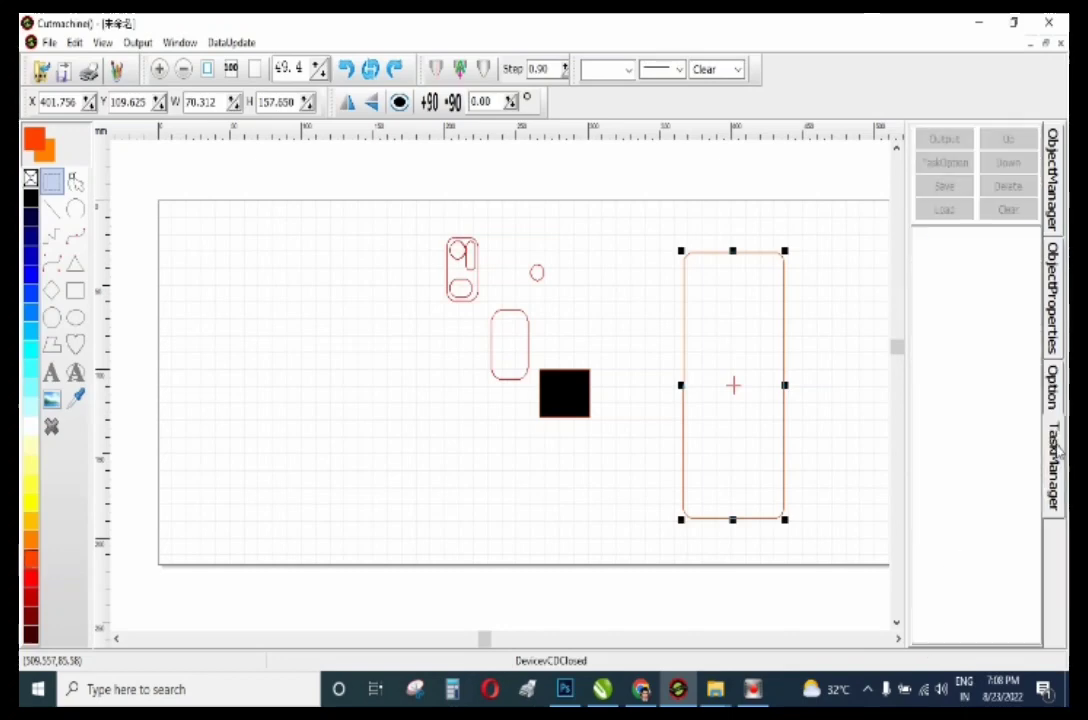
click(1054, 340)
click(1054, 385)
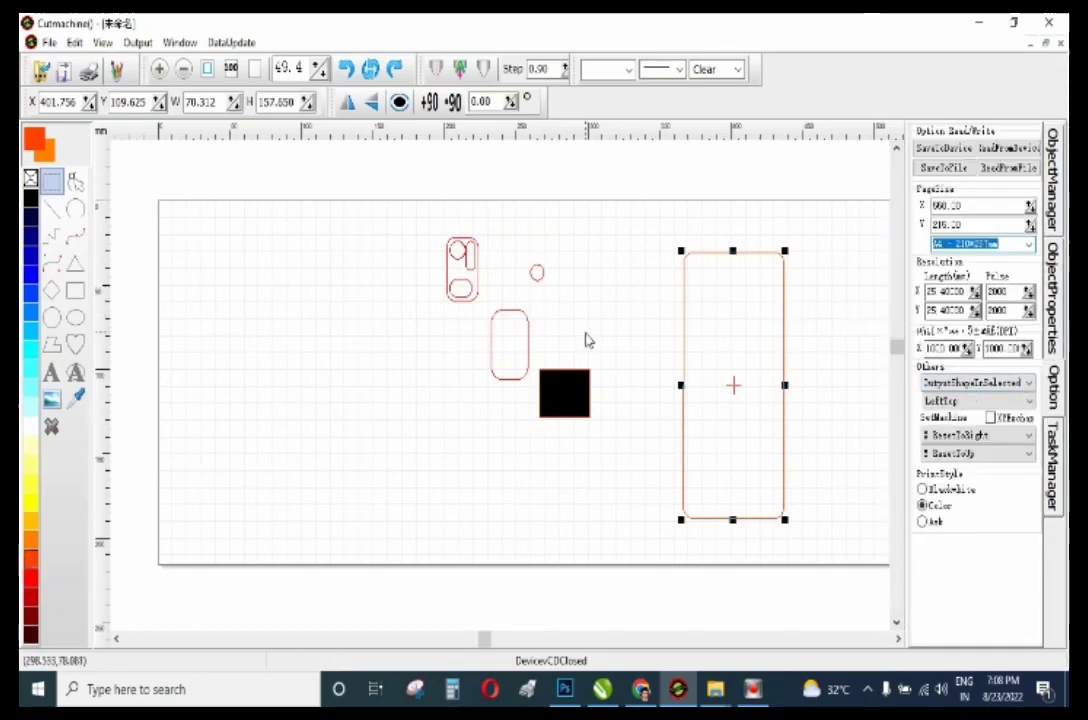
Move the filled black square to about X 319, Y 105 and open its Property 2 rectangle settings.
drag(598, 351, 534, 436)
drag(565, 393, 614, 377)
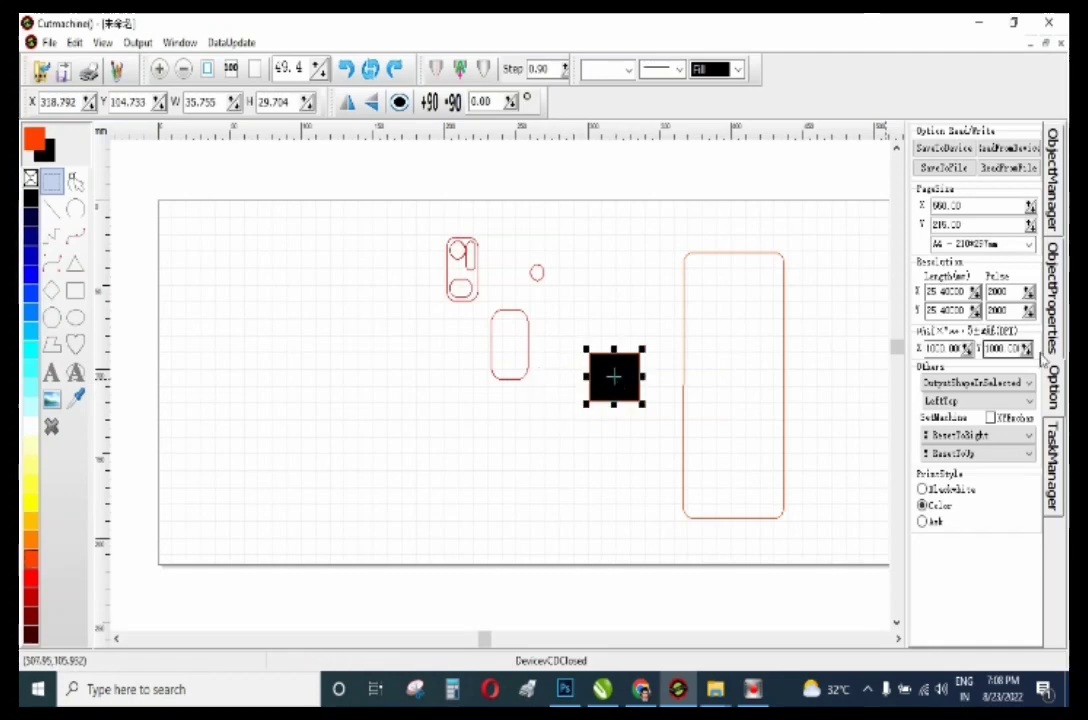
click(1058, 282)
click(1054, 205)
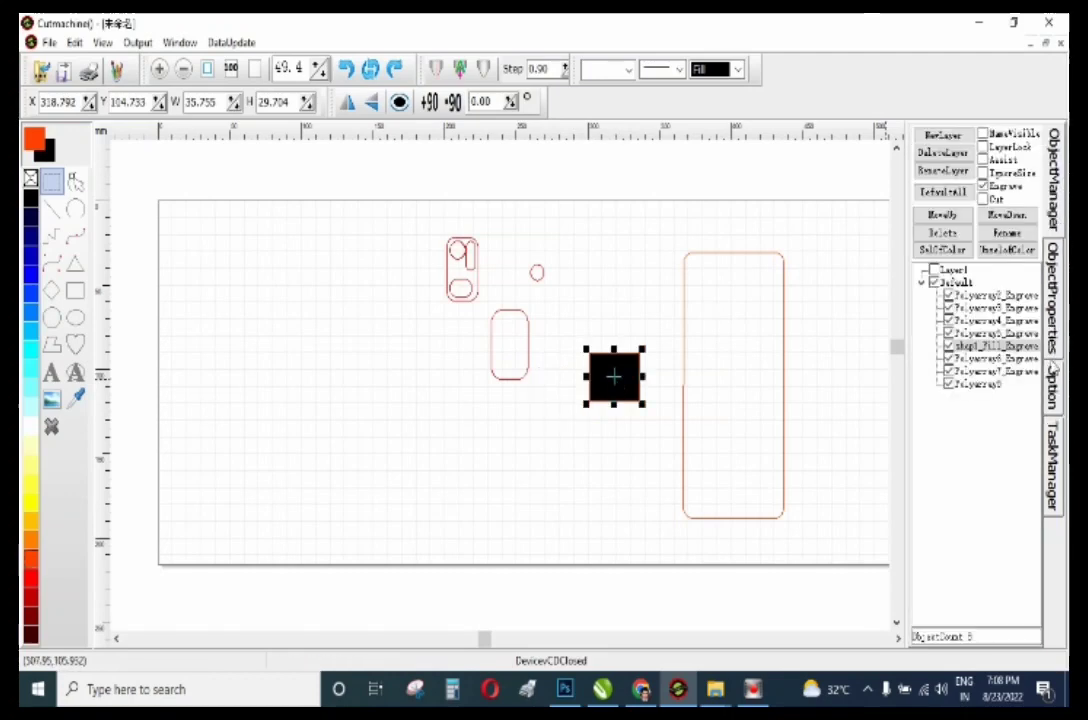
click(1055, 345)
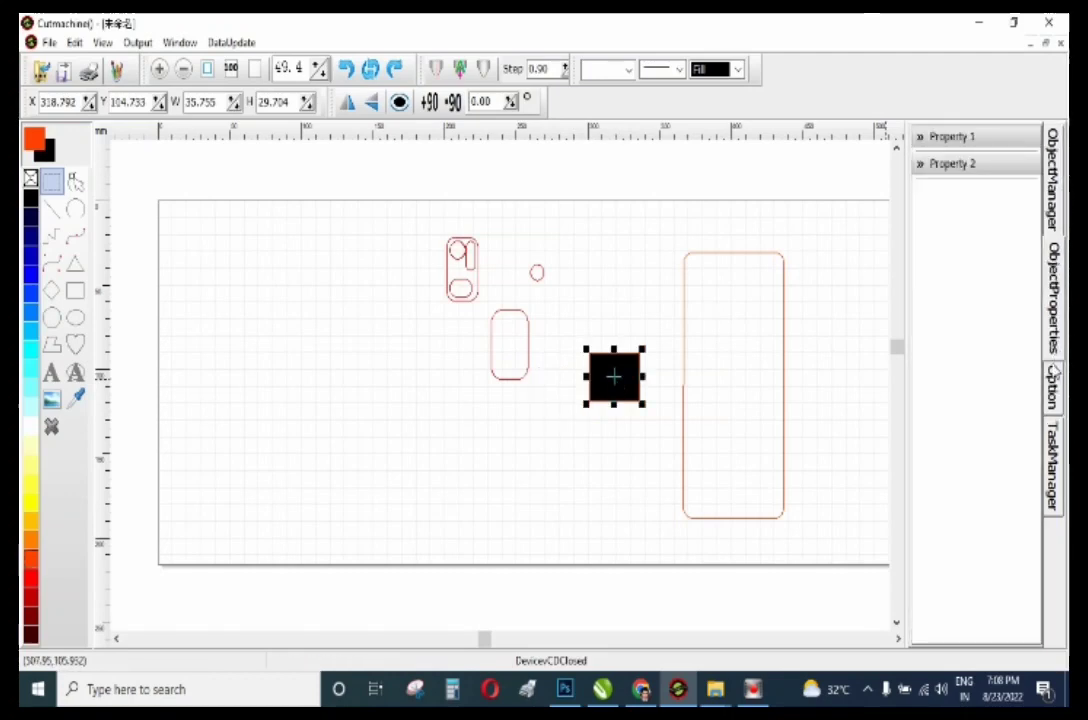
click(925, 165)
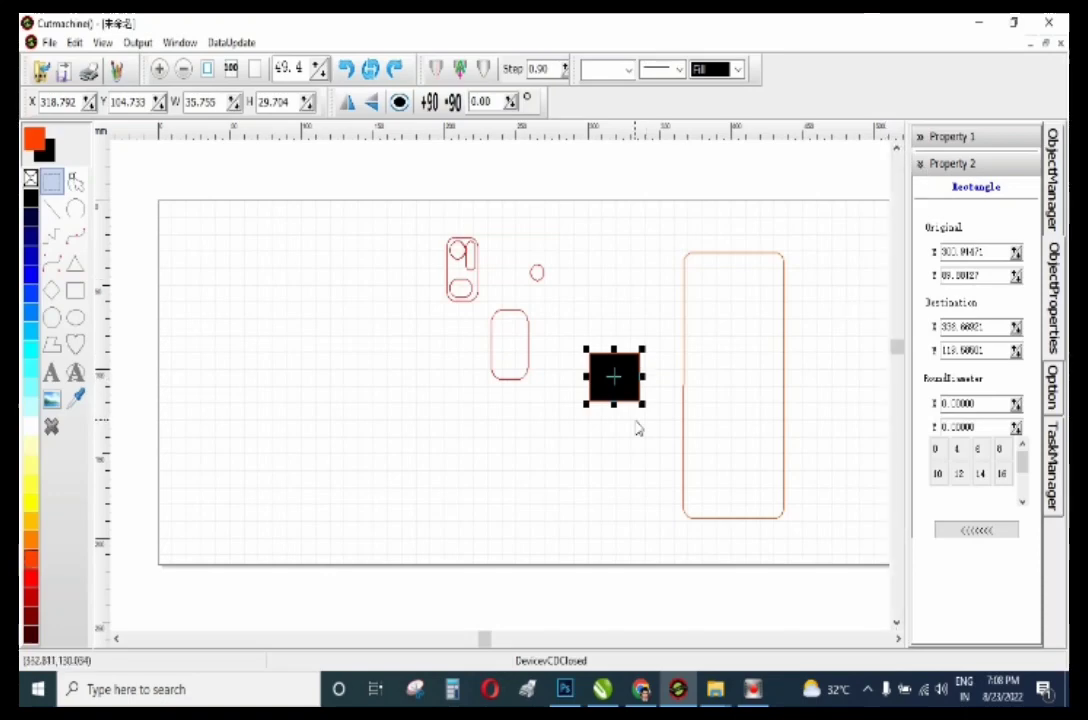
Try corner round diameters of 10, 12, 14 and 16 on the black square.
click(159, 68)
click(159, 68)
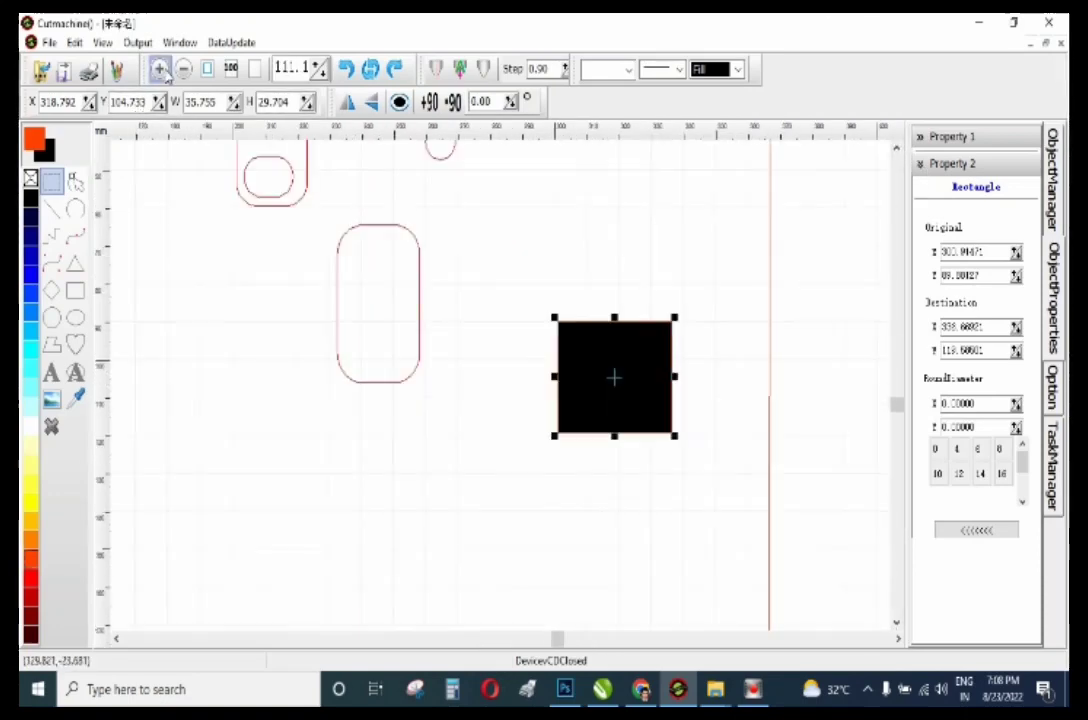
click(159, 68)
click(159, 68)
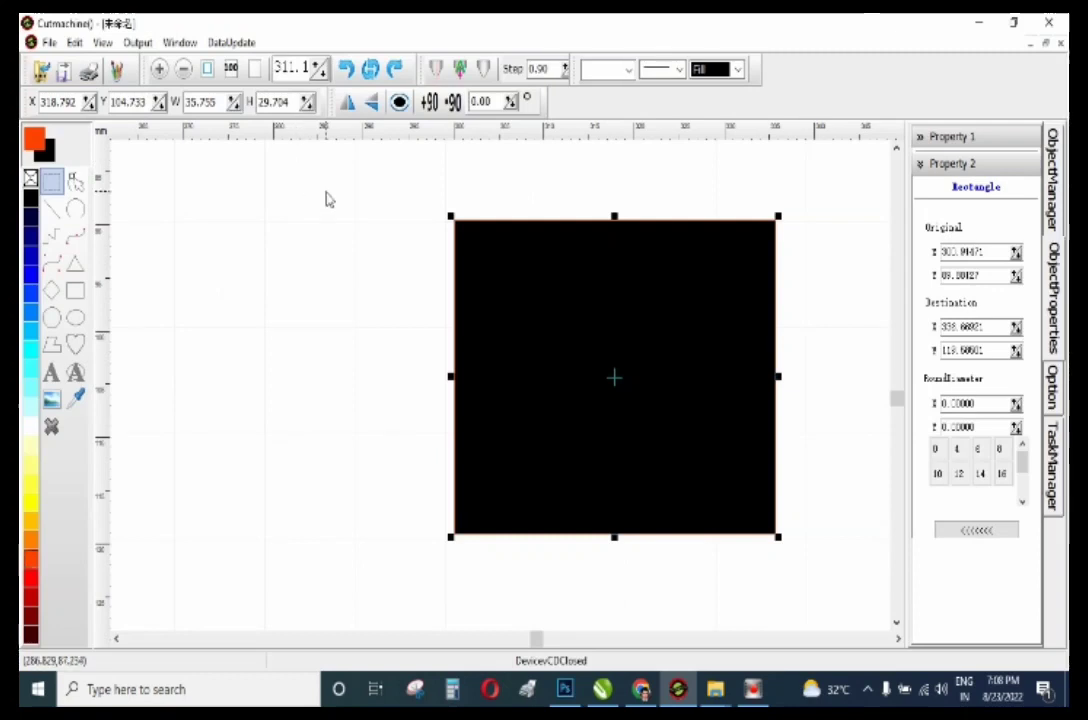
click(937, 475)
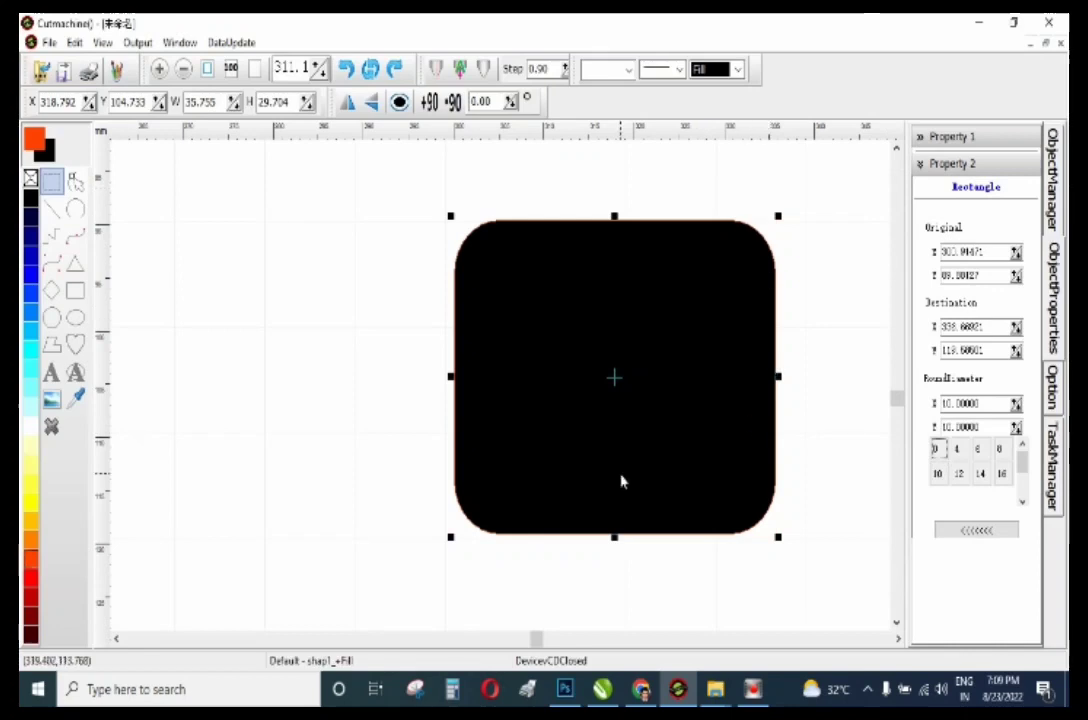
click(959, 475)
click(980, 475)
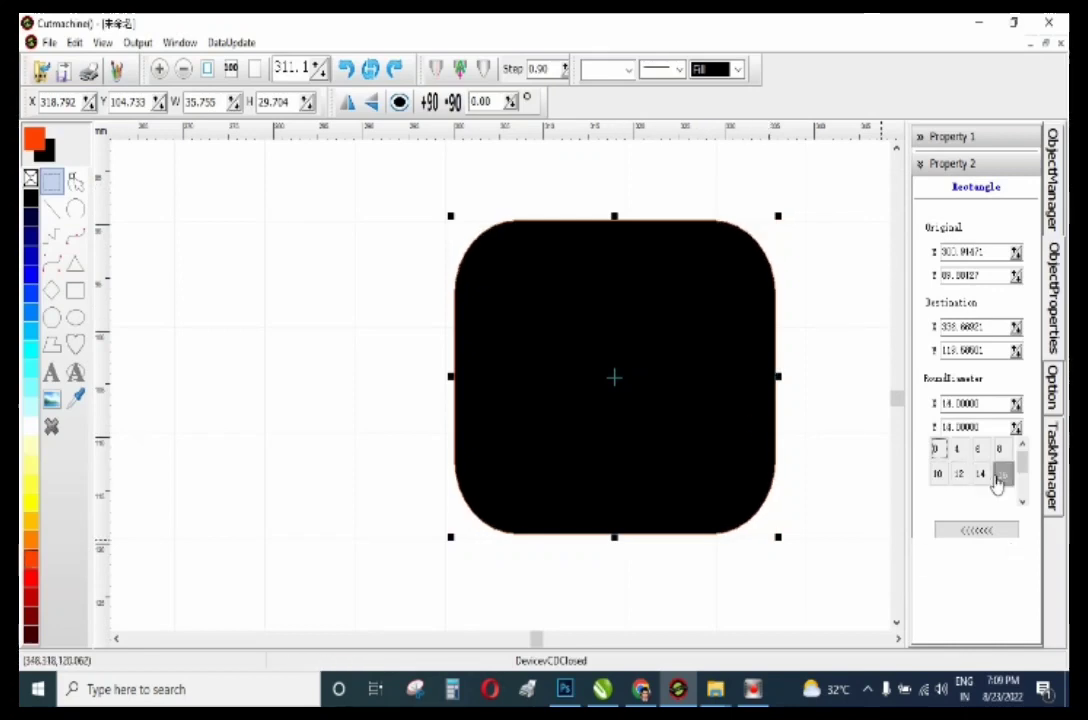
click(1001, 475)
Try a corner round diameter of 30 on the black square, and settle on 24 for both X and Y.
scroll(1020, 480, down, 2)
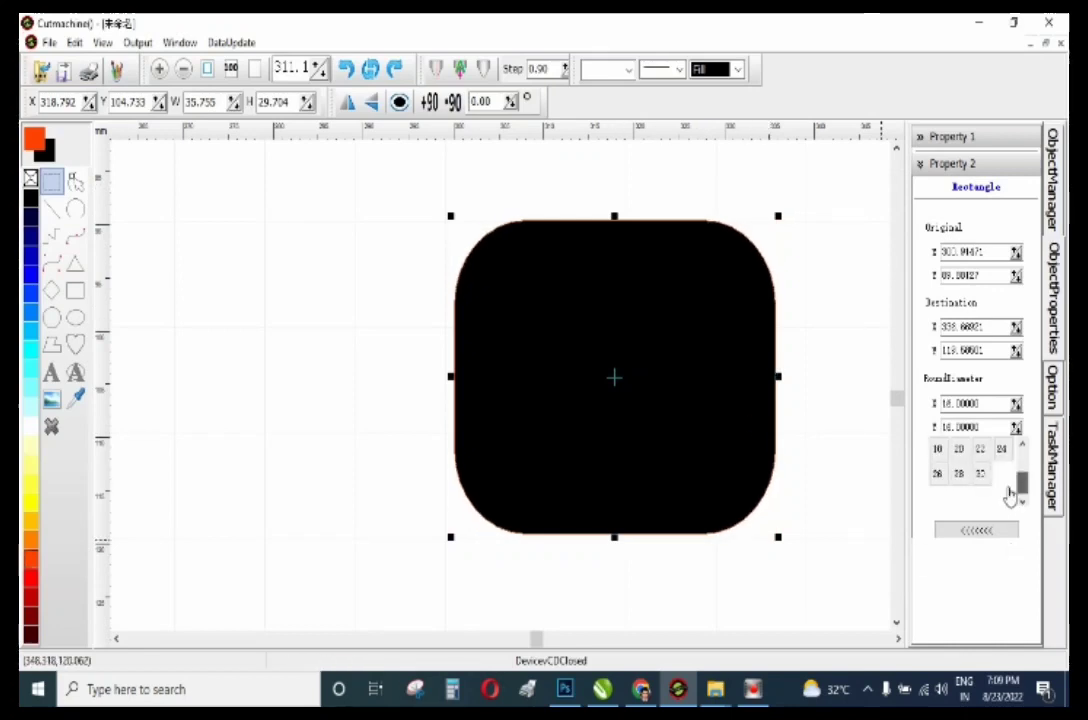
click(982, 475)
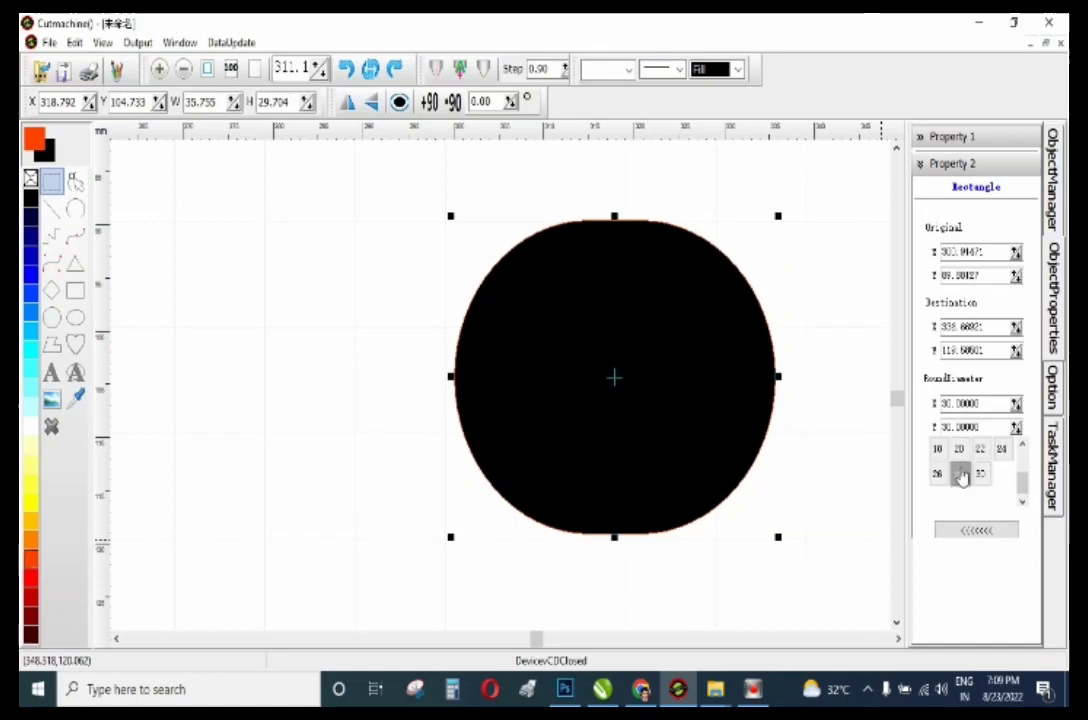
click(982, 452)
click(1001, 449)
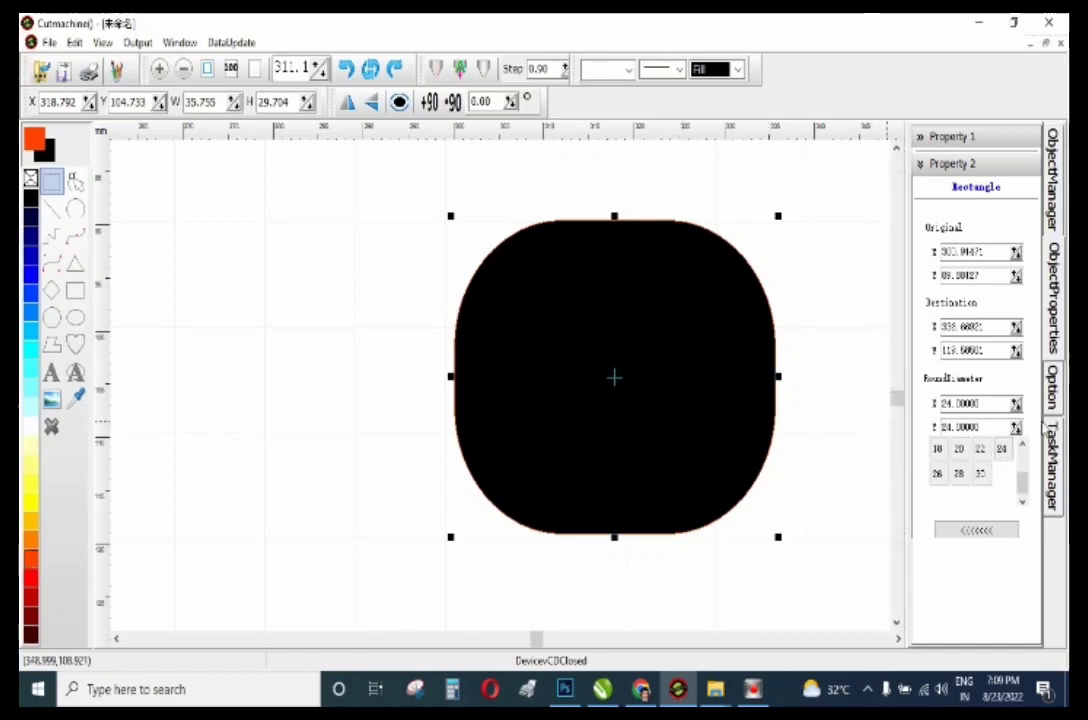
Compare the Property 2 settings of the small circle and the rounded black shape, and collapse the section.
click(920, 168)
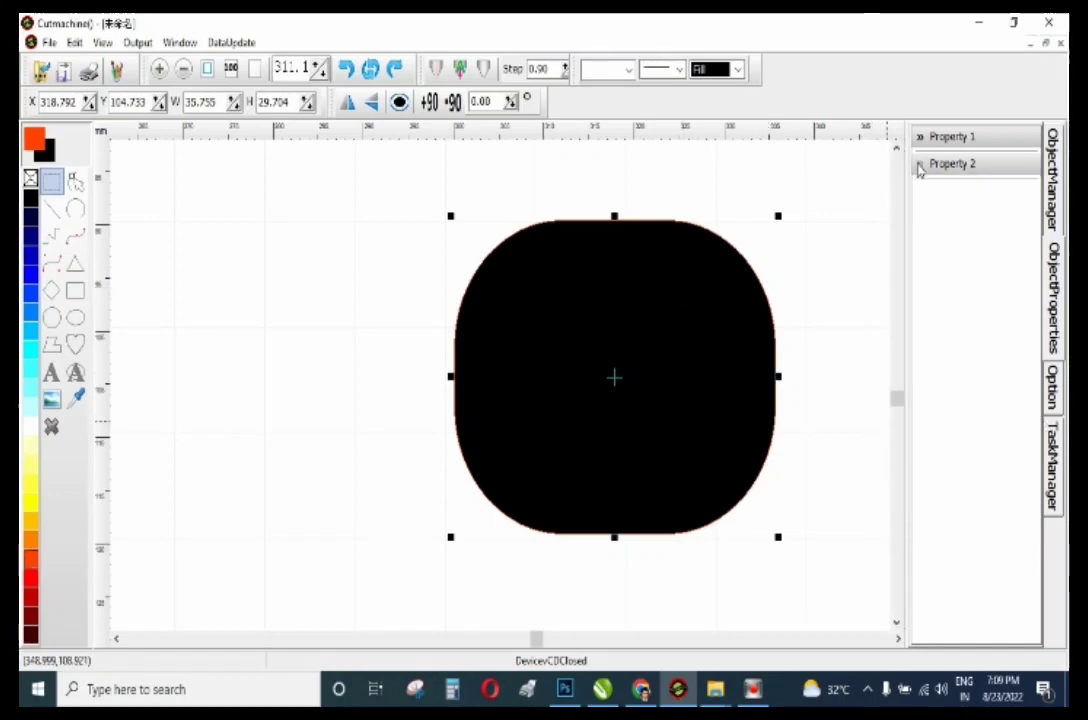
click(919, 170)
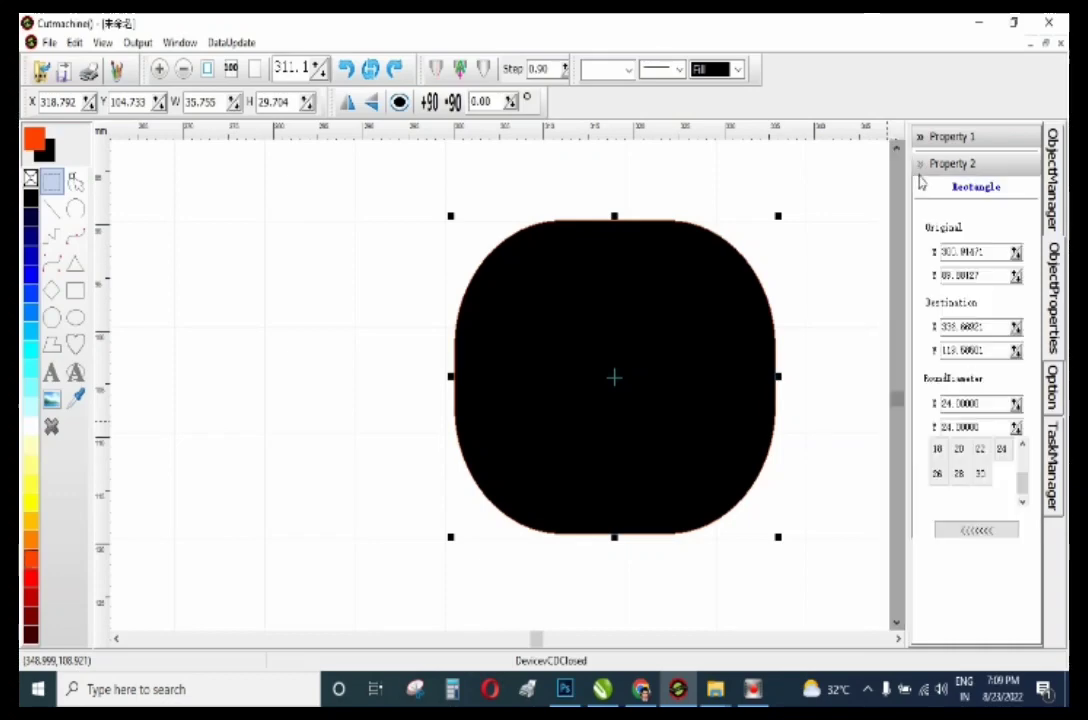
scroll(586, 417, down, 1)
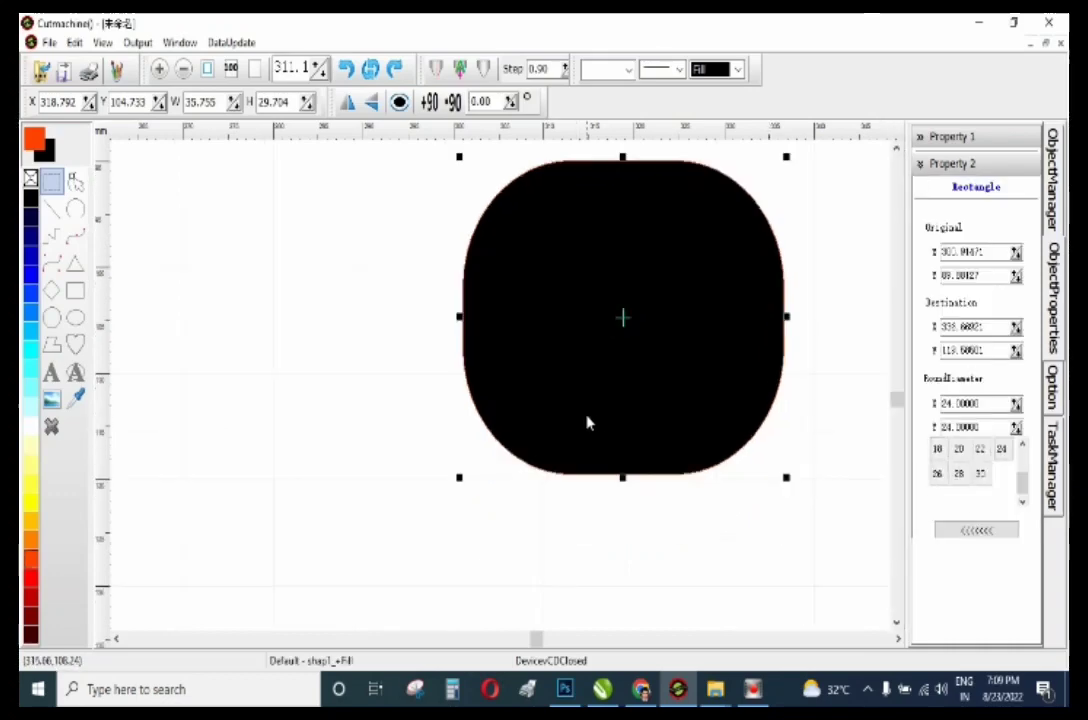
scroll(588, 420, up, 1)
click(256, 69)
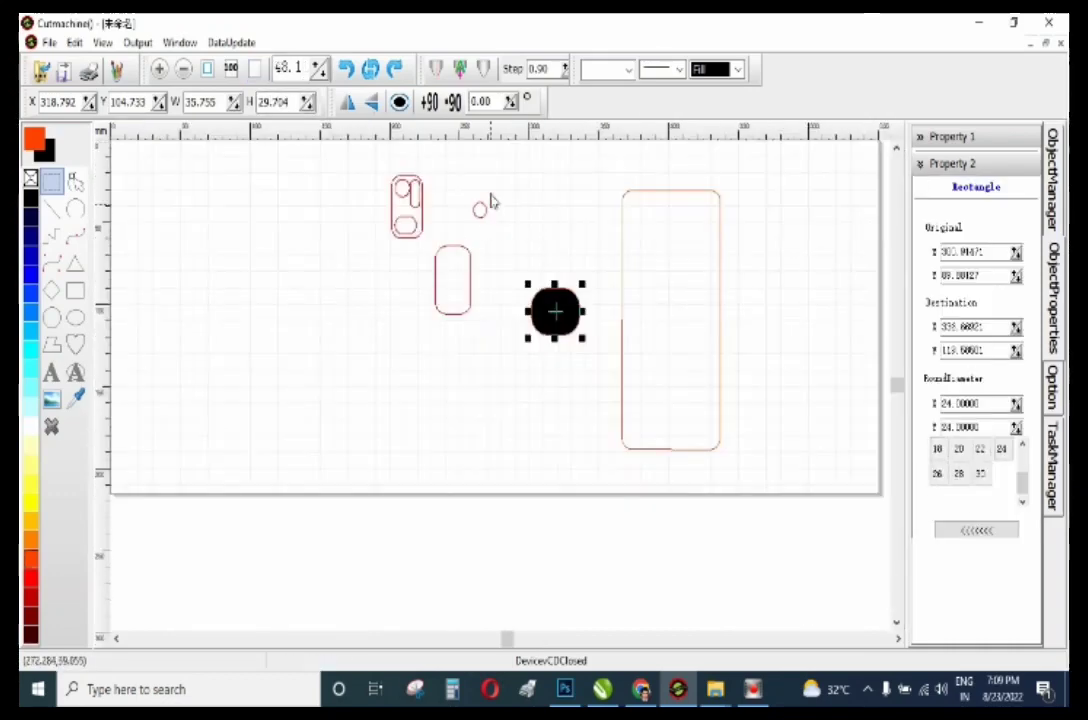
click(484, 208)
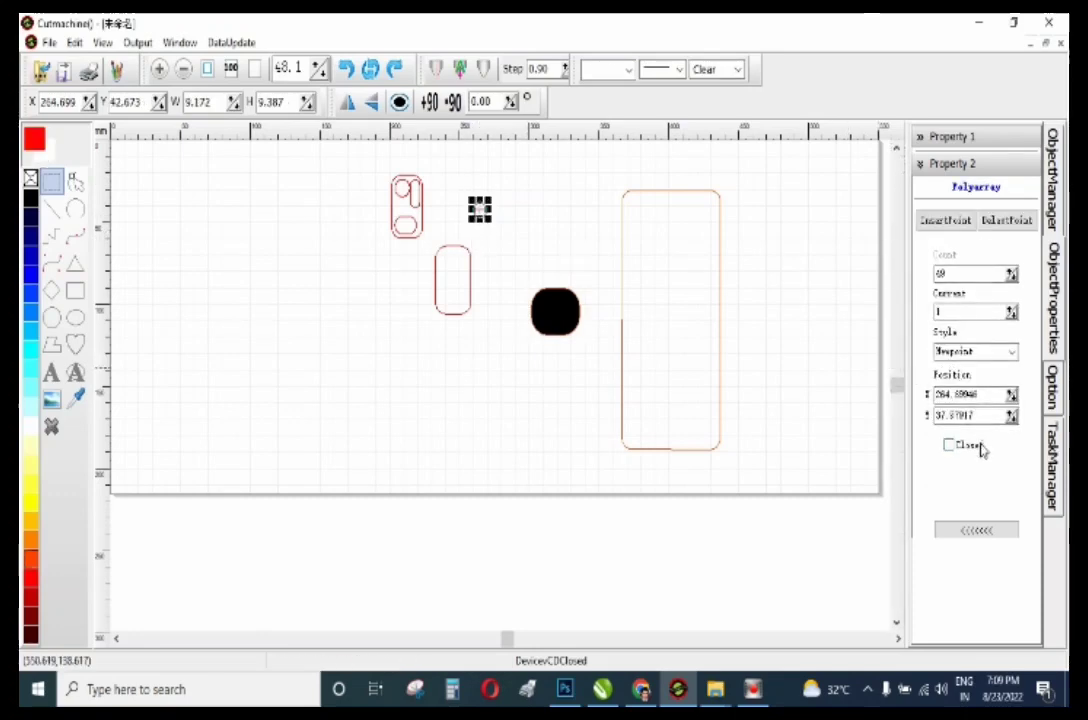
drag(597, 263, 488, 413)
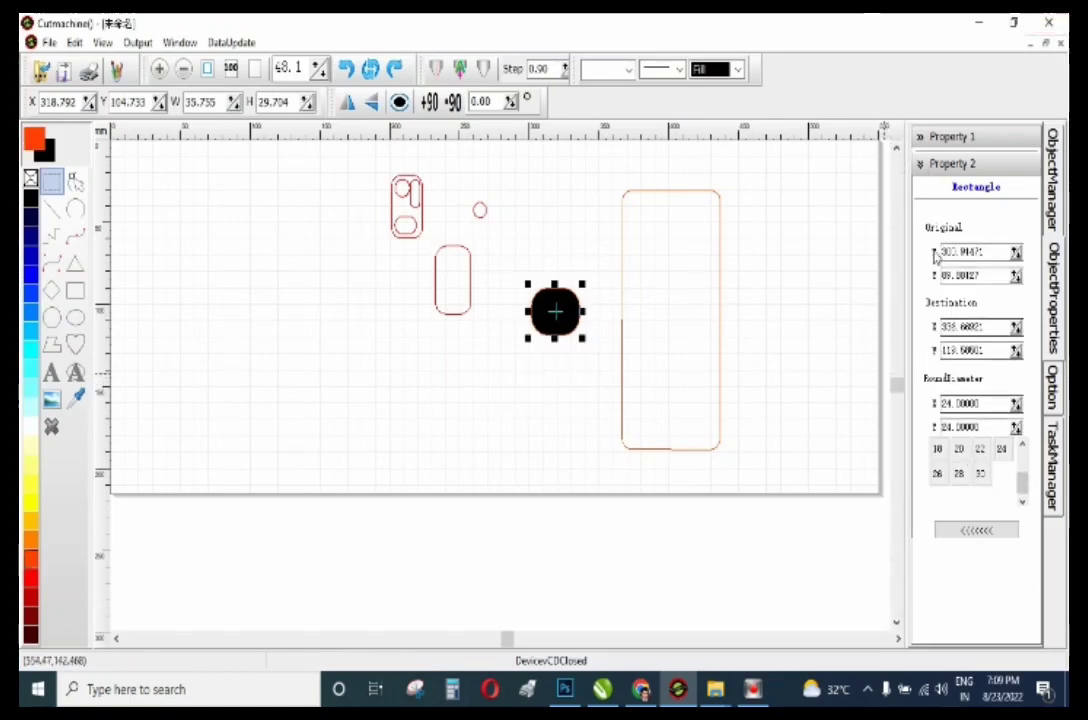
click(926, 166)
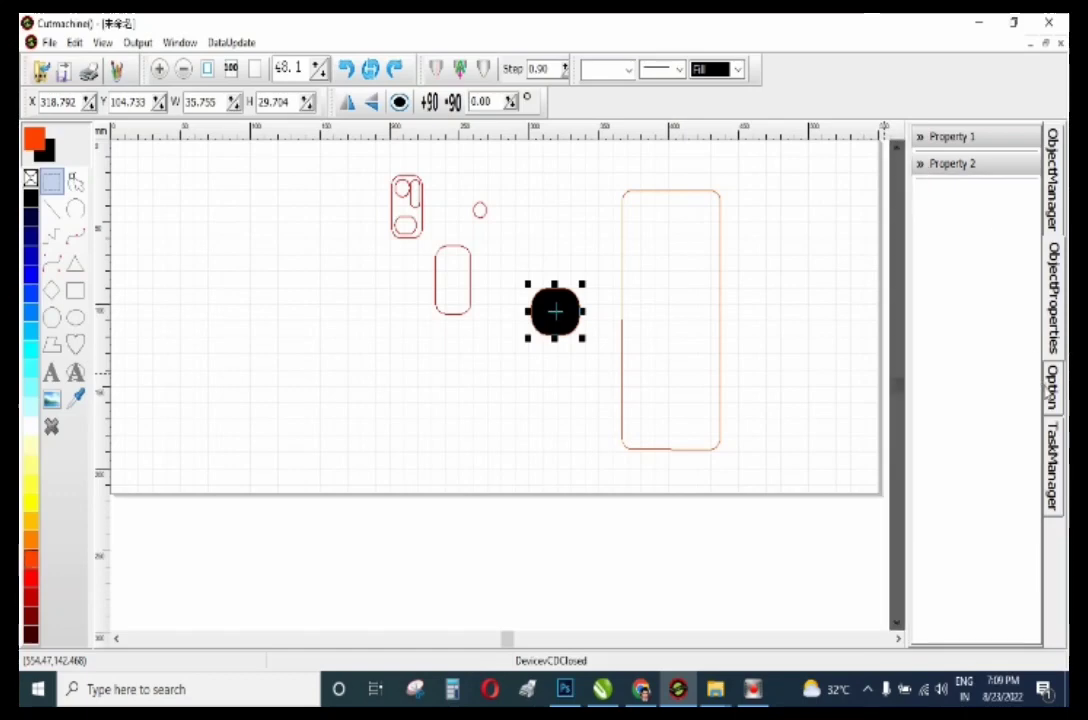
Review the origin choices in the Option settings, keep LeftTop, and deselect the rounded black shape.
click(1055, 398)
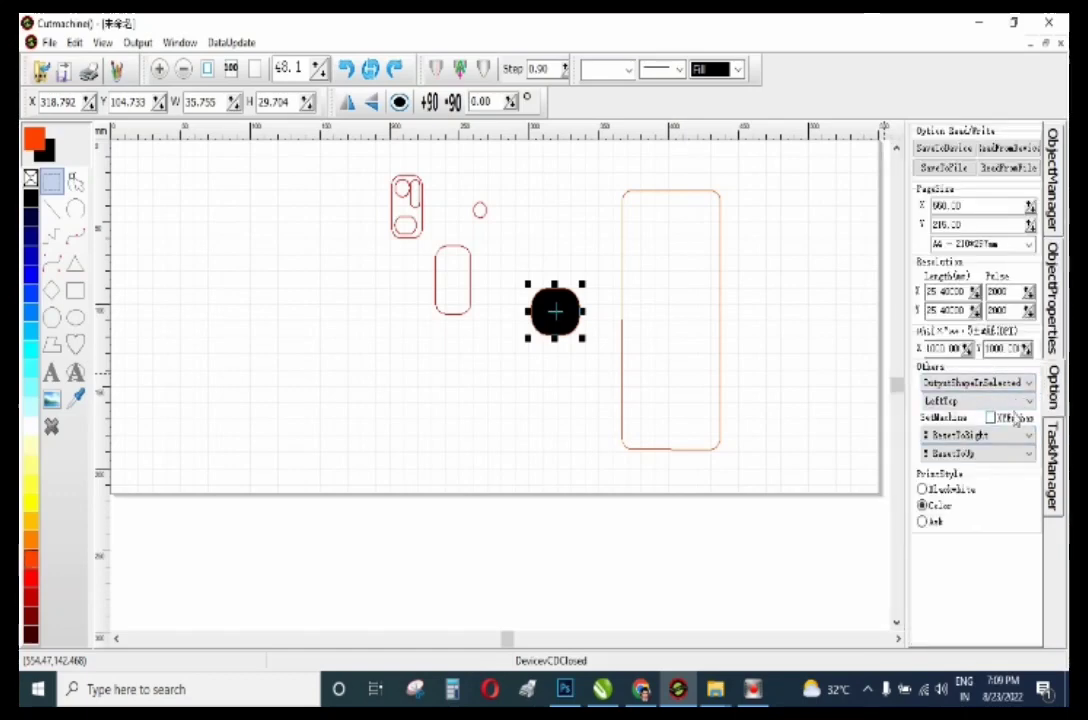
click(1030, 401)
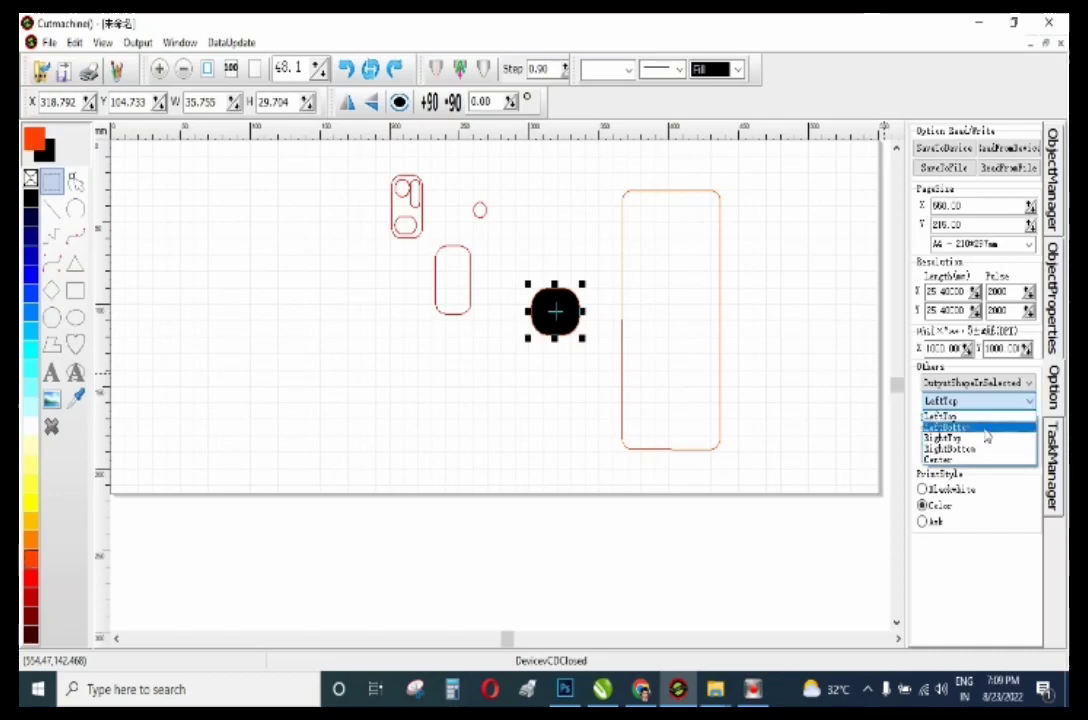
click(913, 384)
scroll(250, 221, up, 3)
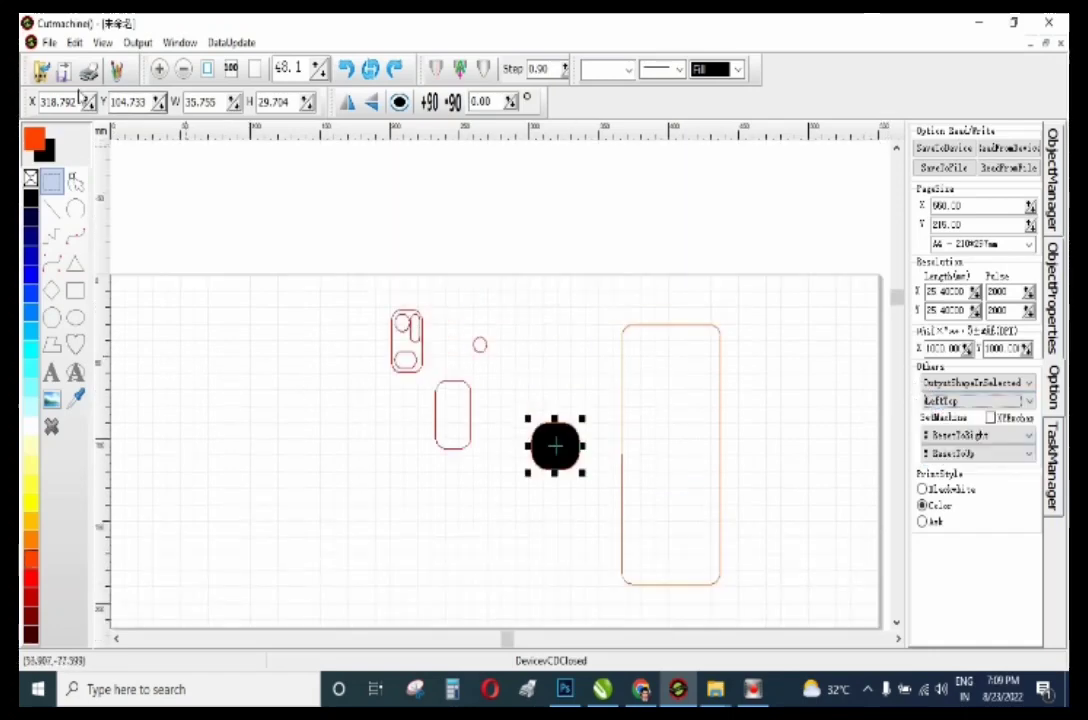
click(141, 440)
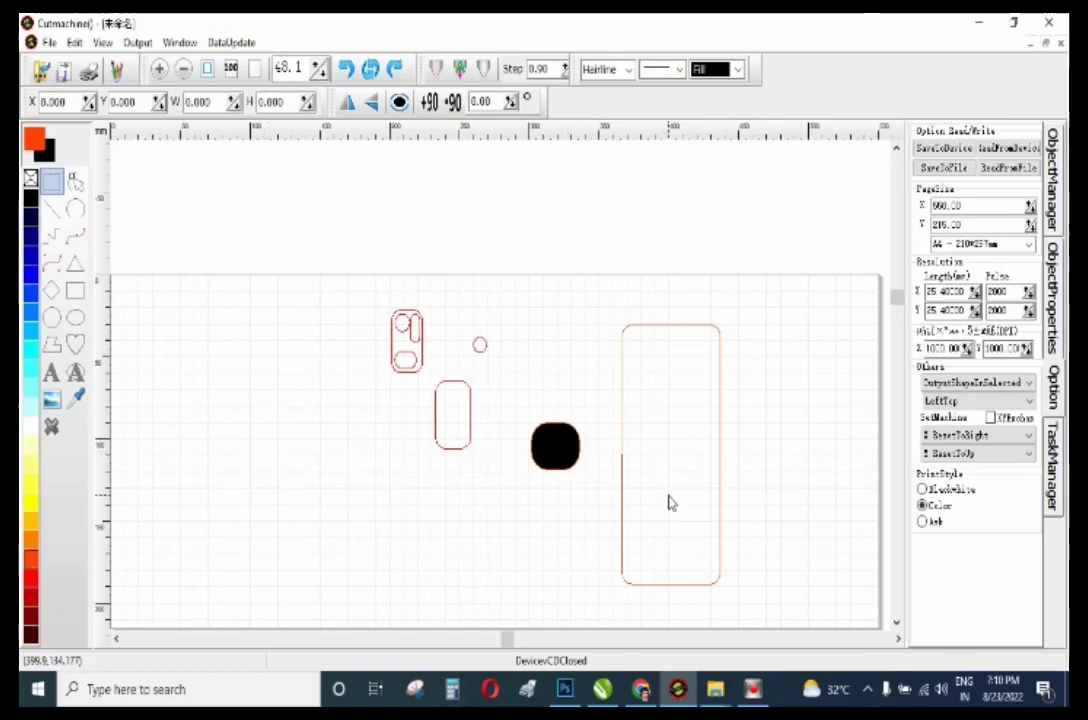
Check the task manager, select the large rounded rectangle, and review its object properties and the Option settings.
click(1053, 490)
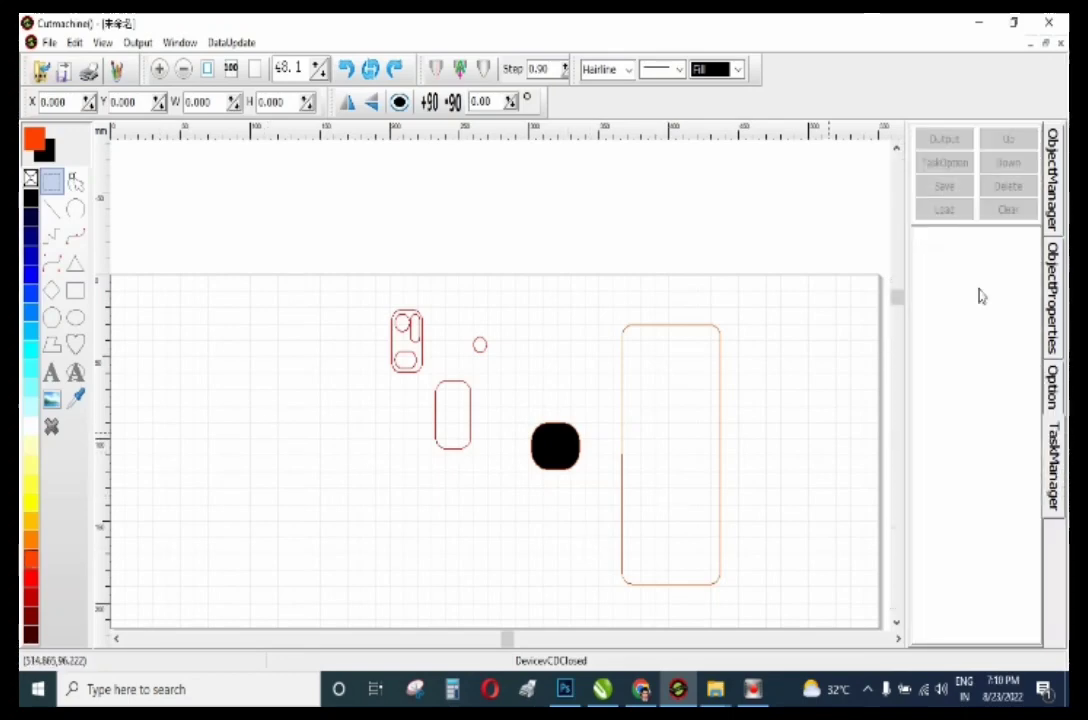
click(720, 332)
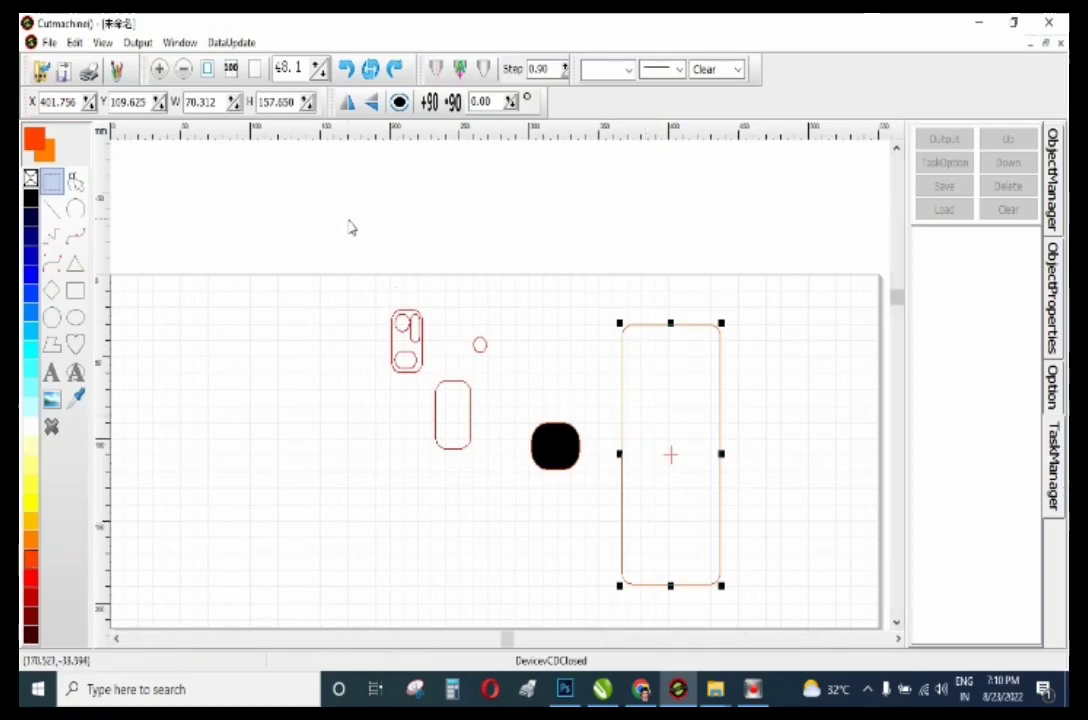
click(1056, 338)
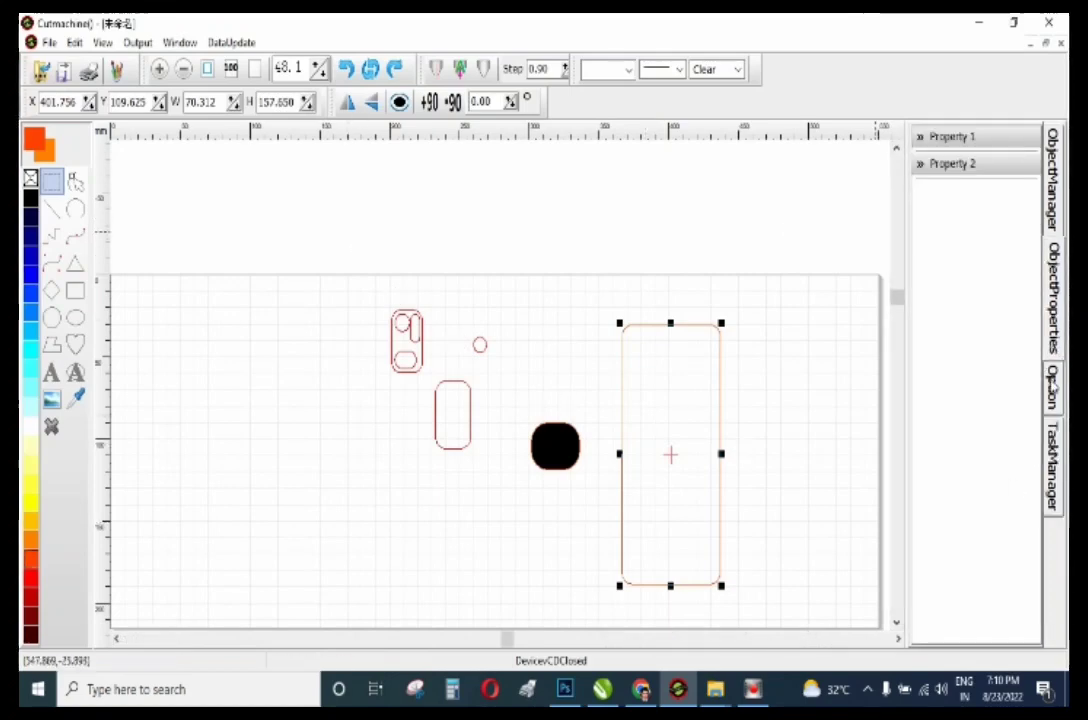
click(1052, 386)
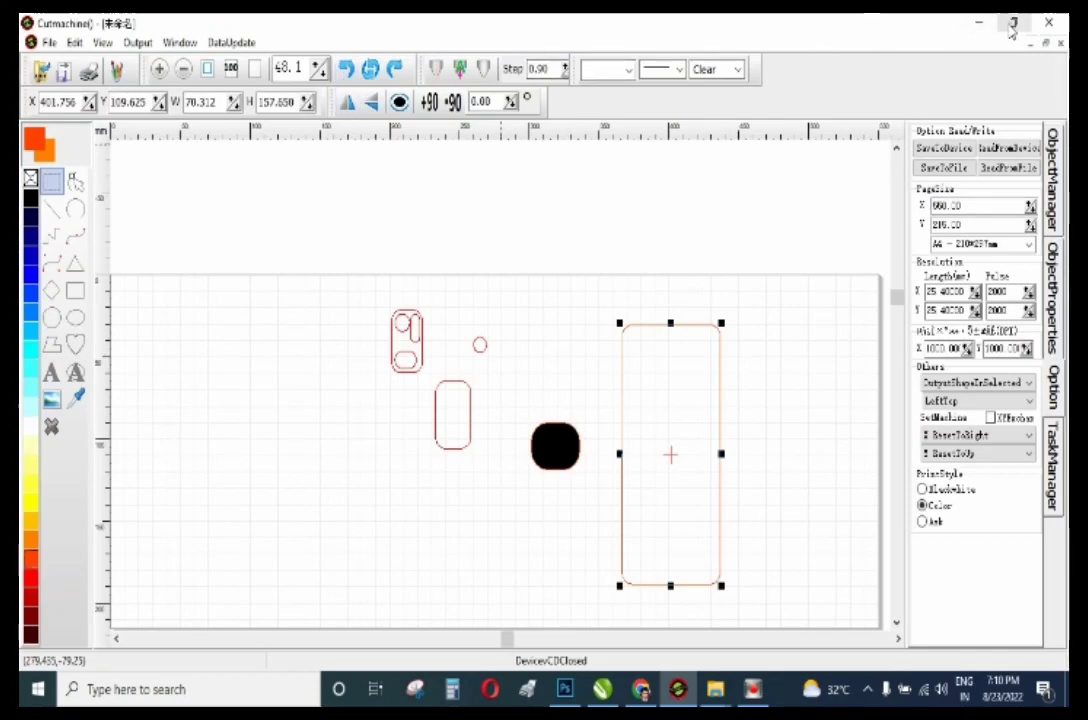
Restore the program window to a smaller size and examine the available file, edit, view, output, data update and zoom commands.
double_click(840, 24)
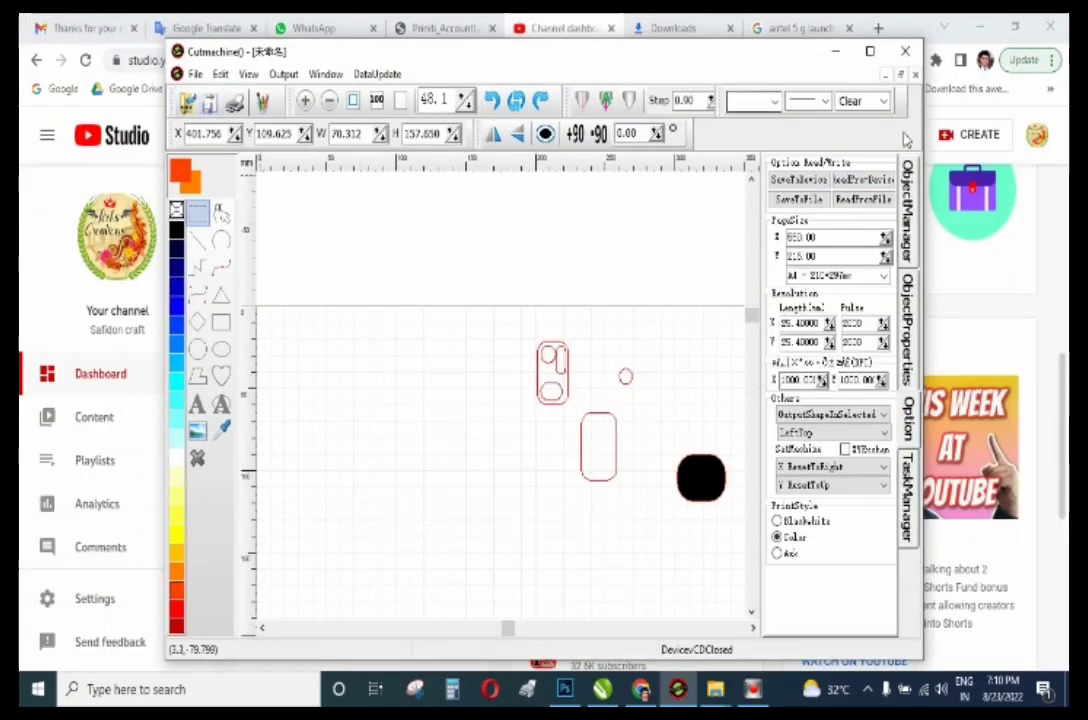
click(196, 77)
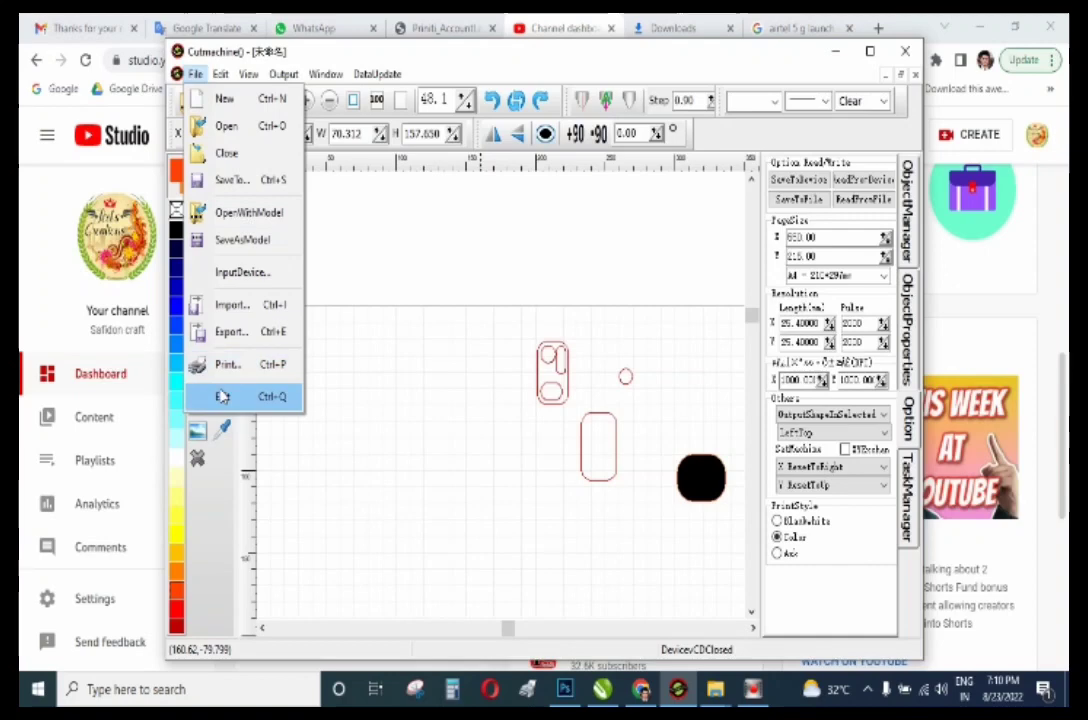
mouse_move(177, 76)
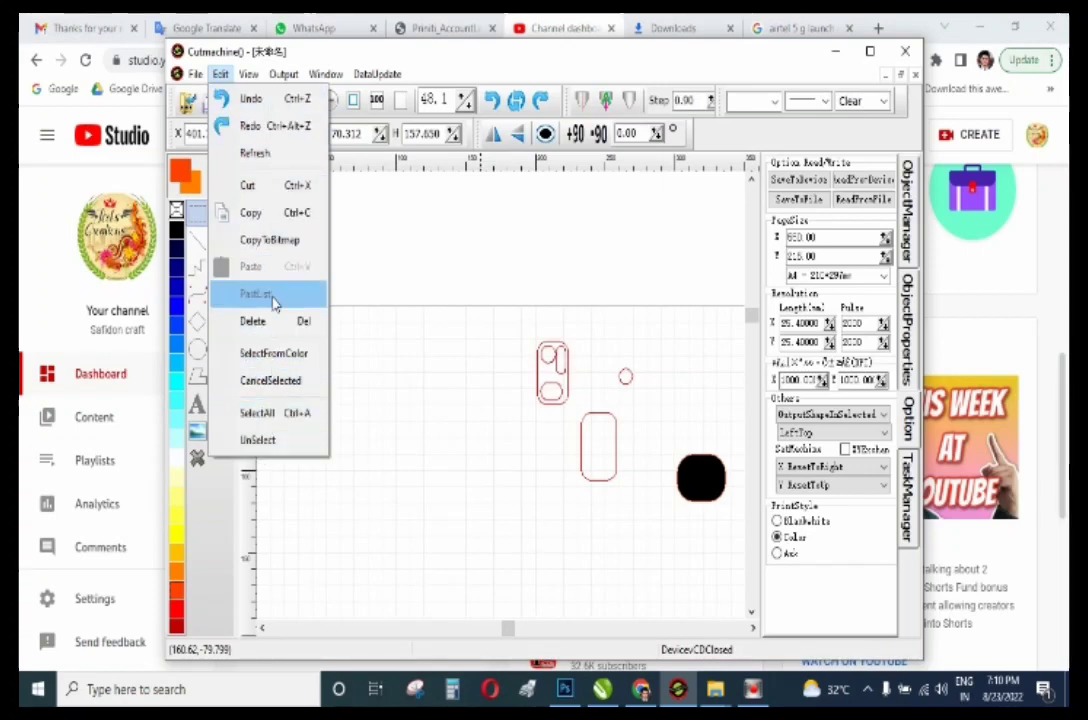
click(248, 75)
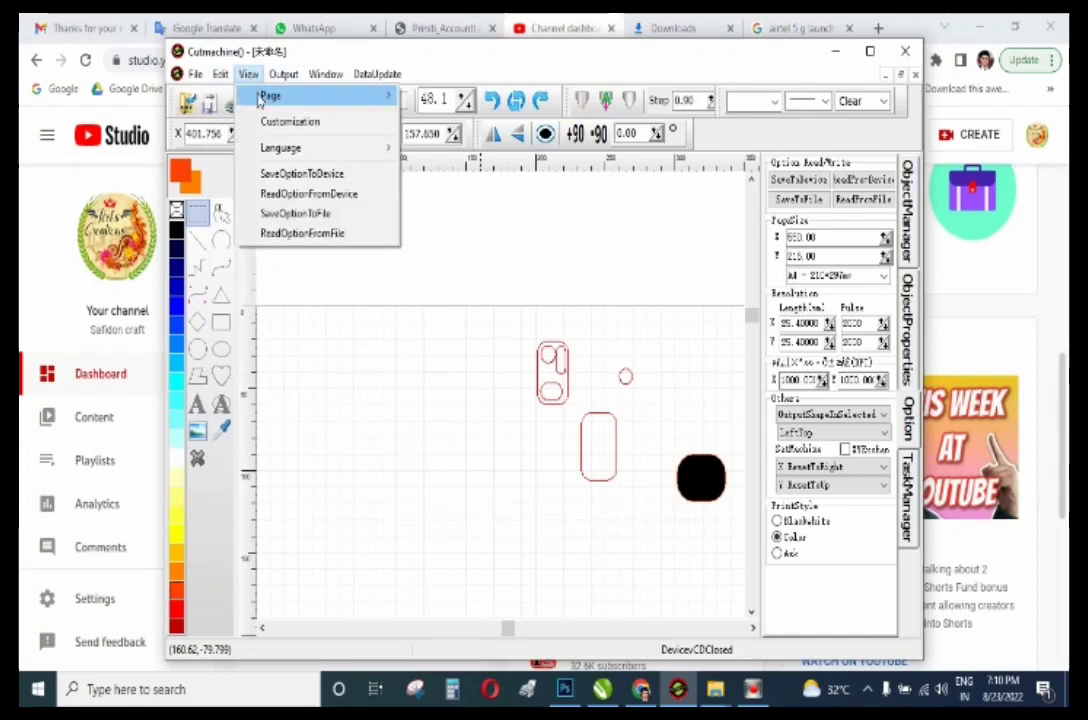
mouse_move(258, 97)
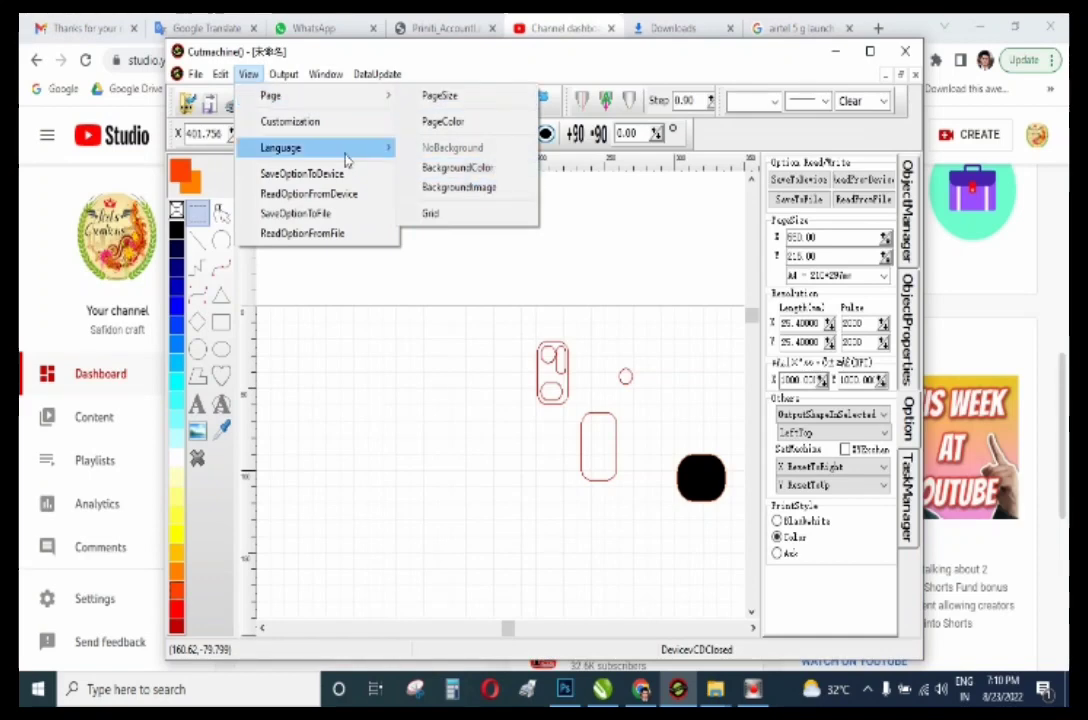
mouse_move(347, 150)
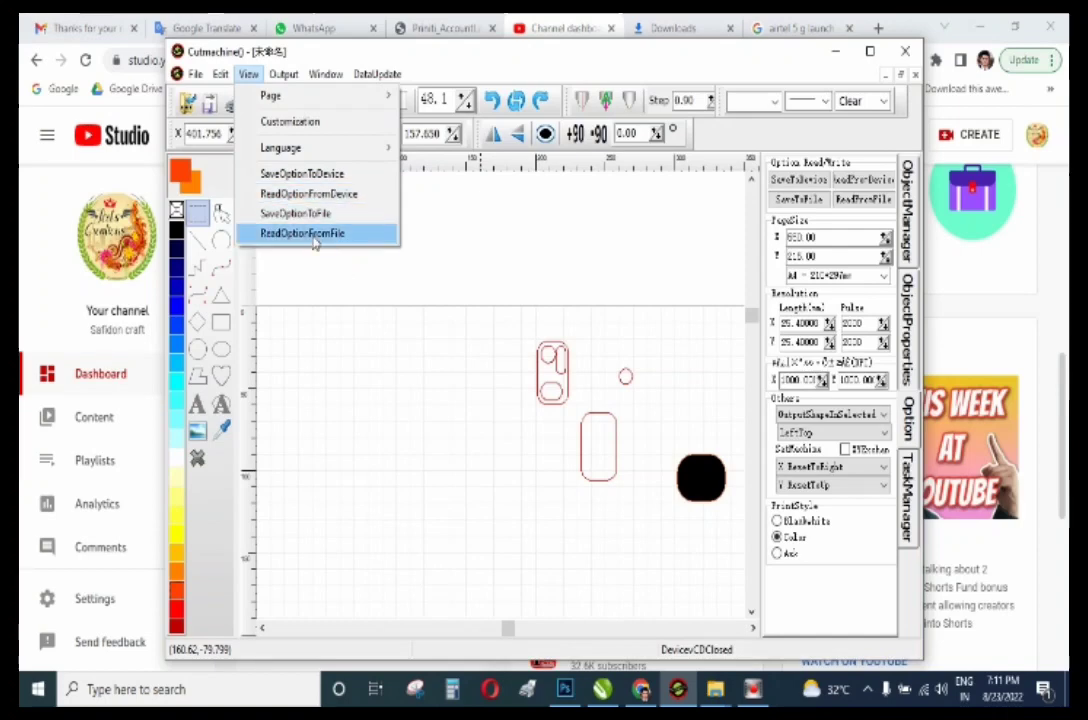
mouse_move(276, 78)
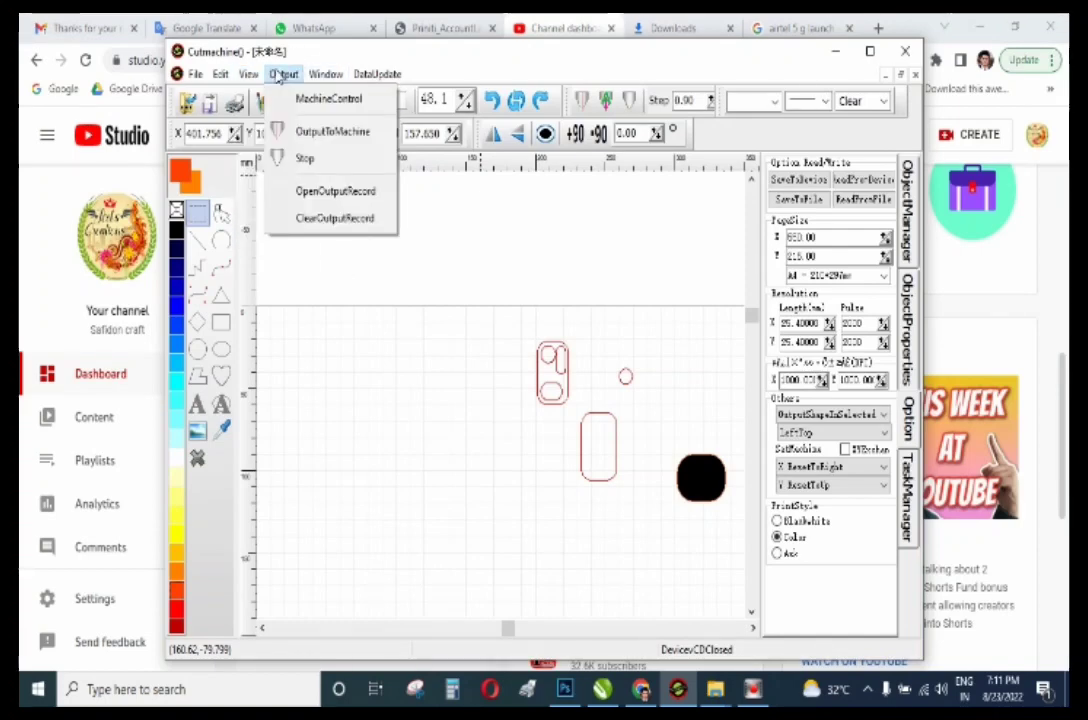
mouse_move(401, 77)
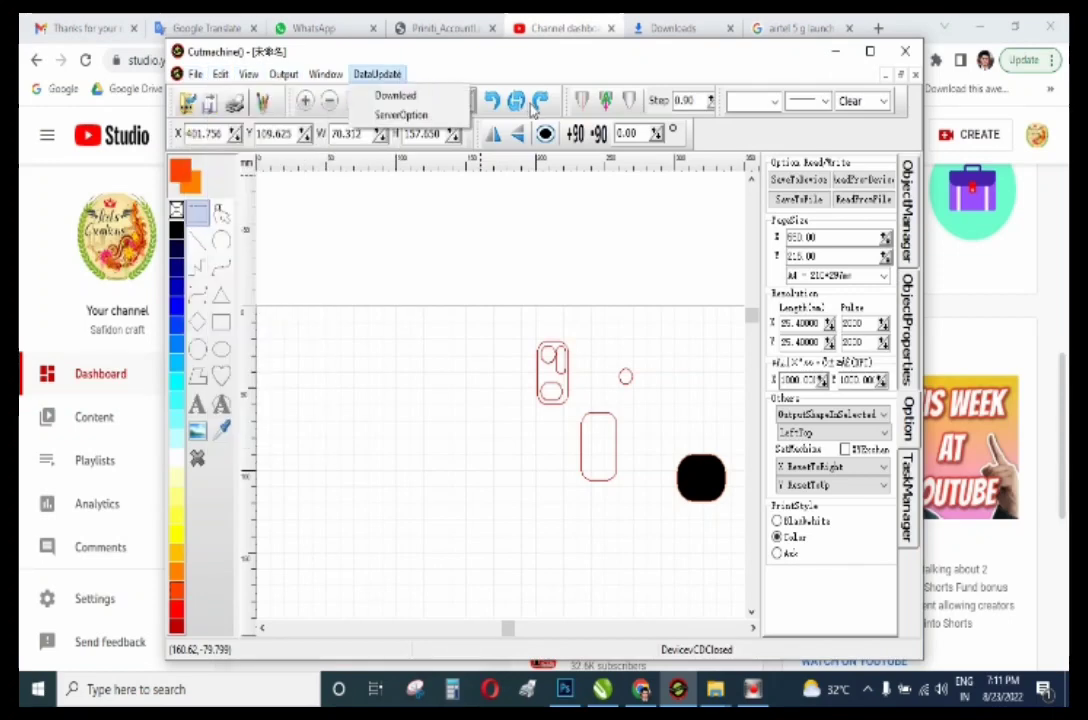
click(330, 78)
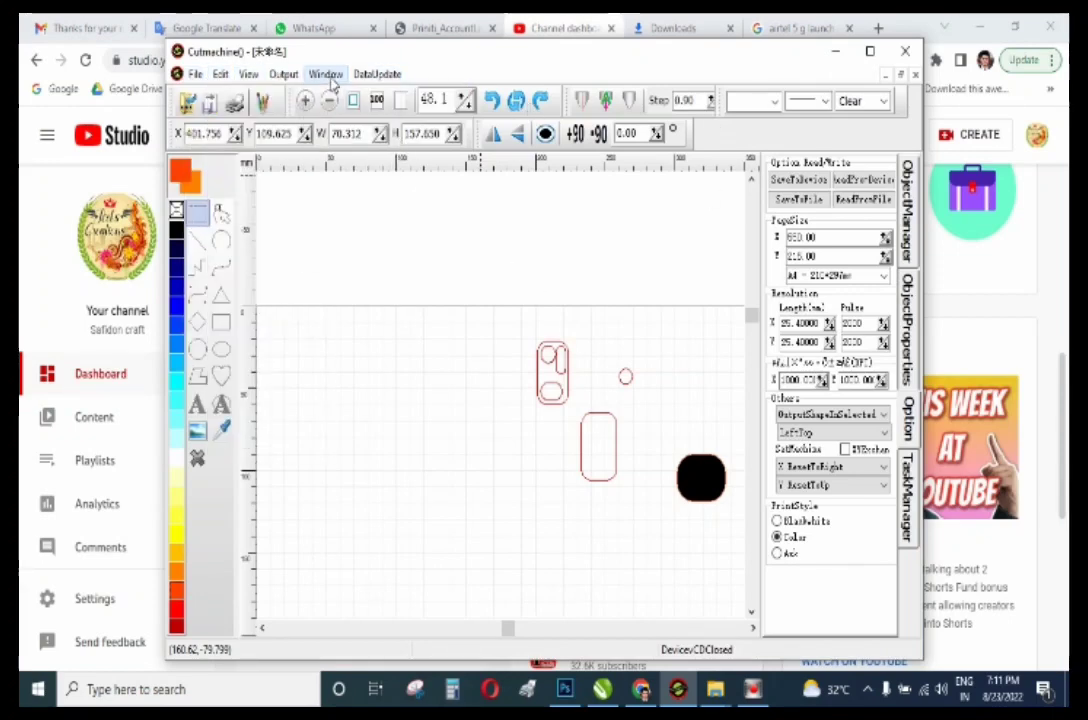
click(330, 78)
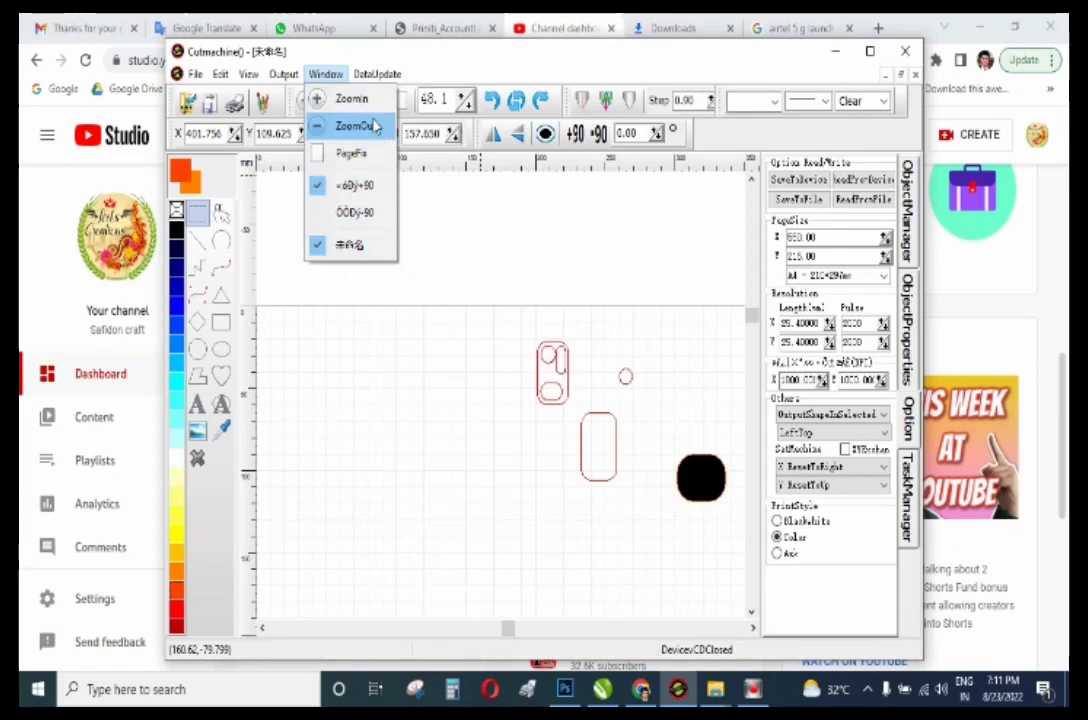
Open the Data Update download window to view it, and close it again.
click(375, 78)
click(375, 76)
click(385, 94)
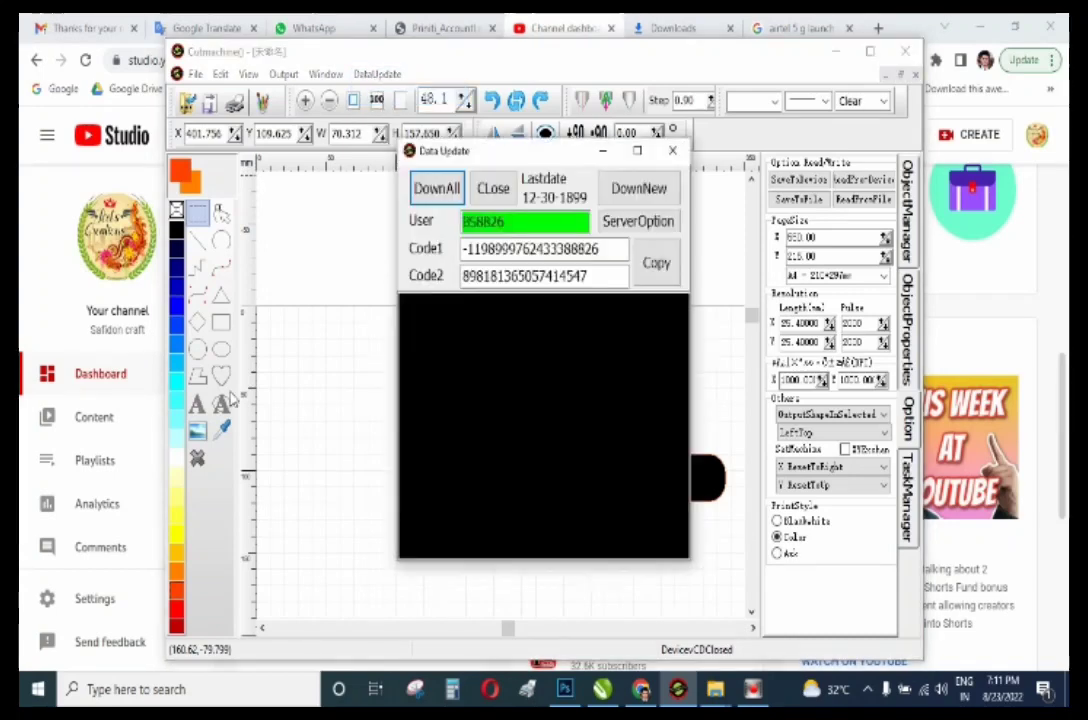
click(672, 150)
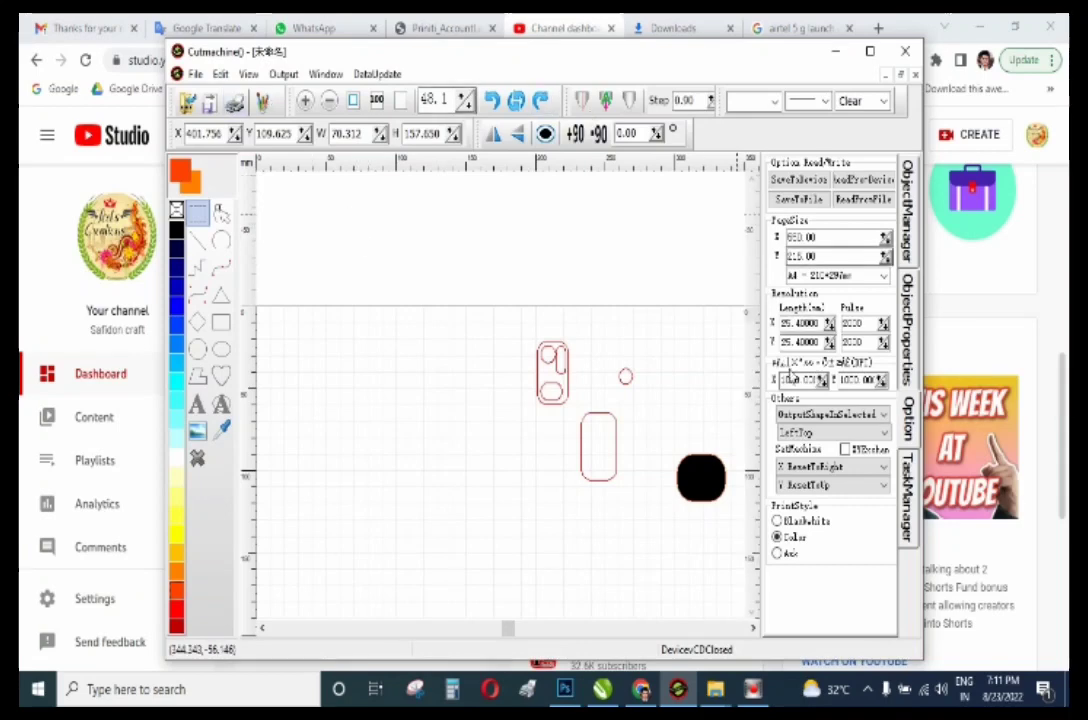
Open the model library dialog, maximize the program window, and move the dialog higher over the page.
click(185, 103)
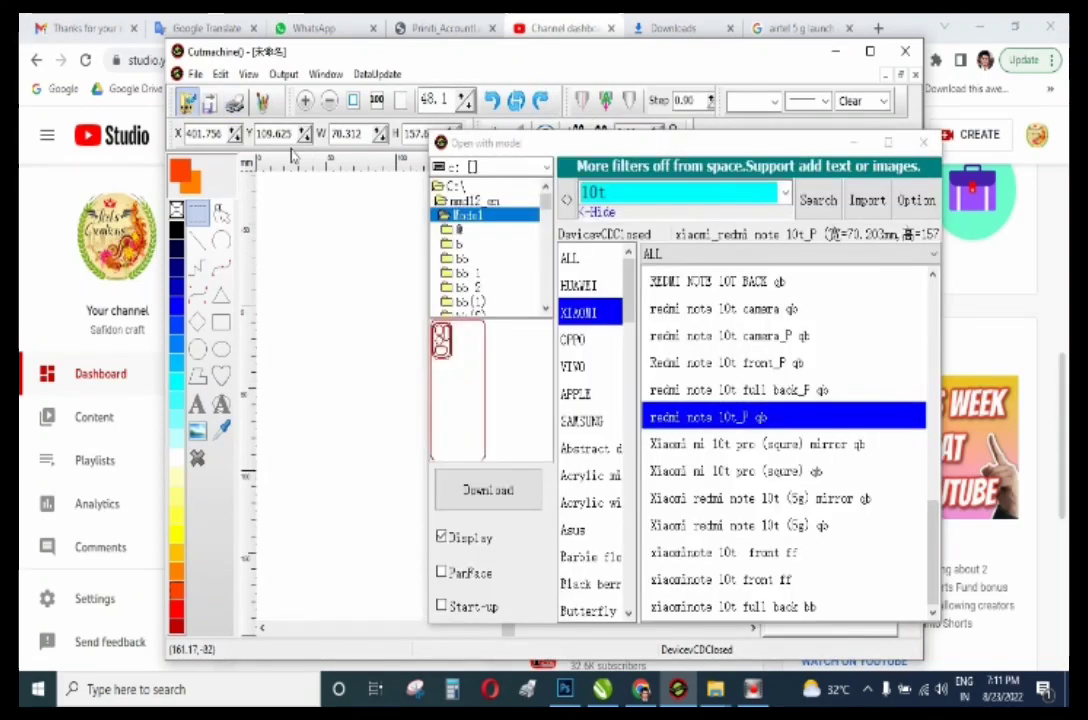
click(922, 144)
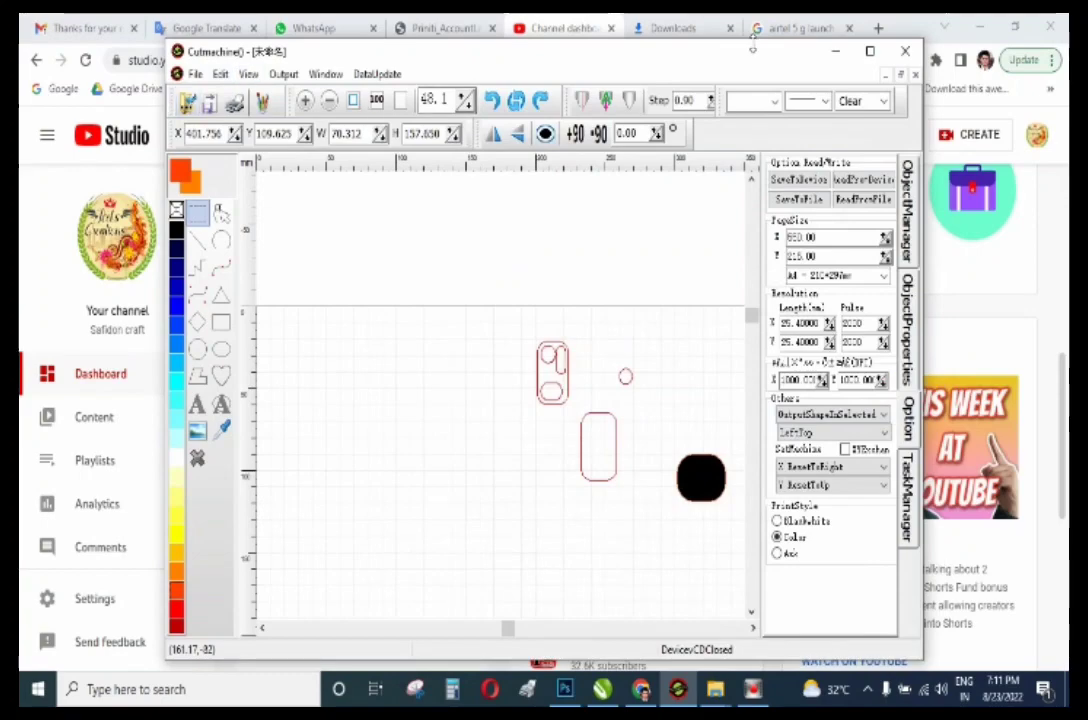
click(187, 103)
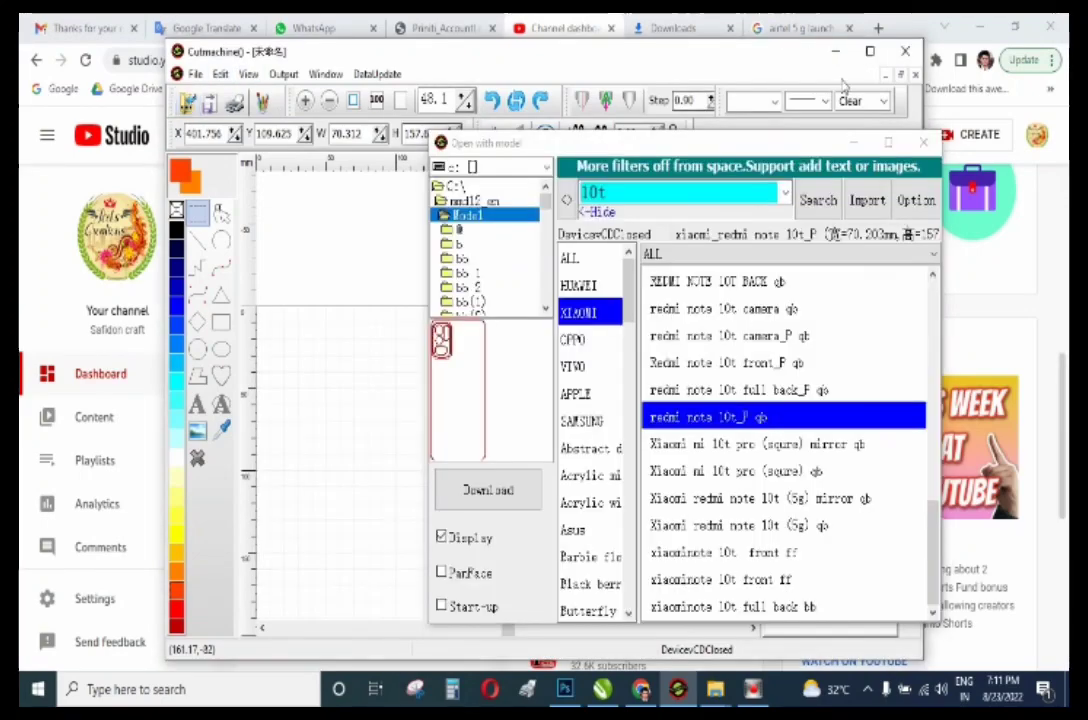
click(869, 55)
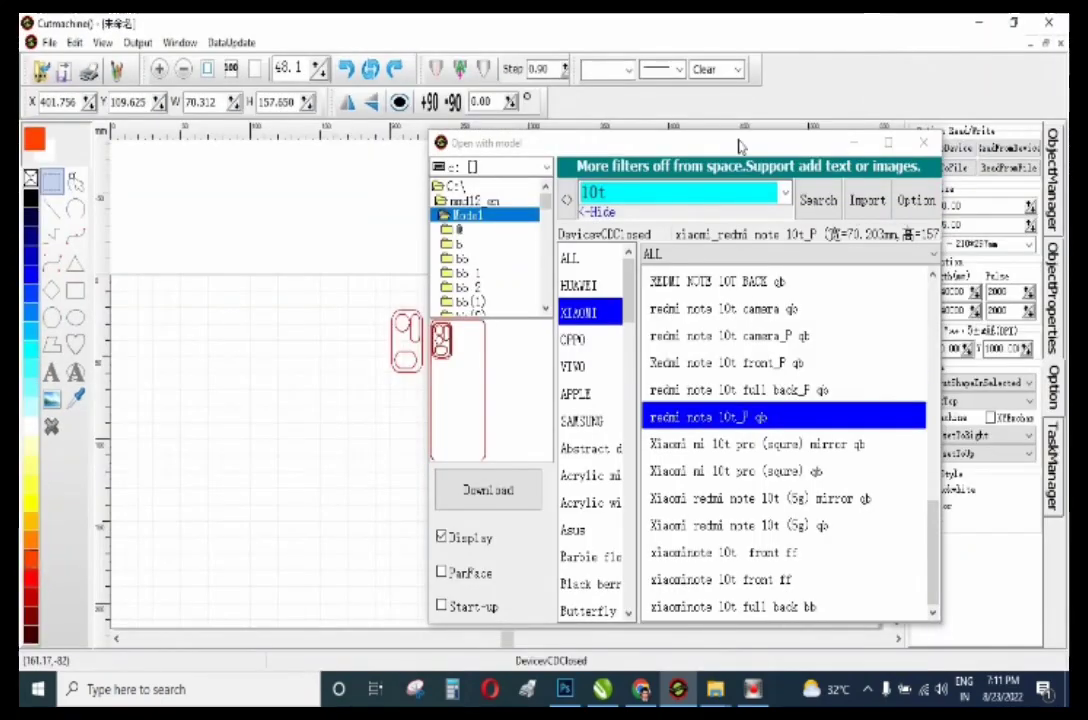
drag(746, 144, 752, 100)
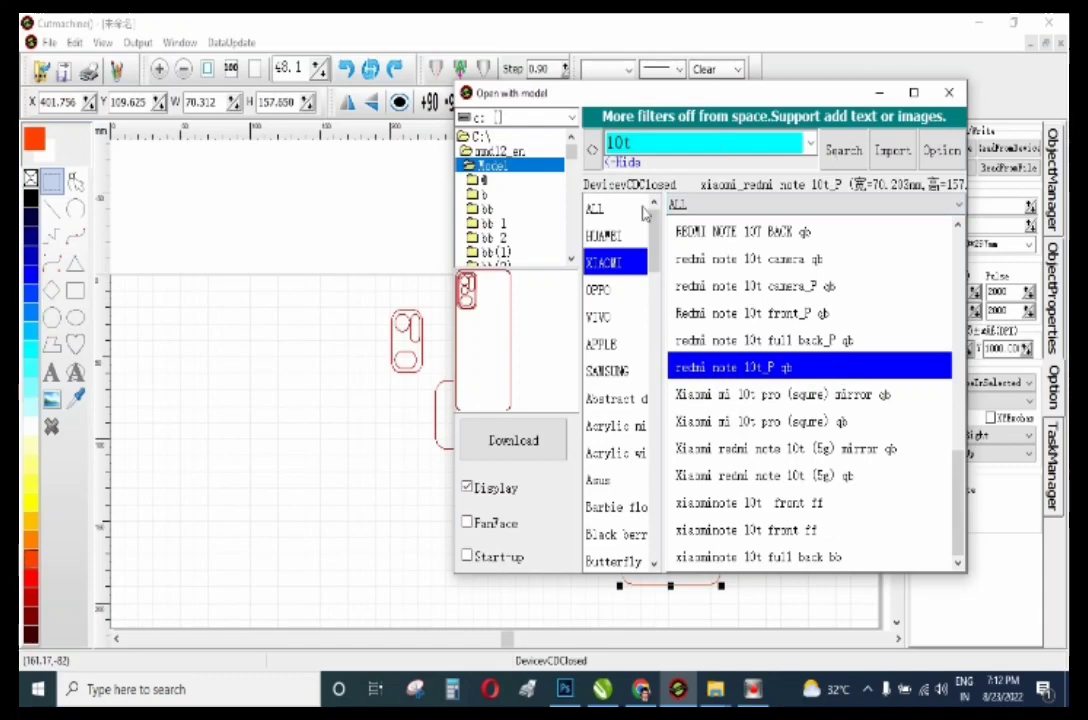
Clear the model search text and list the models of all brands.
click(595, 212)
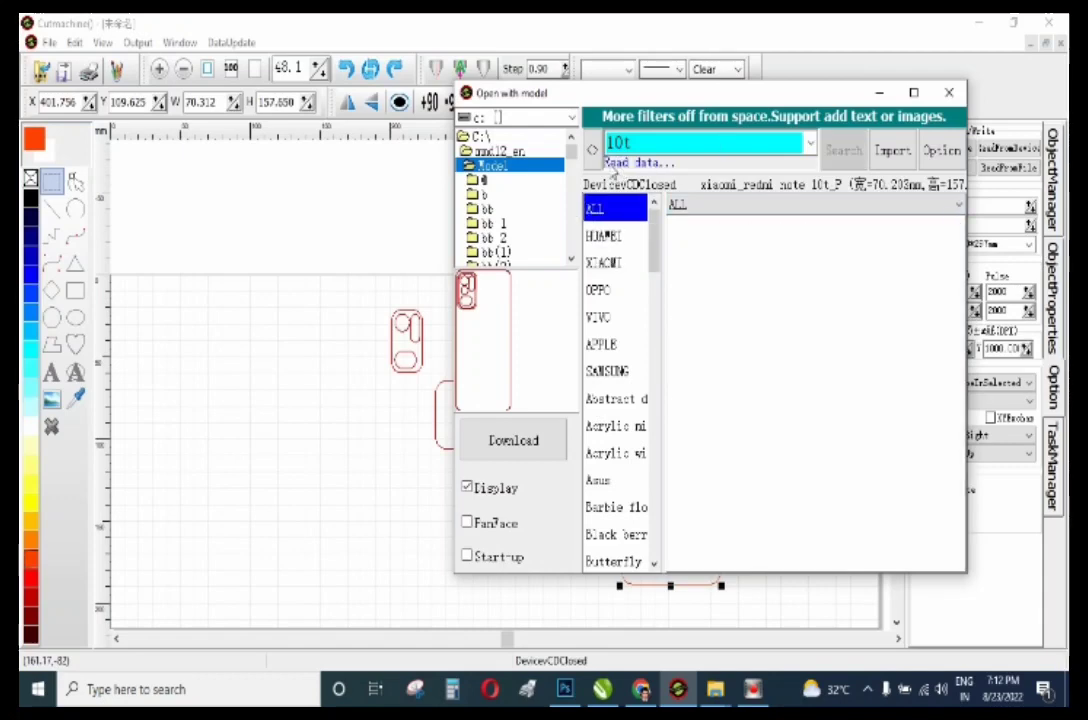
click(667, 140)
key(BackSpace)
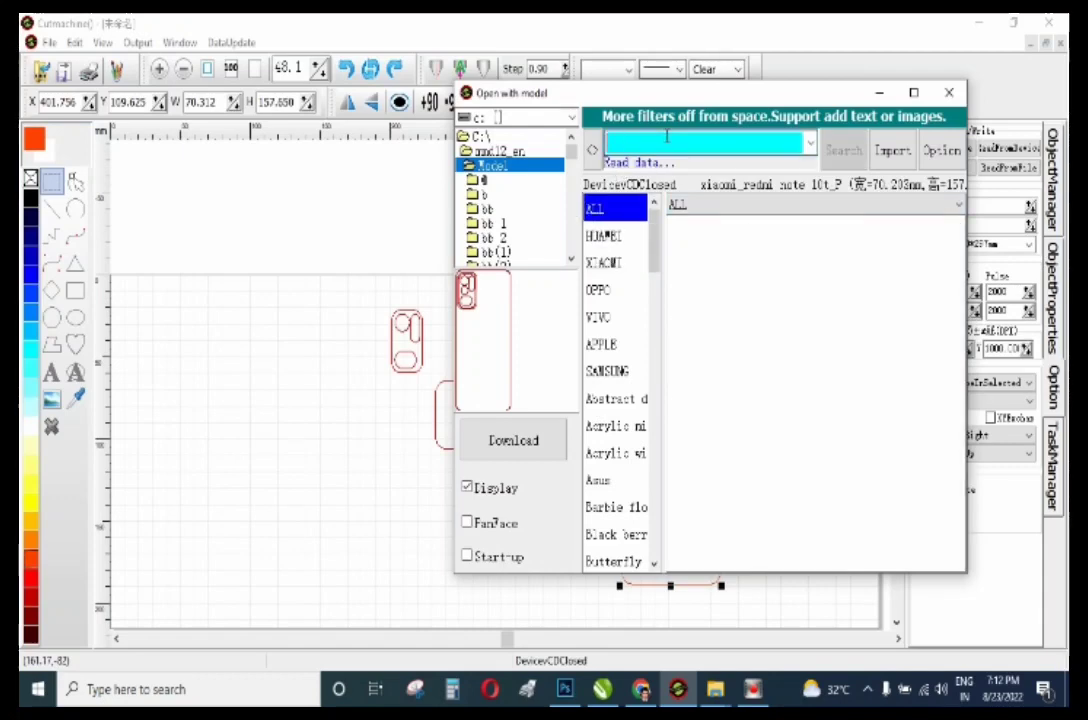
click(613, 219)
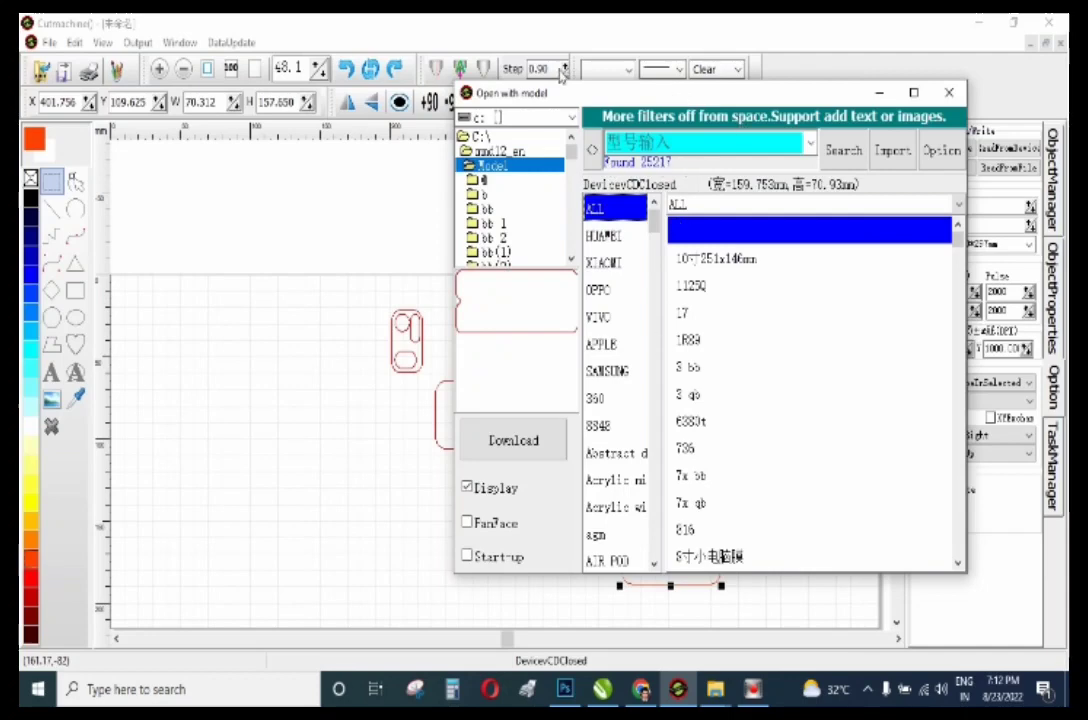
Move the model library dialog clear of the Option settings and browse the XIAOMI models.
drag(854, 106, 640, 106)
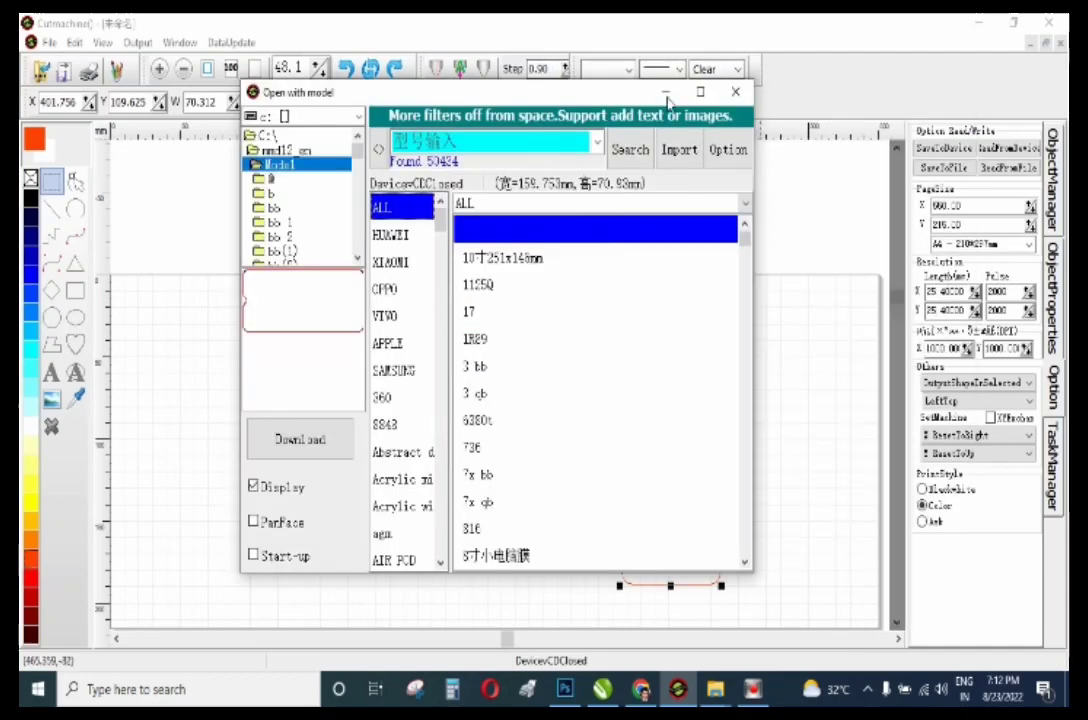
drag(572, 110, 642, 90)
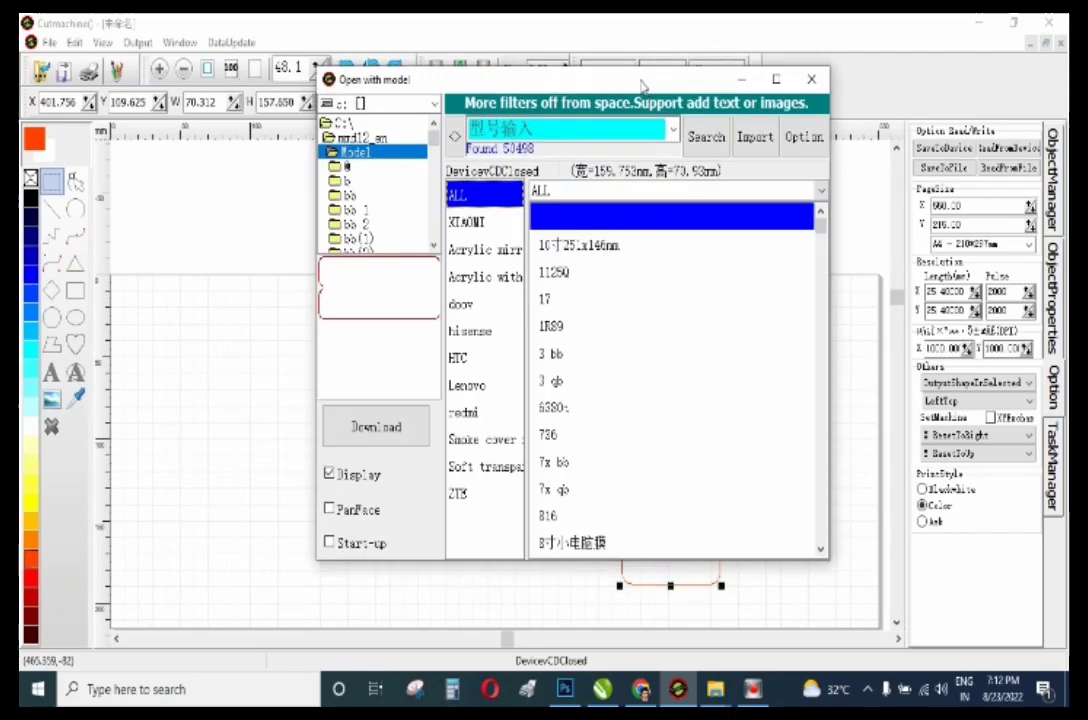
click(475, 221)
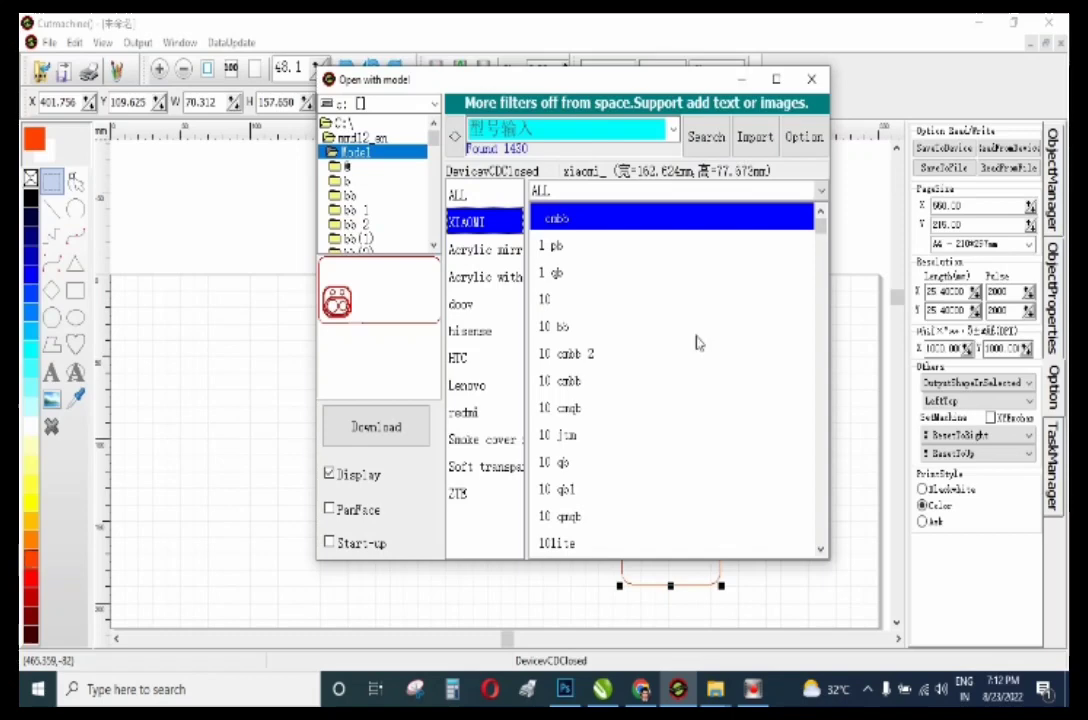
scroll(697, 350, down, 12)
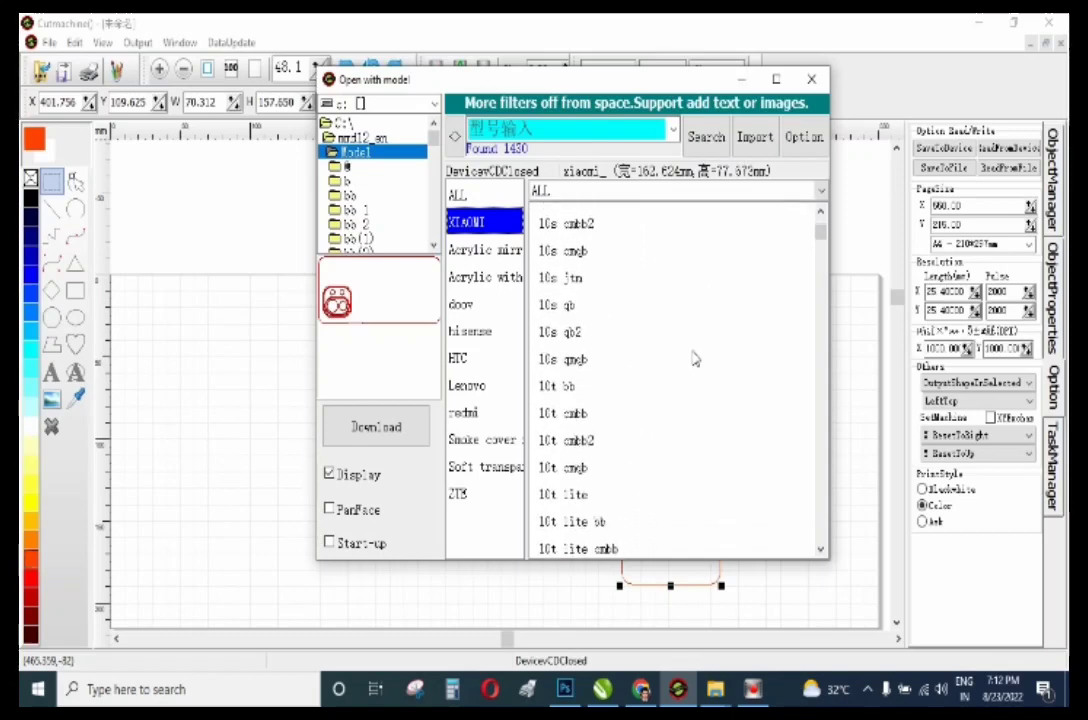
scroll(697, 358, down, 10)
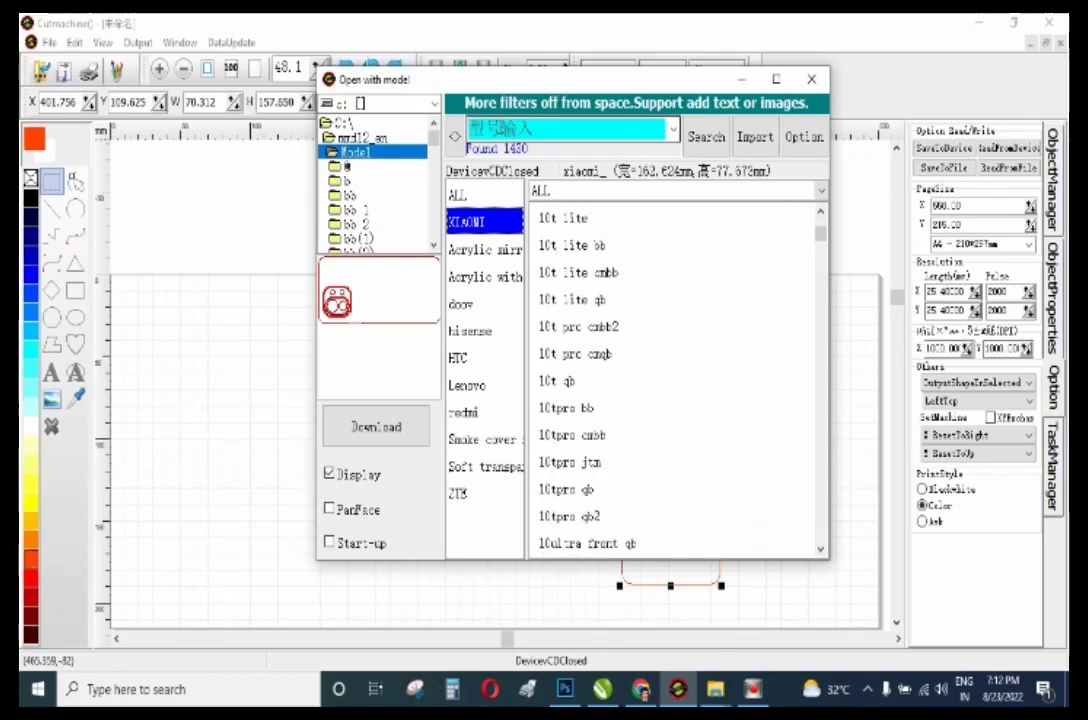
Search the model library for k50i and preview the XIAOMI Redmi k50i (5g) full back qb model.
click(502, 125)
text(k50)
key(Return)
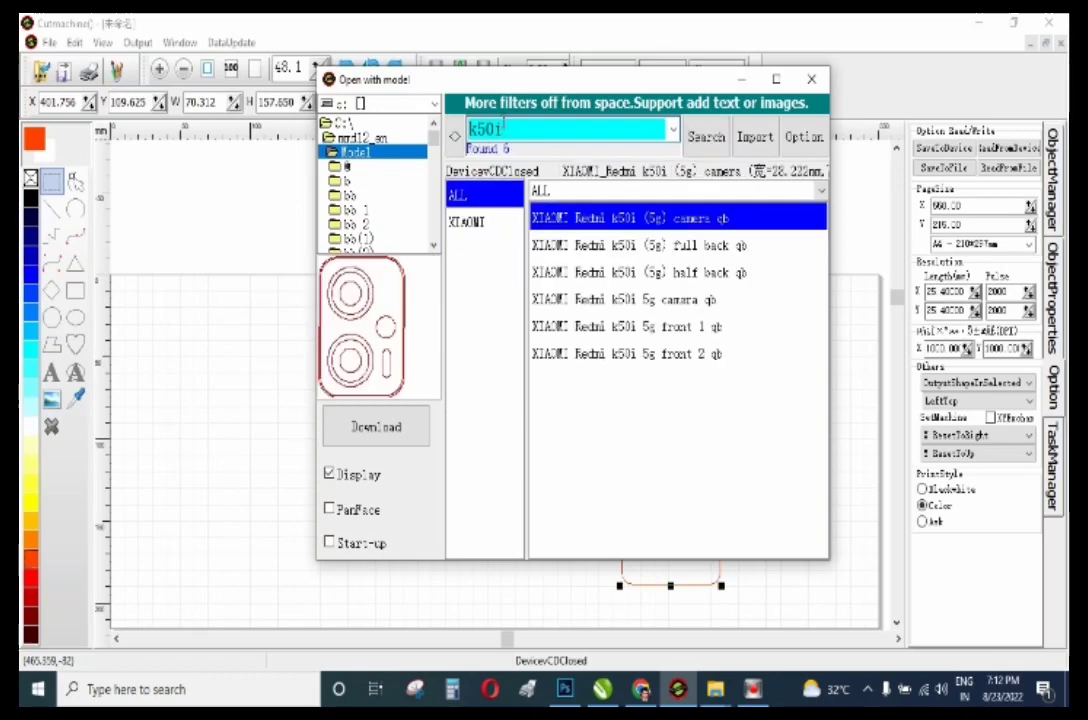
click(607, 247)
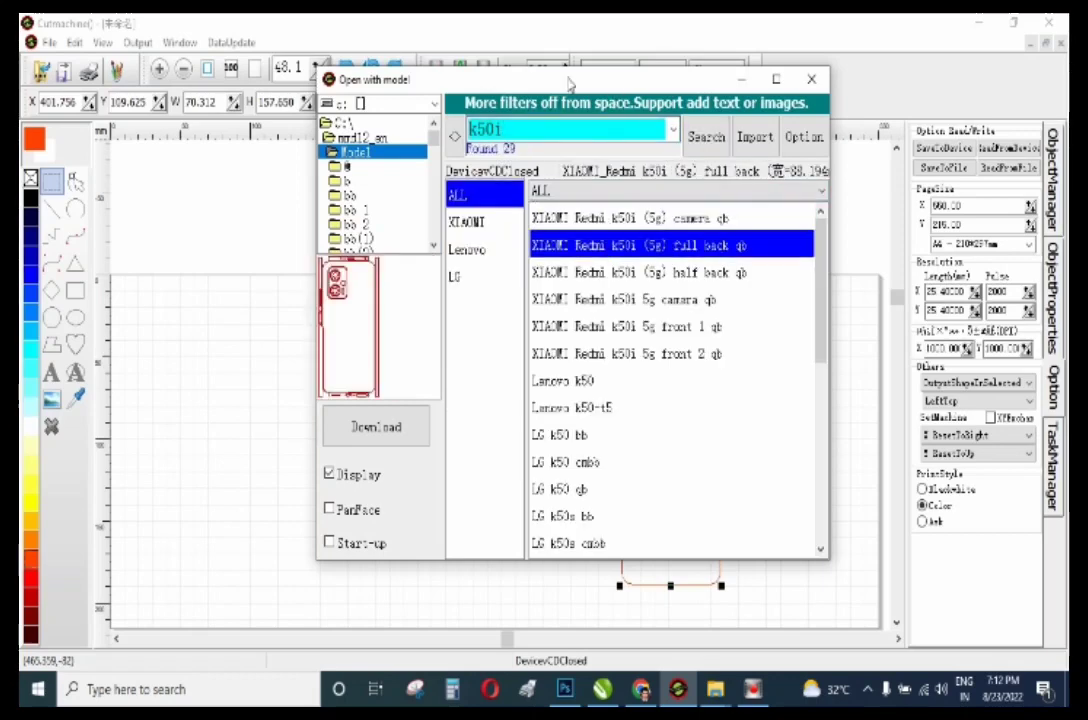
Move the model library dialog aside and preview the XIAOMI Redmi k50i (5g) camera, full back and half back models.
drag(568, 83, 728, 80)
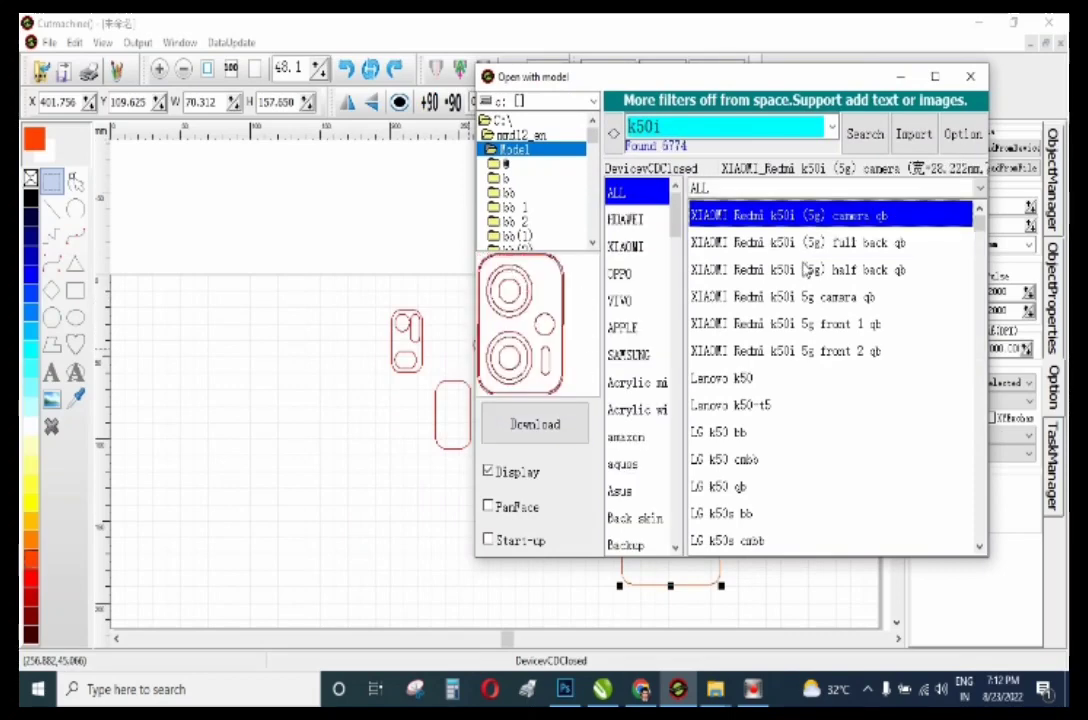
key(Down)
key(Down)
key(Down)
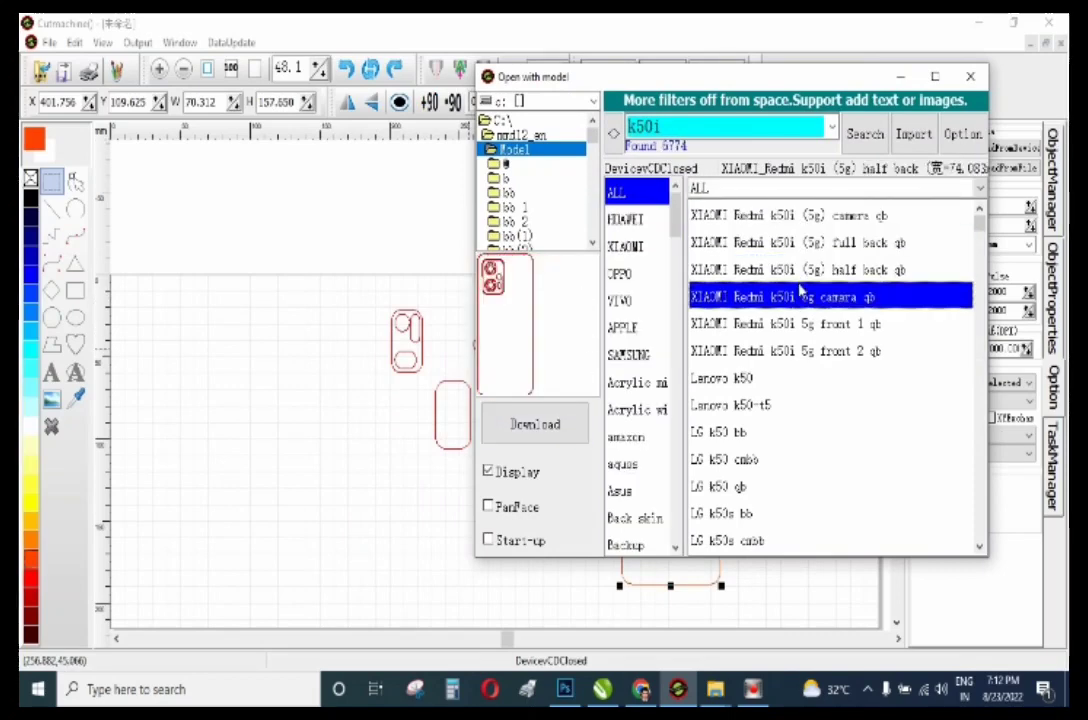
Limit the k50i results to XIAOMI and preview the (5g) full back, (5g) half back and 5g camera models.
click(651, 250)
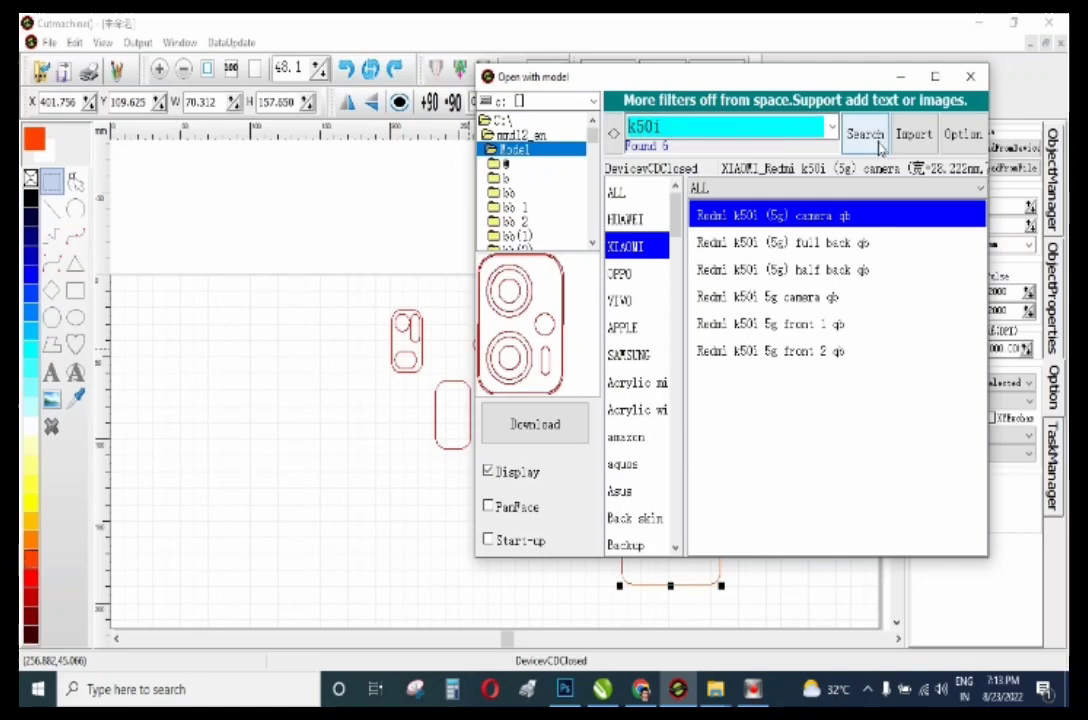
click(804, 243)
click(803, 271)
click(803, 297)
click(802, 271)
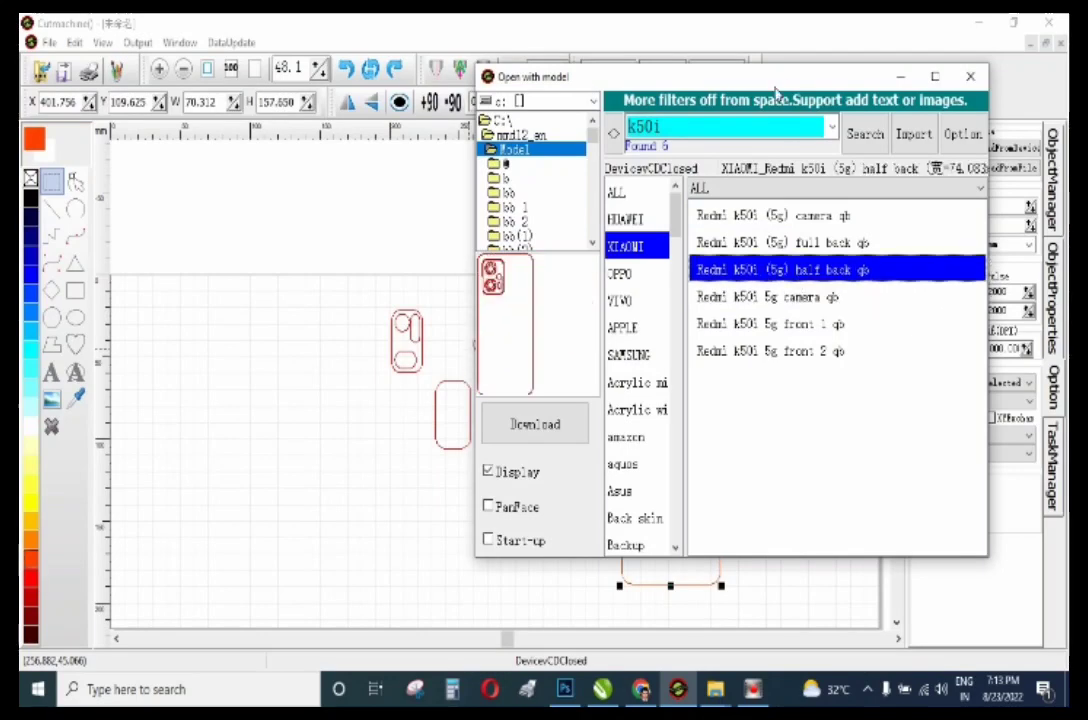
Move the dialog lower over the page and compare the full back, half back and 5g camera previews, ending on full back.
drag(684, 88, 649, 157)
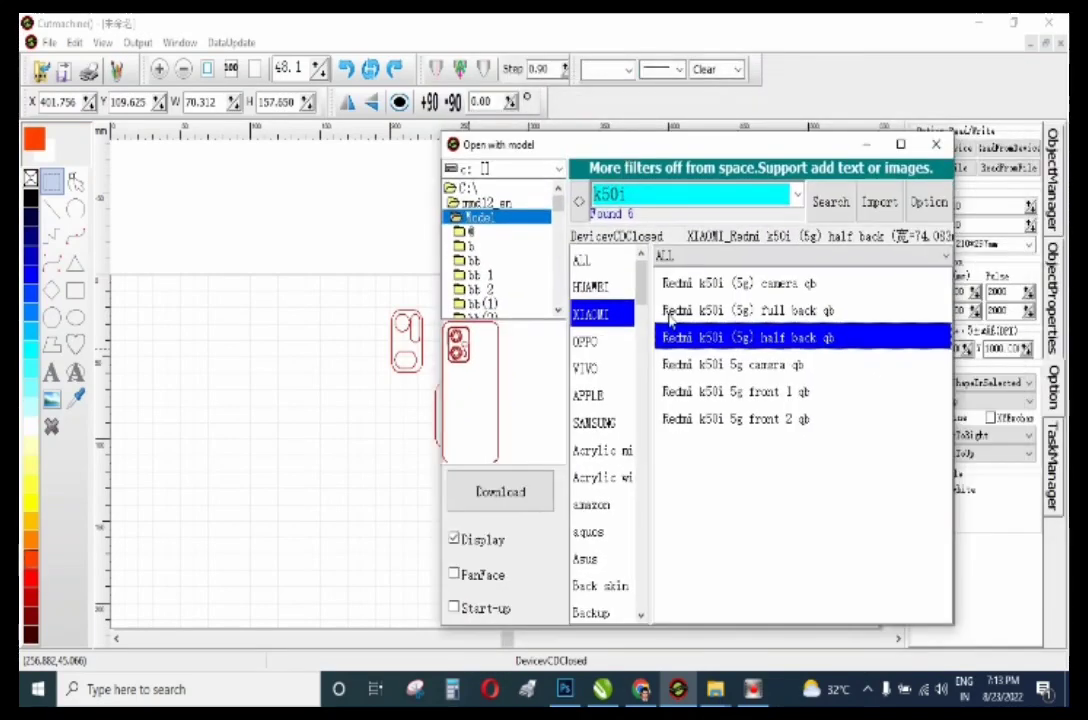
click(714, 309)
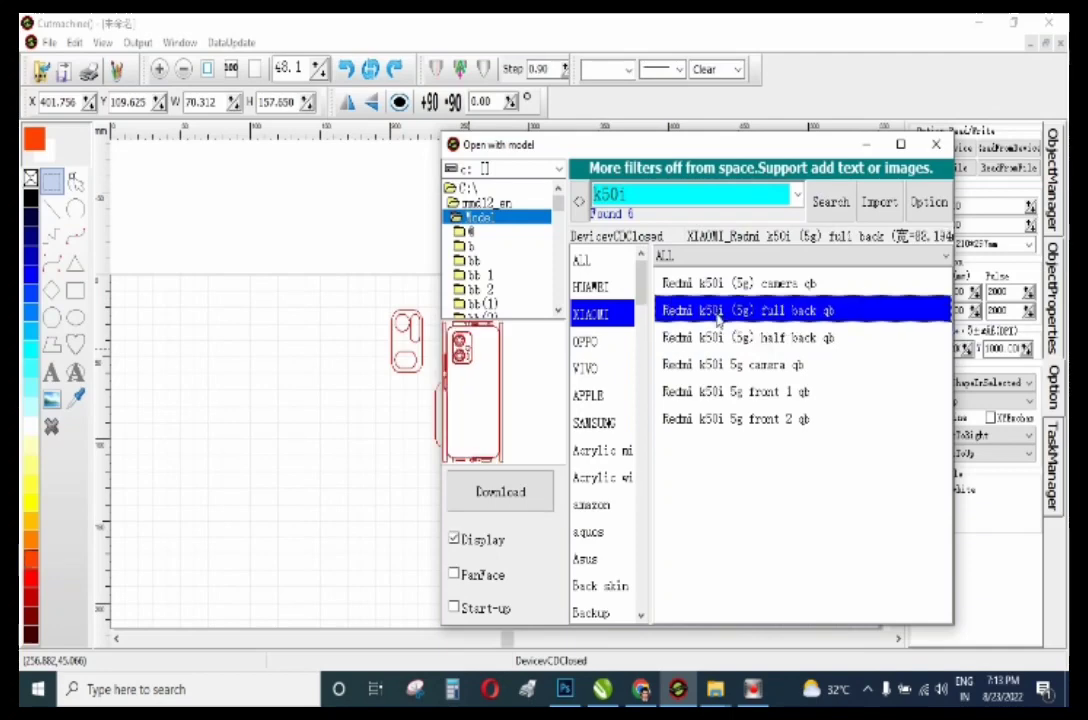
click(716, 333)
click(751, 364)
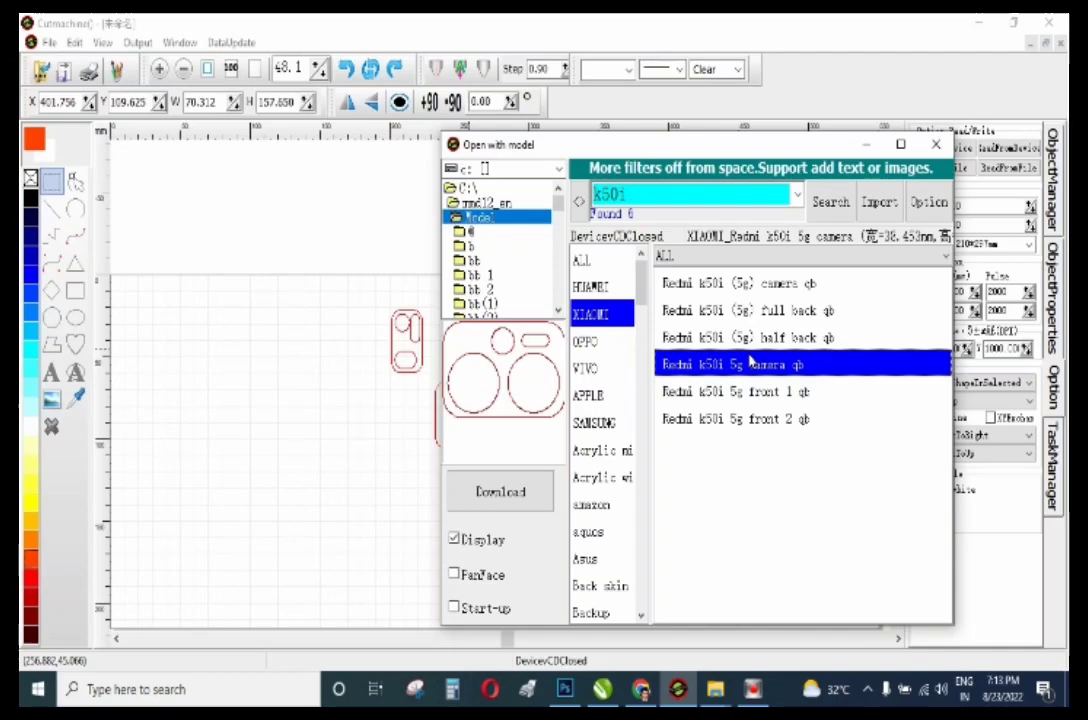
click(714, 310)
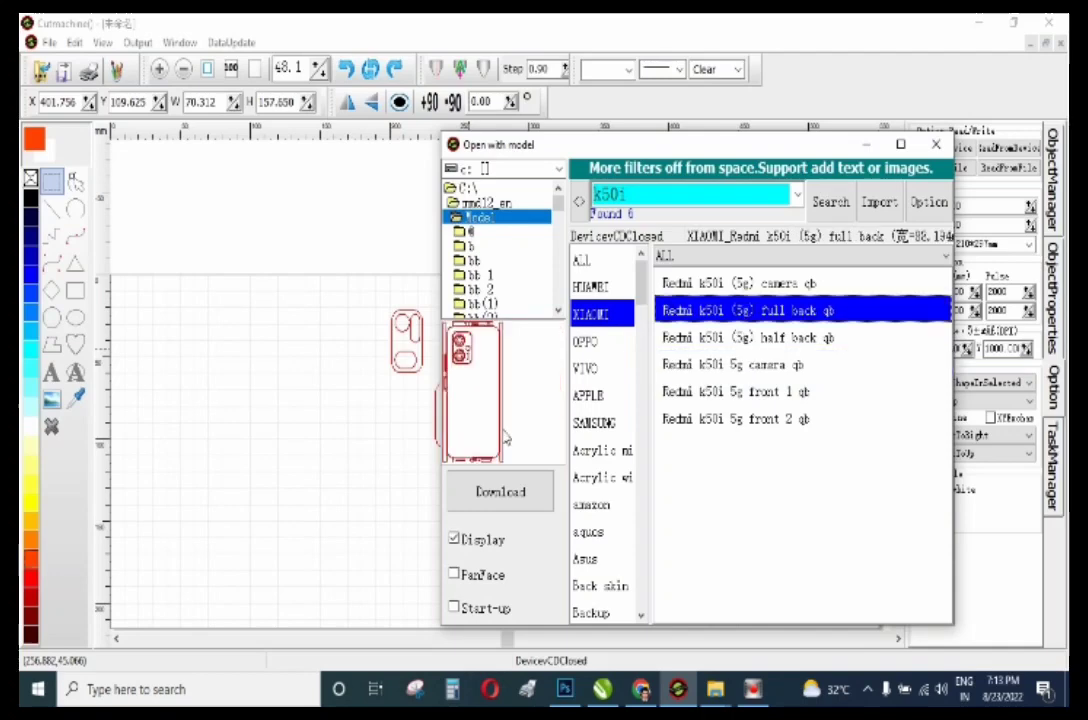
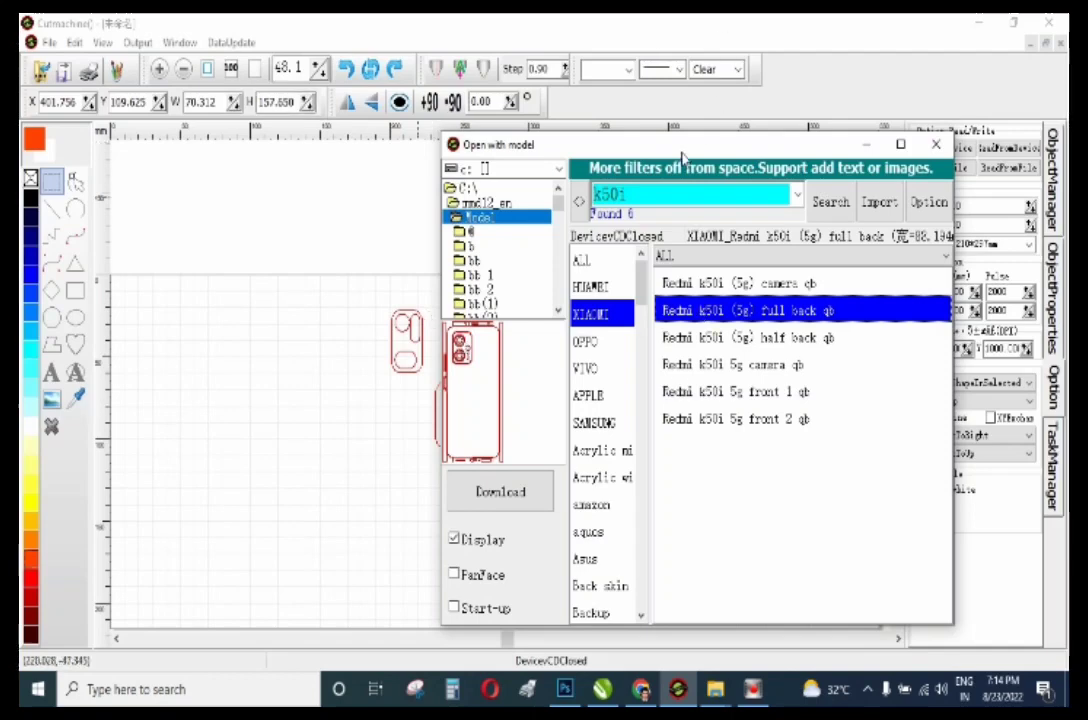
Reposition the model library dialog and preview the Redmi k50i 5g front 2, front 1, camera and (5g) half back models.
drag(687, 147, 662, 109)
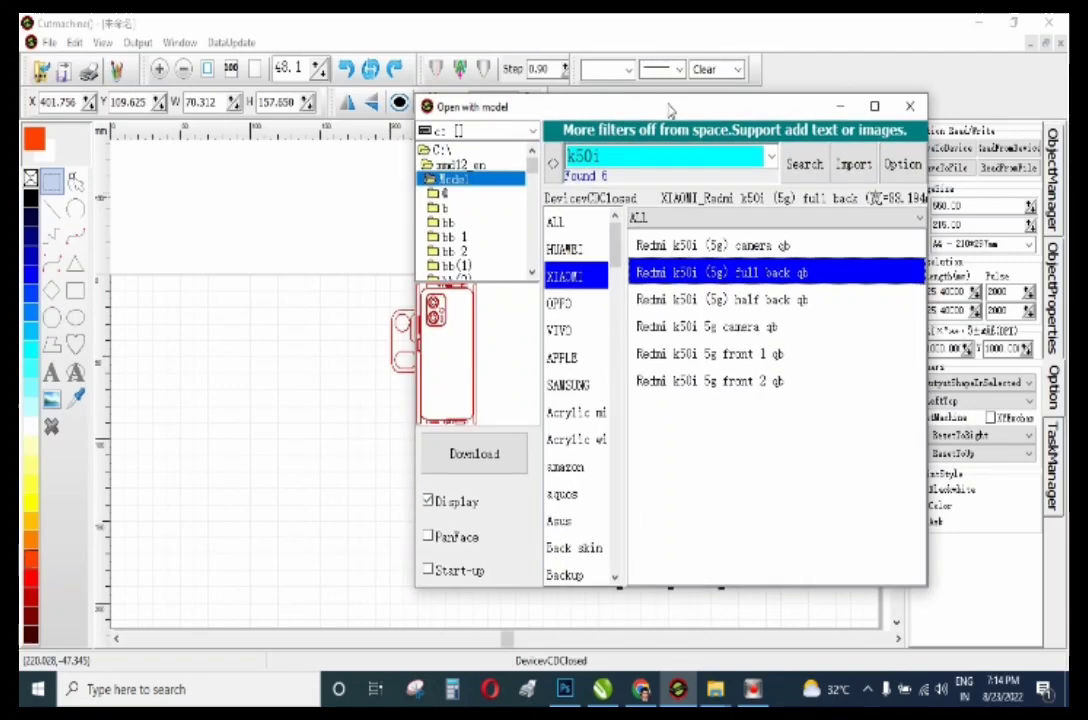
click(720, 386)
click(735, 354)
click(729, 324)
click(732, 301)
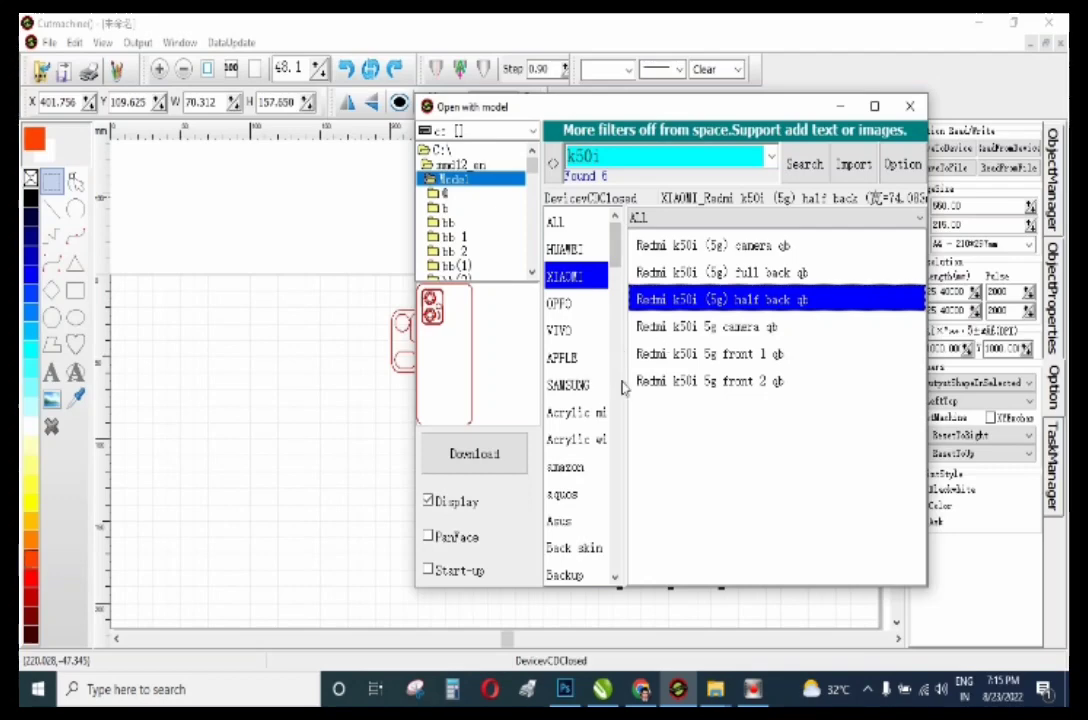
Browse the Acrylic mirror, Decals, Geek, GIONEE, google and guowai categories for k50i models.
click(594, 414)
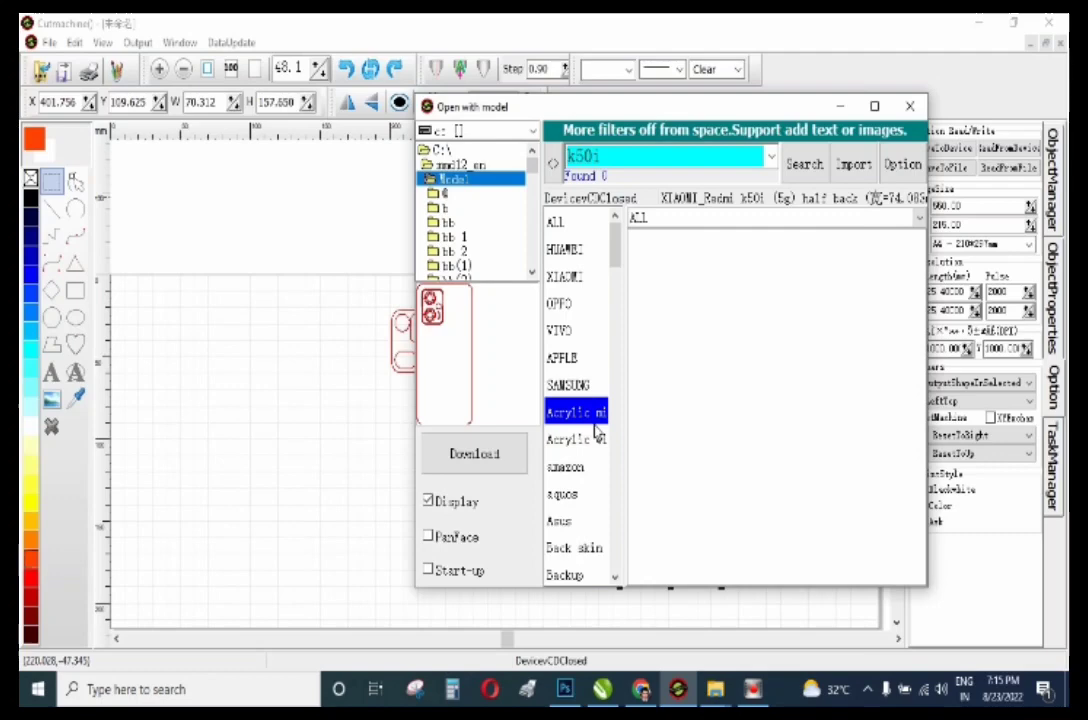
scroll(578, 455, down, 5)
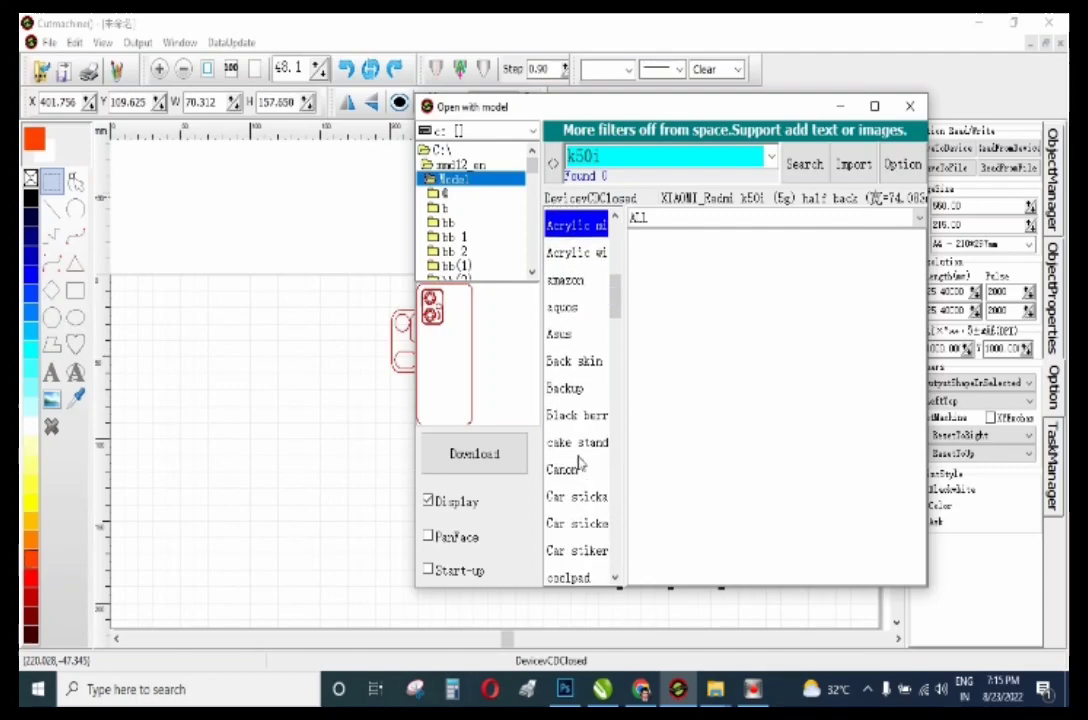
click(570, 384)
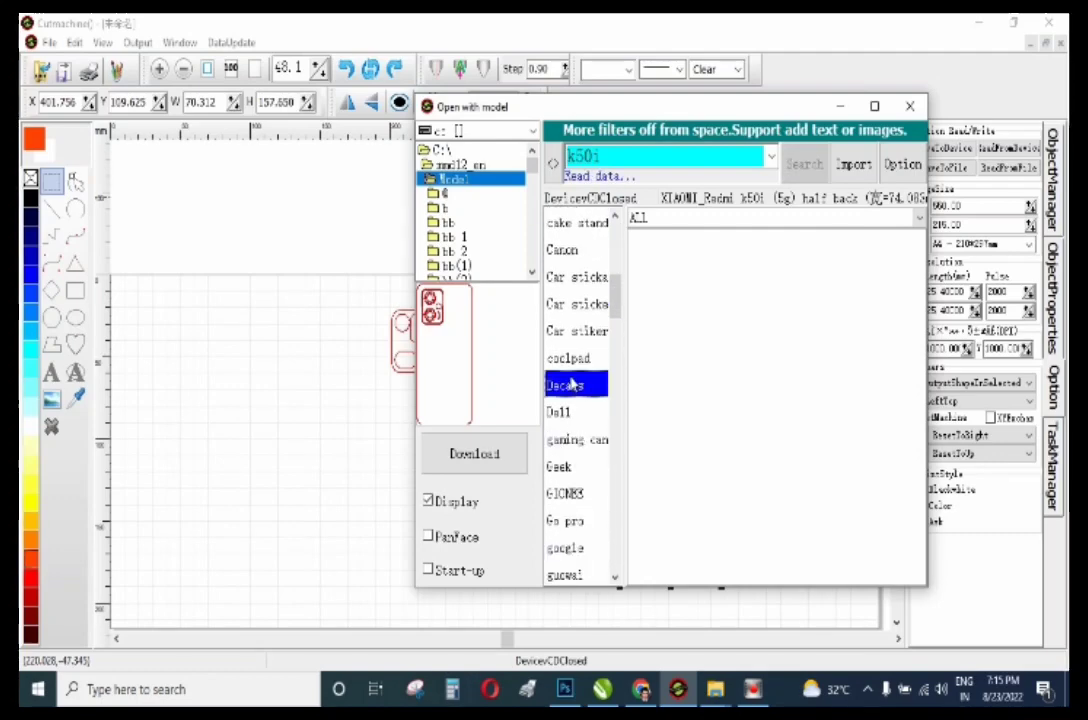
click(566, 466)
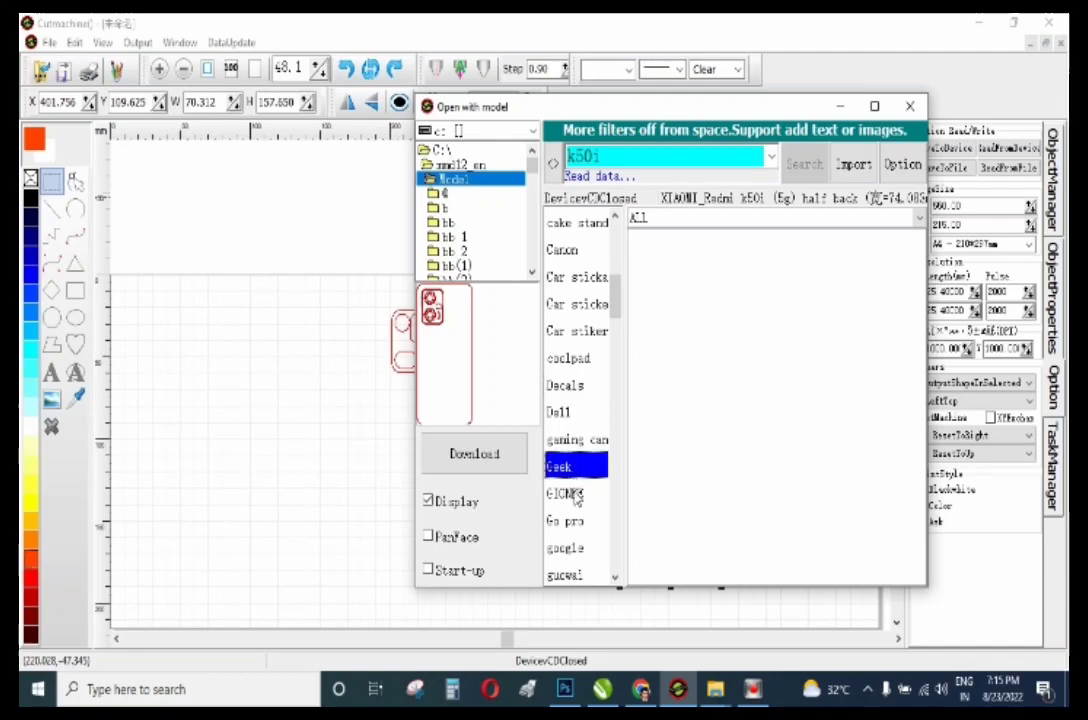
click(576, 494)
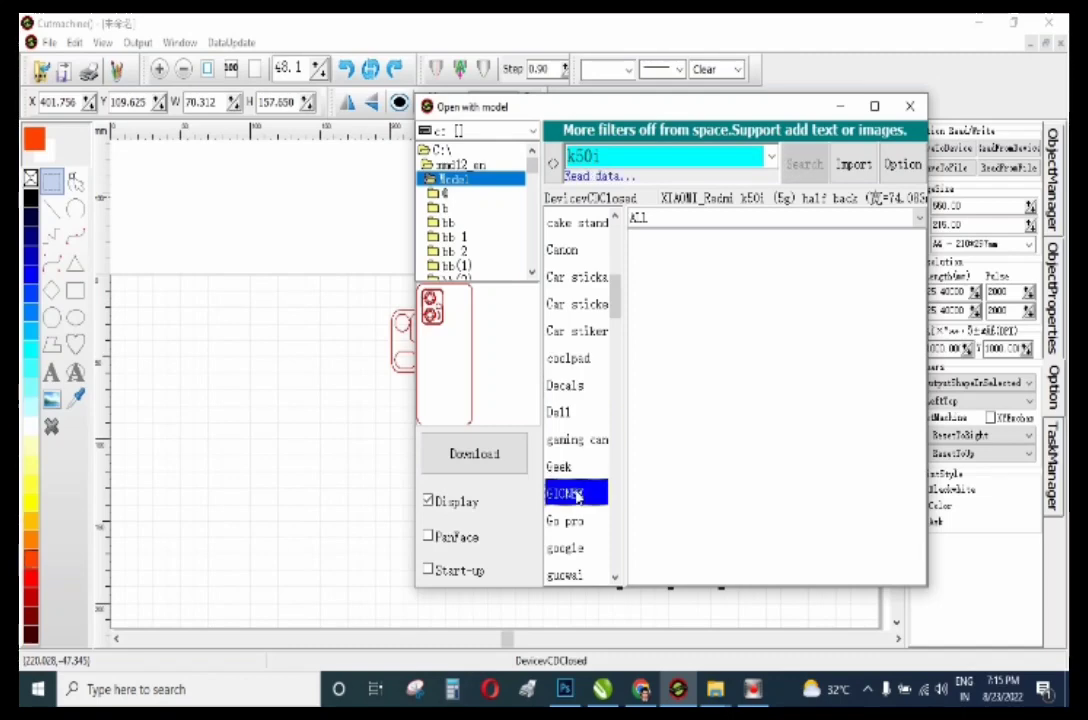
scroll(557, 408, down, 1)
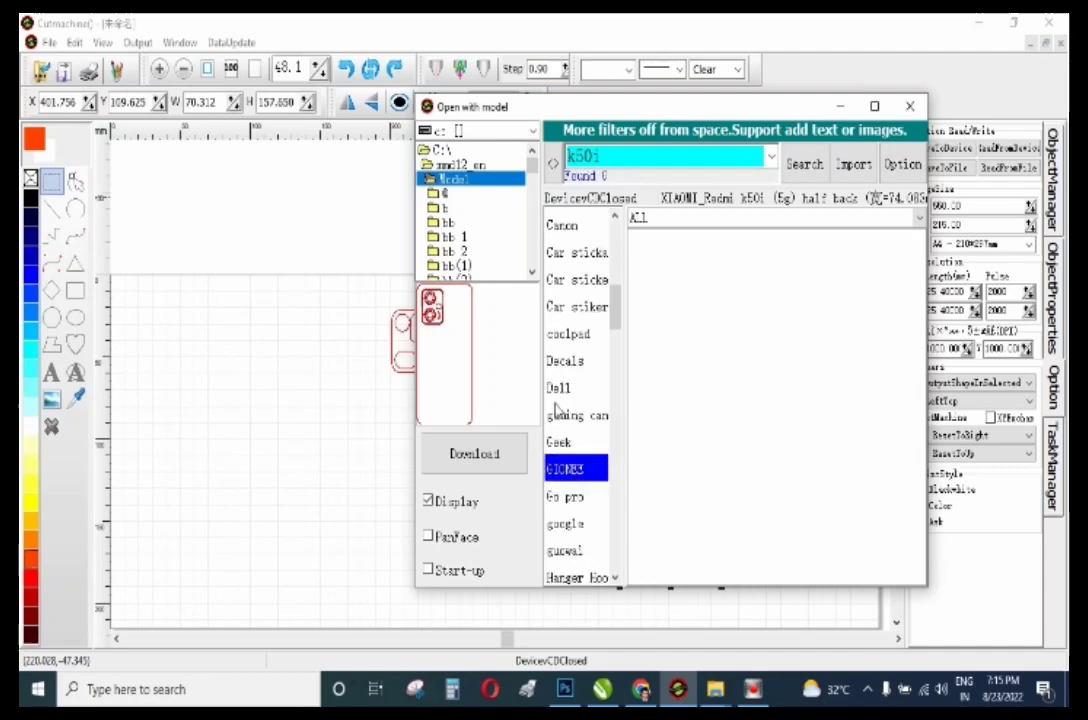
scroll(557, 408, down, 5)
click(565, 385)
click(578, 412)
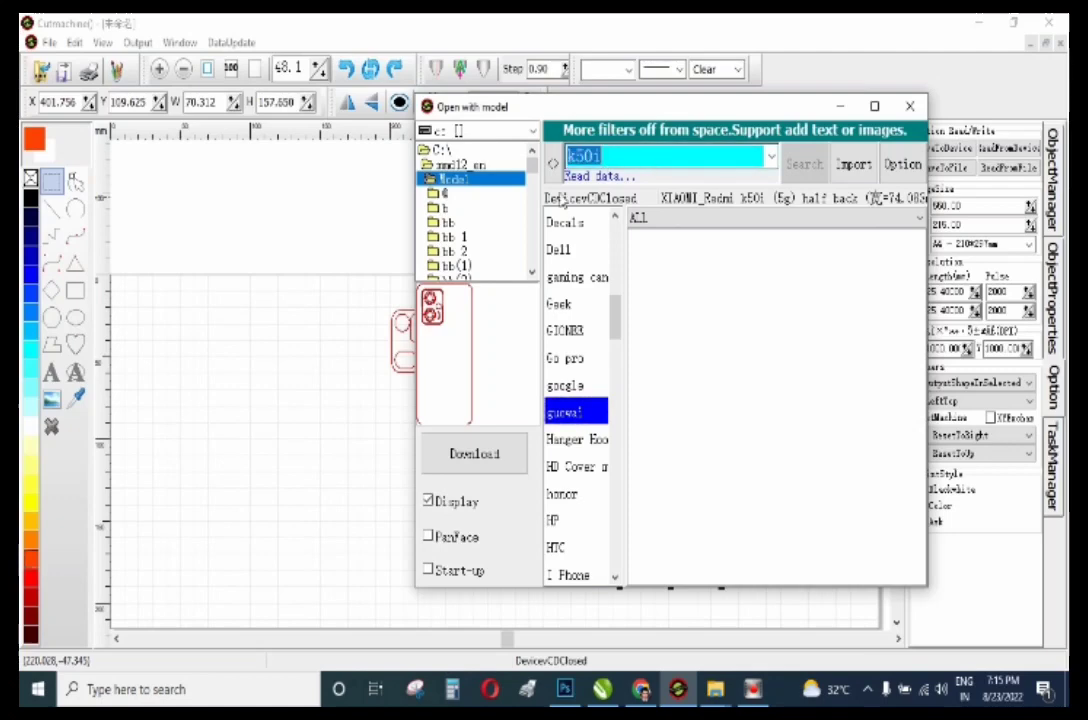
Clear the k50i search text and list the Go pro models.
key(BackSpace)
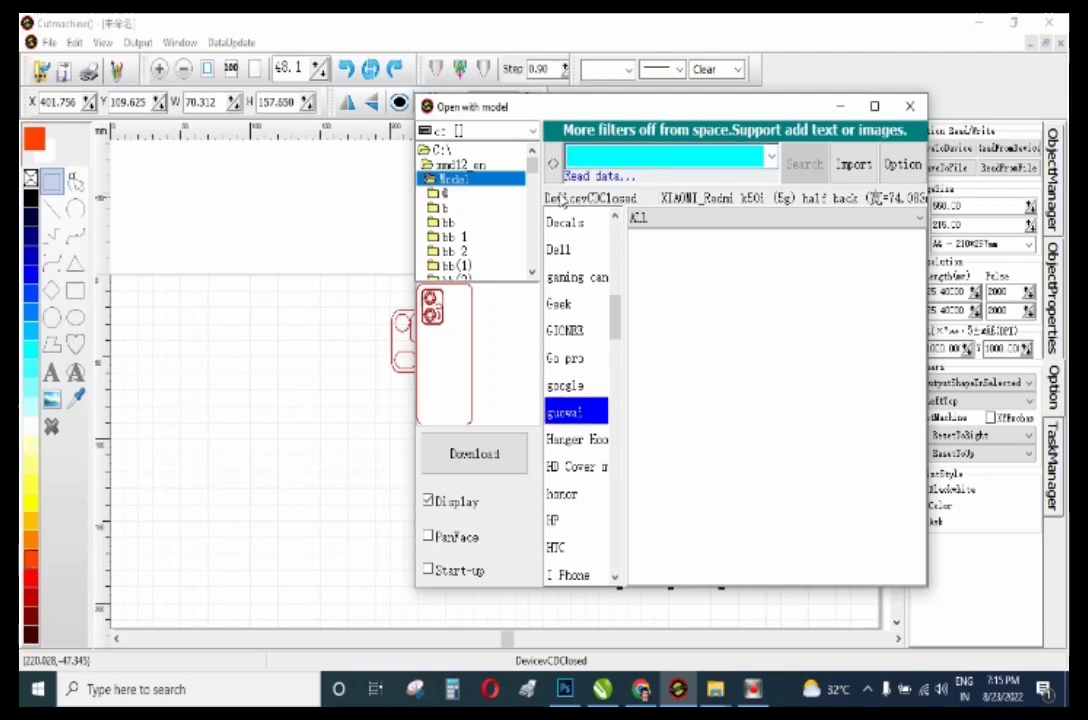
click(578, 362)
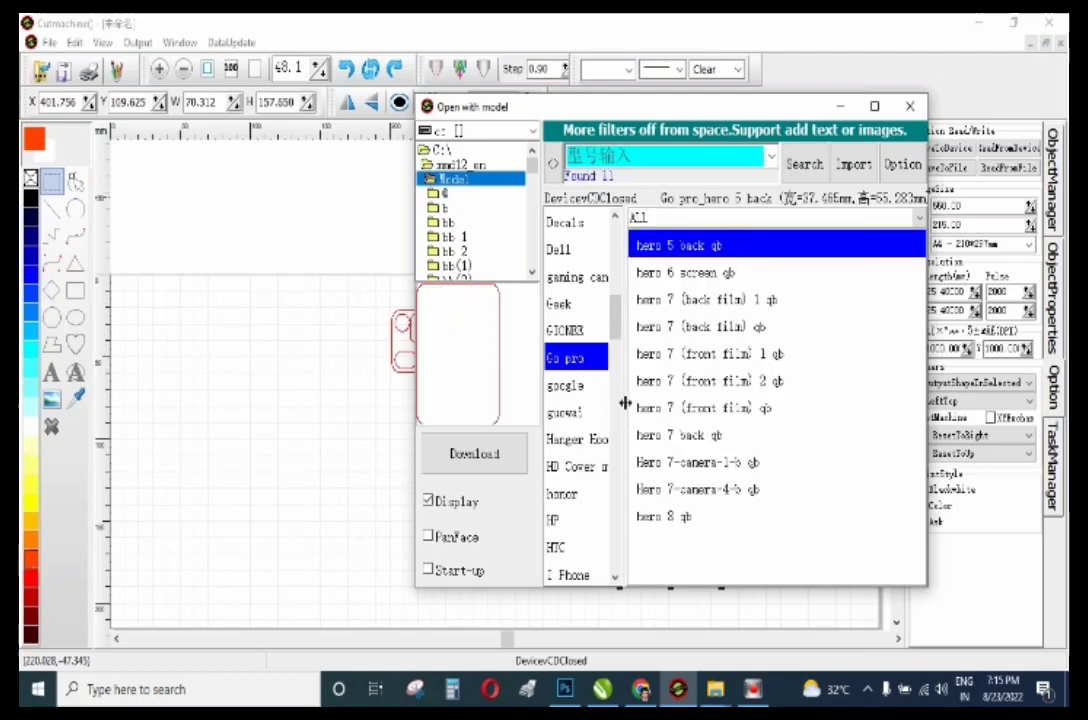
Widen the brand column to show the full category names and select the Acrylic mirror category.
drag(624, 403, 729, 403)
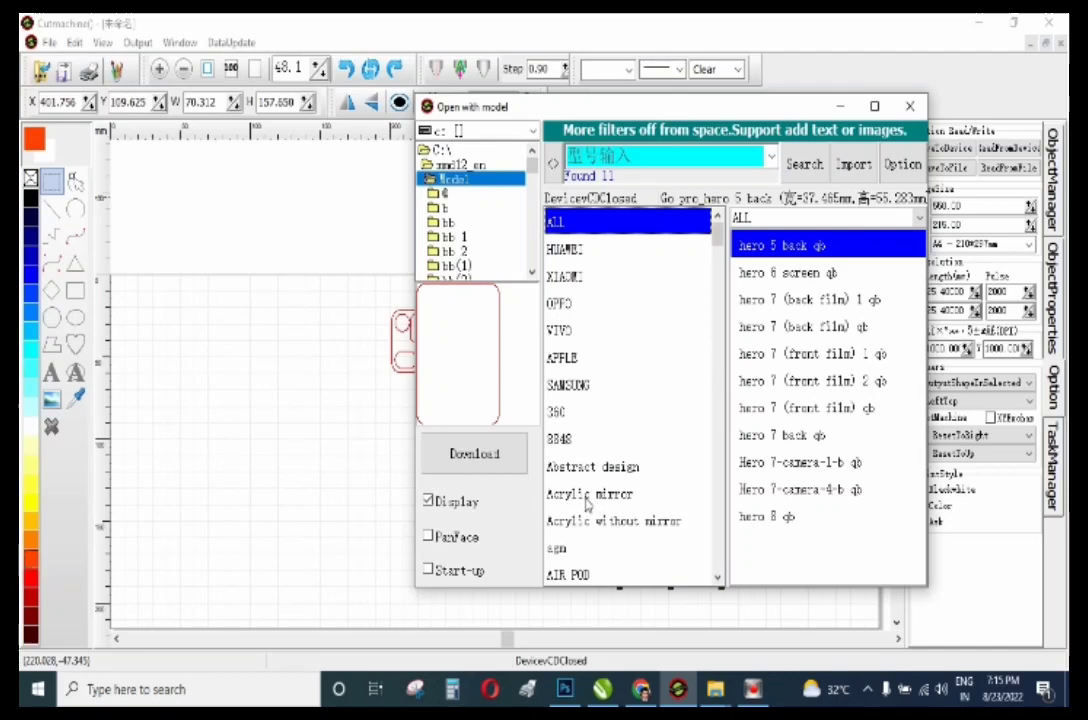
click(589, 503)
click(584, 499)
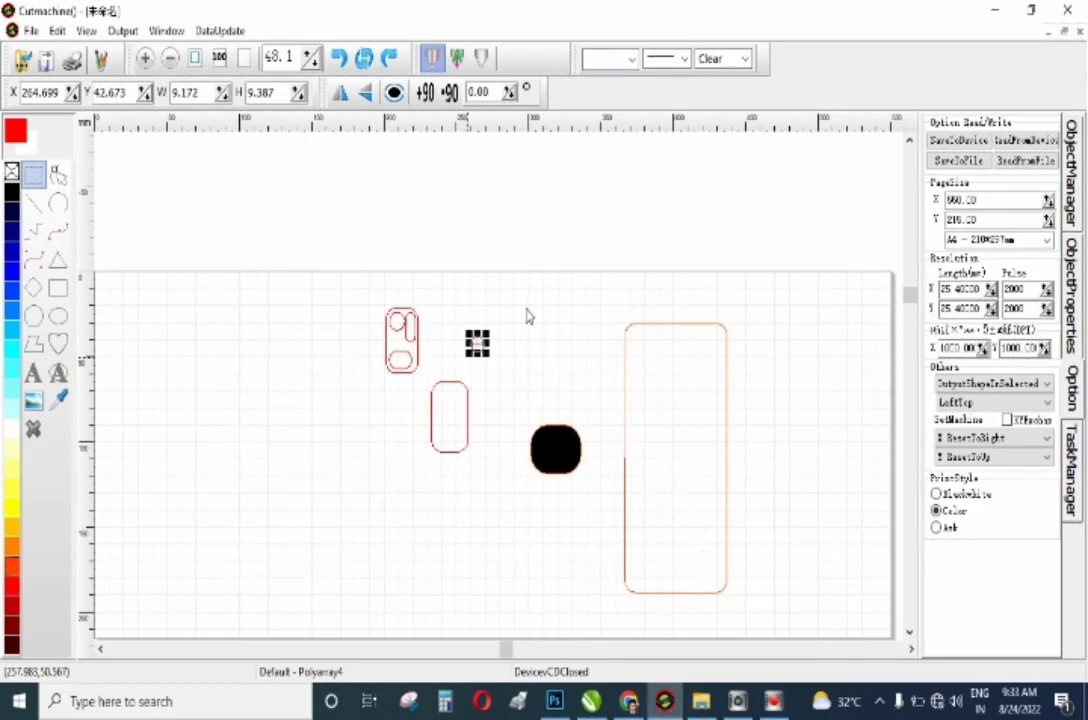
Open the Output dialog for the small selected shape, move it over the page, and show its NormalOption settings.
key(ctrl+p)
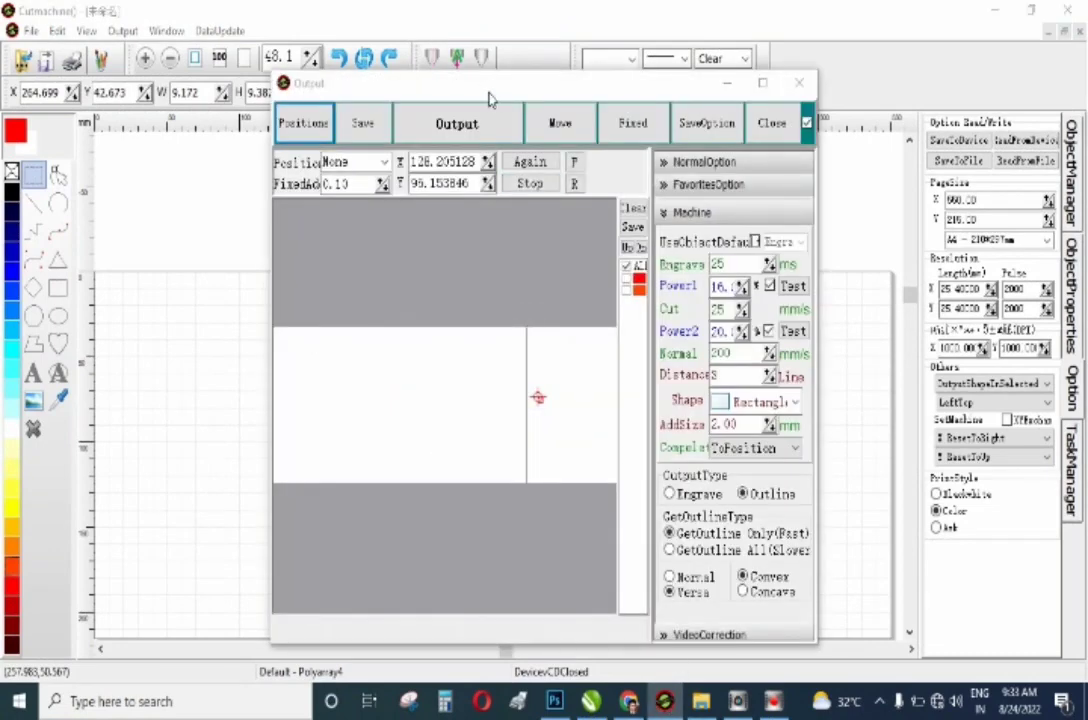
drag(490, 97, 614, 66)
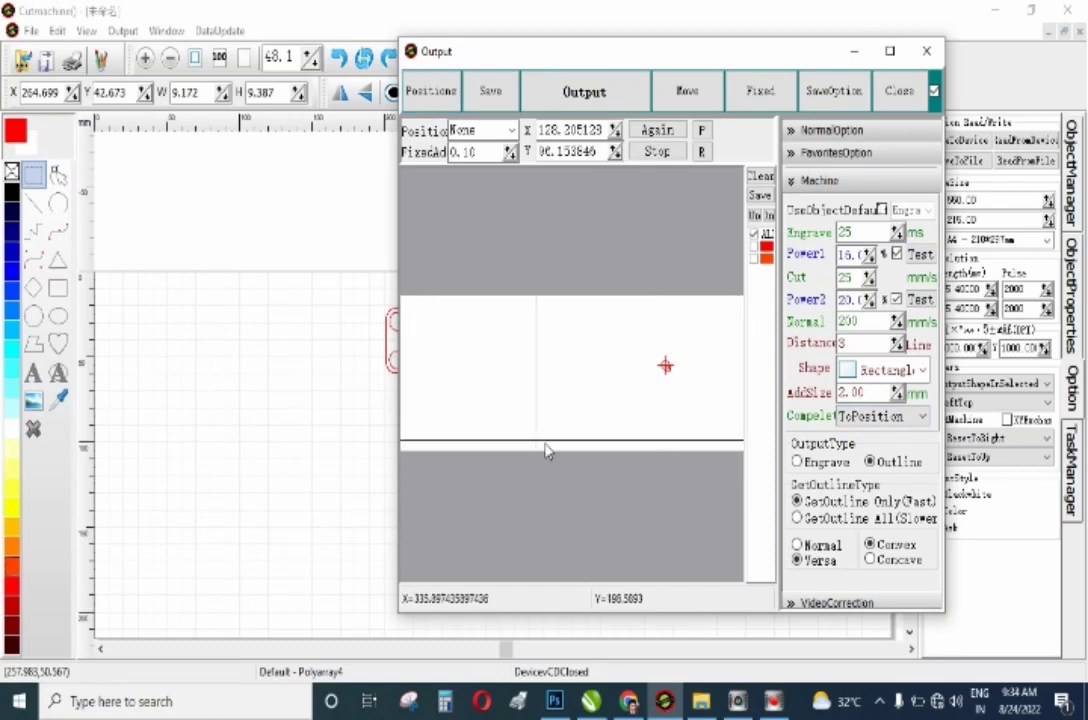
click(824, 131)
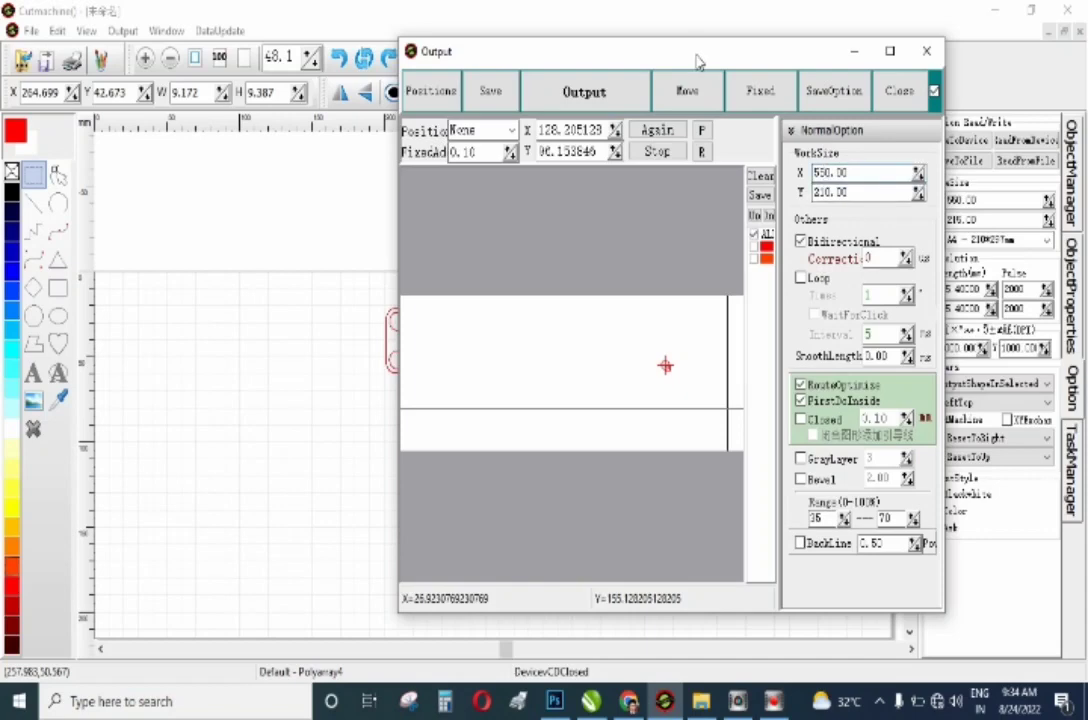
drag(697, 57, 584, 80)
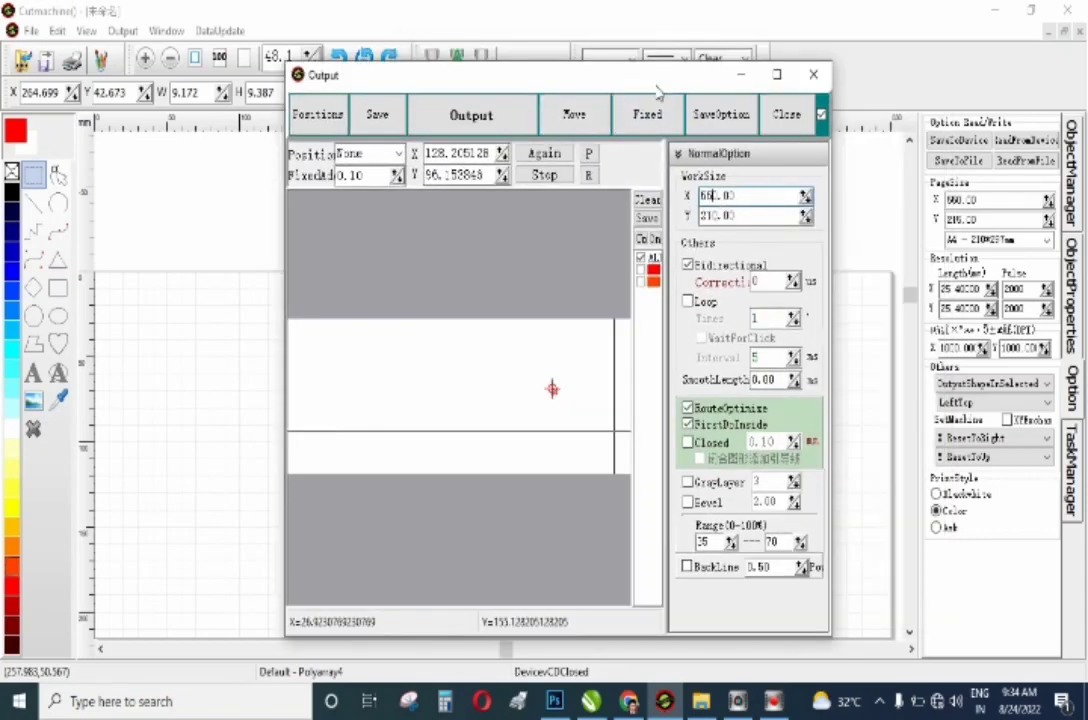
Try a WorkSize X of 300.00 in the output settings and set it back to 550.00.
drag(560, 75, 717, 66)
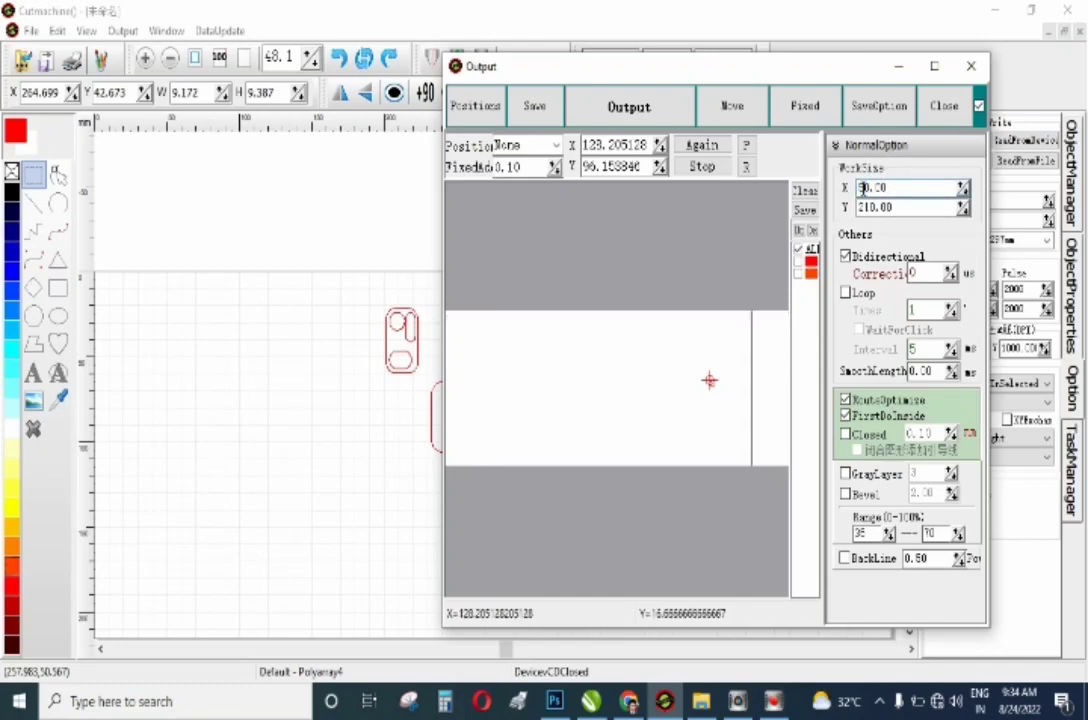
text(30)
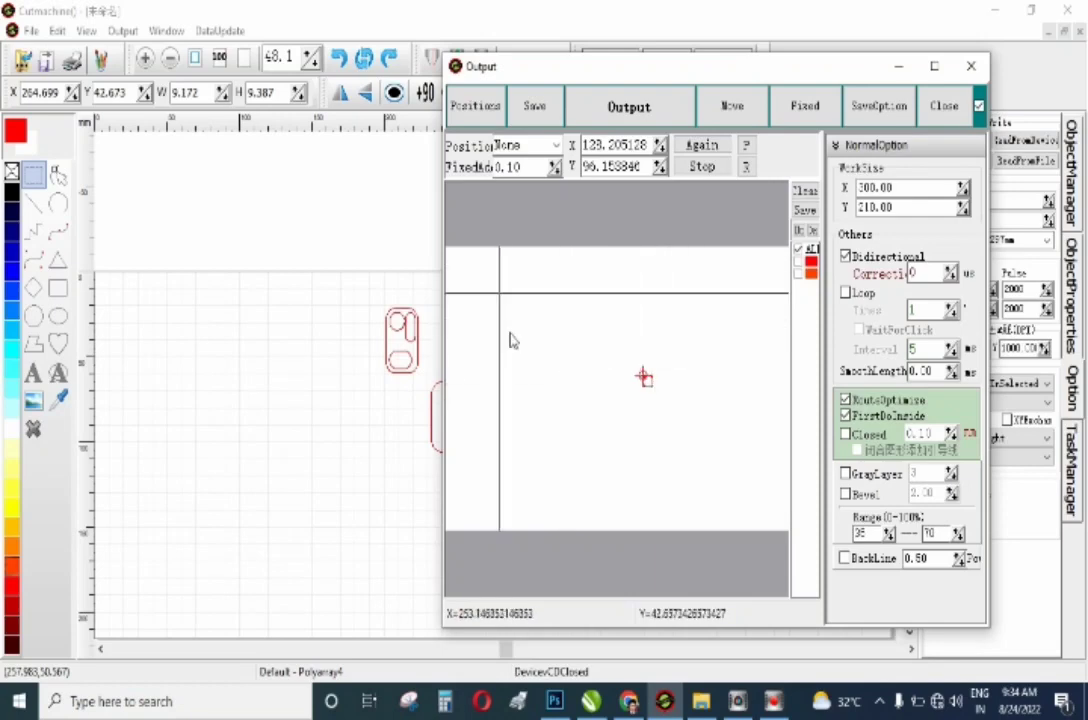
drag(858, 187, 892, 187)
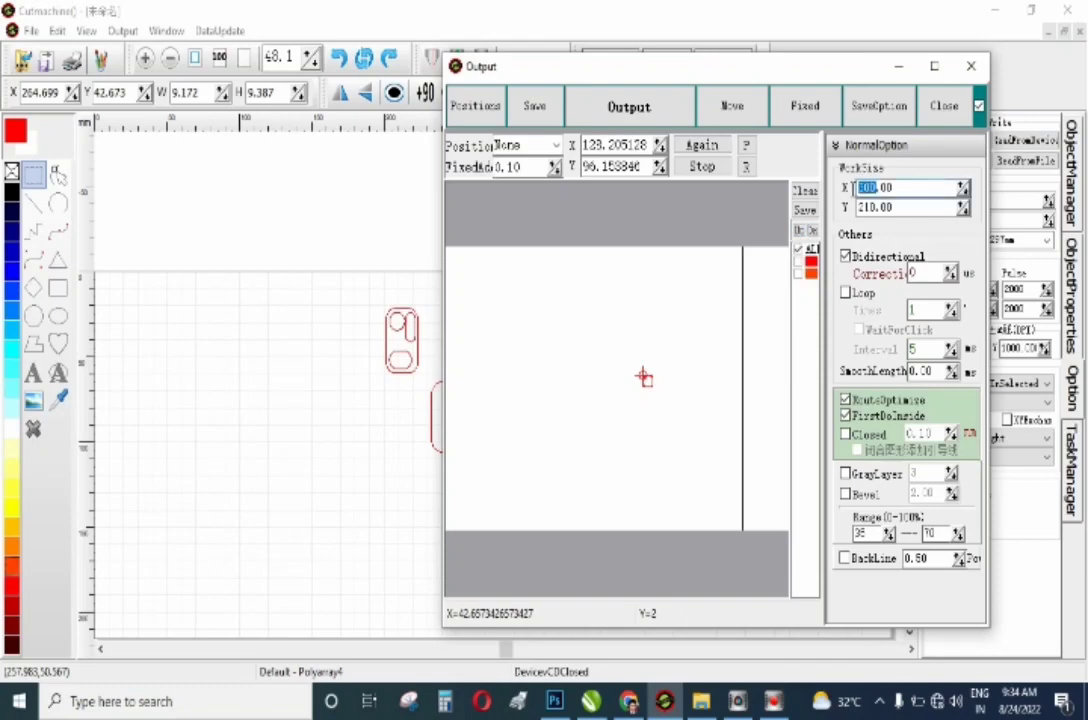
text(550)
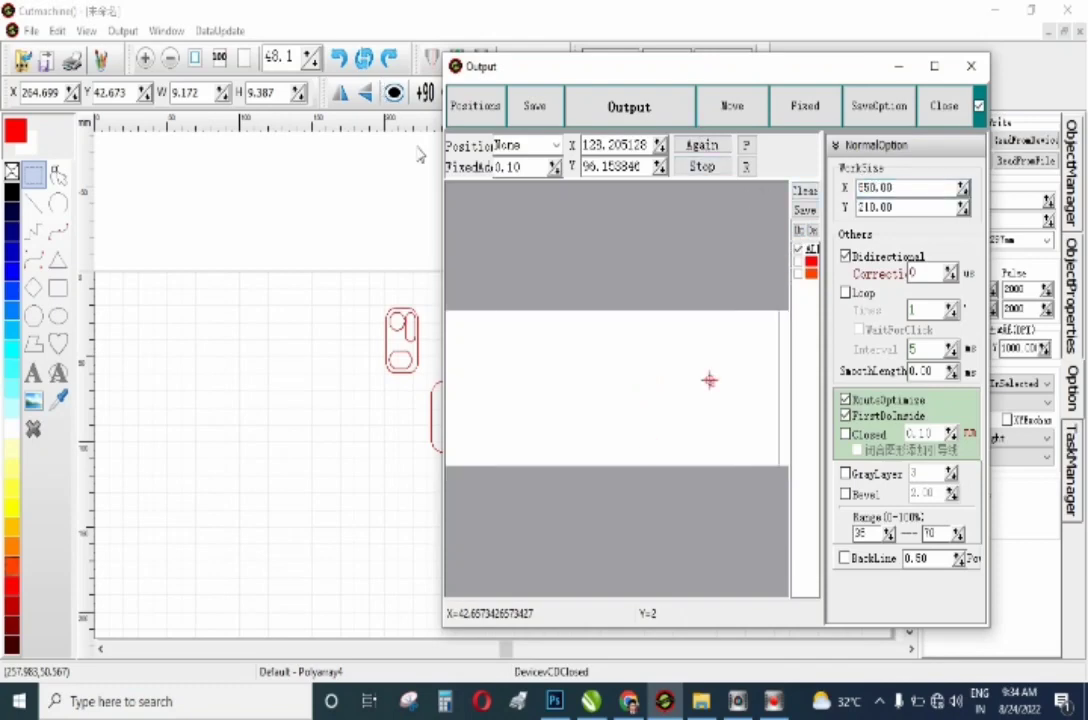
Place the output position near the work area's upper-left corner at about X 547.4, Y 6.4, and open the saved positions list.
drag(630, 77, 656, 58)
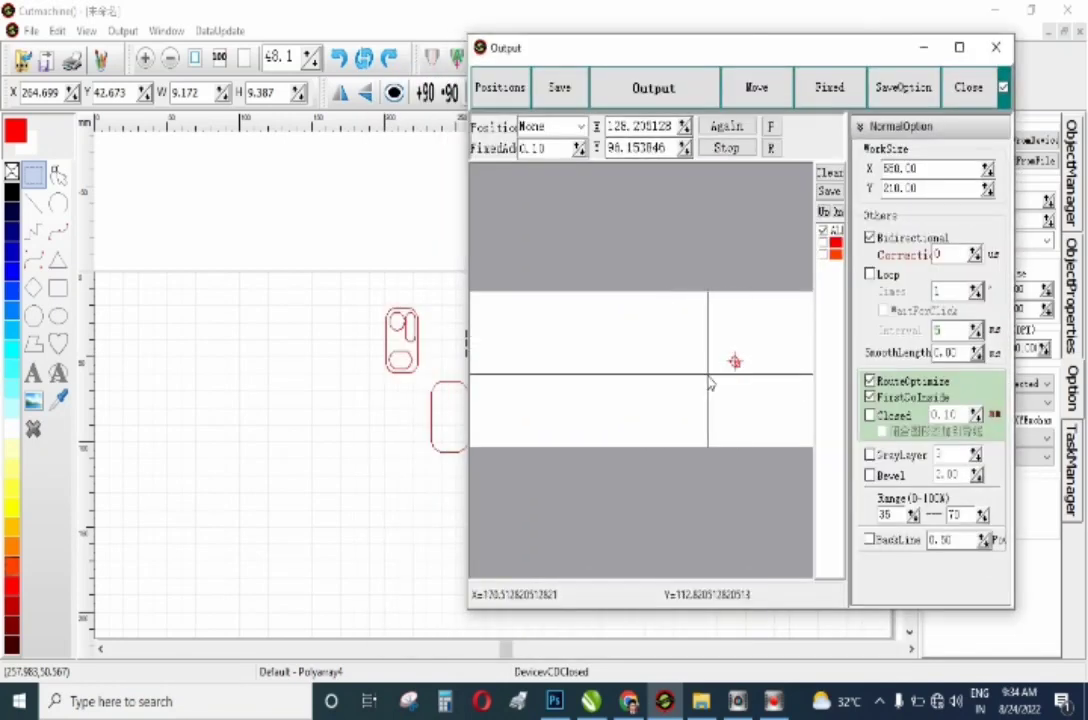
click(476, 304)
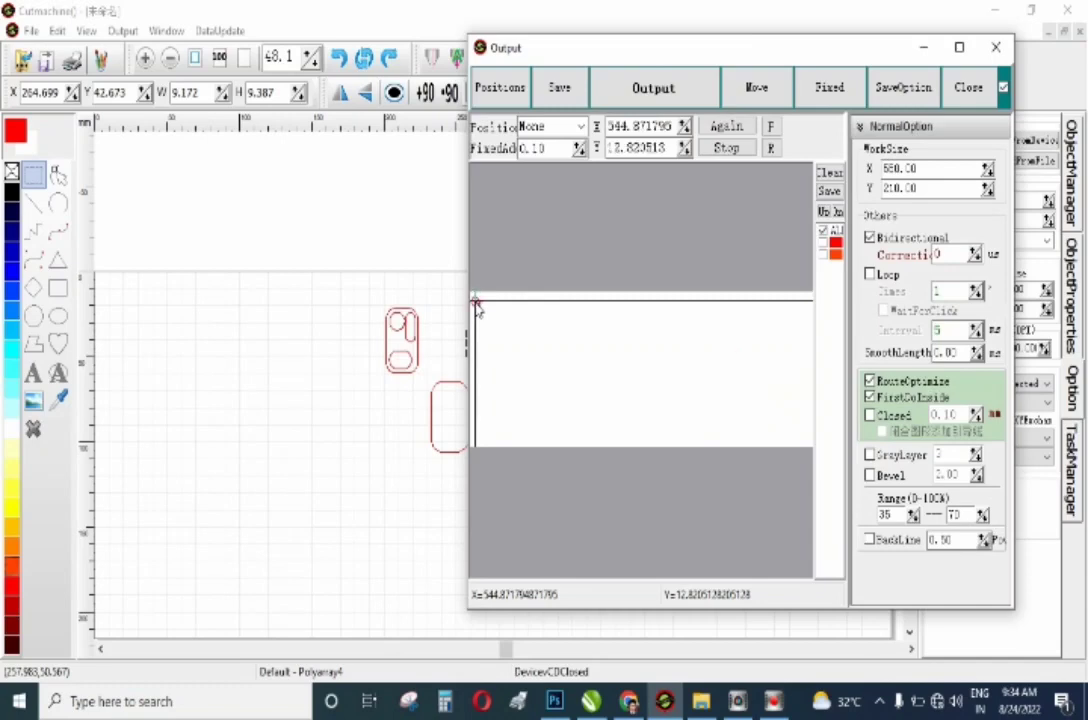
click(478, 302)
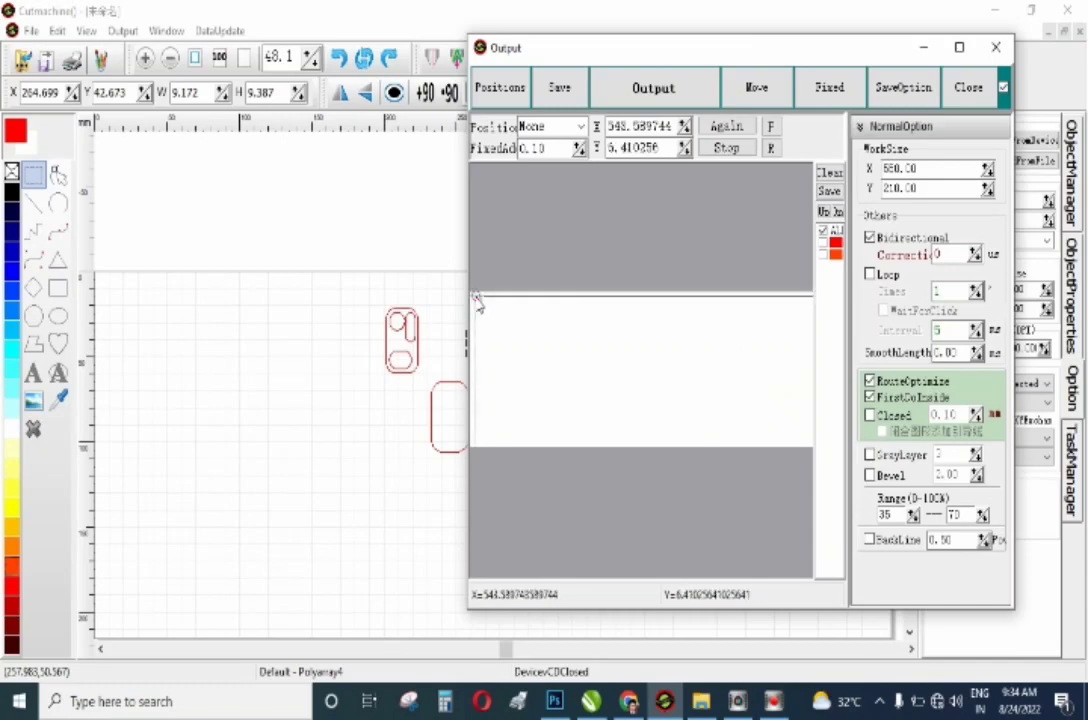
click(476, 302)
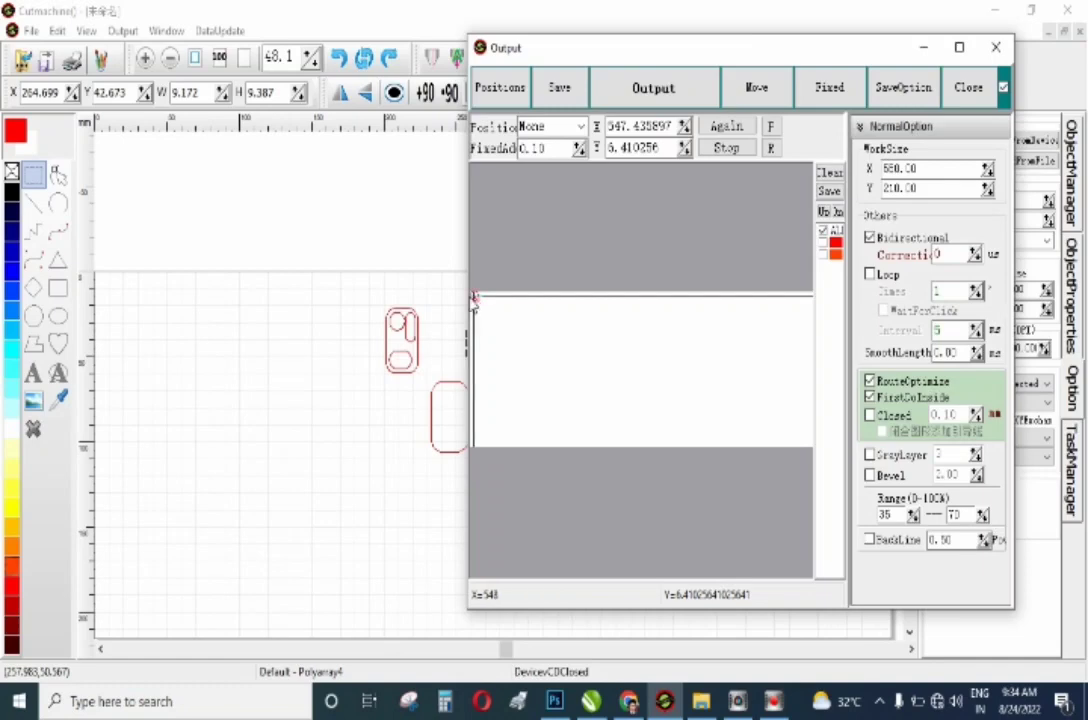
click(521, 100)
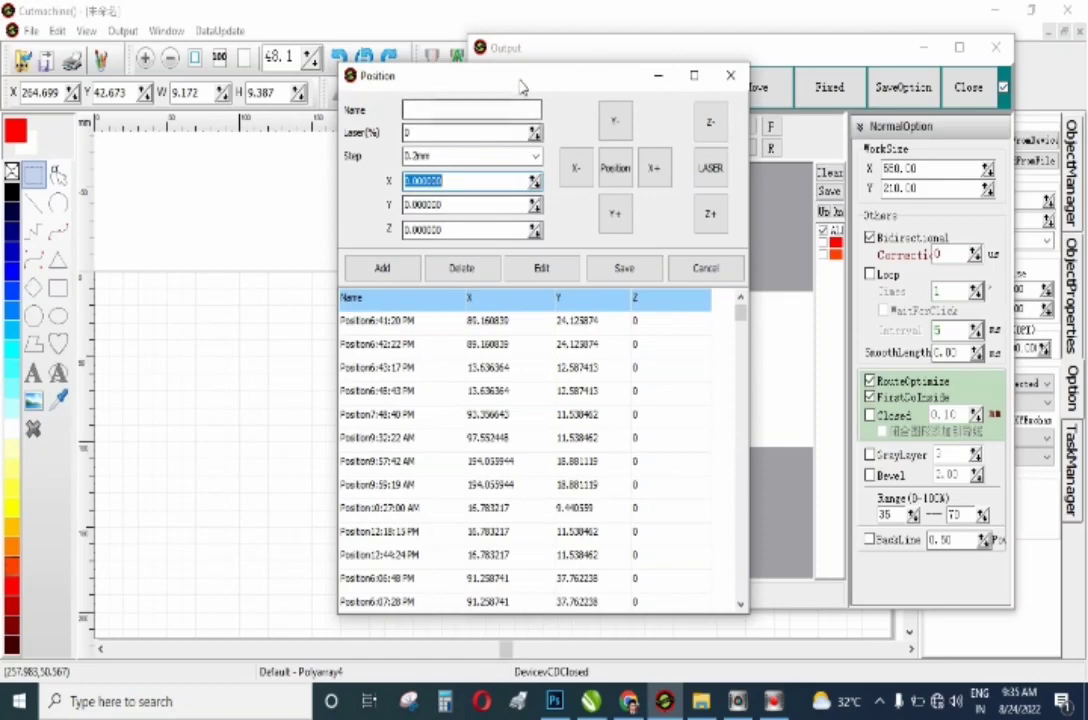
Delete a long run of saved positions starting from Position9:53:48 AM in the Position list and close the dialog.
drag(520, 87, 666, 90)
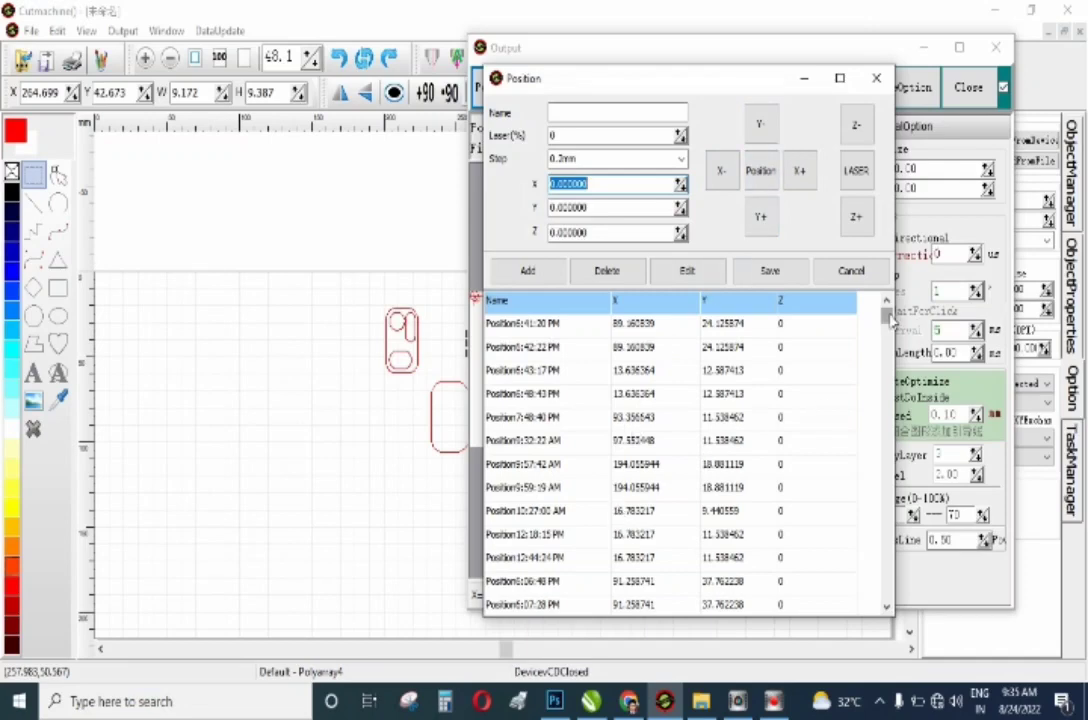
drag(885, 315, 885, 532)
click(557, 347)
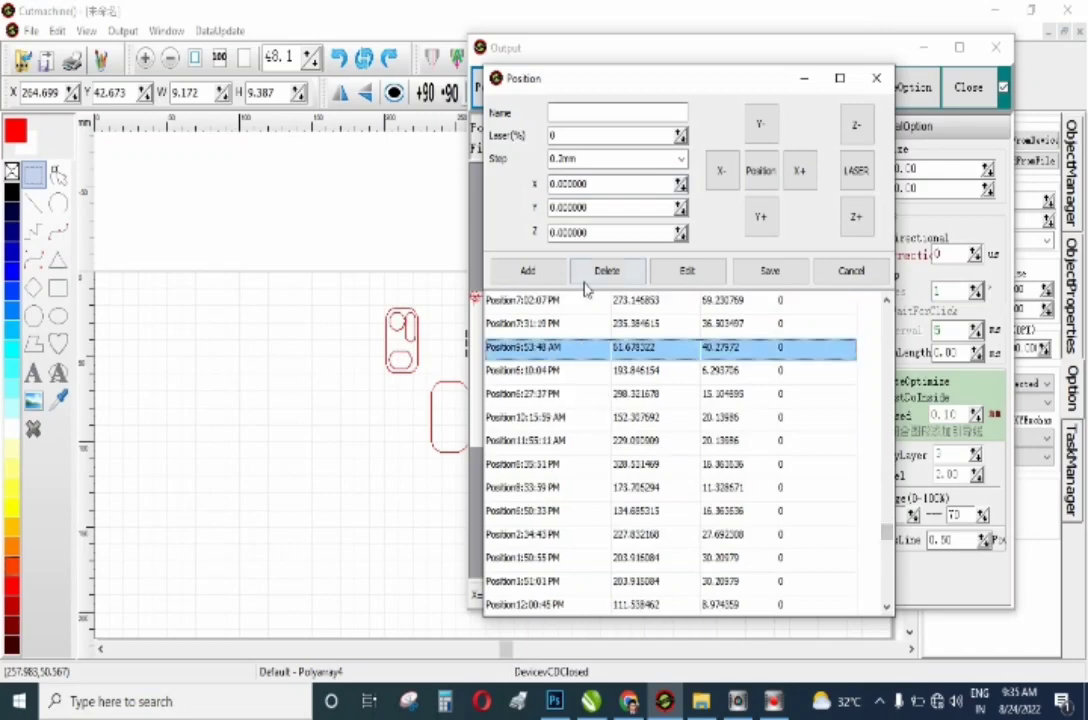
click(600, 272)
click(600, 272)
click(600, 272)
click(600, 272)
click(598, 272)
double_click(598, 273)
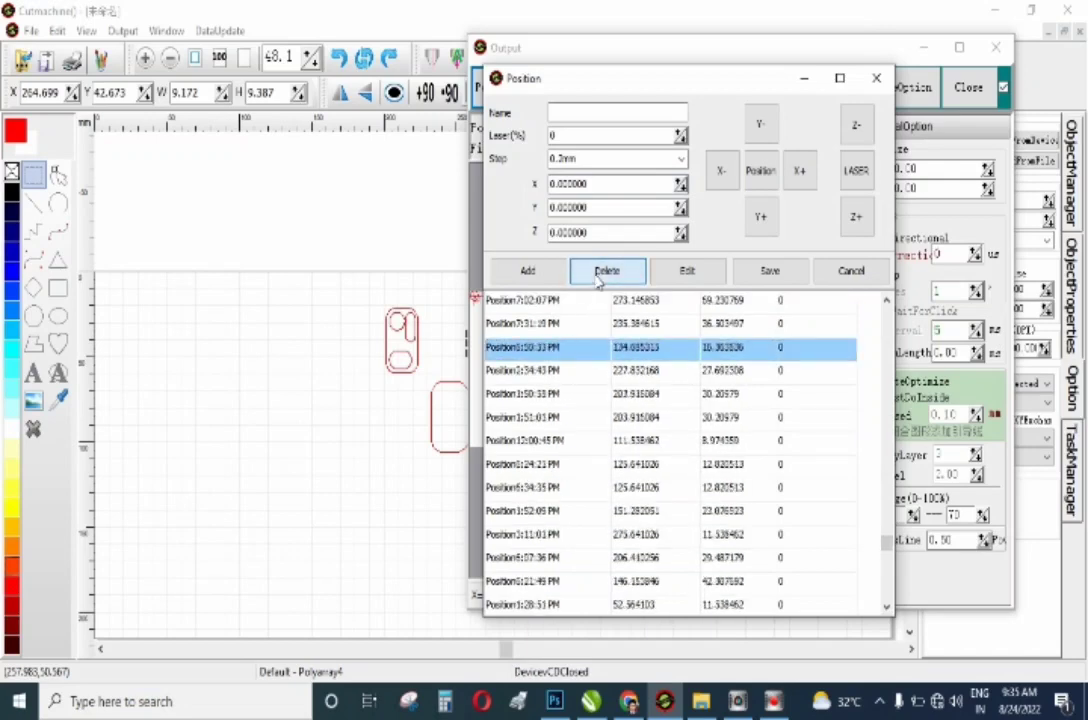
double_click(598, 273)
click(598, 273)
double_click(598, 273)
click(598, 273)
double_click(598, 273)
double_click(598, 273)
click(598, 273)
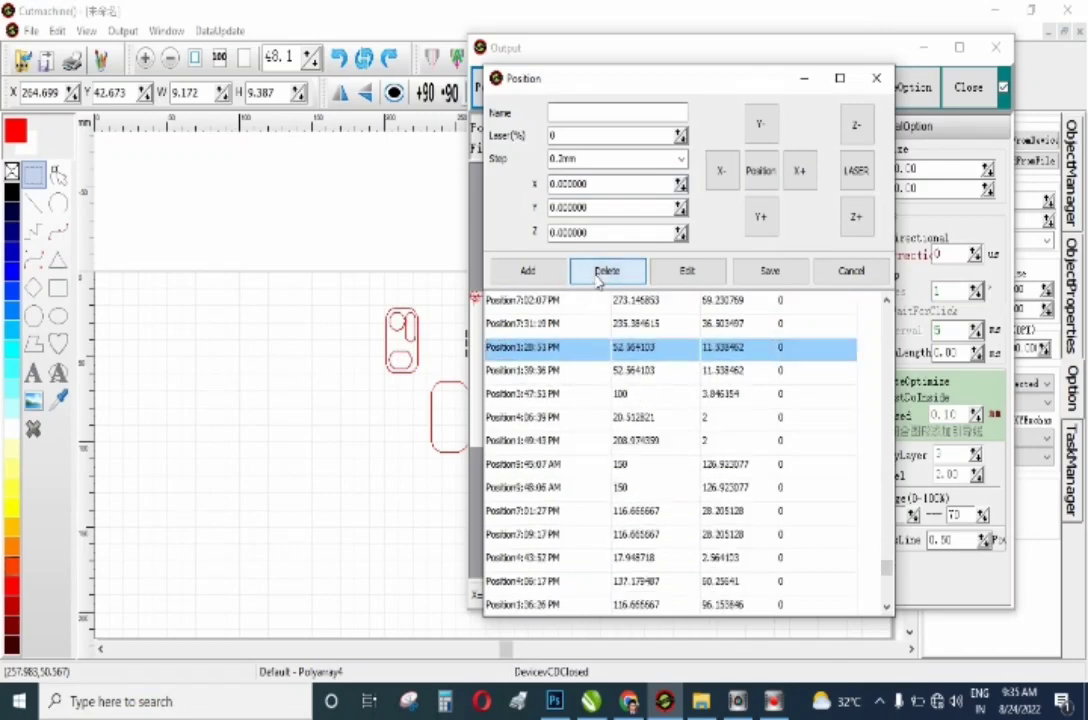
double_click(598, 273)
click(598, 273)
double_click(598, 273)
double_click(598, 273)
click(598, 273)
double_click(598, 273)
click(598, 273)
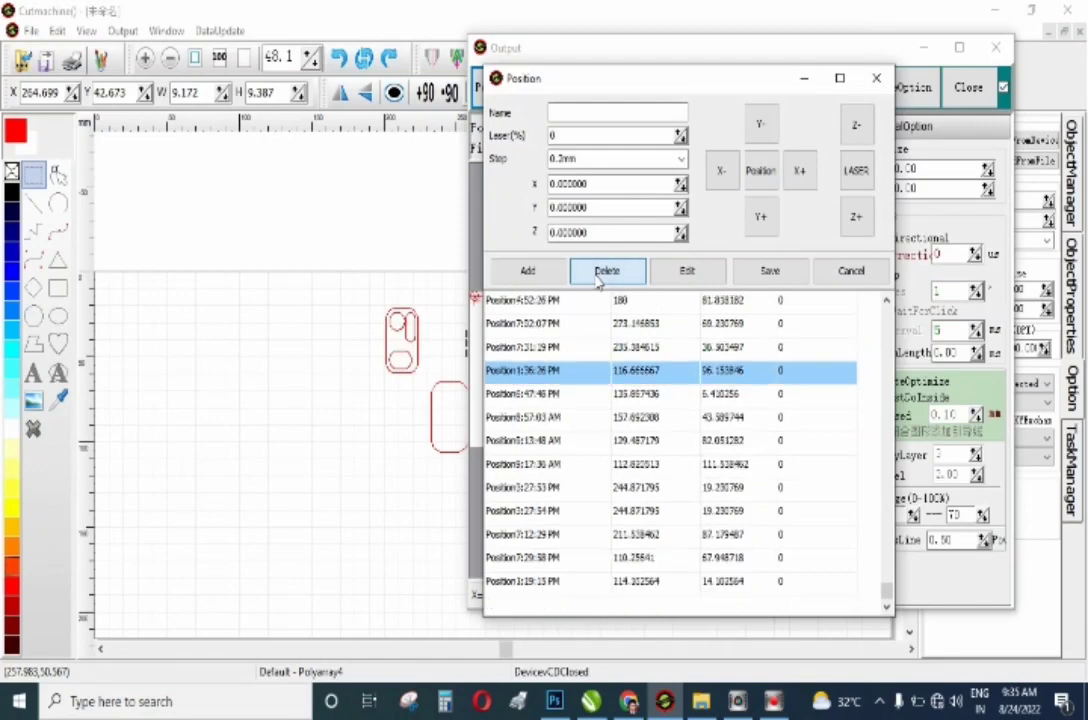
double_click(598, 273)
double_click(598, 273)
click(598, 273)
double_click(598, 273)
double_click(597, 273)
click(597, 273)
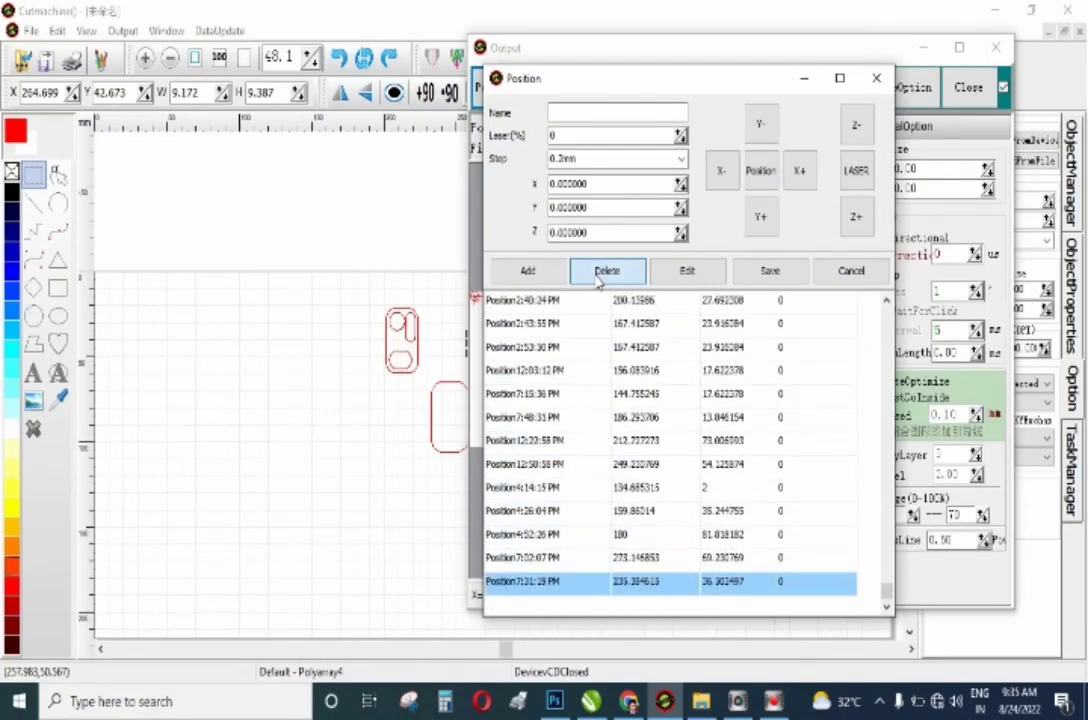
double_click(597, 273)
double_click(597, 273)
click(597, 273)
double_click(597, 273)
double_click(597, 273)
click(597, 273)
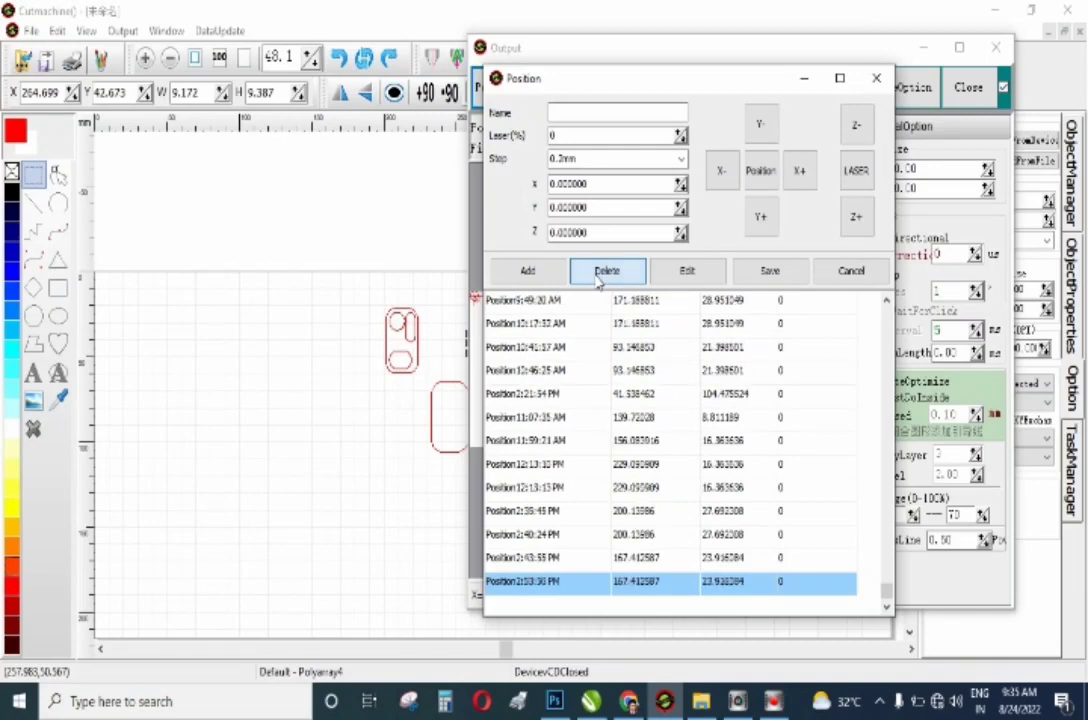
double_click(597, 273)
double_click(597, 273)
double_click(597, 273)
click(597, 273)
double_click(597, 273)
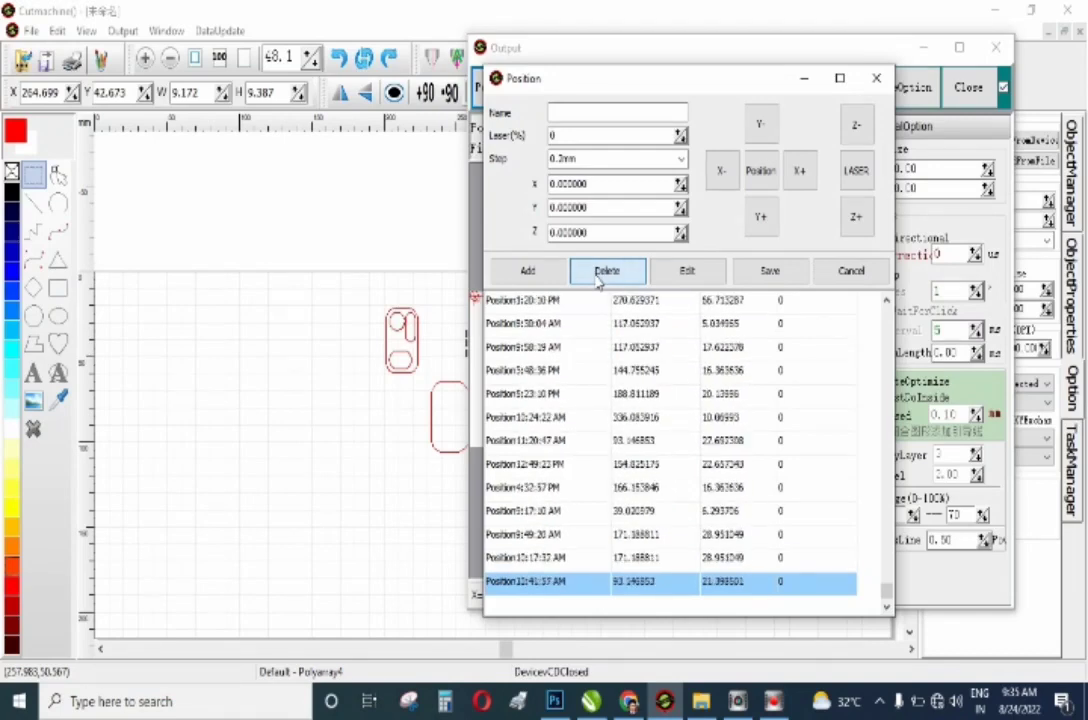
double_click(597, 273)
double_click(597, 273)
click(597, 274)
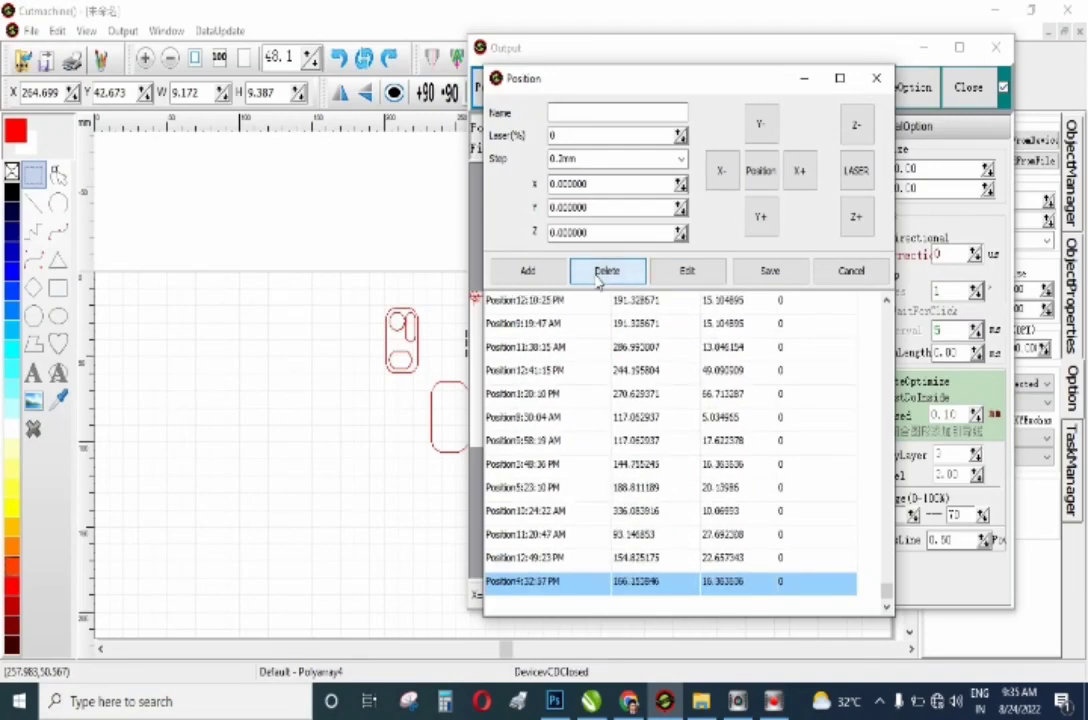
double_click(597, 274)
click(597, 274)
double_click(597, 274)
double_click(597, 274)
click(597, 274)
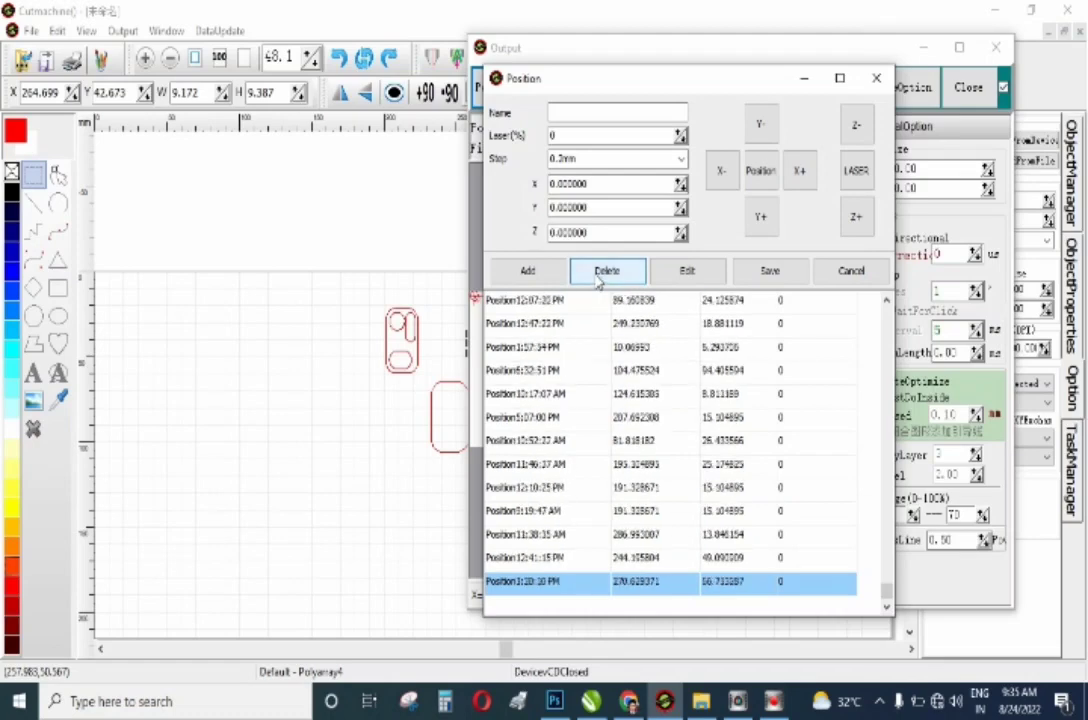
click(597, 274)
click(597, 274)
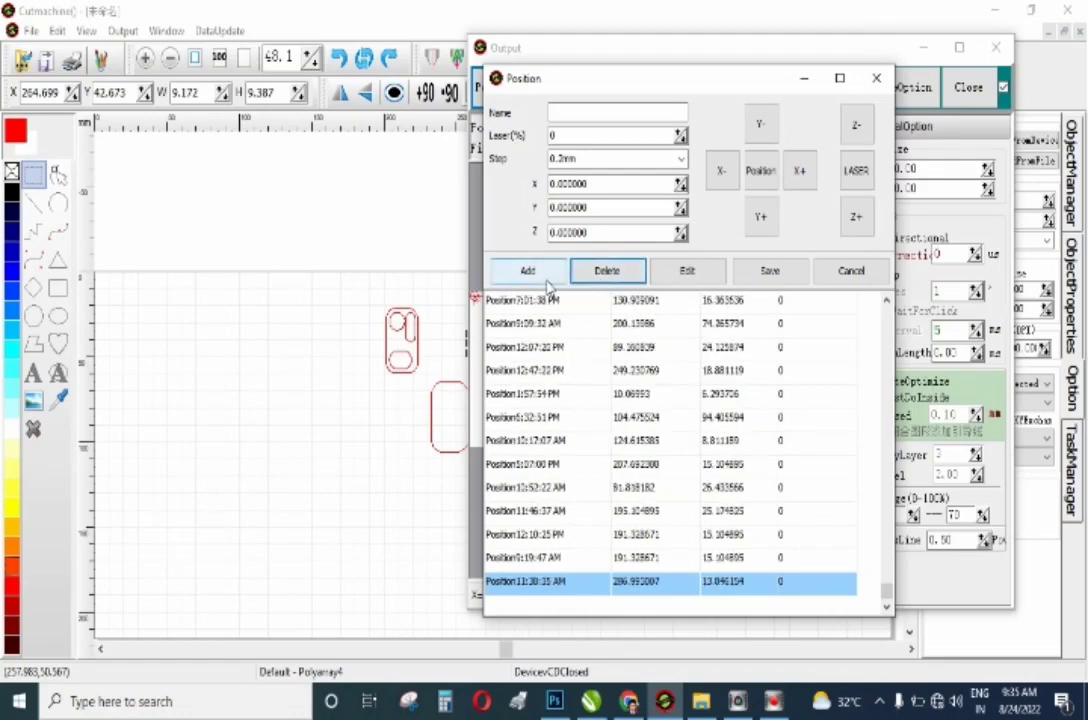
click(603, 271)
click(603, 271)
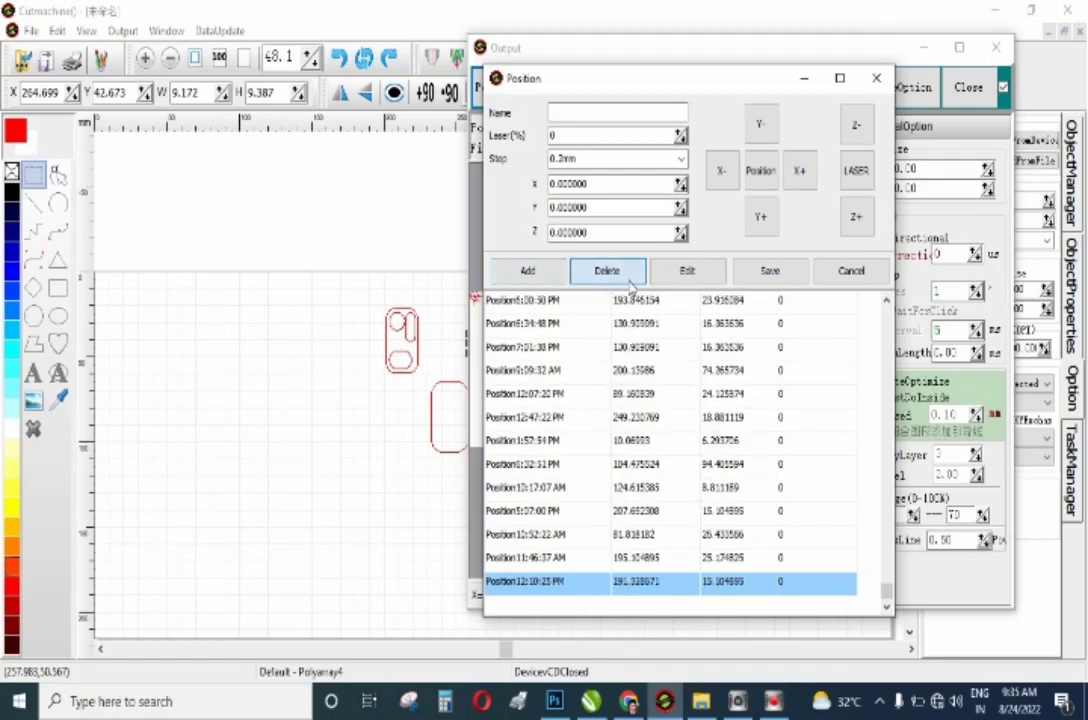
double_click(605, 272)
click(627, 276)
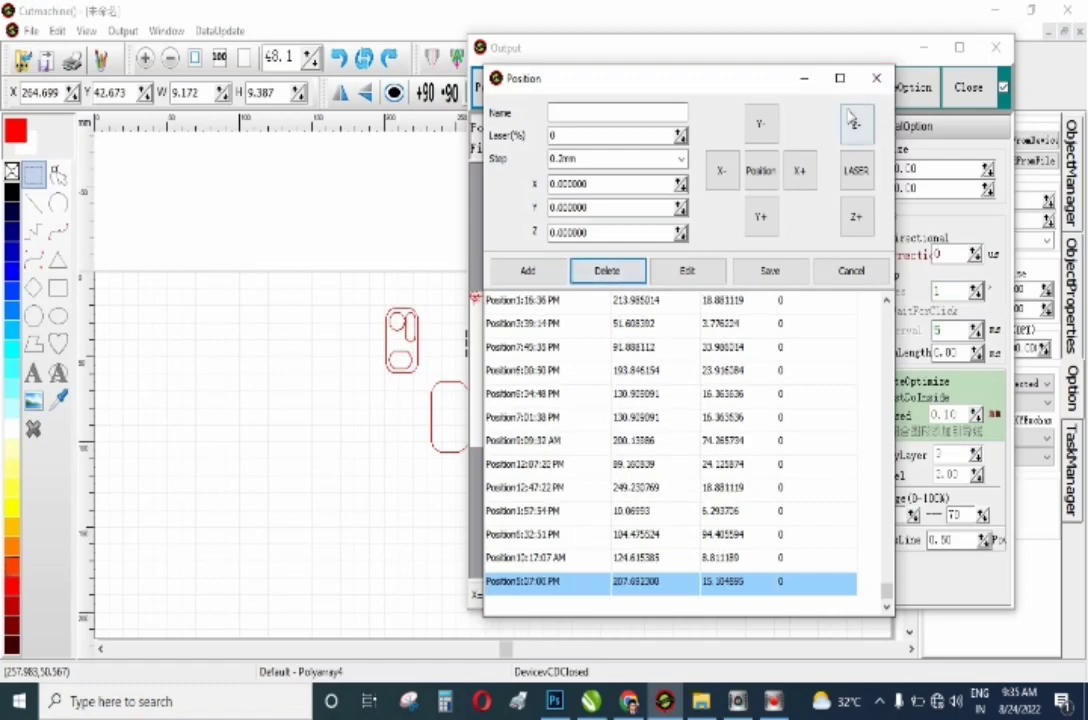
key(Escape)
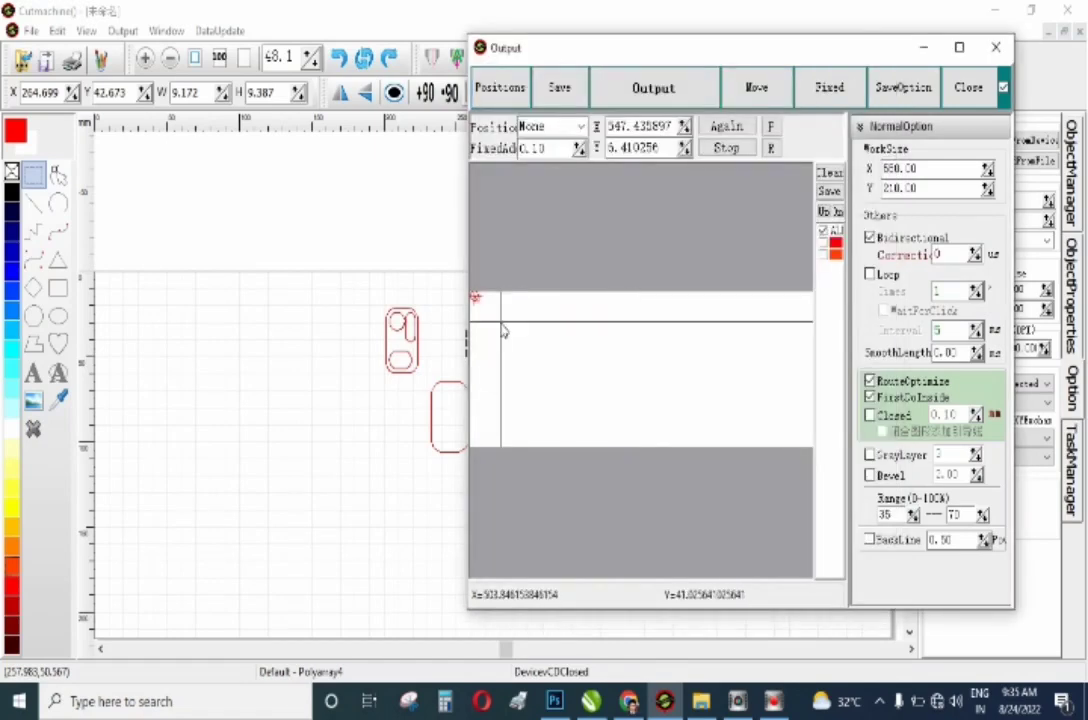
Place the output position at about X 503.8, Y 41.0 and browse the saved positions without choosing one.
click(501, 322)
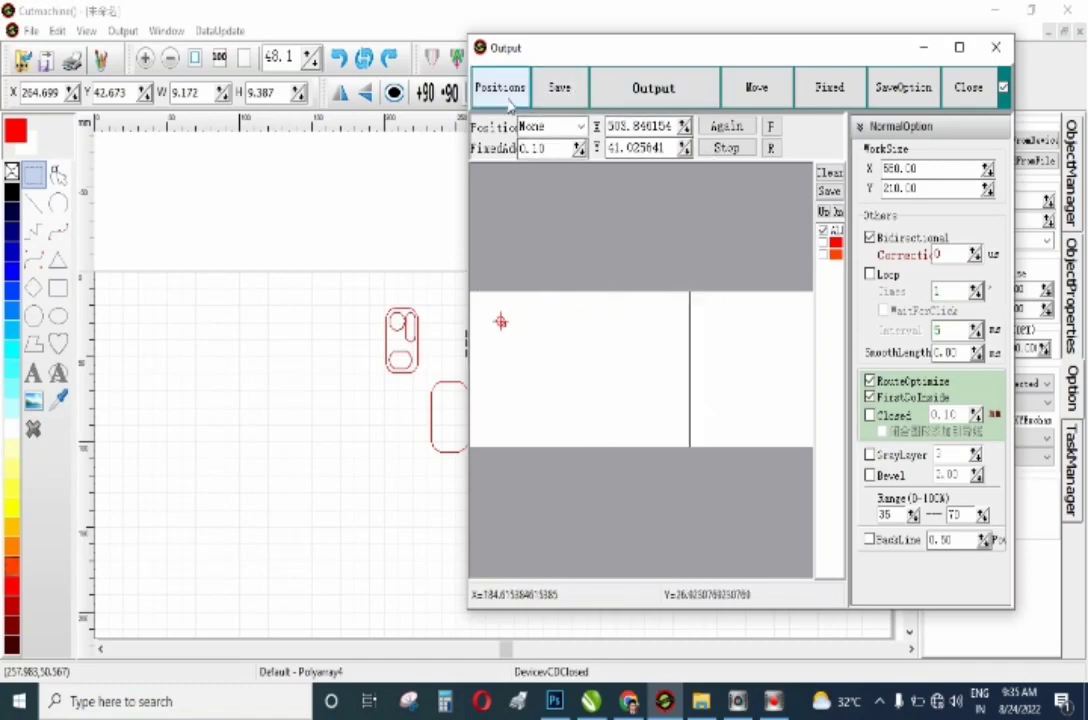
click(581, 127)
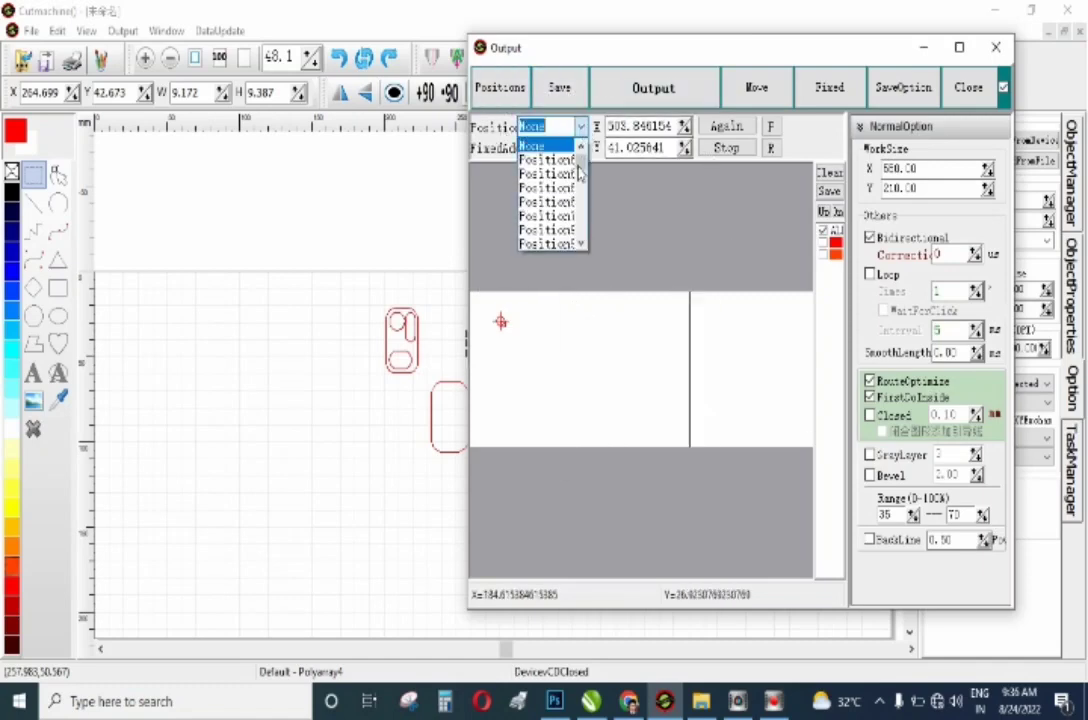
drag(580, 176, 589, 251)
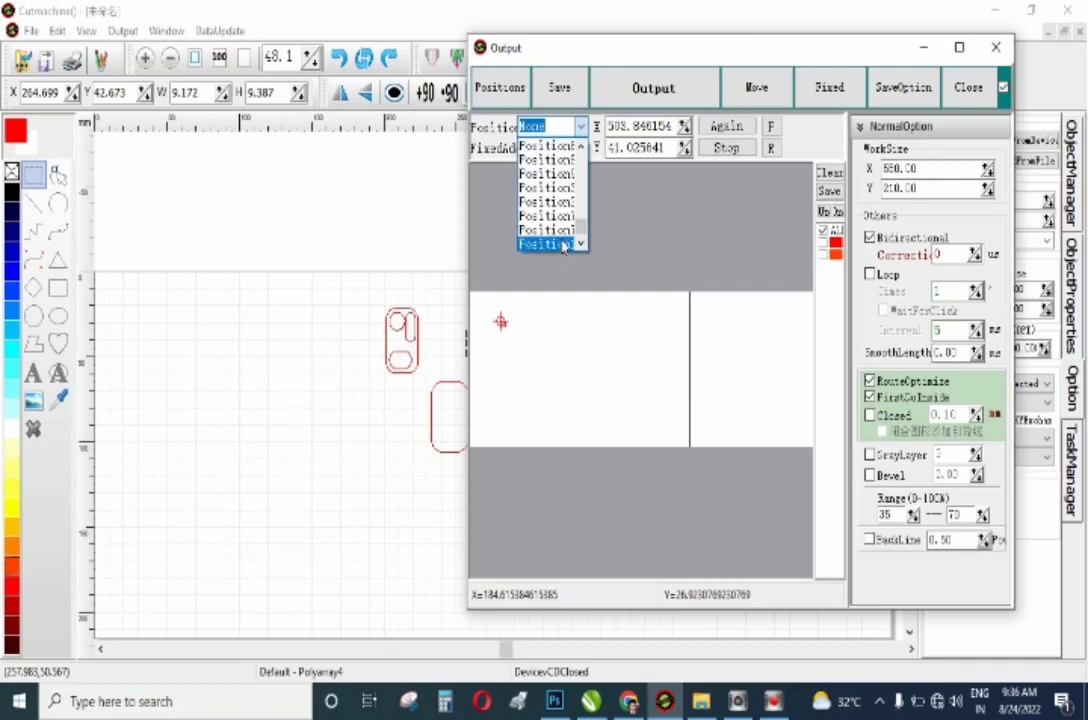
click(566, 58)
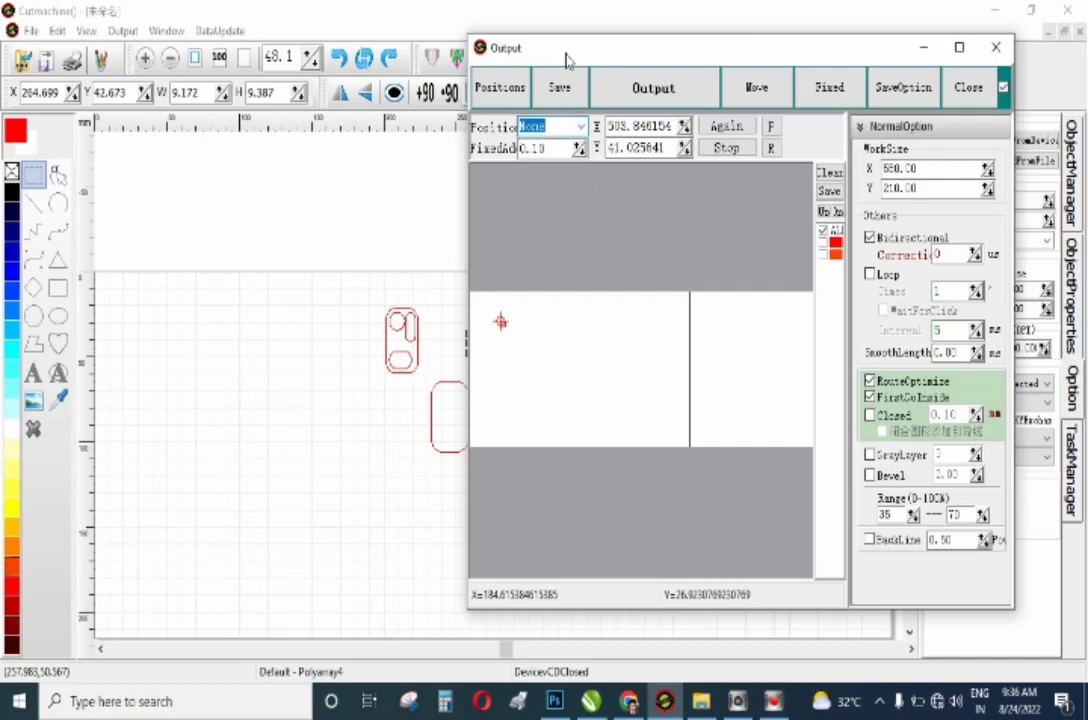
Place the output position at about X 480.8, Y 43.6 and save the output options.
click(505, 347)
click(516, 325)
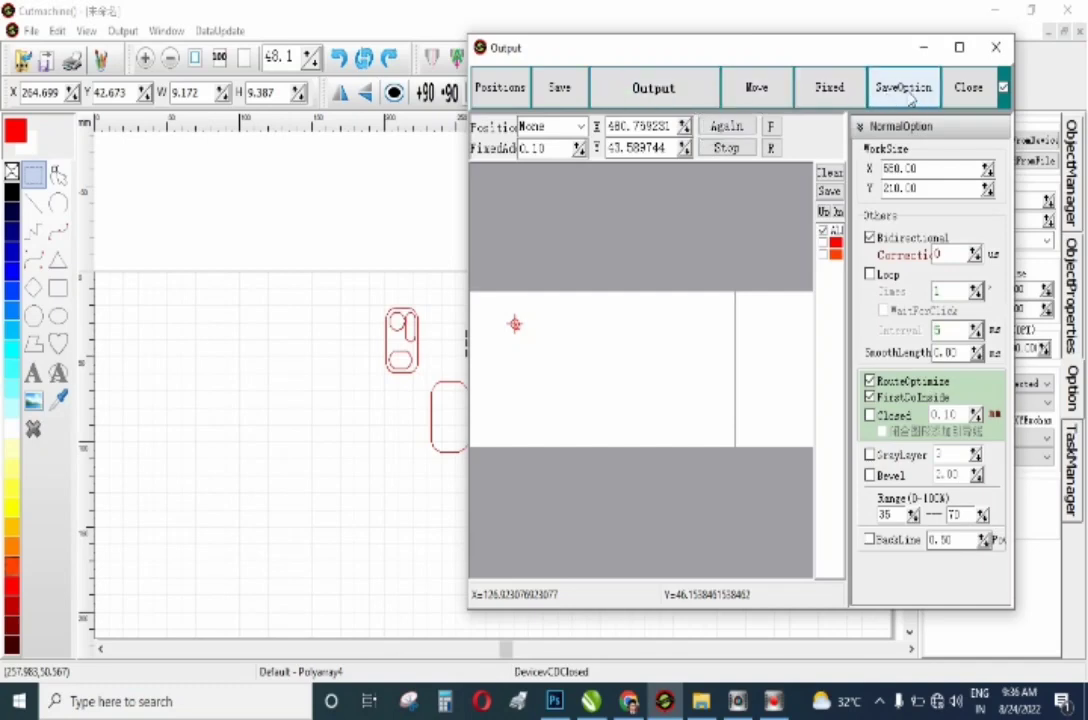
drag(673, 46, 539, 46)
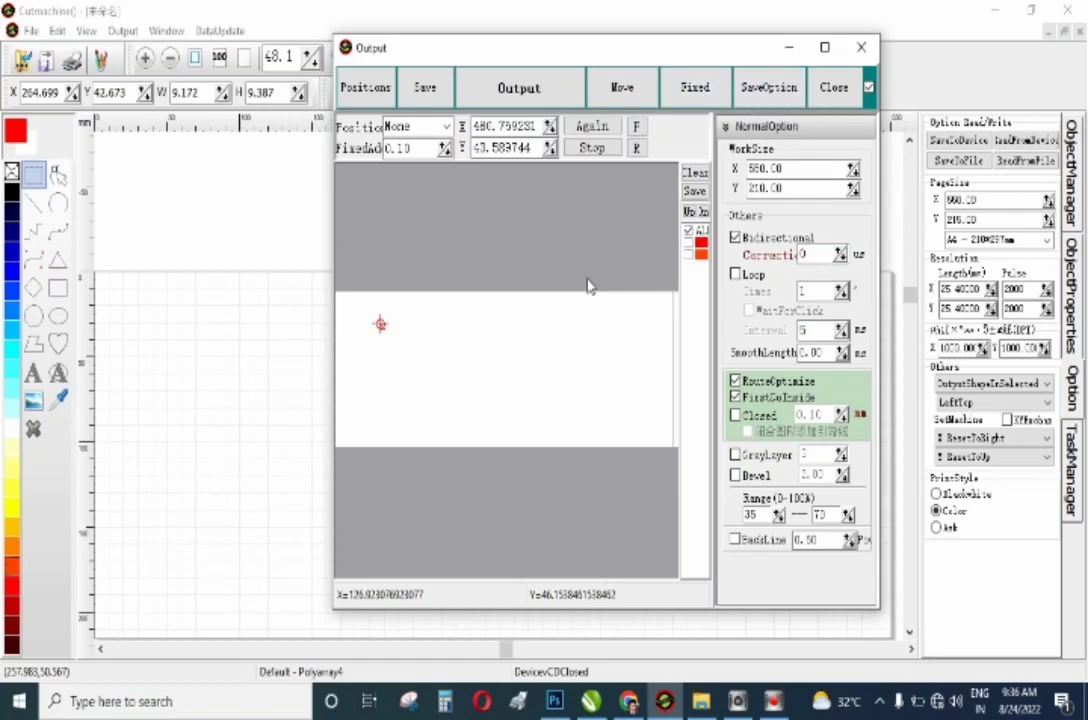
click(787, 94)
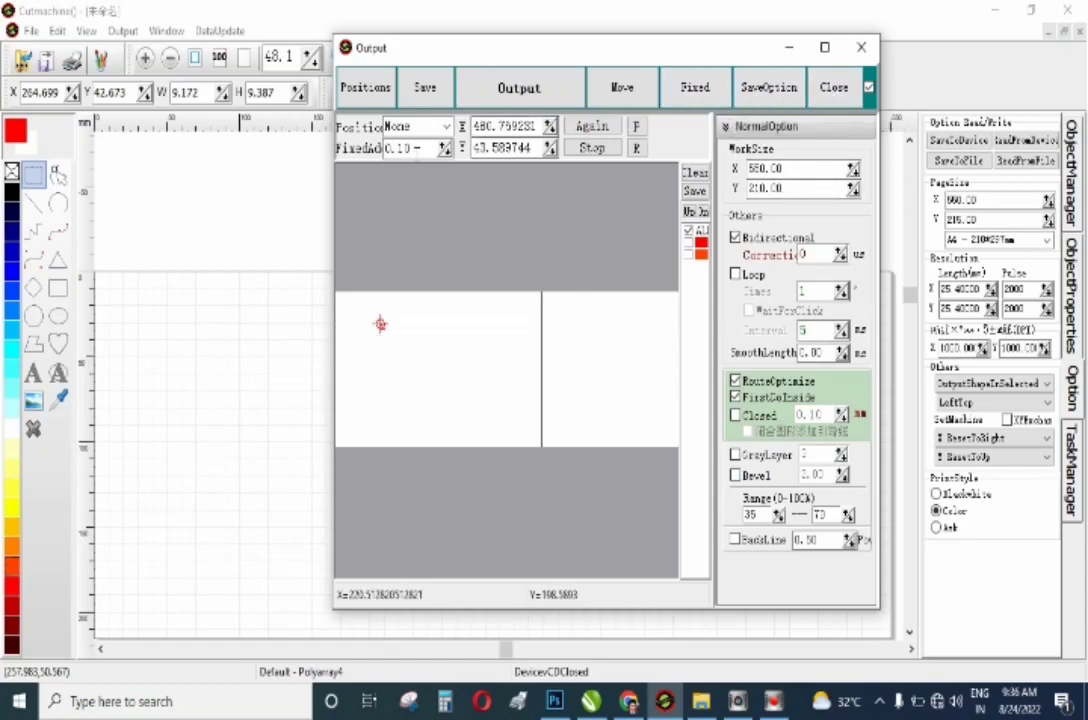
Examine the output position's X and Y values and shift the Output dialog across the page.
drag(492, 127, 507, 128)
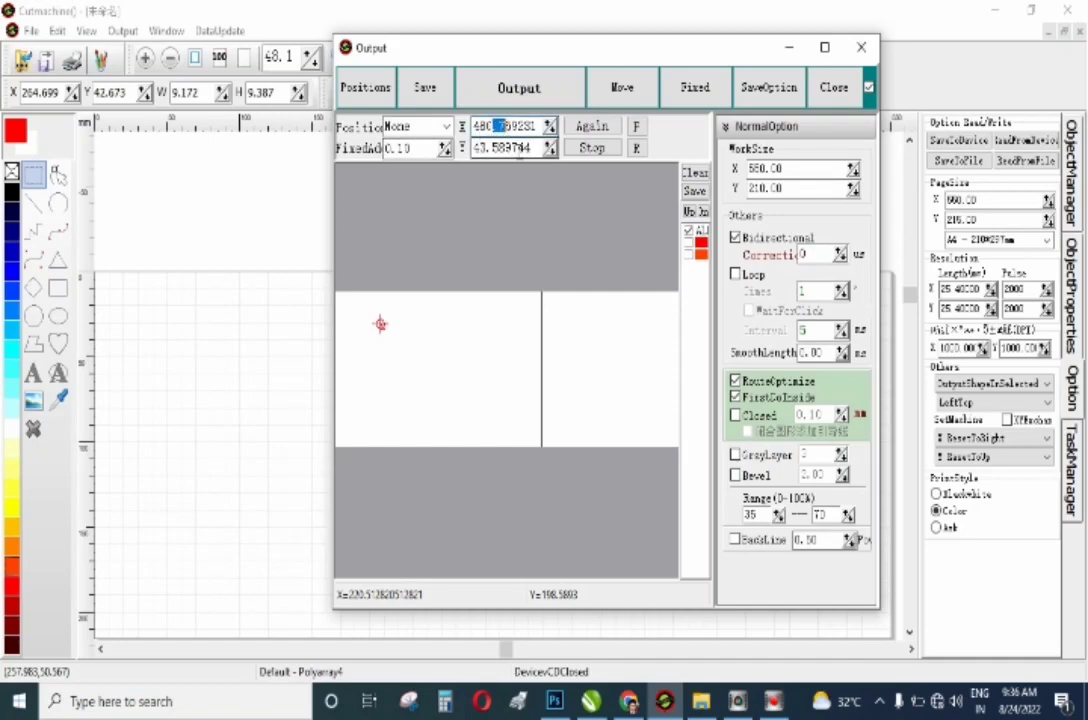
click(518, 148)
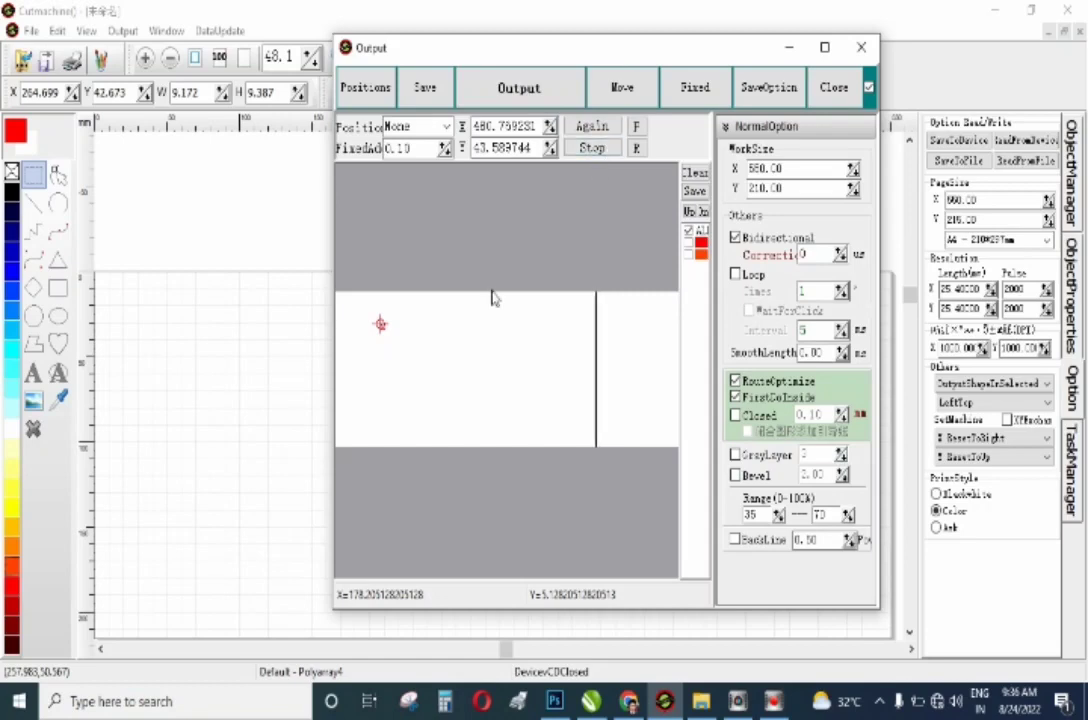
drag(556, 54, 622, 57)
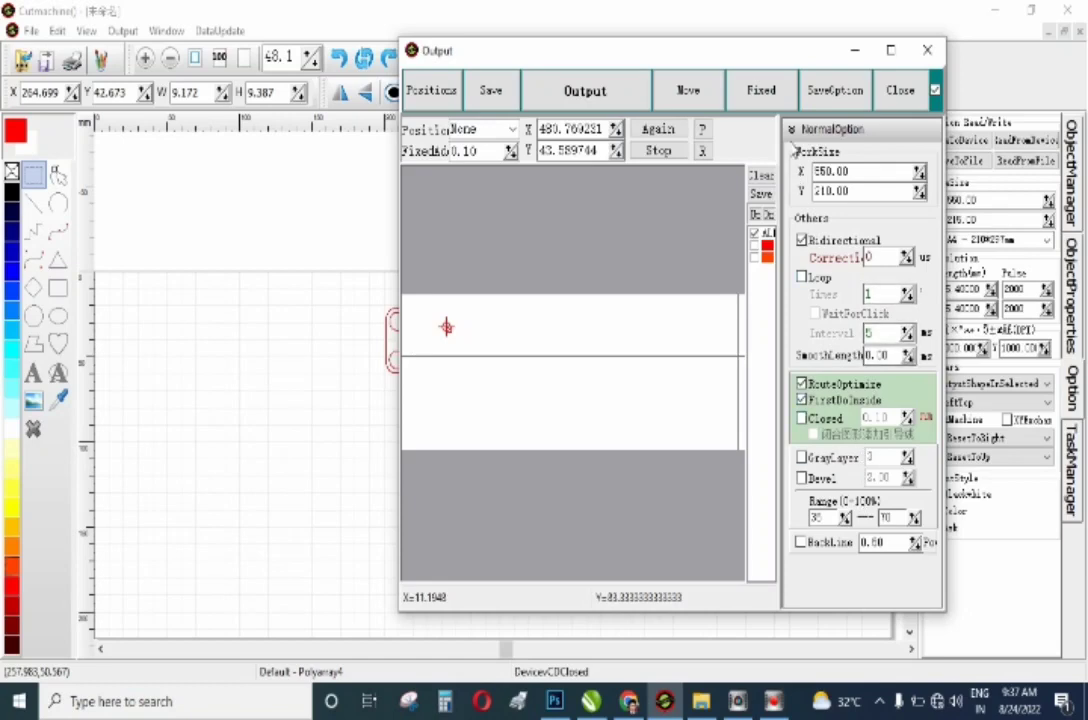
Collapse NormalOption, review the FavoritesOption laser settings, and show the Machine settings.
click(790, 135)
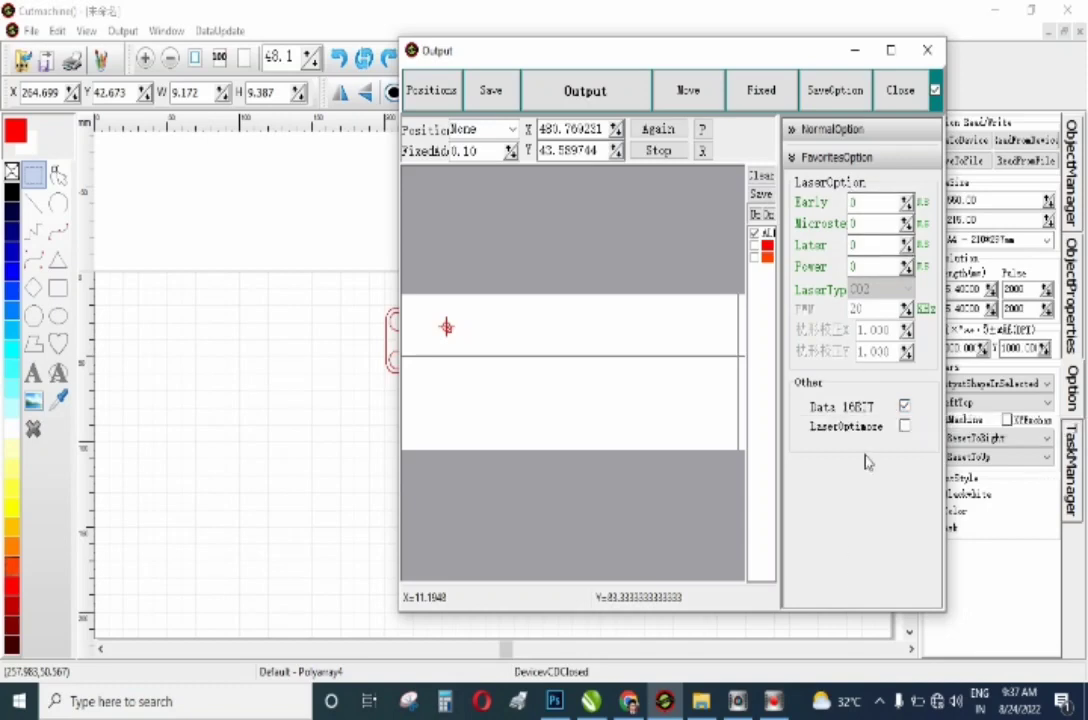
click(795, 164)
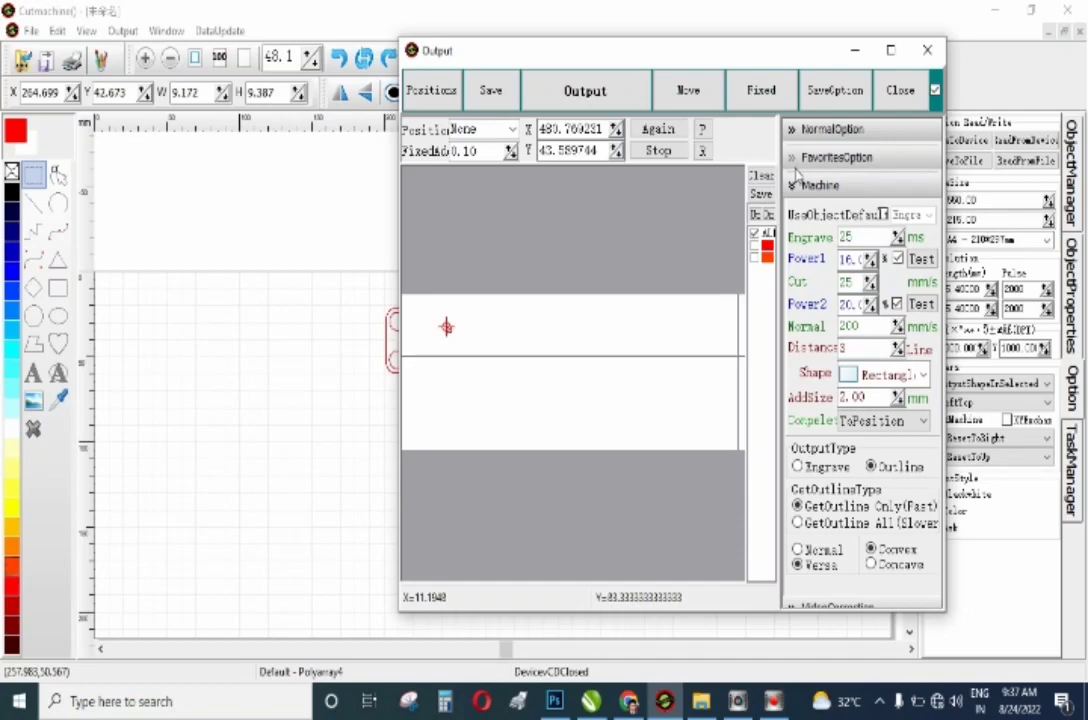
click(789, 159)
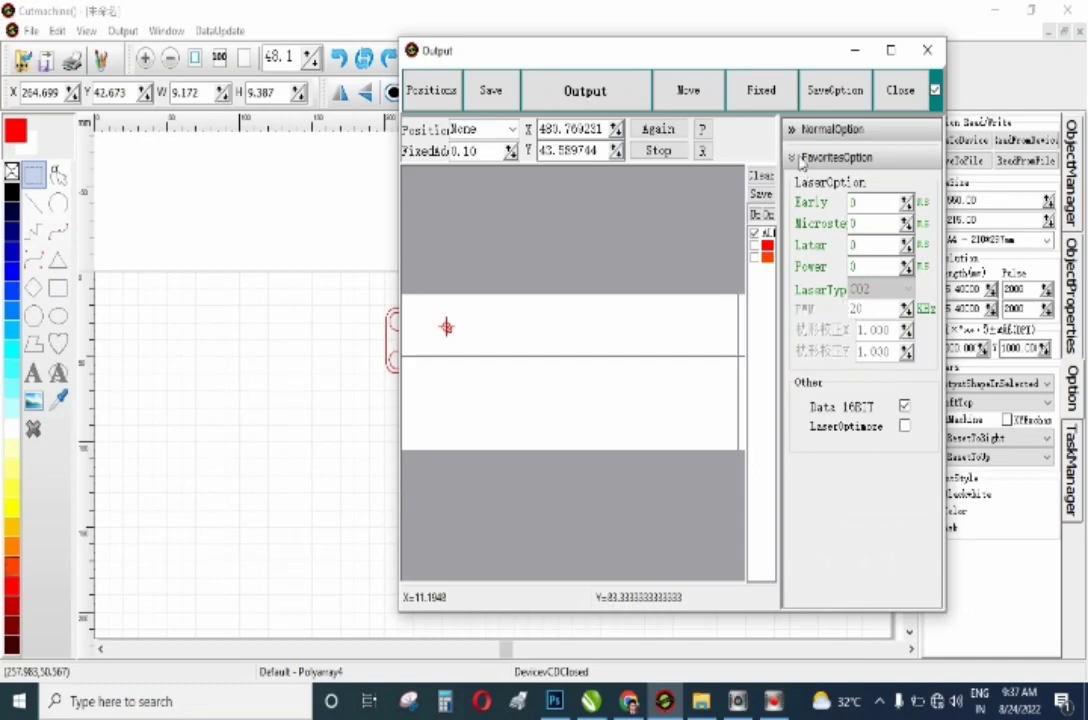
click(800, 160)
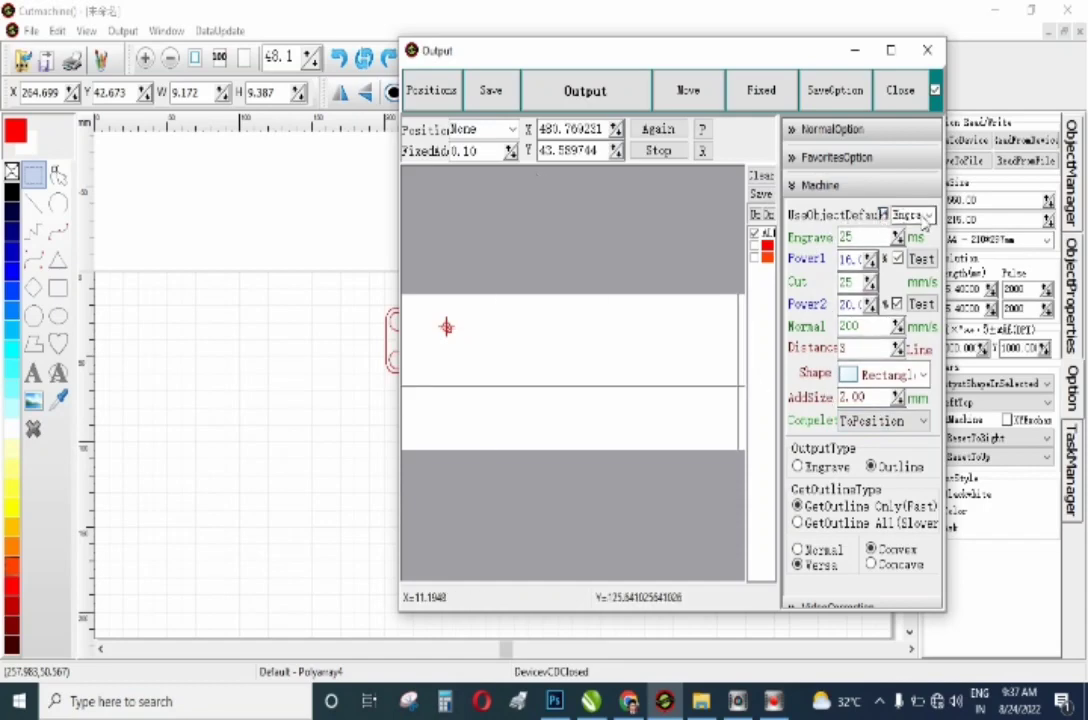
Try the modes offered by UseObjectDefault in the Machine settings, choose Cut, and turn UseObjectDefault off.
click(925, 220)
click(926, 221)
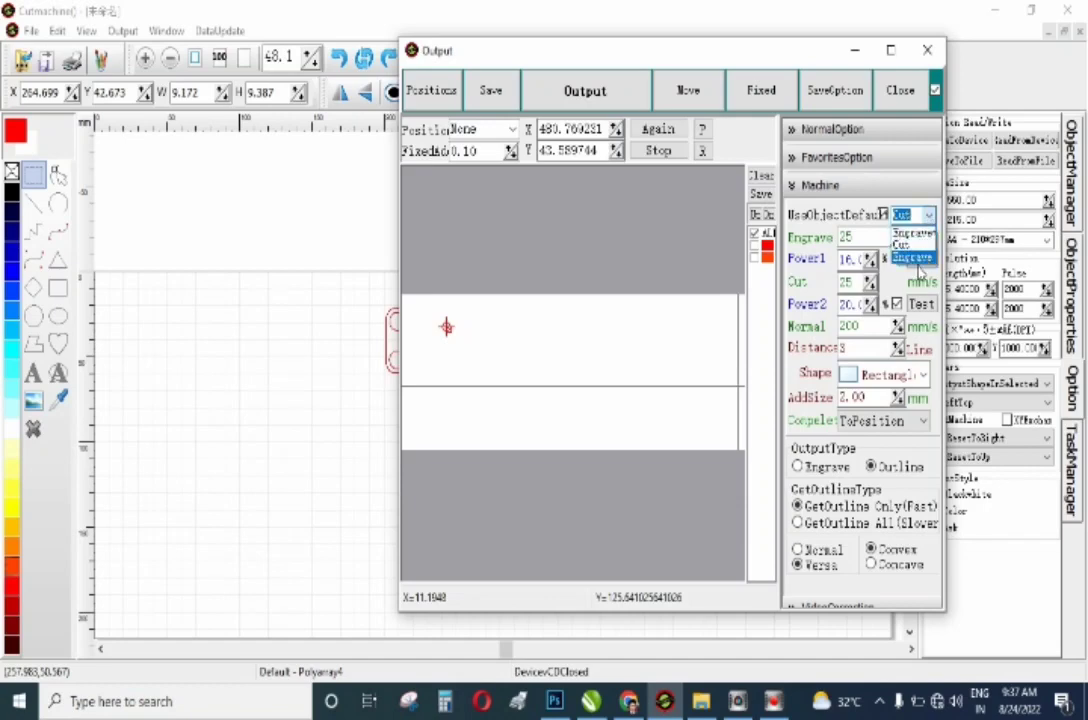
click(922, 236)
click(928, 216)
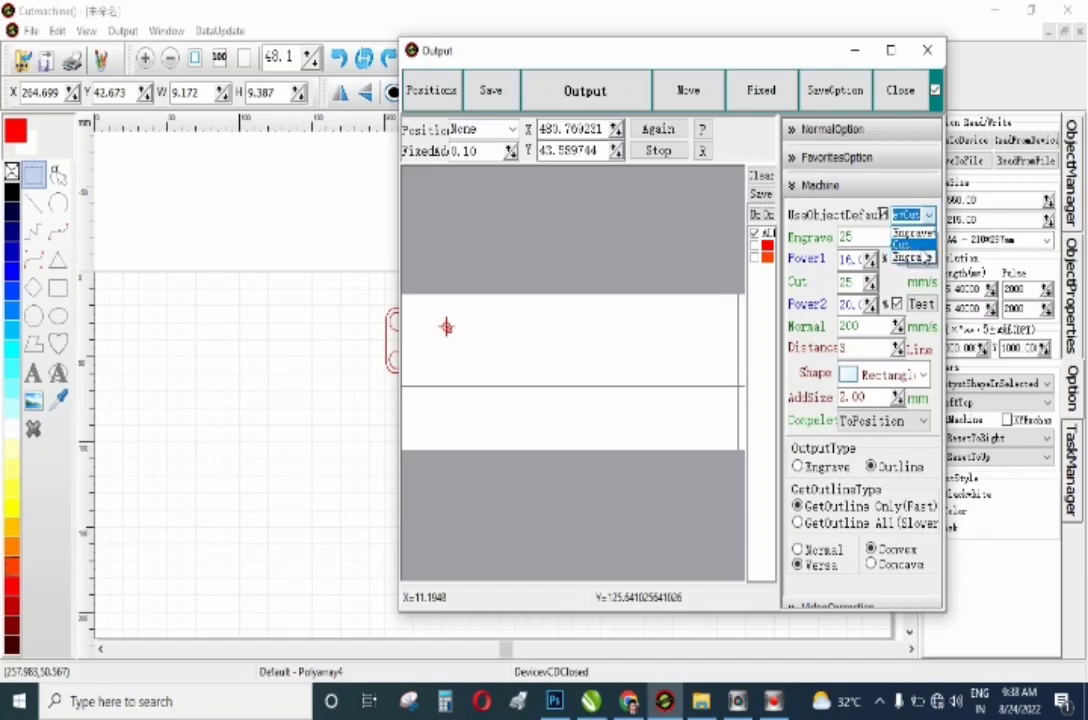
click(912, 244)
click(884, 216)
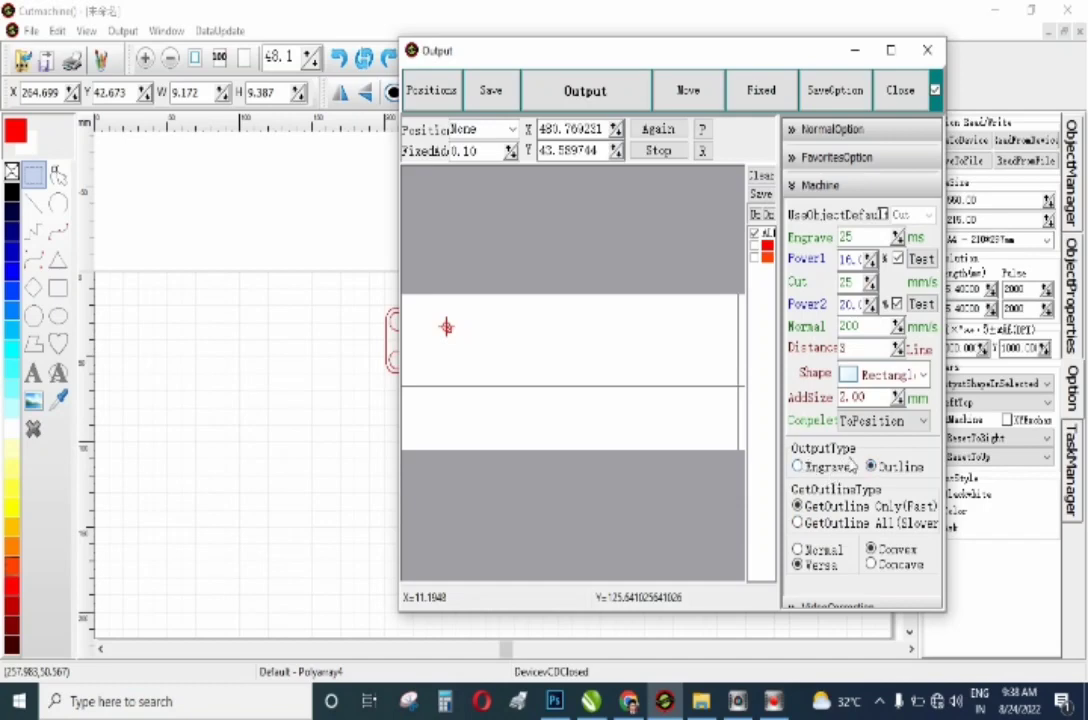
Try the Engrave output type to show its engraving directions and switch back to Outline.
click(812, 468)
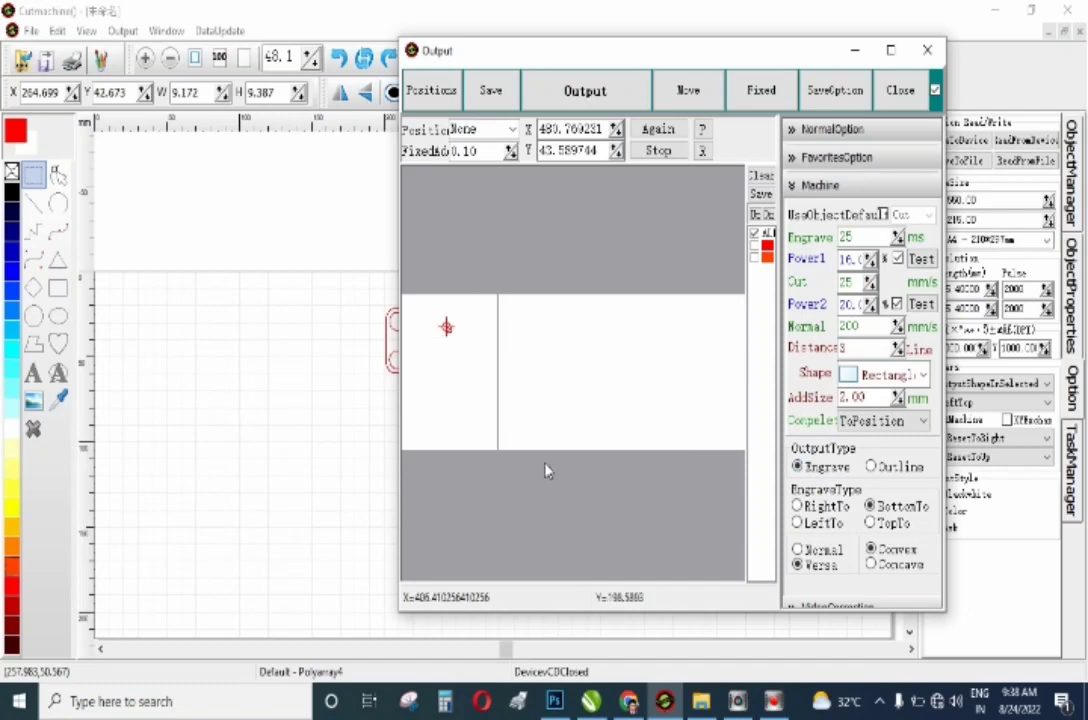
click(866, 466)
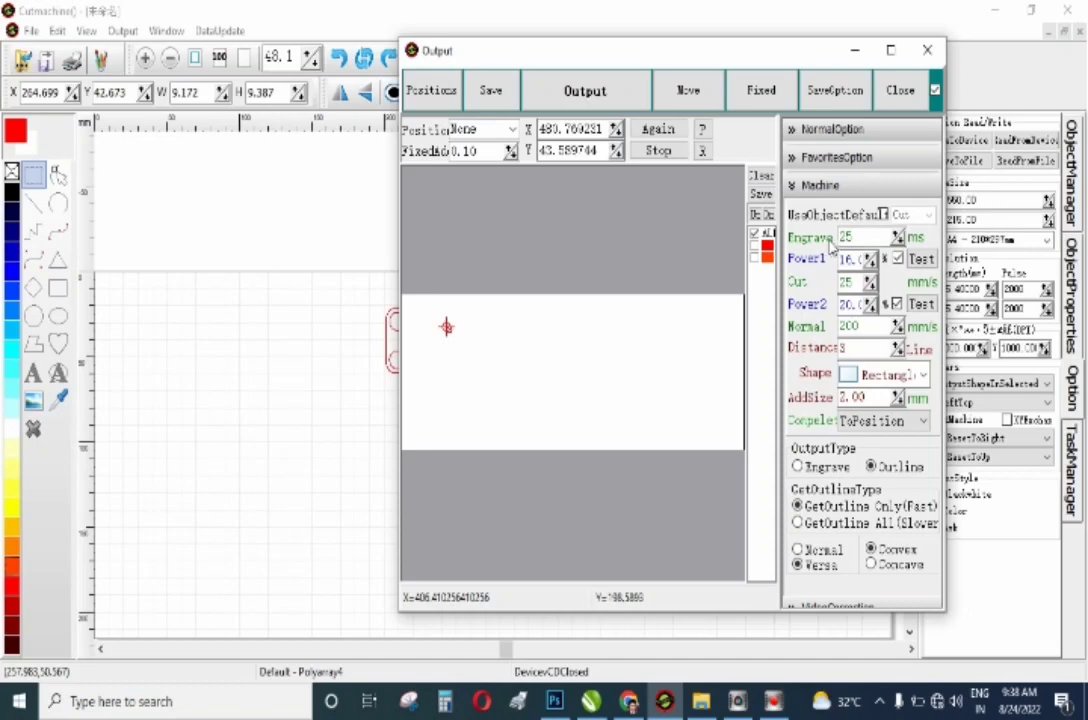
Examine the Engrave and Power1 values in the Machine settings and move the Output dialog slightly lower.
double_click(843, 237)
drag(856, 260, 828, 265)
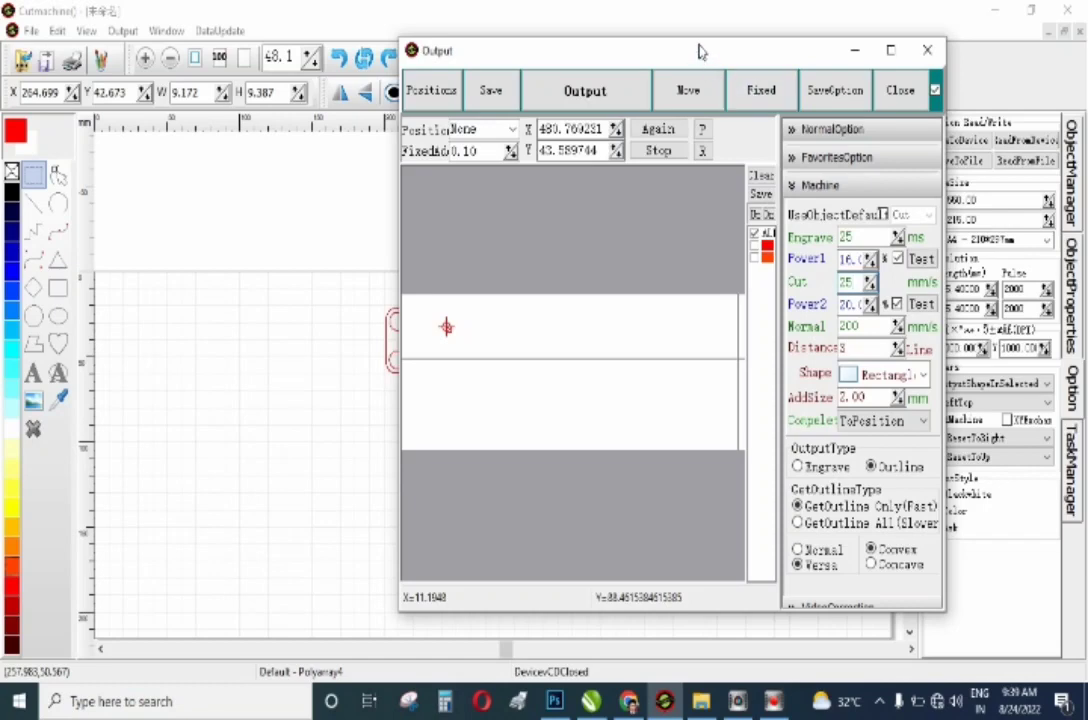
drag(700, 49, 698, 72)
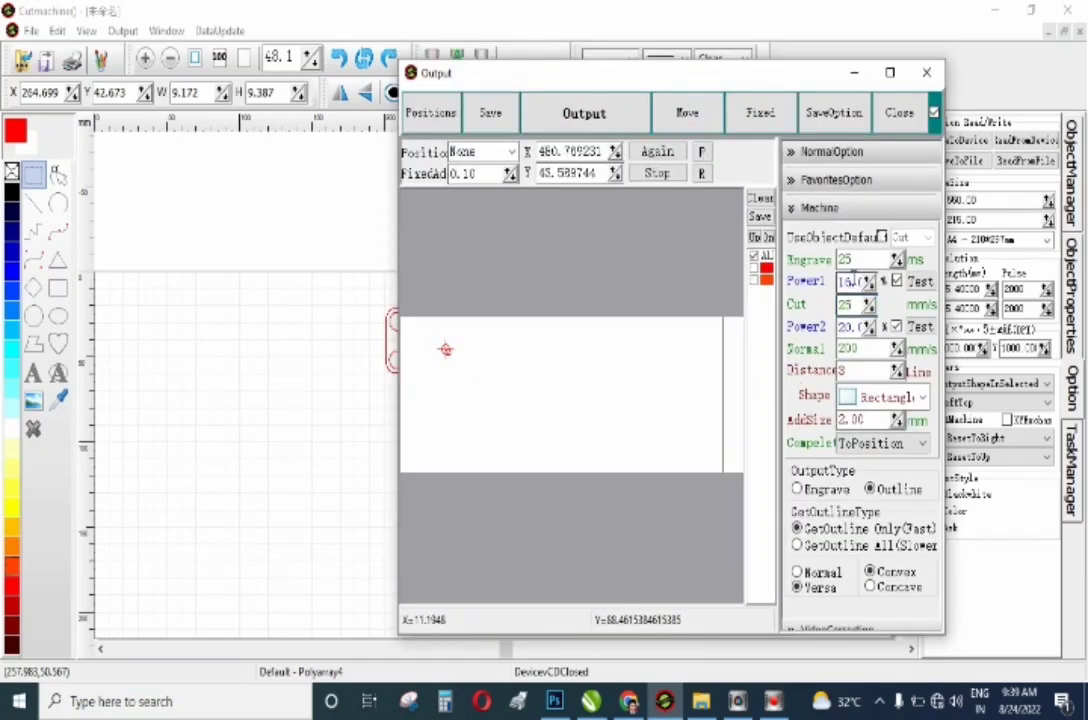
Examine the Power1, Normal and Distance values in the Machine settings, and choose Rectangle from the available shapes.
drag(849, 283, 838, 283)
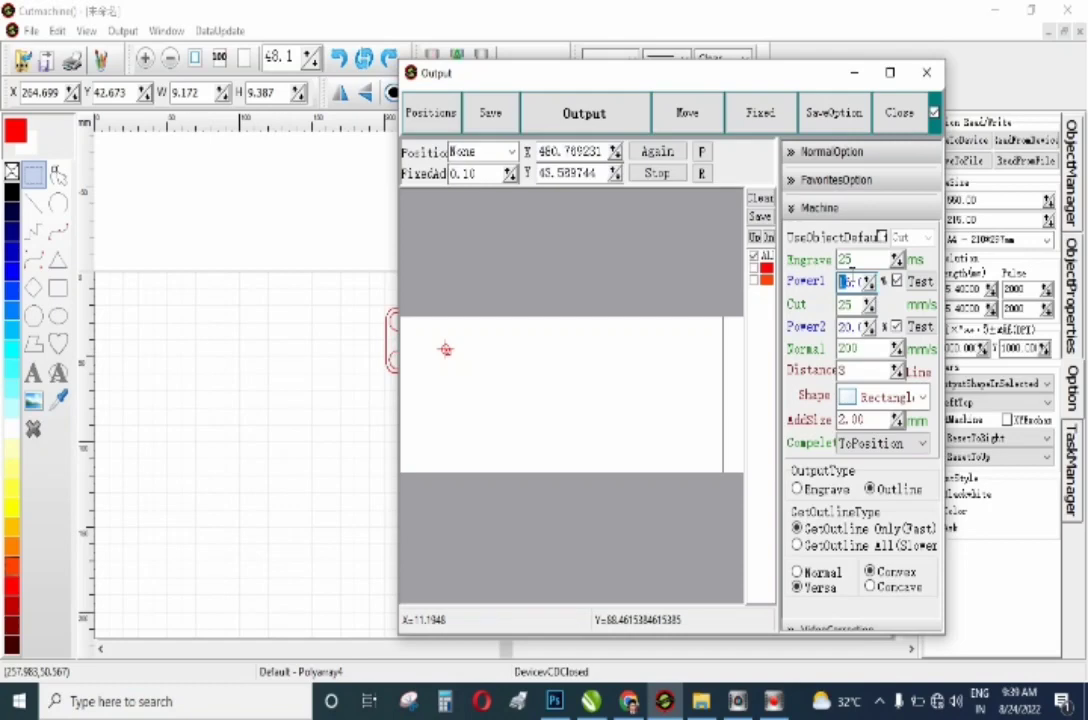
drag(851, 281, 838, 281)
click(881, 348)
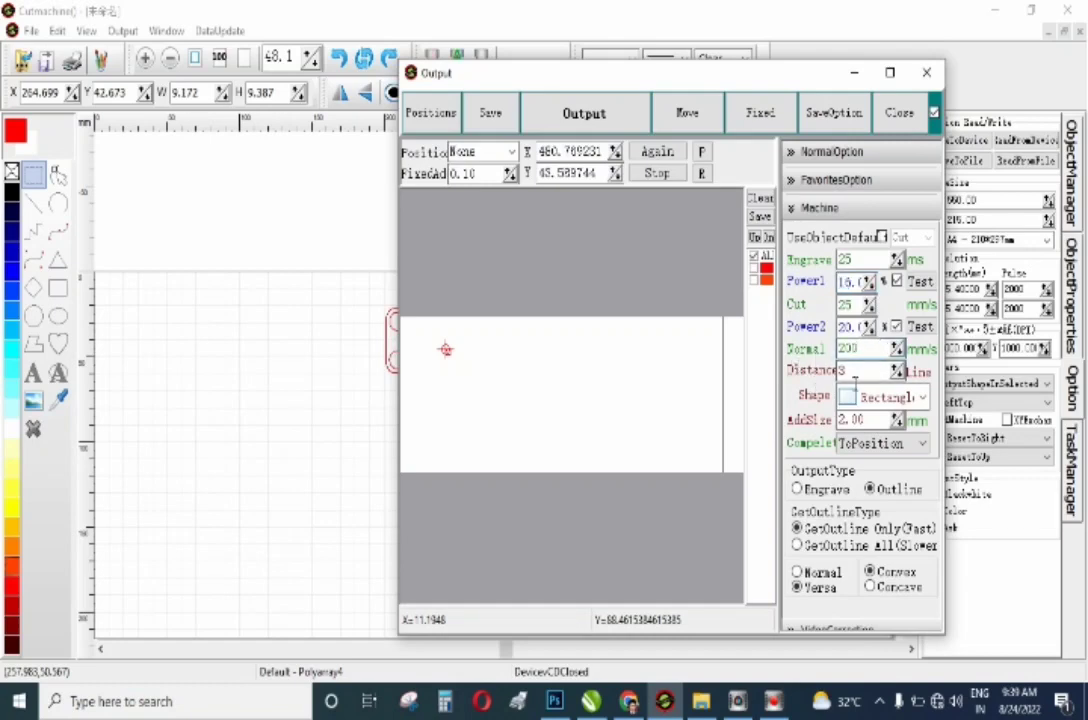
click(871, 370)
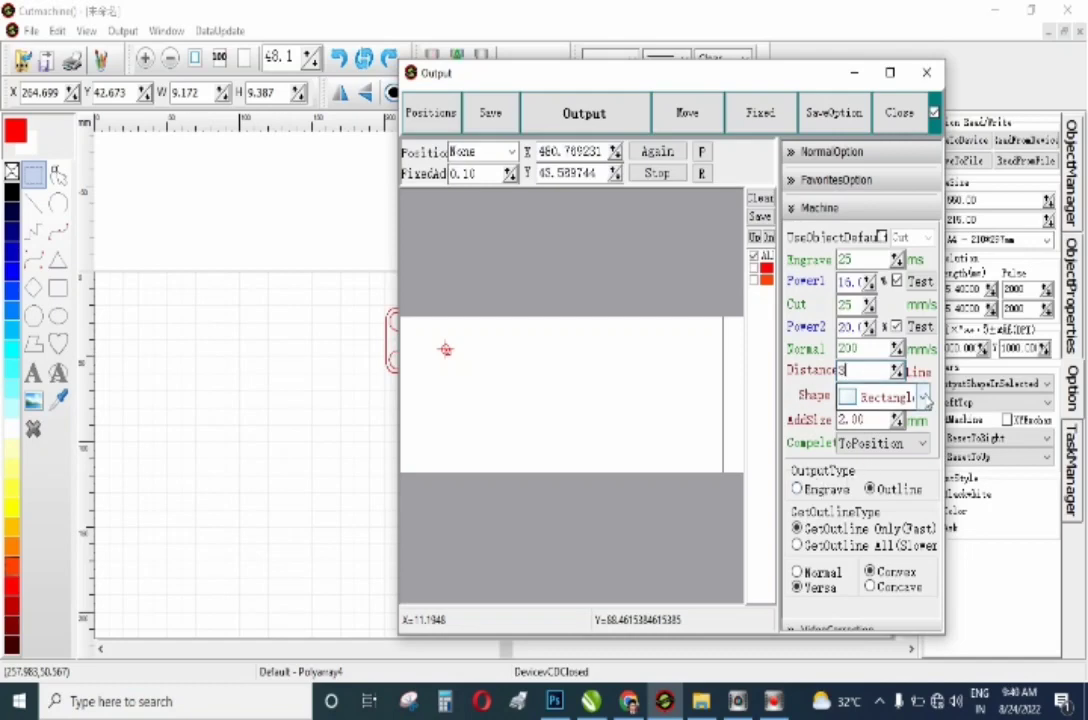
click(922, 398)
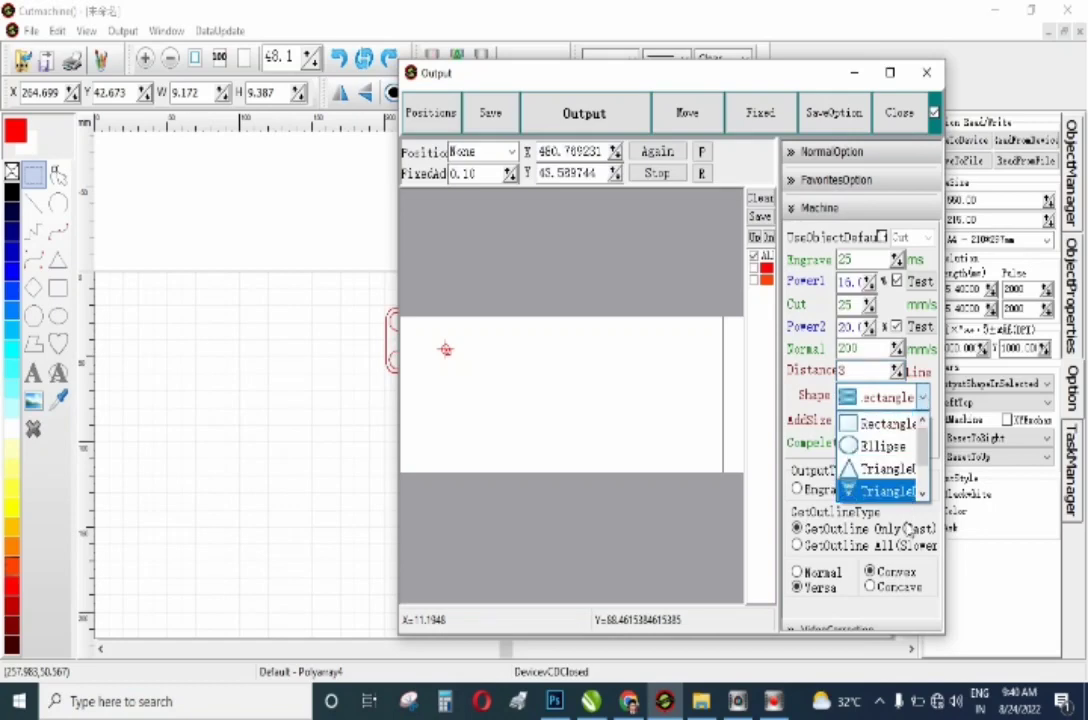
click(862, 423)
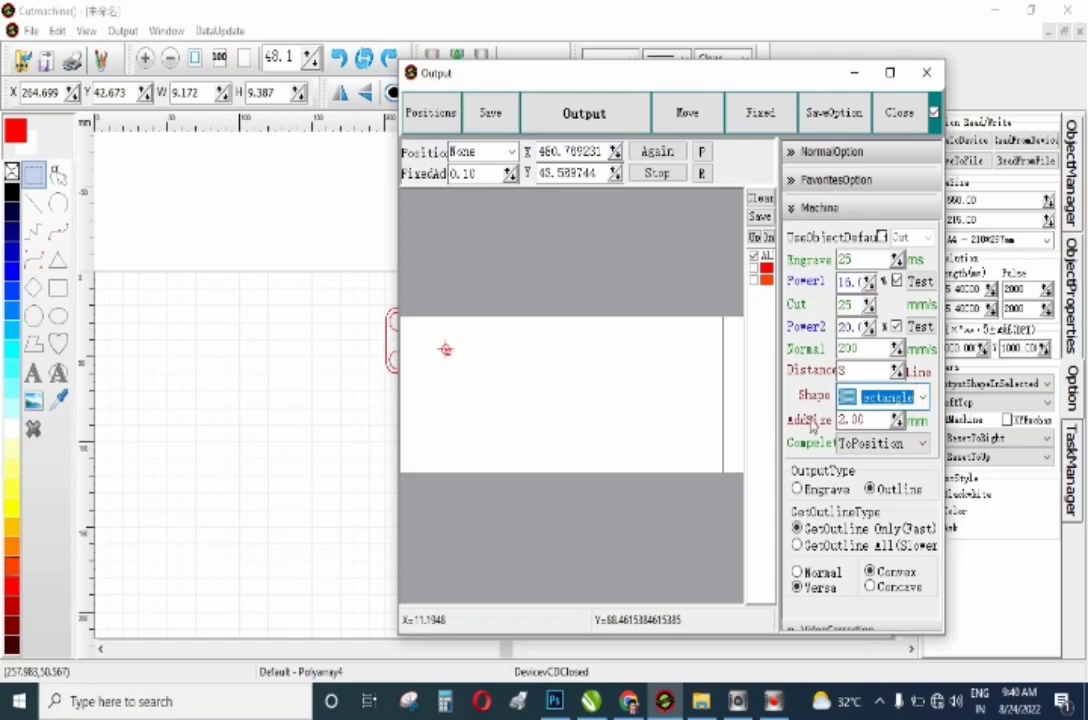
Point out the Power2 value and set AddSize to 10 mm in the Machine settings.
double_click(879, 421)
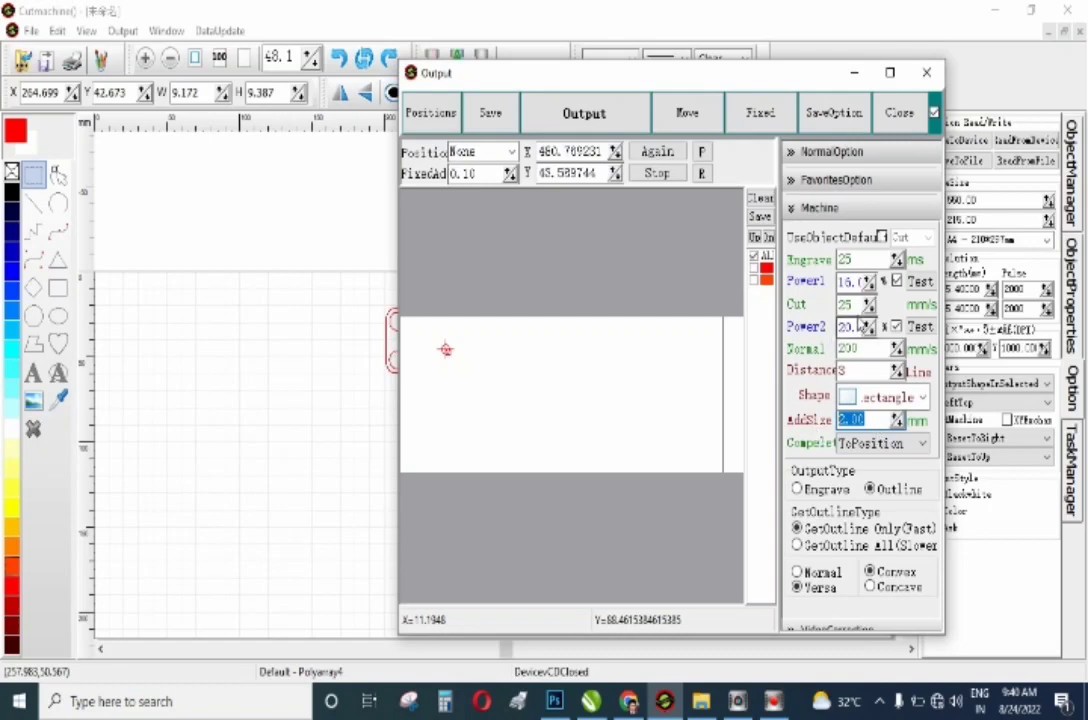
drag(859, 310, 826, 328)
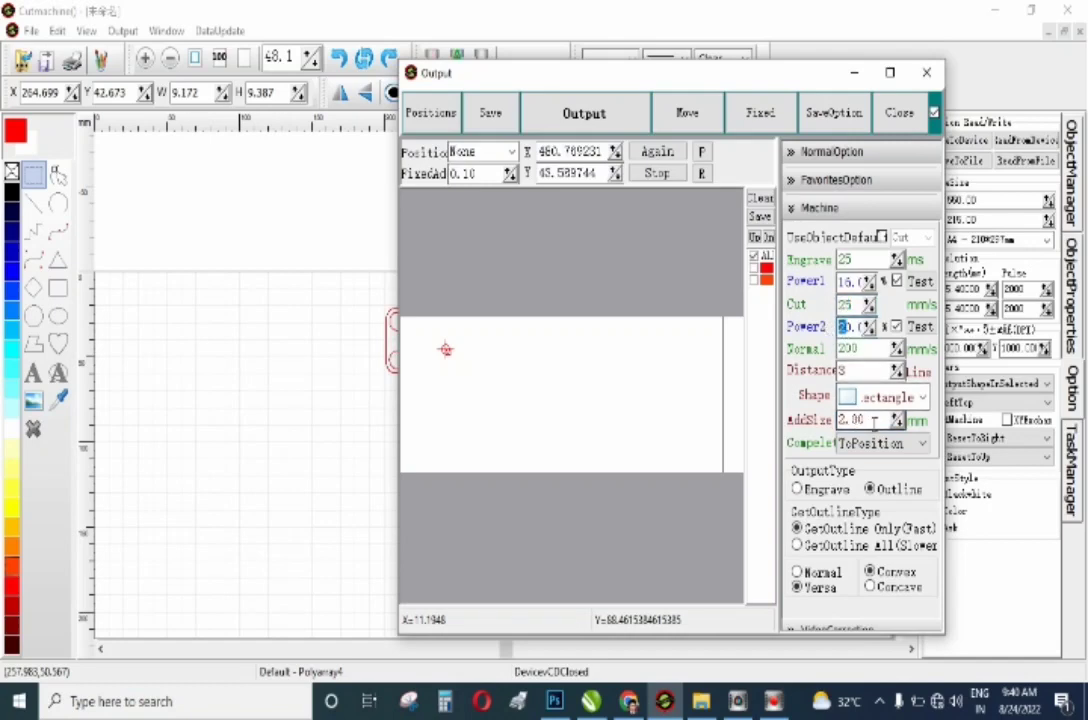
drag(873, 423, 822, 426)
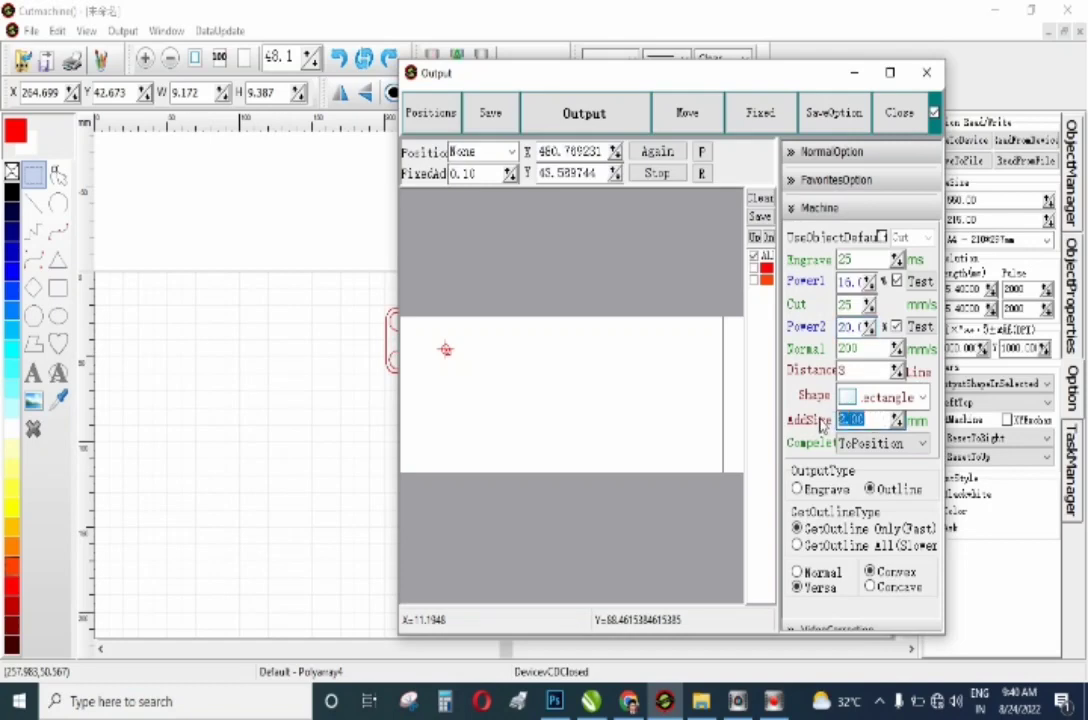
text(10)
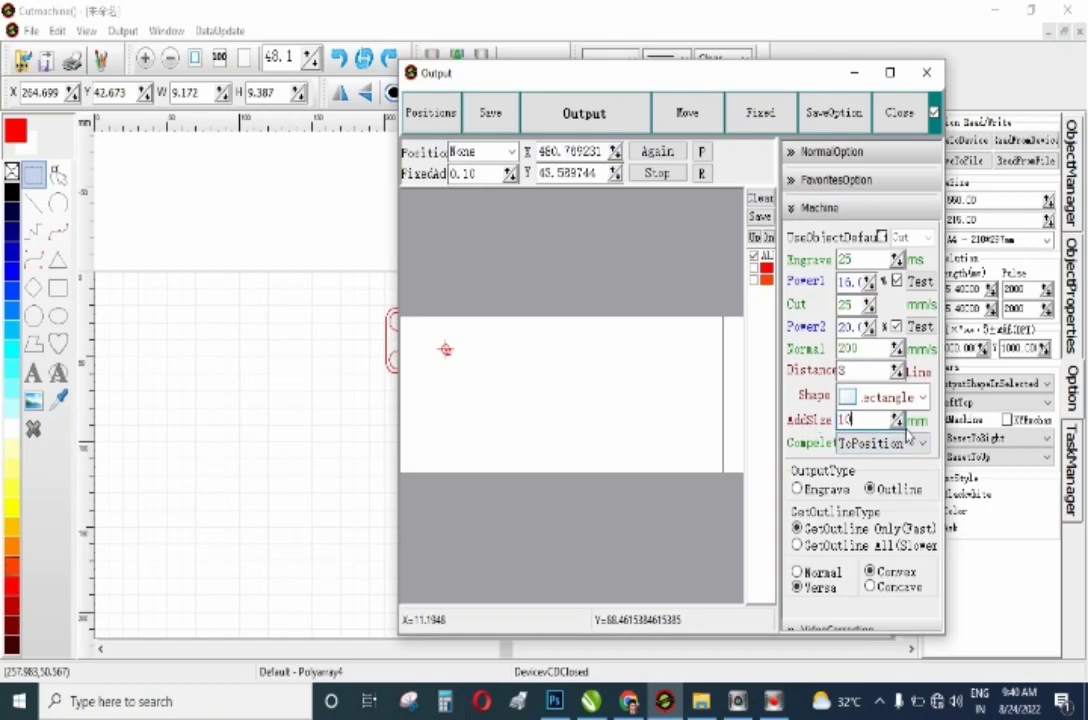
key(Return)
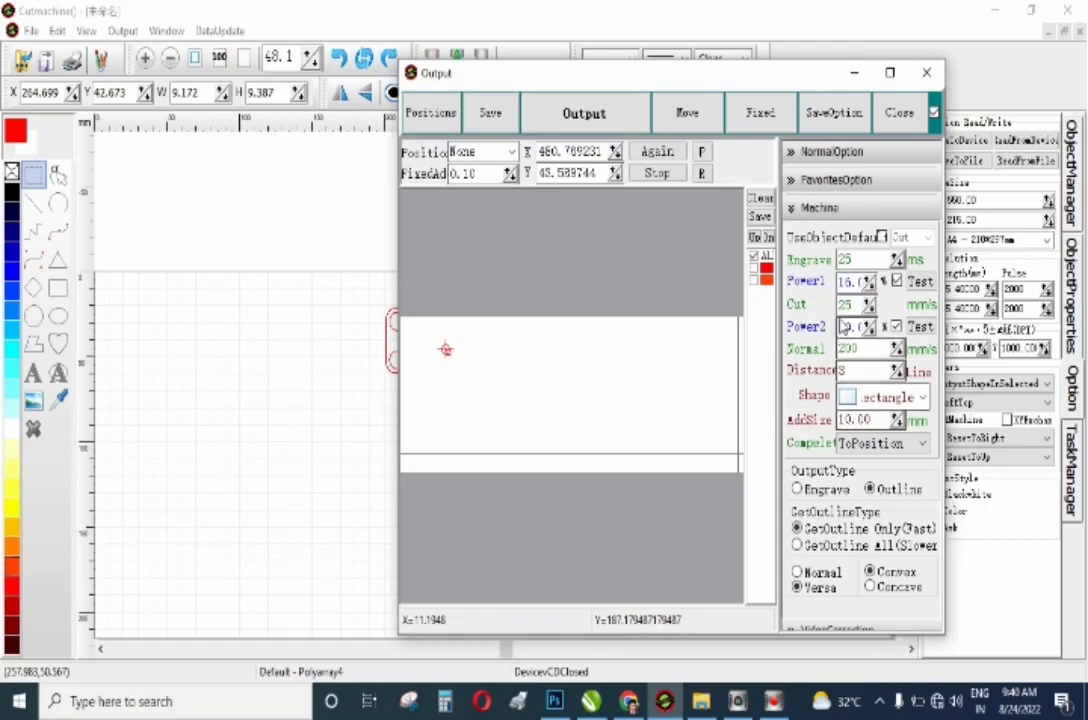
Examine the Power1 value and the actions offered for when the job completes.
click(851, 281)
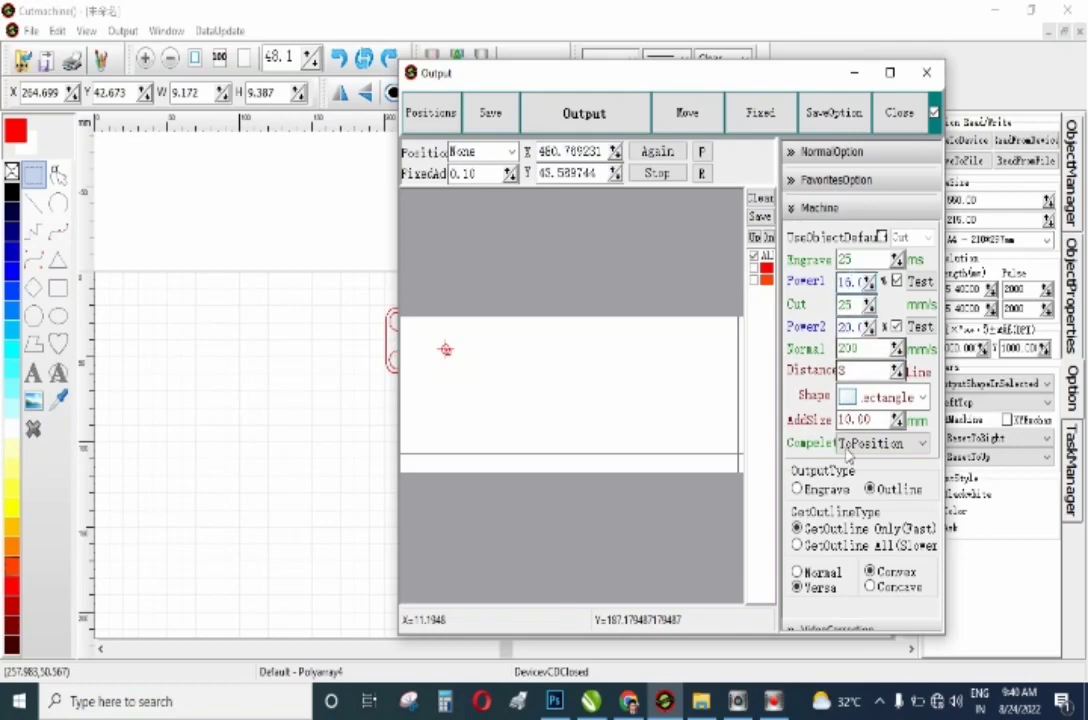
click(880, 444)
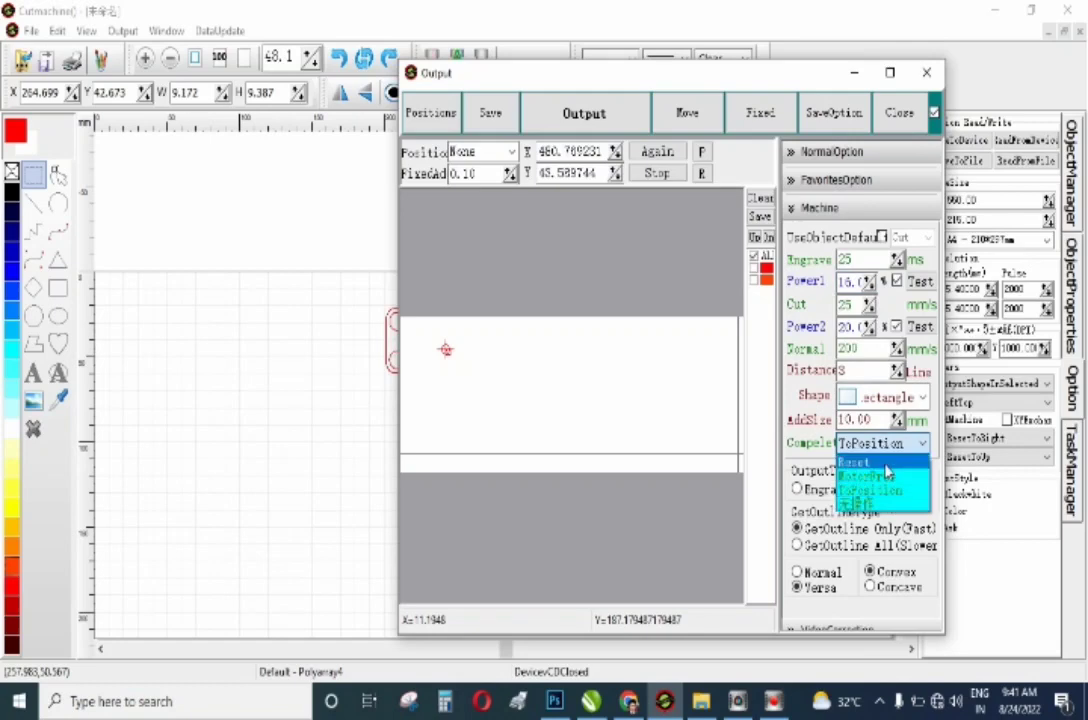
click(797, 466)
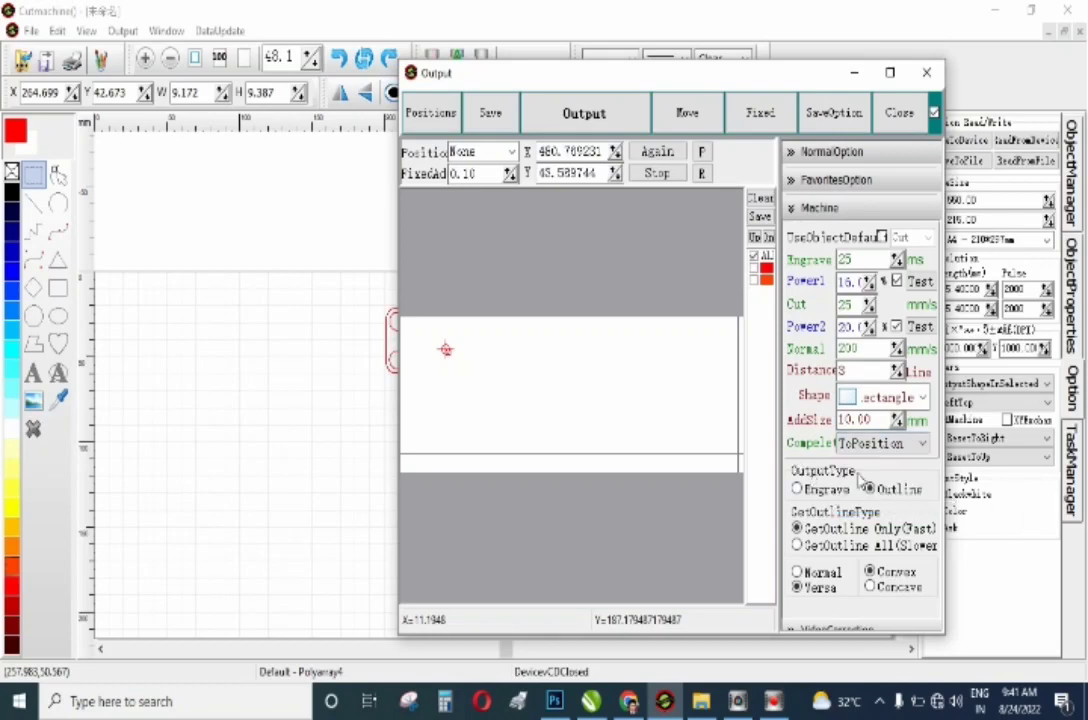
Compare the Engrave and Outline output types, then try GetOutline All and return to GetOutline Only.
click(799, 490)
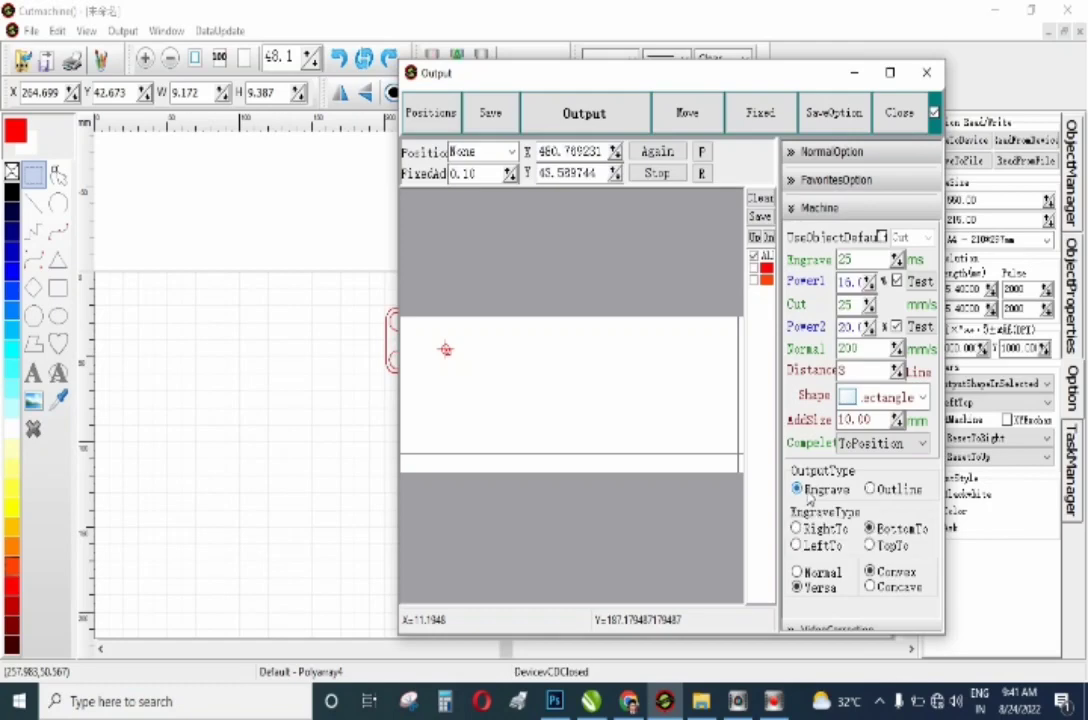
click(870, 489)
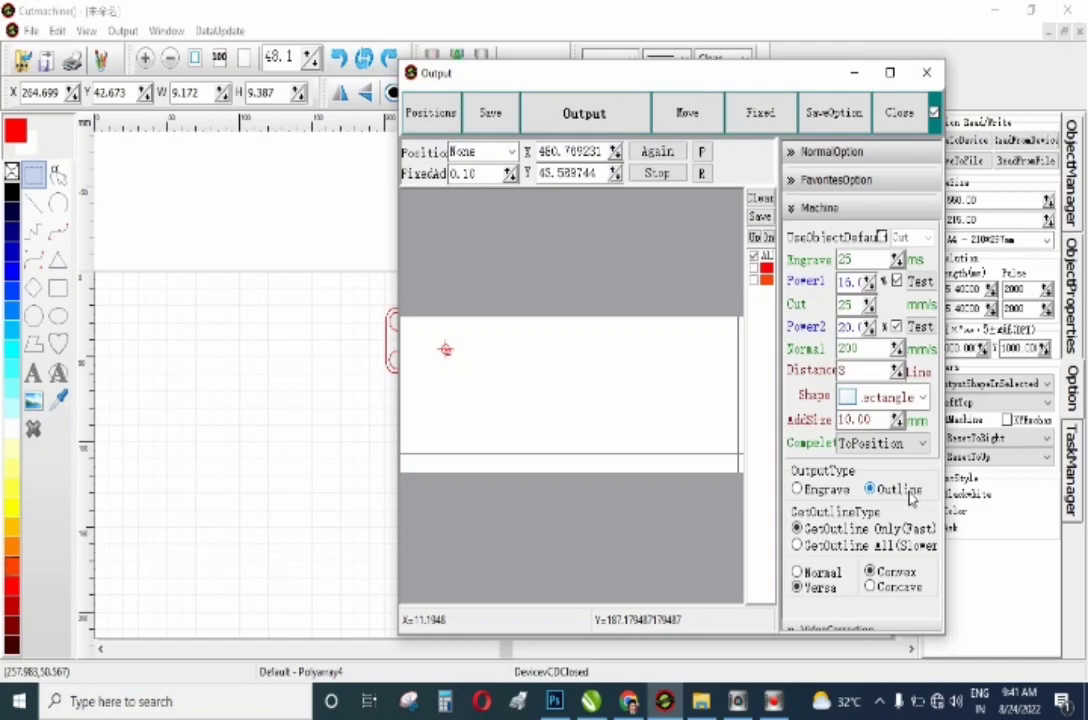
click(832, 490)
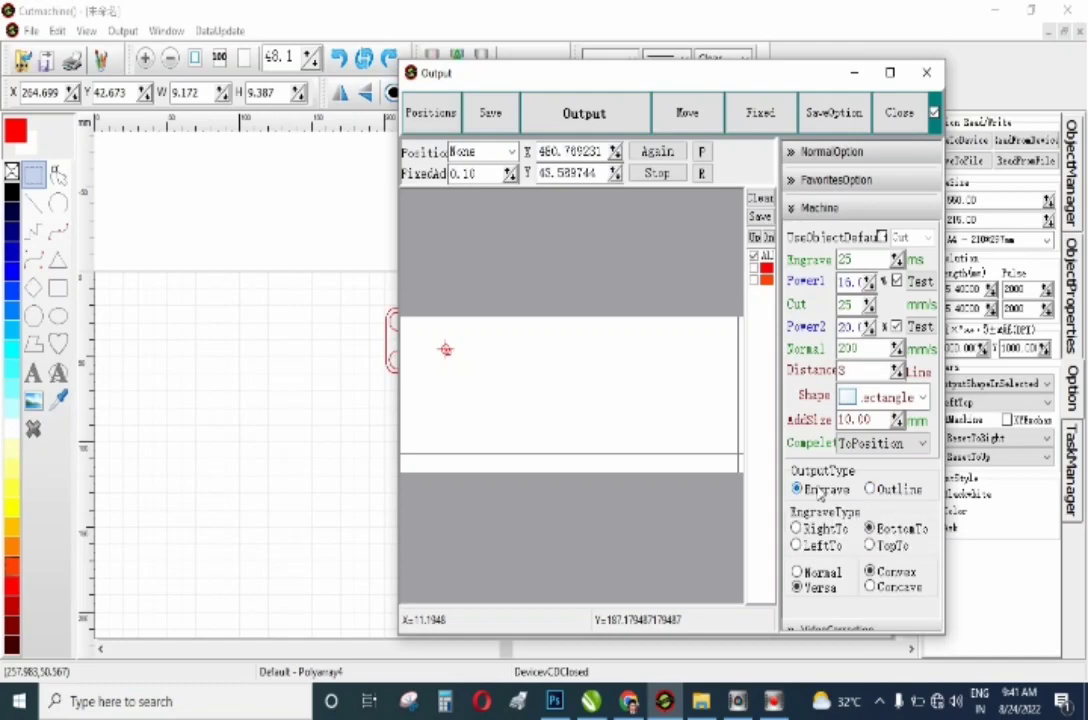
click(869, 489)
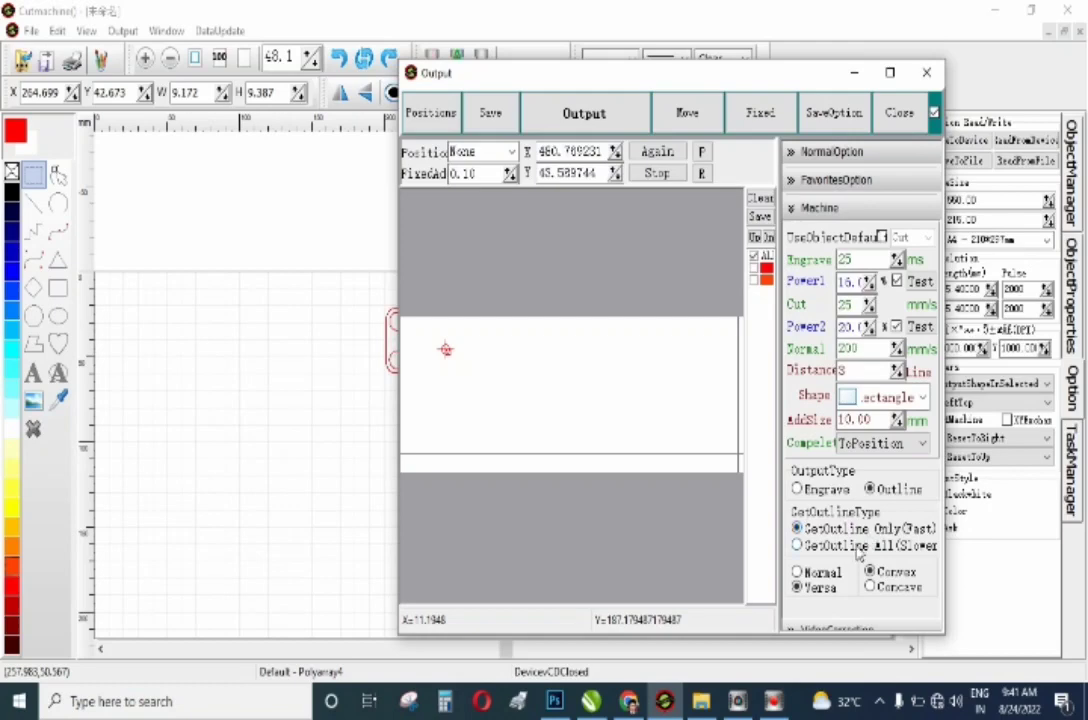
click(799, 546)
click(812, 530)
Set the output type to Engrave, try the TopTo engraving direction, and switch back to BottomTo.
click(800, 492)
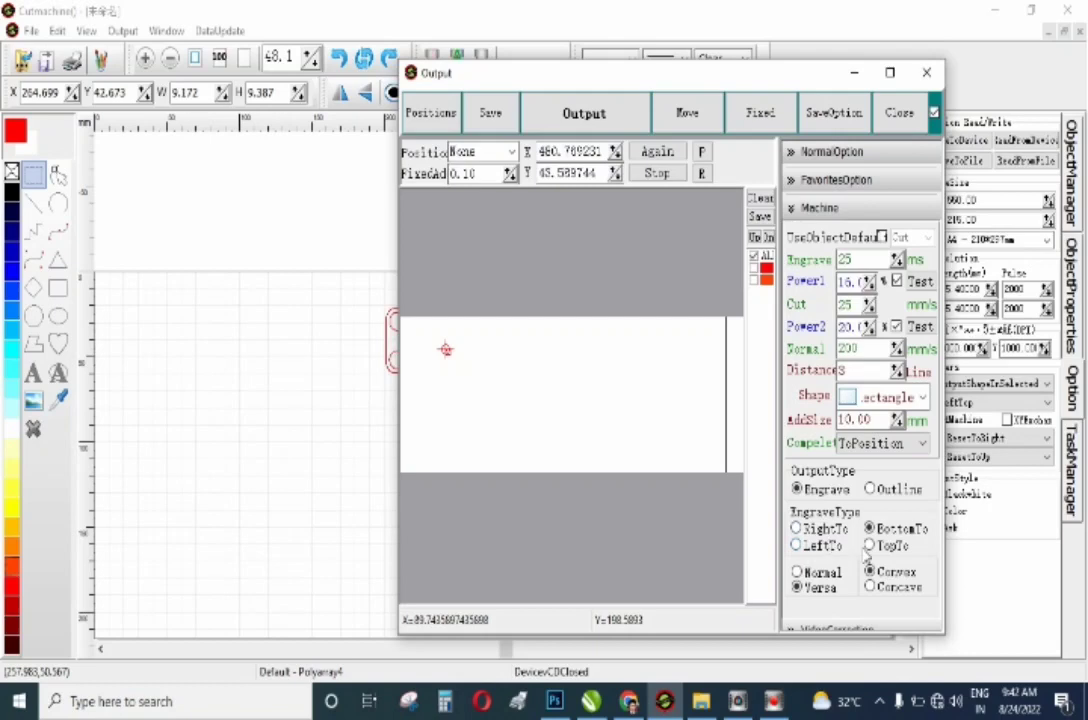
click(869, 546)
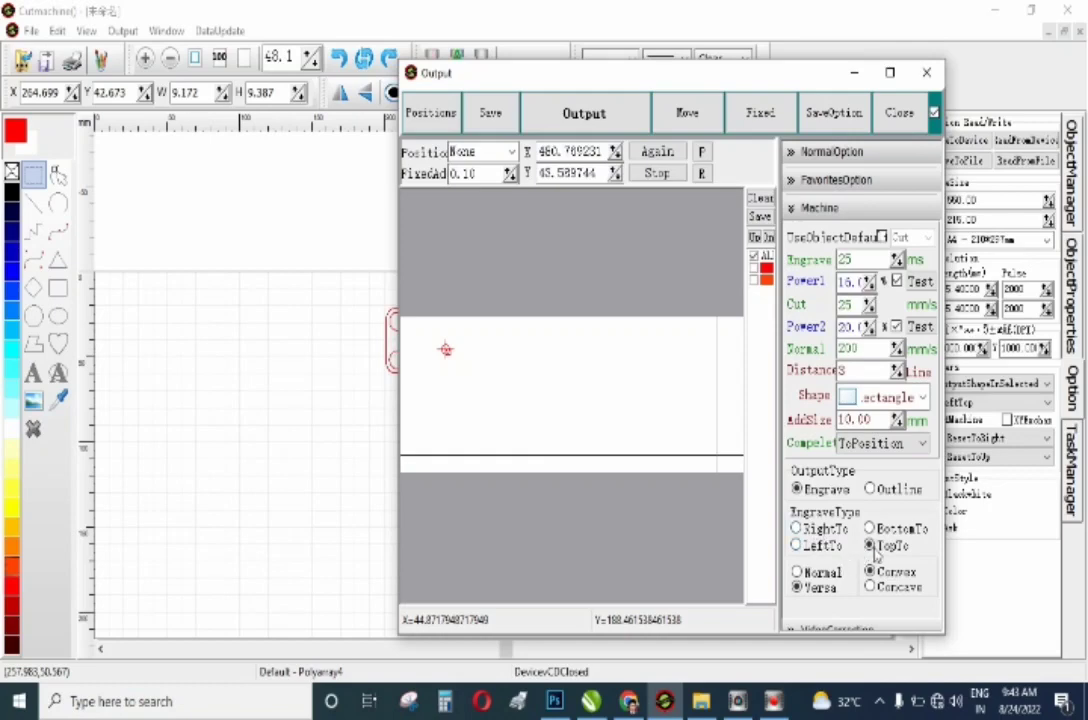
click(869, 528)
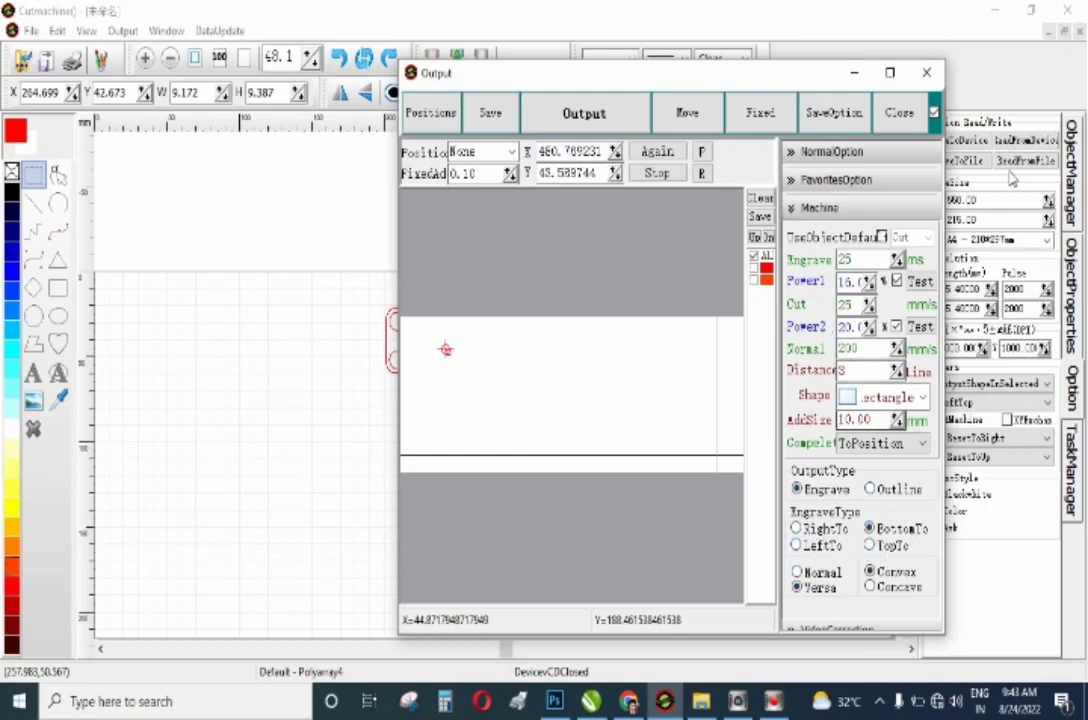
Show the VideoCorrection controls, return to the Machine settings, and set the output position to about X 533, Y 27.
click(805, 208)
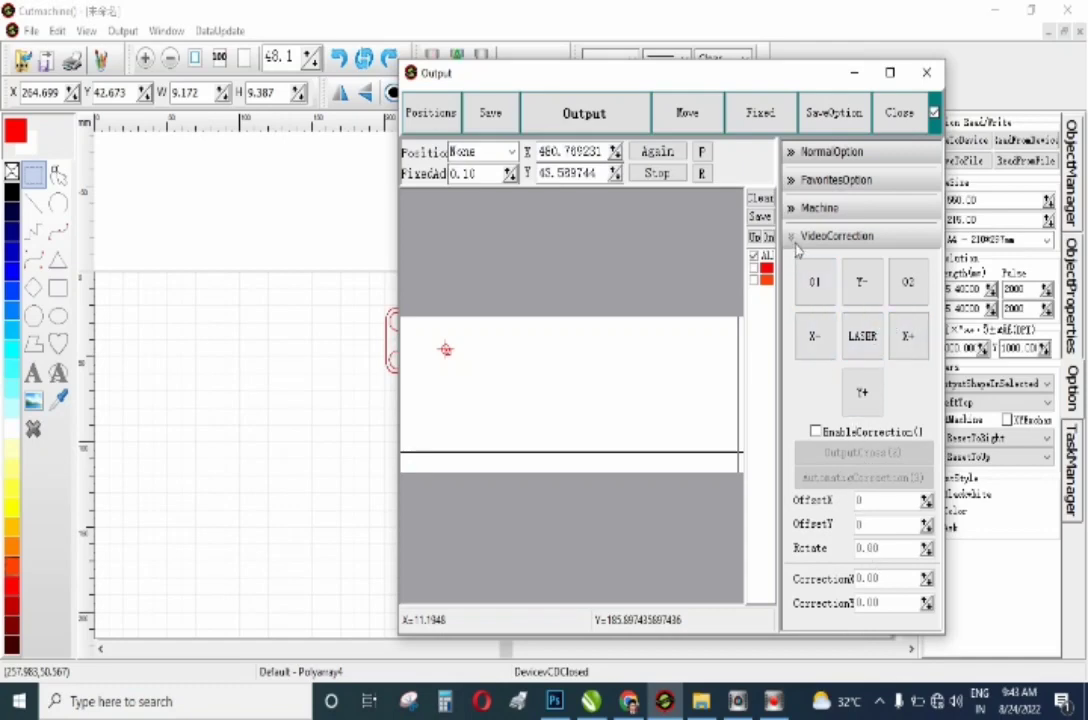
click(820, 207)
click(423, 330)
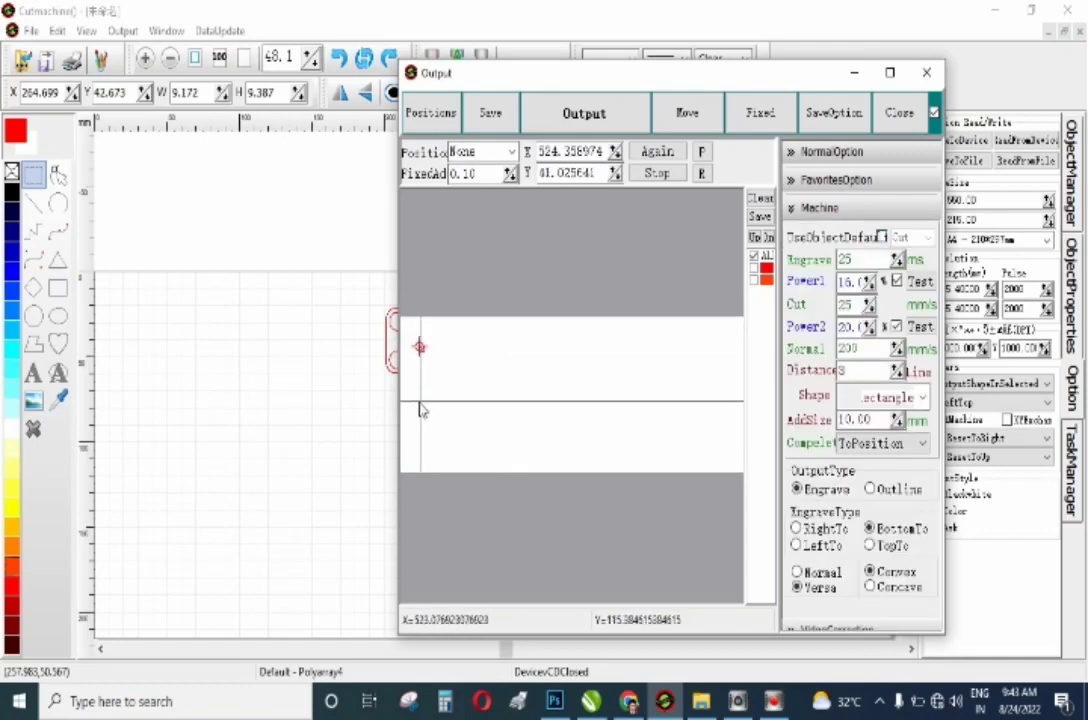
click(415, 342)
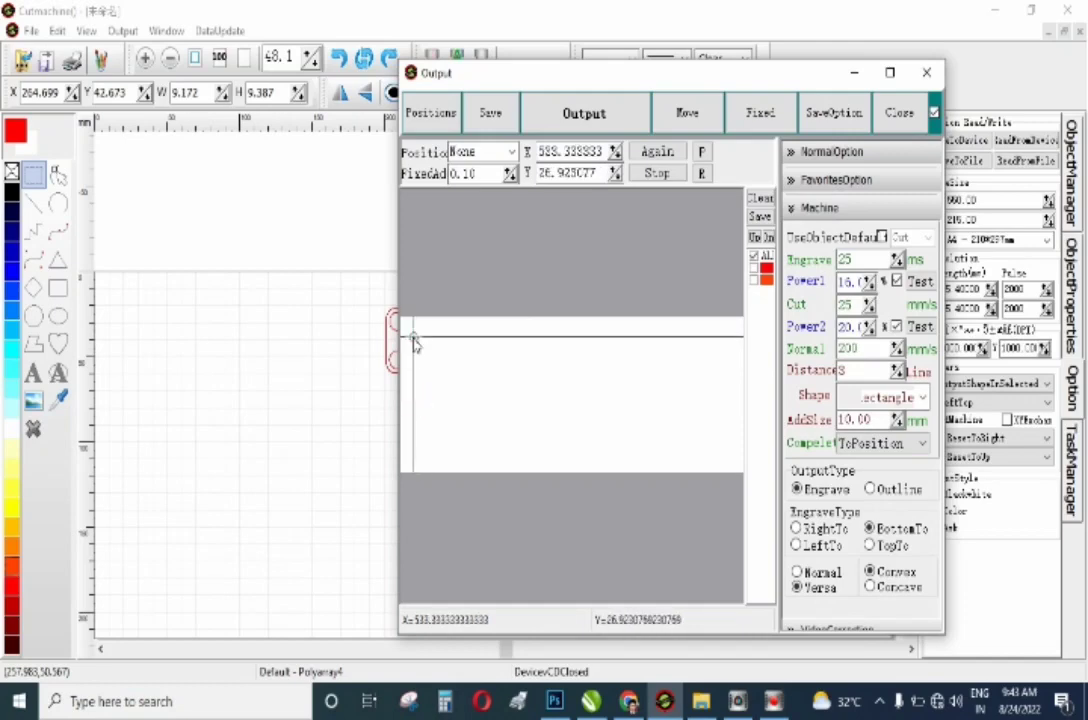
Review the NormalOption and FavoritesOption settings again and close the Output dialog.
click(800, 183)
click(800, 152)
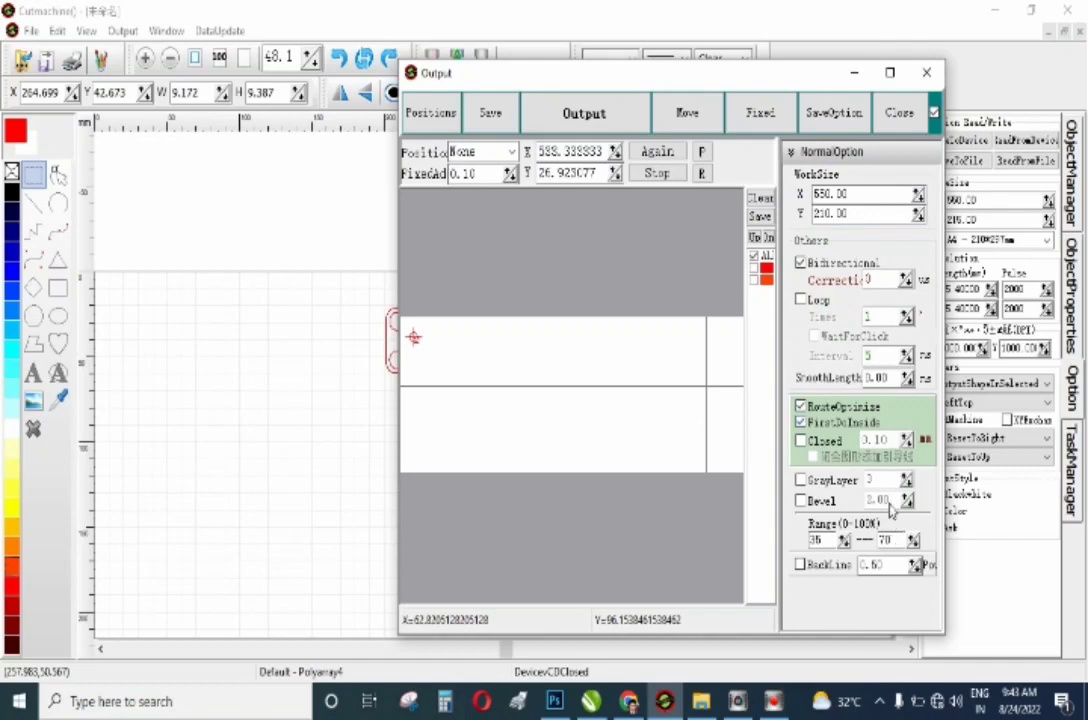
click(800, 154)
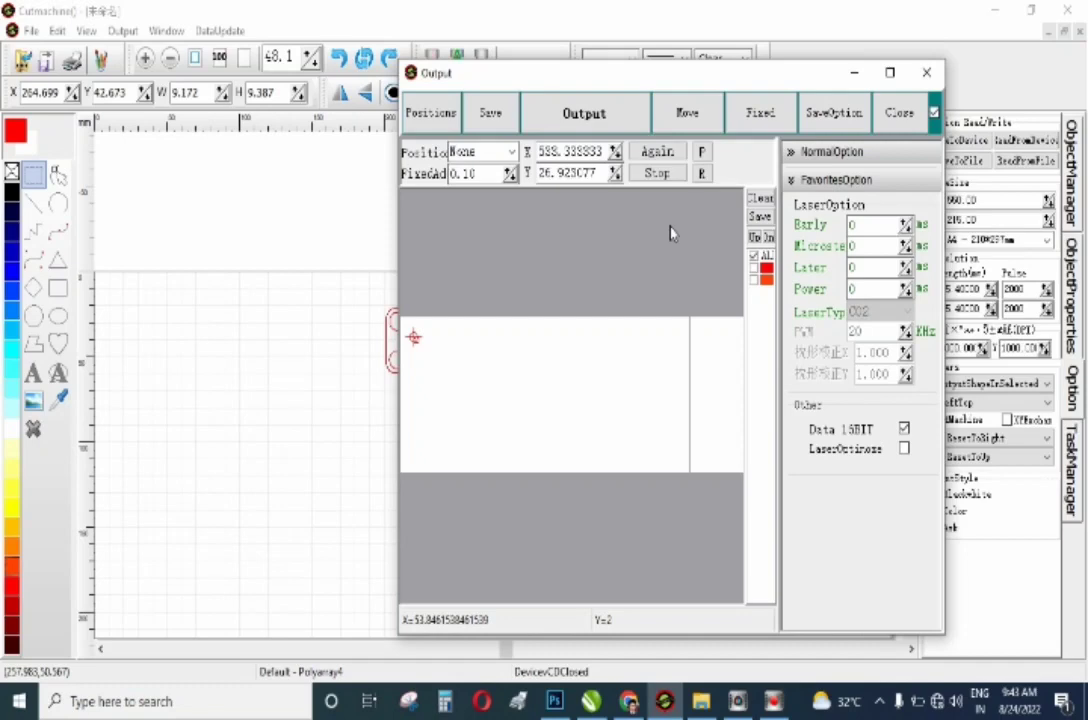
click(926, 72)
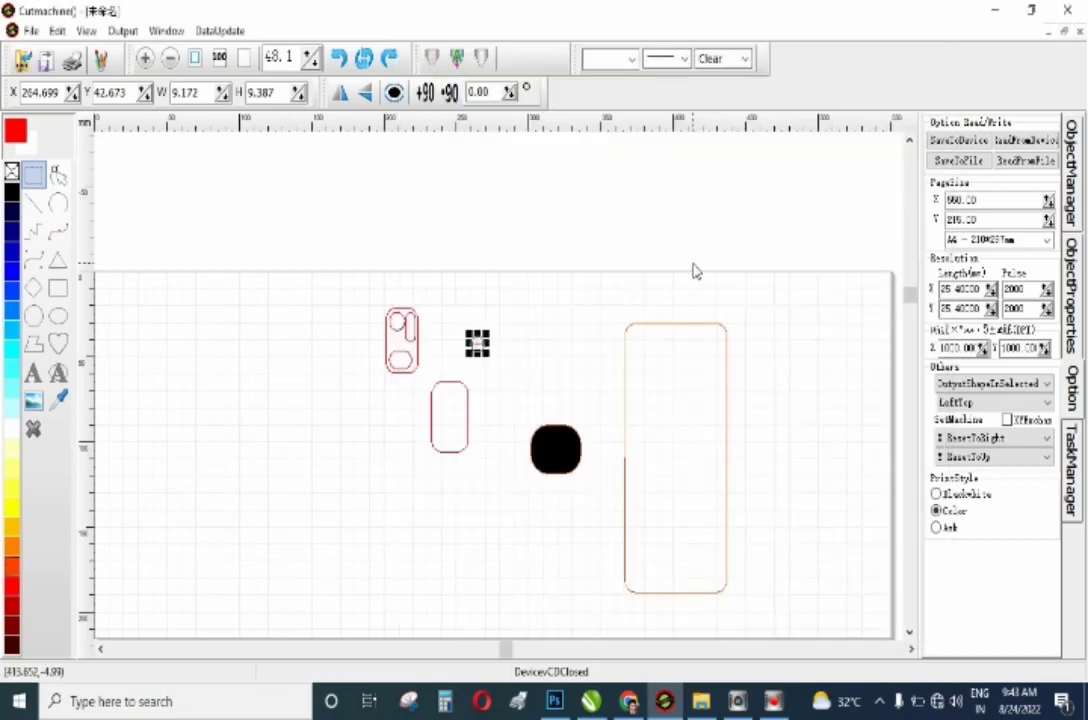
Remove the black fill from the rounded shape beside the large phone outline.
scroll(700, 264, down, 2)
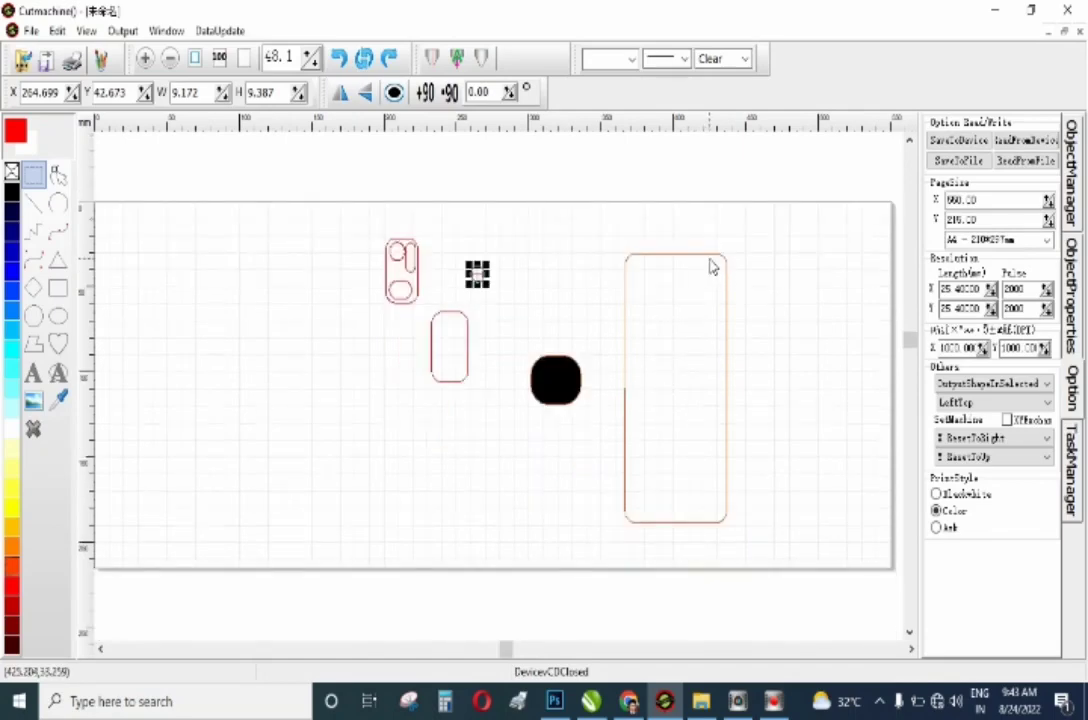
click(788, 371)
drag(508, 344, 616, 494)
click(11, 171)
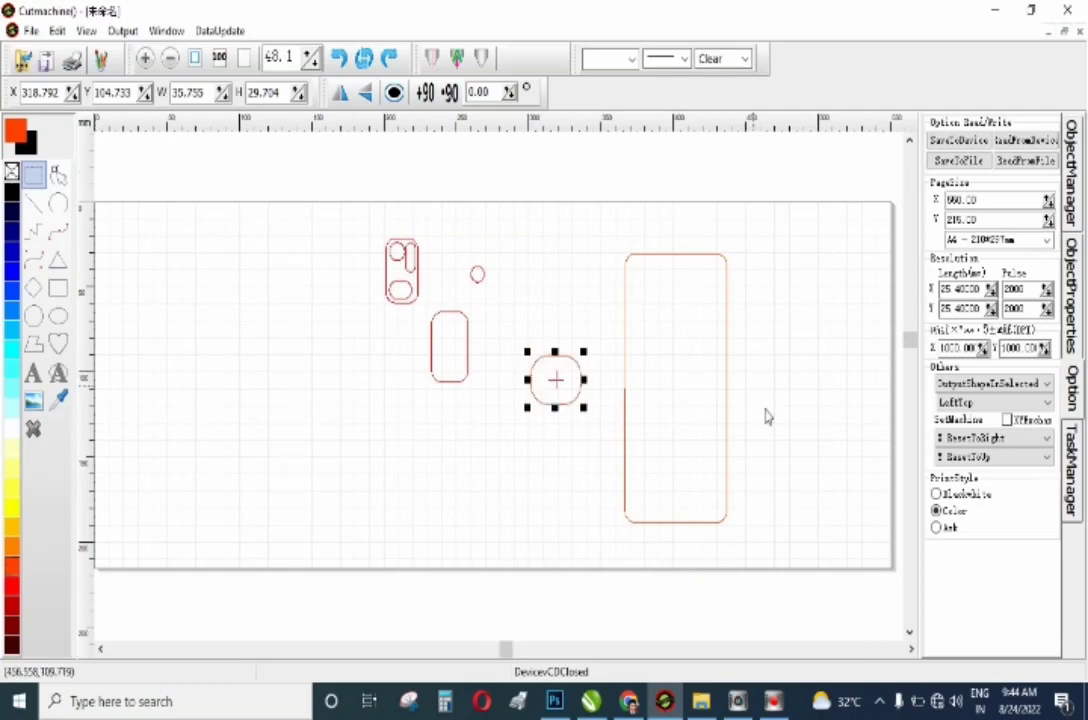
Move the unfilled rounded shape onto the large outline's edge and back out to about X 313, Y 52.
click(782, 488)
drag(510, 337, 622, 476)
drag(556, 382, 641, 343)
click(577, 301)
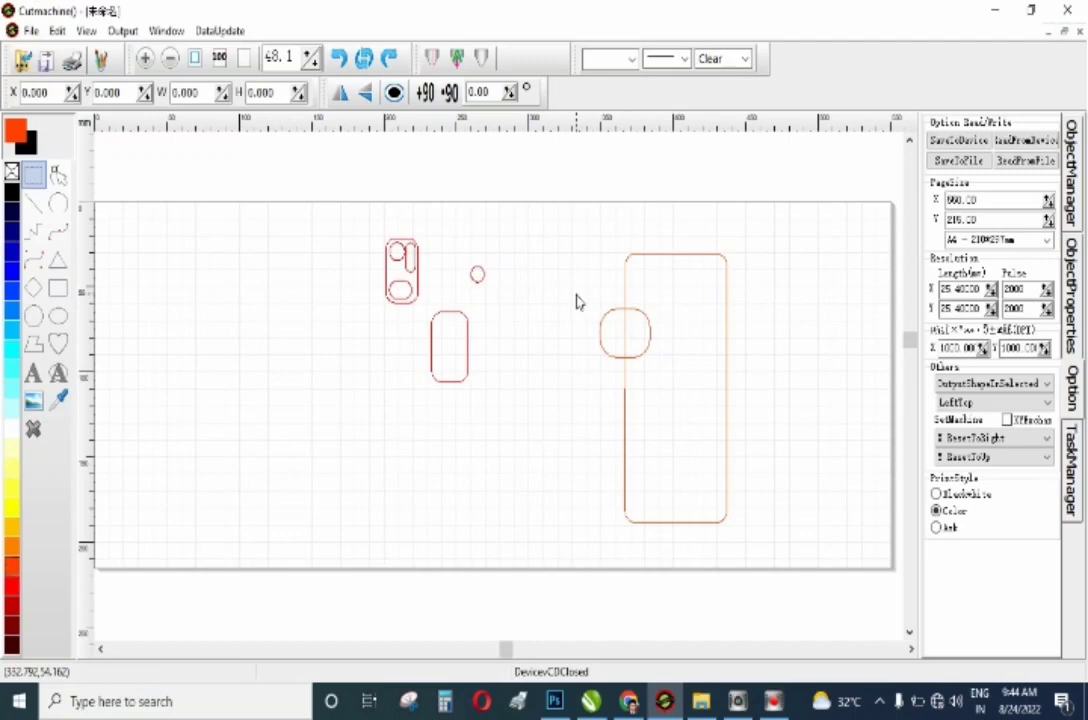
drag(577, 301, 668, 420)
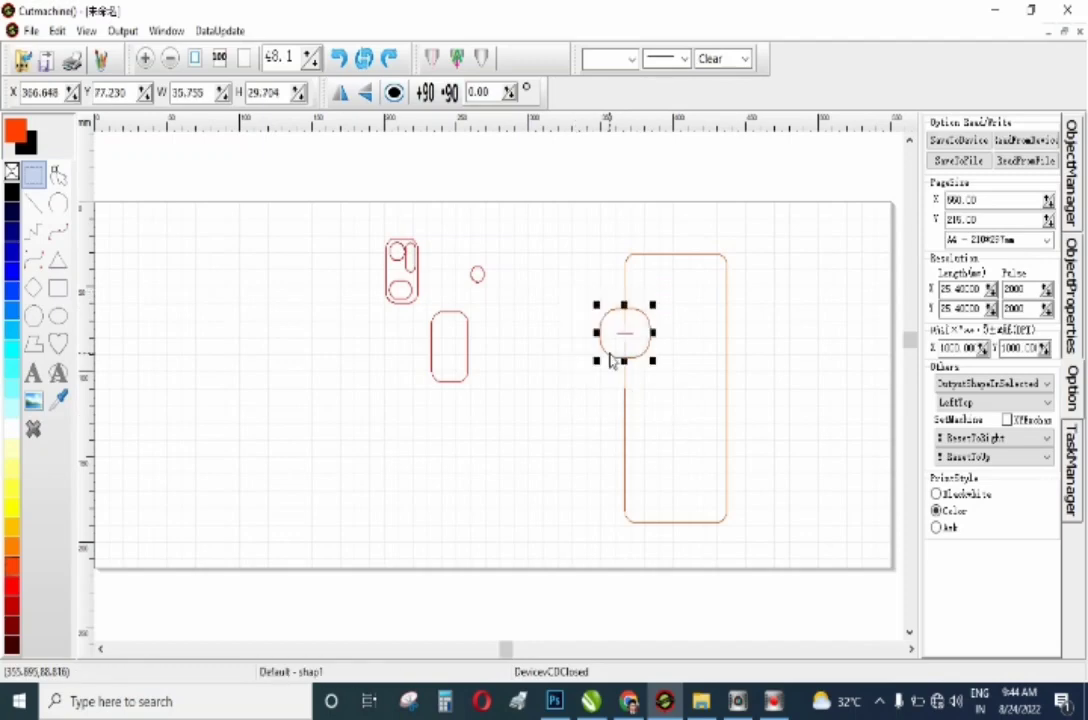
drag(587, 327, 509, 284)
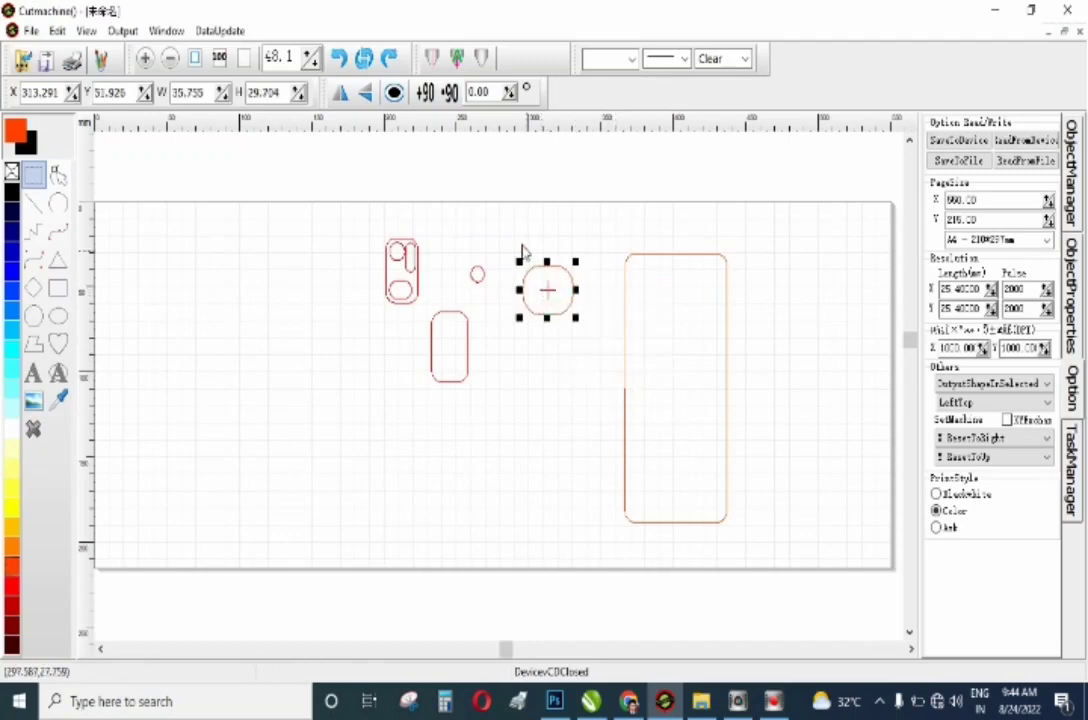
Reposition the rounded shape at about X 320, Y 50 in a magnified view.
click(145, 57)
click(145, 57)
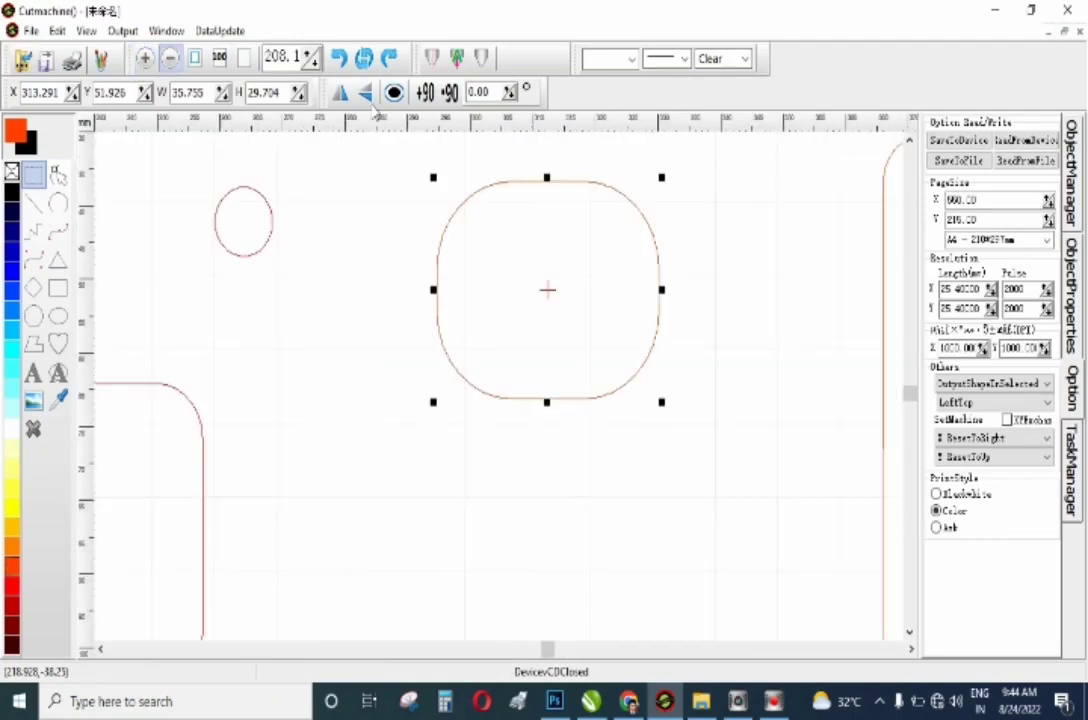
drag(592, 313, 576, 299)
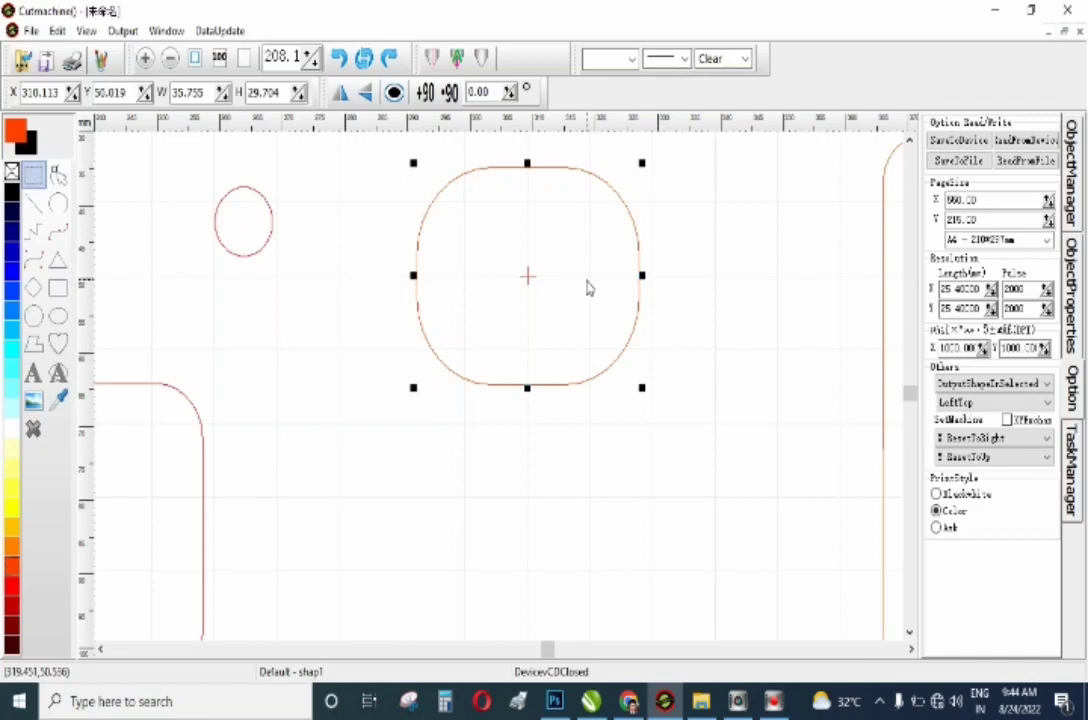
drag(588, 288, 647, 285)
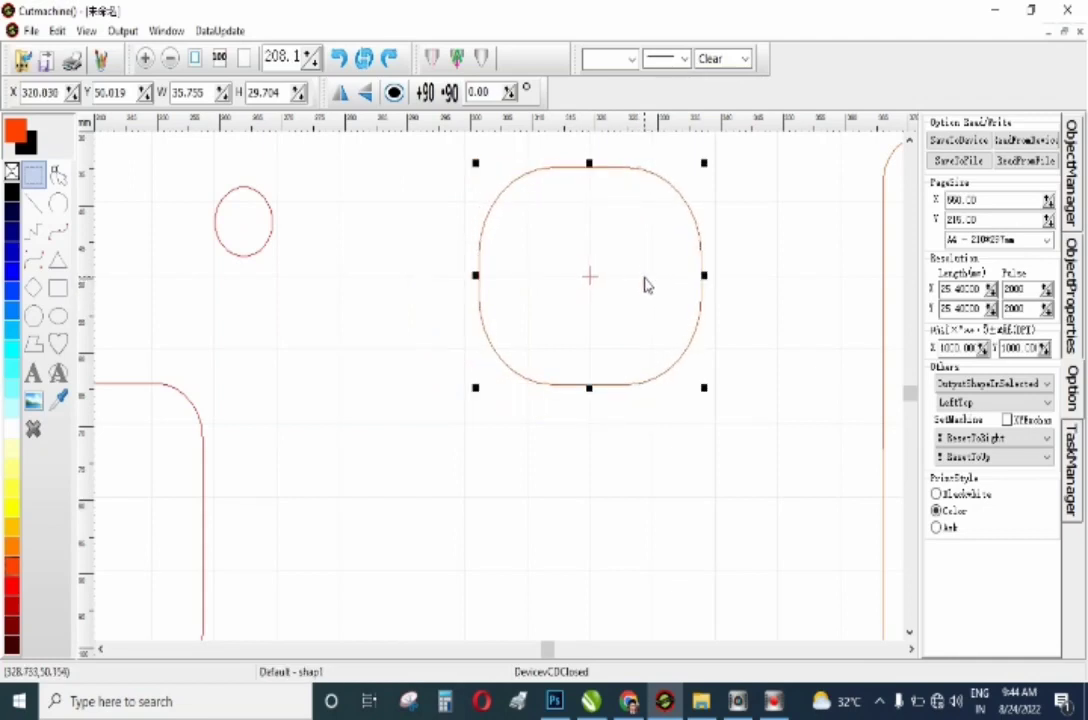